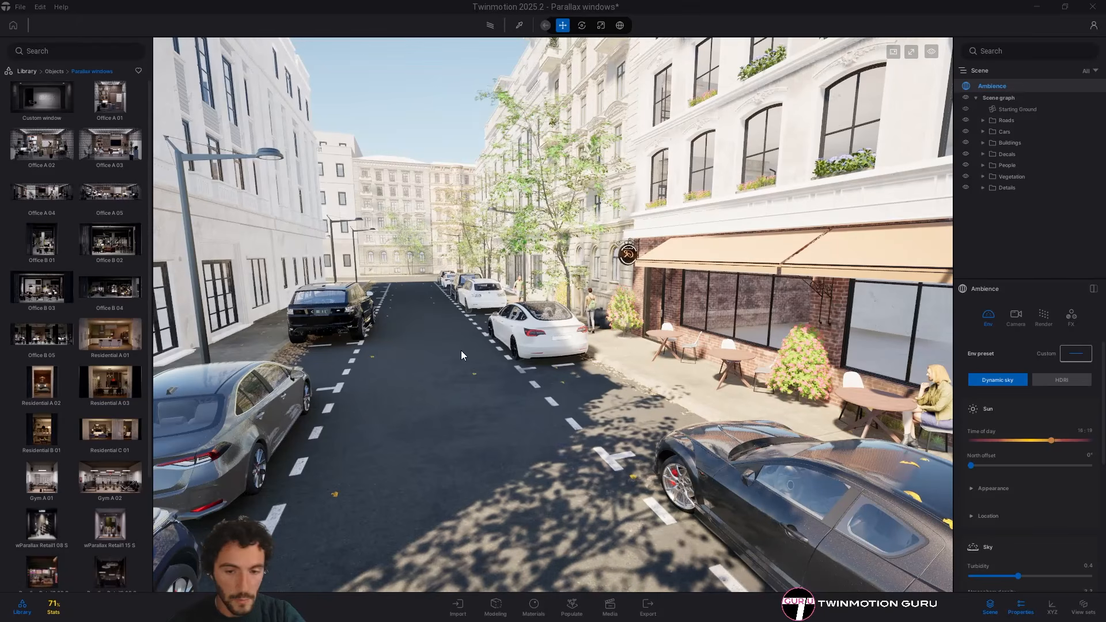
Move along the street and examine the street-facing facade and shop windows of the café building
key(w)
right_drag(461, 350, 536, 352)
key(w)
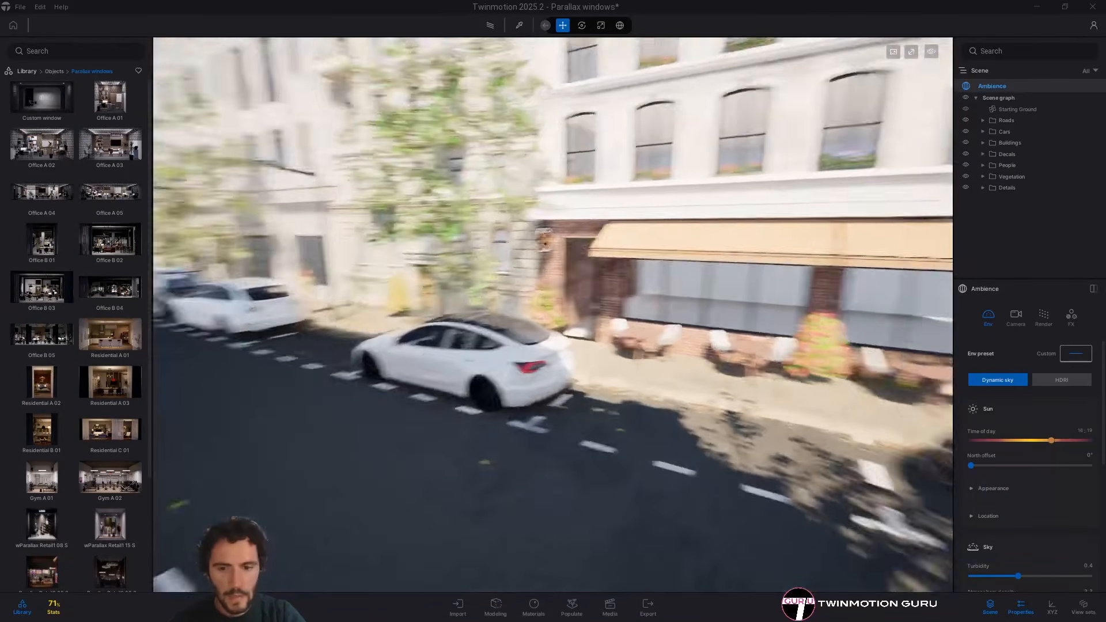
right_drag(449, 305, 507, 330)
key(d)
key(a)
key(a)
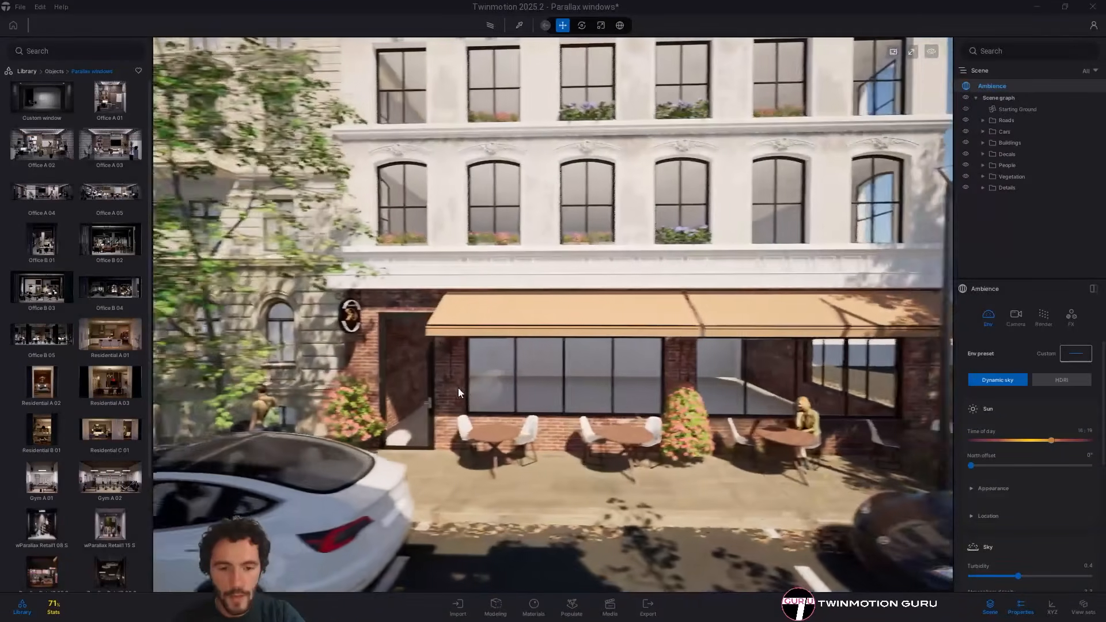
key(a)
key(d)
key(w)
key(s)
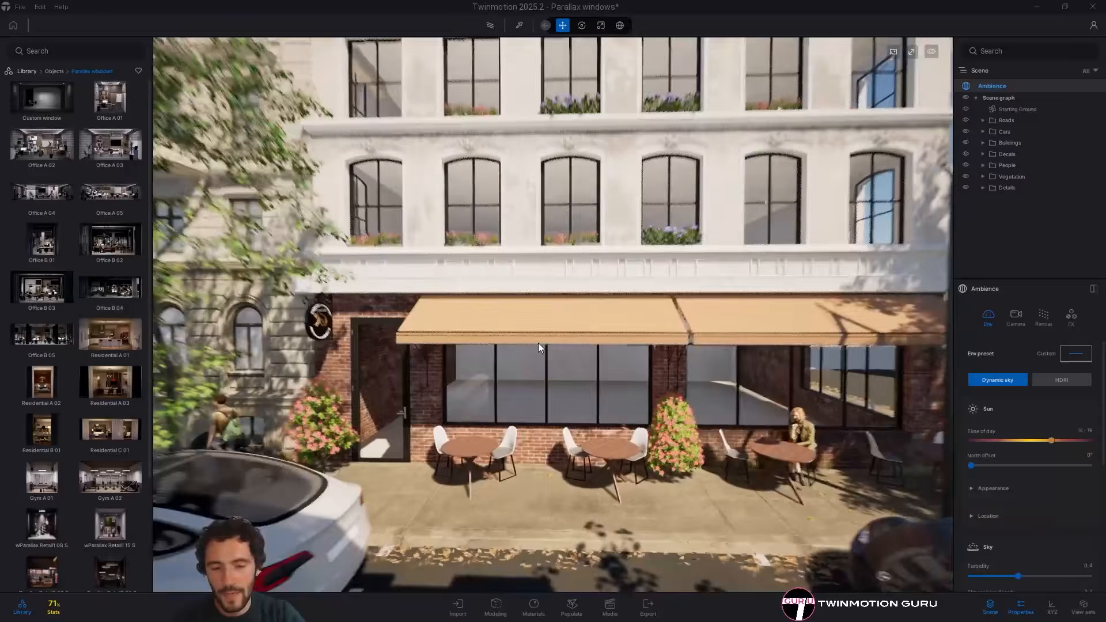
key(s)
key(e)
key(d)
right_drag(600, 391, 603, 306)
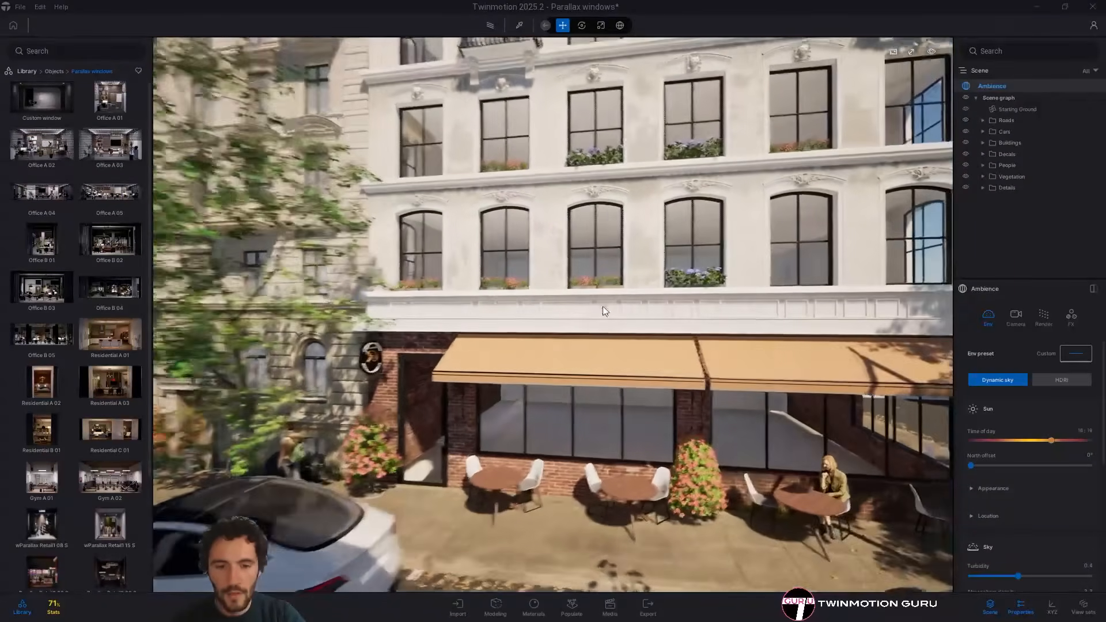
Look inside the ground-floor room behind the café's shop windows
key(w)
key(w)
key(a)
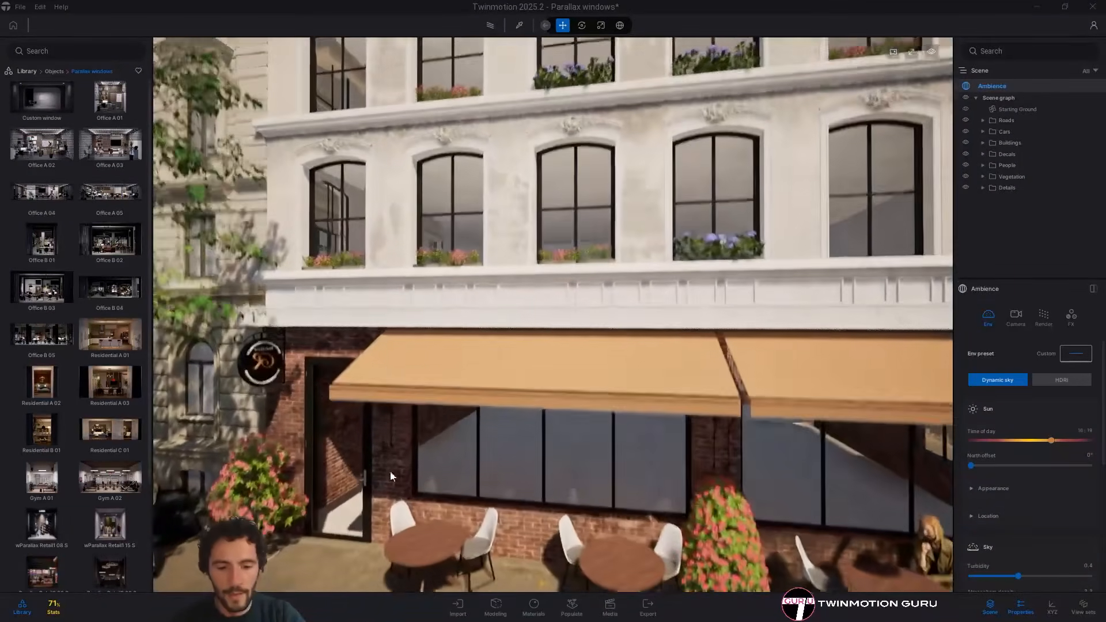
key(q)
key(w)
key(w)
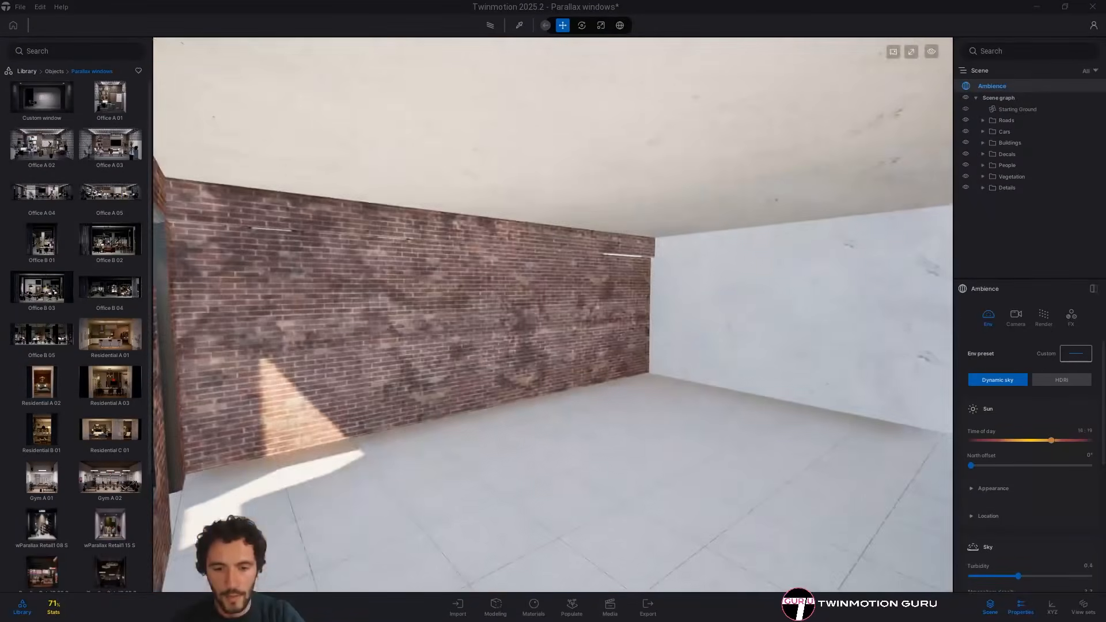
right_drag(602, 306, 490, 306)
key(a)
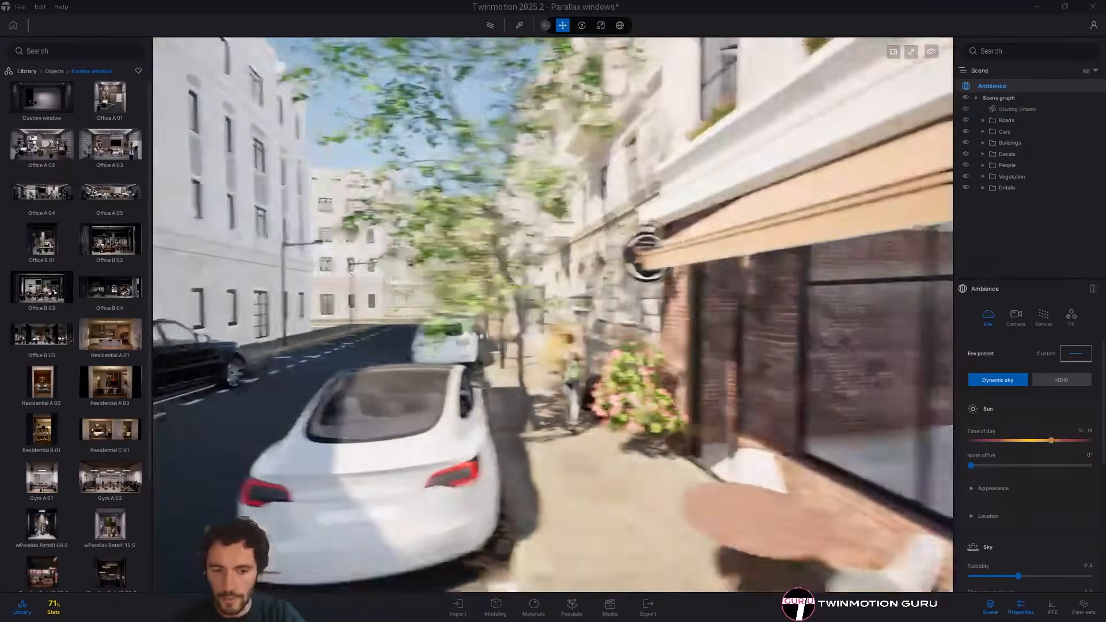
Inspect the café storefront from the sidewalk and the buildings along the rest of the street
key(w)
key(s)
right_drag(572, 402, 794, 409)
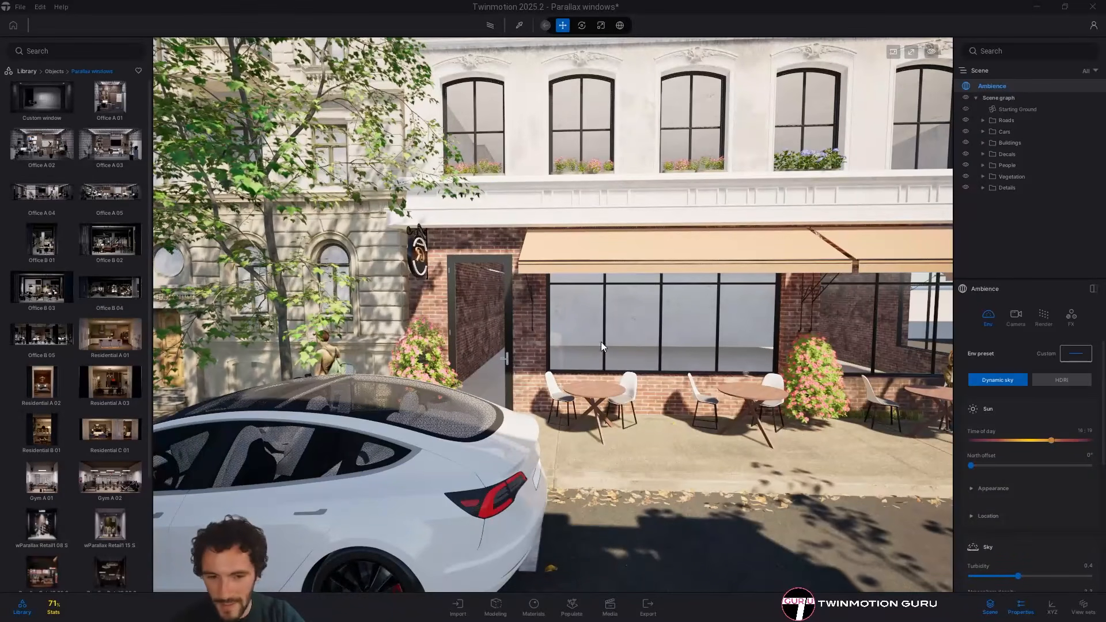
key(s)
right_drag(677, 354, 599, 242)
key(w)
key(w)
key(a)
right_drag(300, 236, 861, 321)
key(s)
key(w)
key(s)
key(w)
key(w)
key(w)
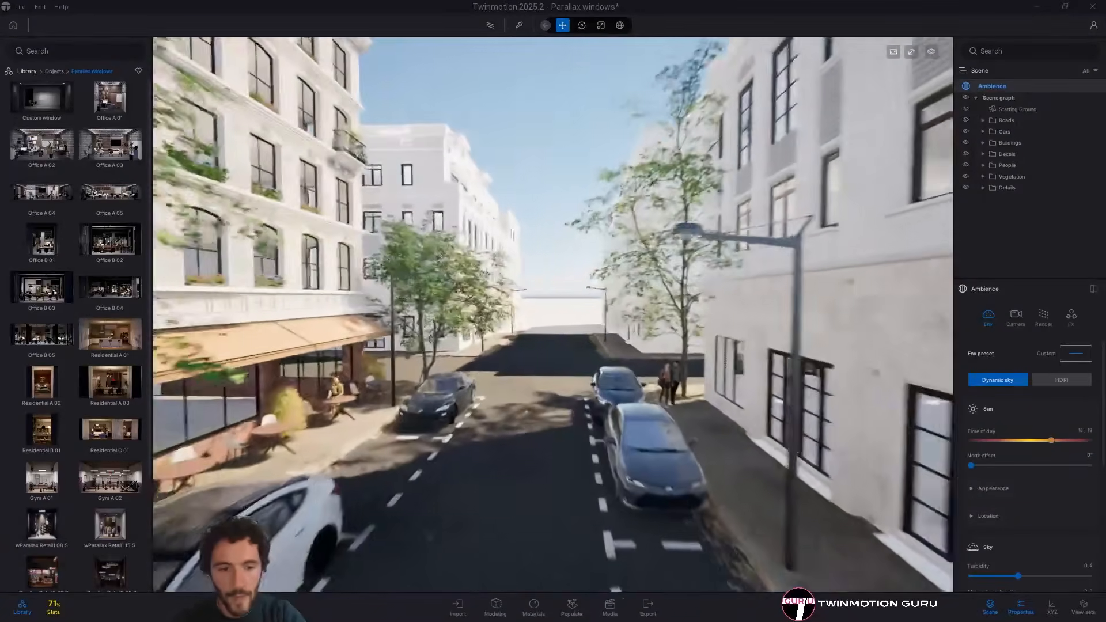
Examine the upper-floor windows above the café awnings and the whole building from across the street
right_drag(553, 231, 529, 276)
key(d)
key(w)
key(s)
key(d)
key(w)
key(w)
key(e)
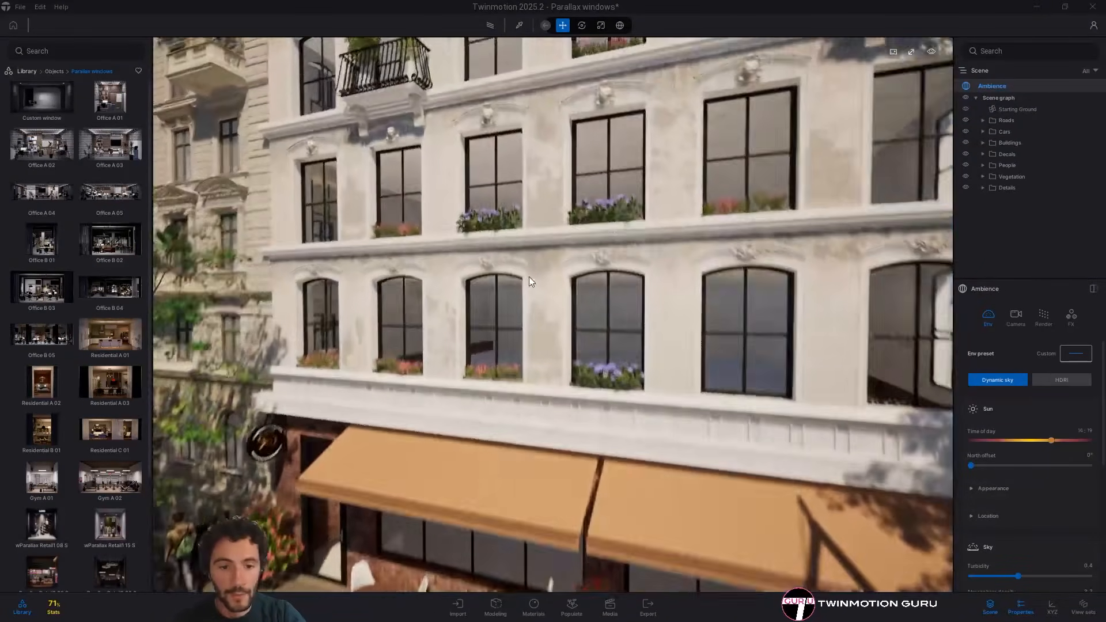
scroll(356, 205, down, 5)
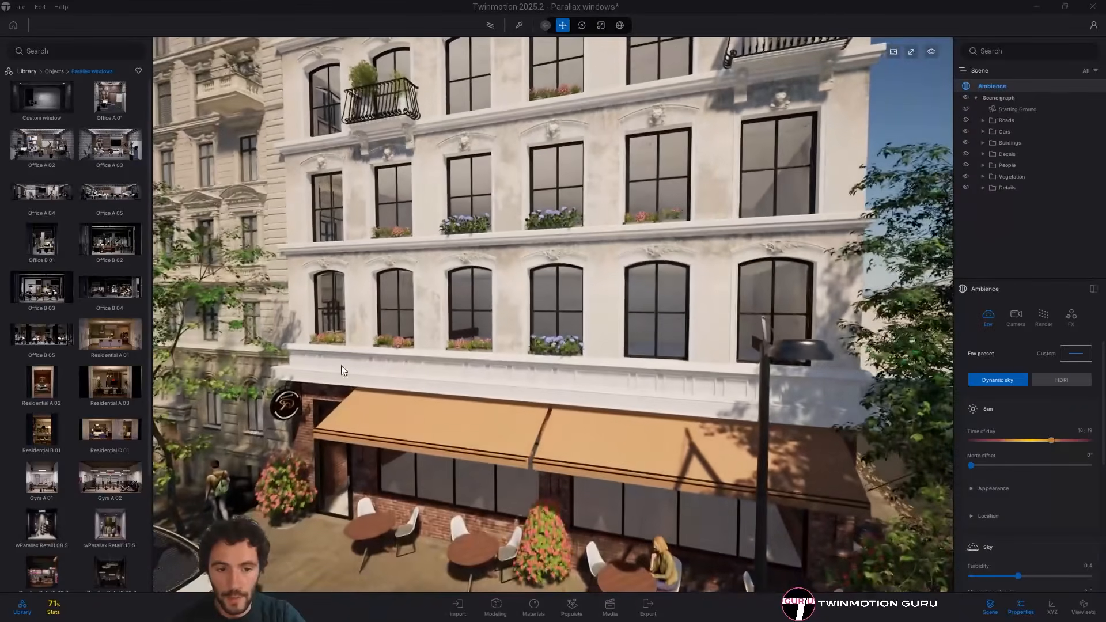
key(s)
right_drag(558, 365, 536, 392)
key(q)
key(a)
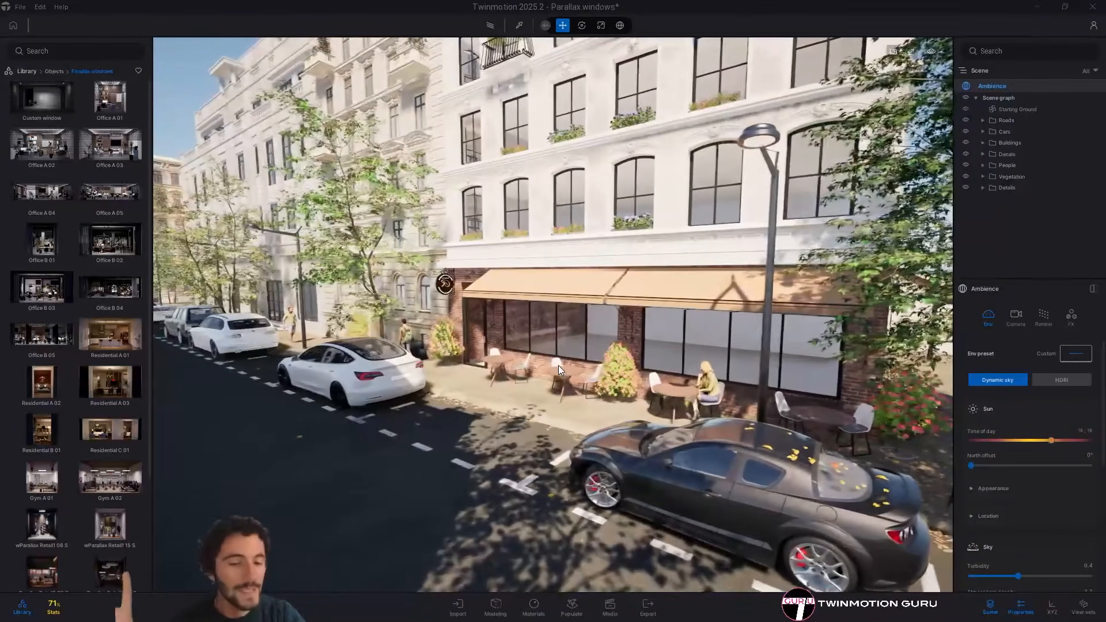
key(d)
Open the saved street image, examine its portrait view of the buildings, and exit media mode
click(610, 606)
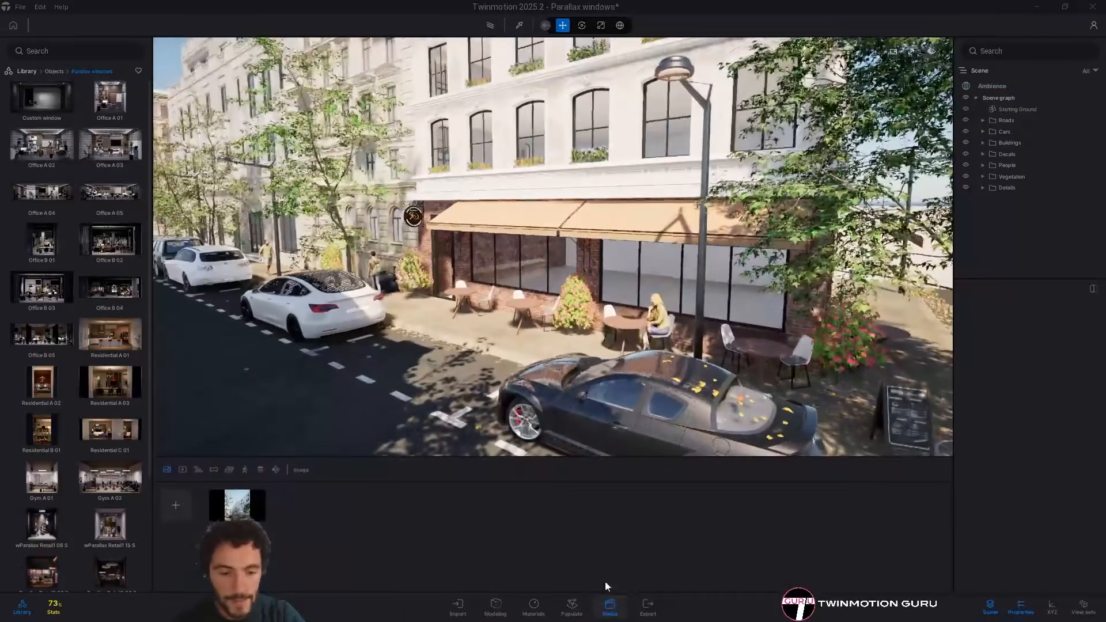
click(253, 504)
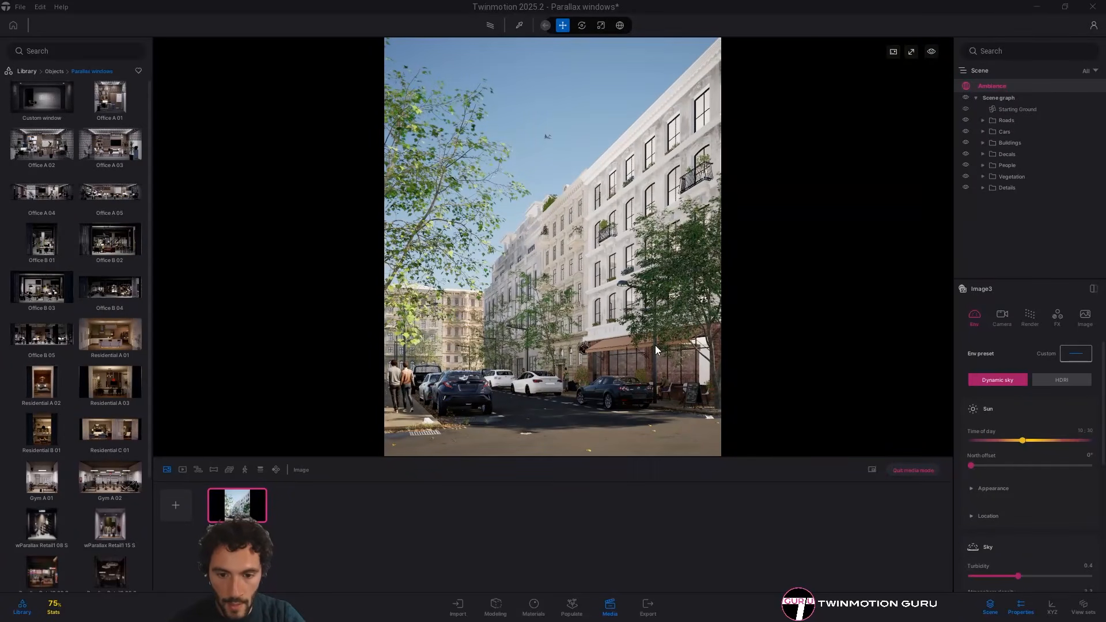
key(w)
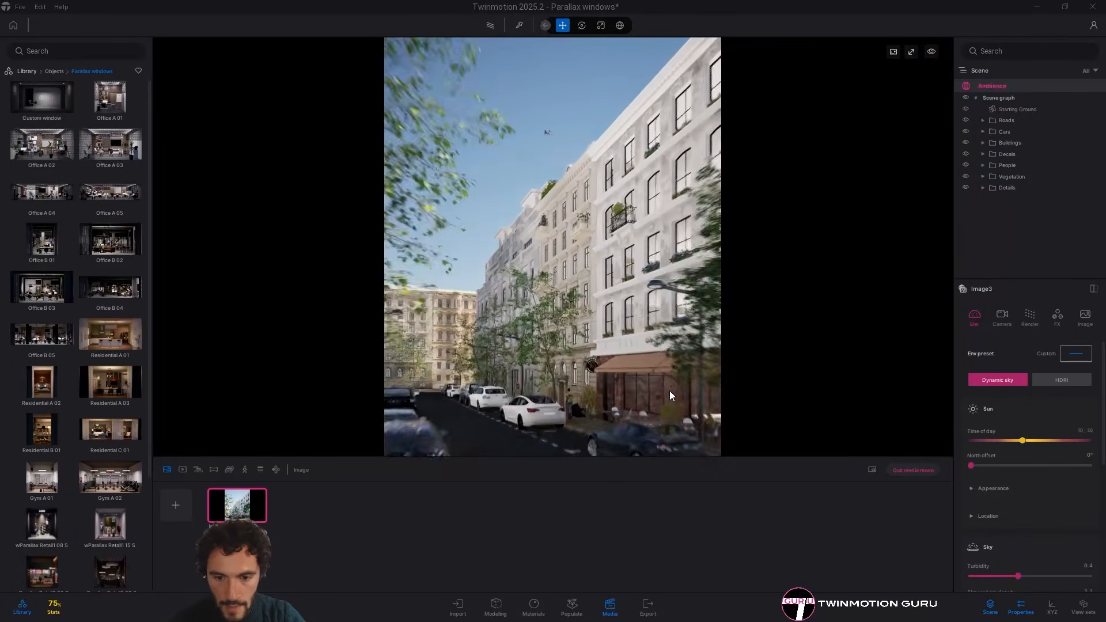
right_drag(670, 391, 577, 302)
key(a)
key(d)
click(249, 507)
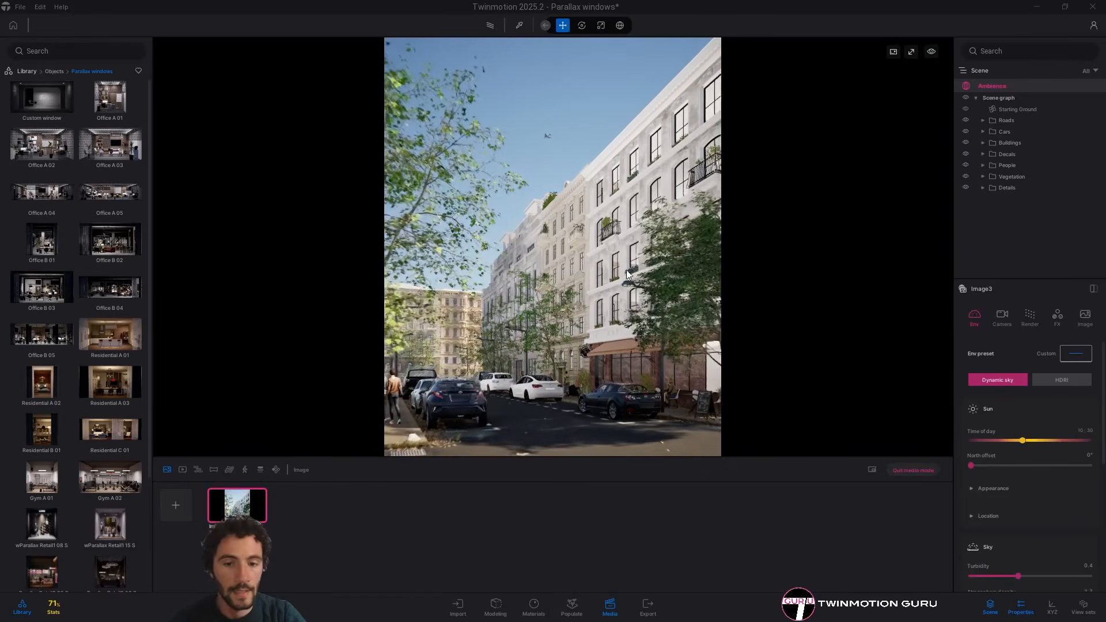
right_drag(626, 270, 625, 206)
key(w)
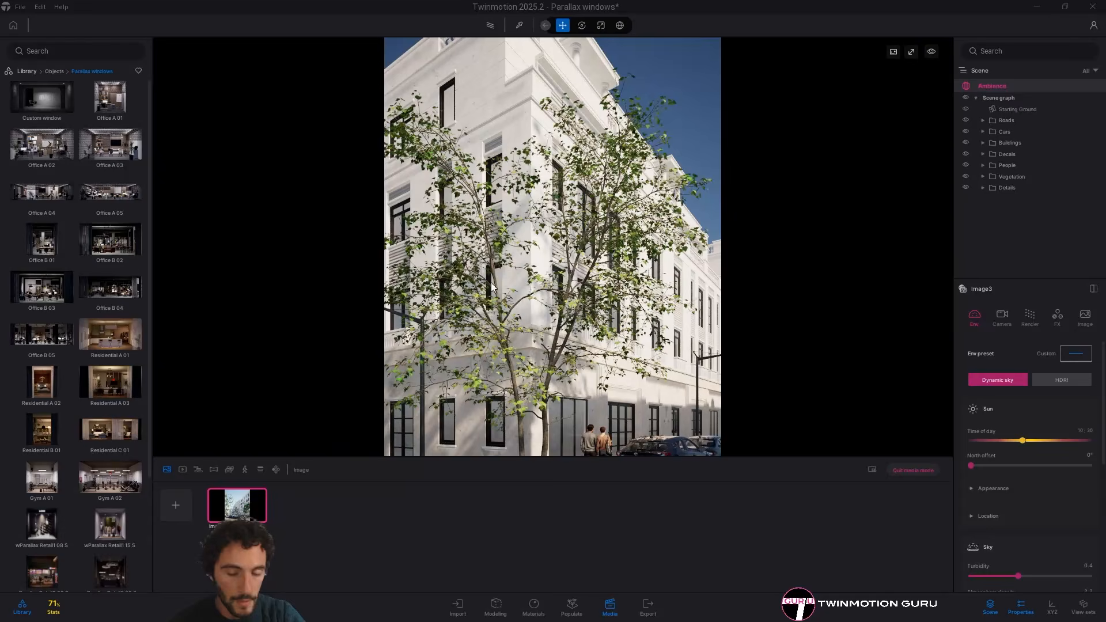
right_drag(516, 377, 907, 474)
key(w)
click(910, 471)
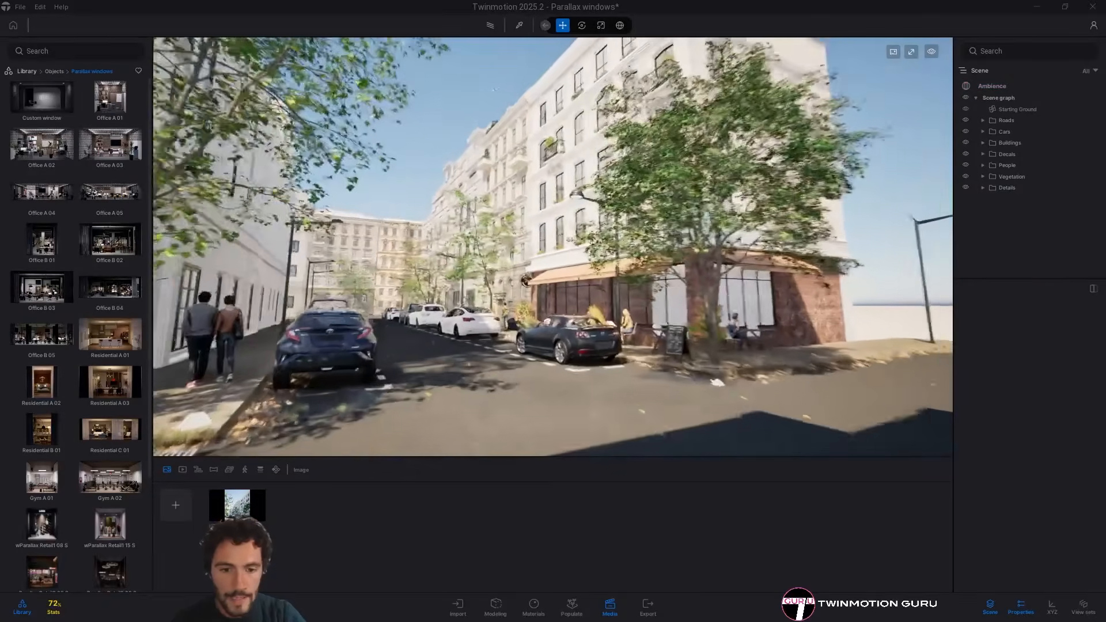
Face the café storefront and browse the Parallax windows assets in the library
key(w)
right_drag(553, 259, 172, 238)
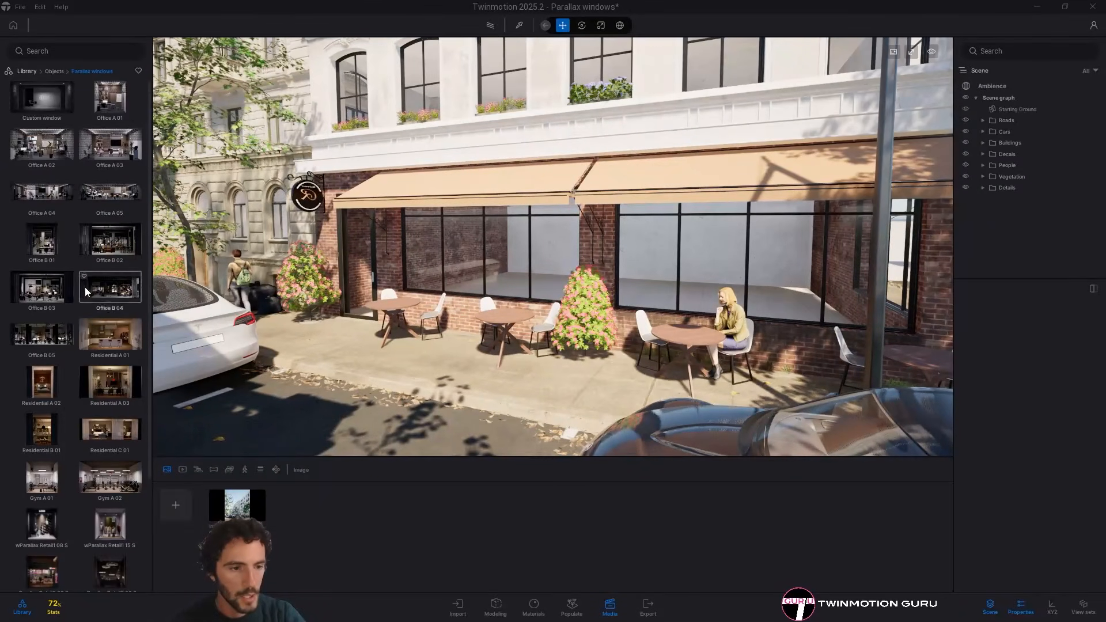
scroll(84, 287, down, 3)
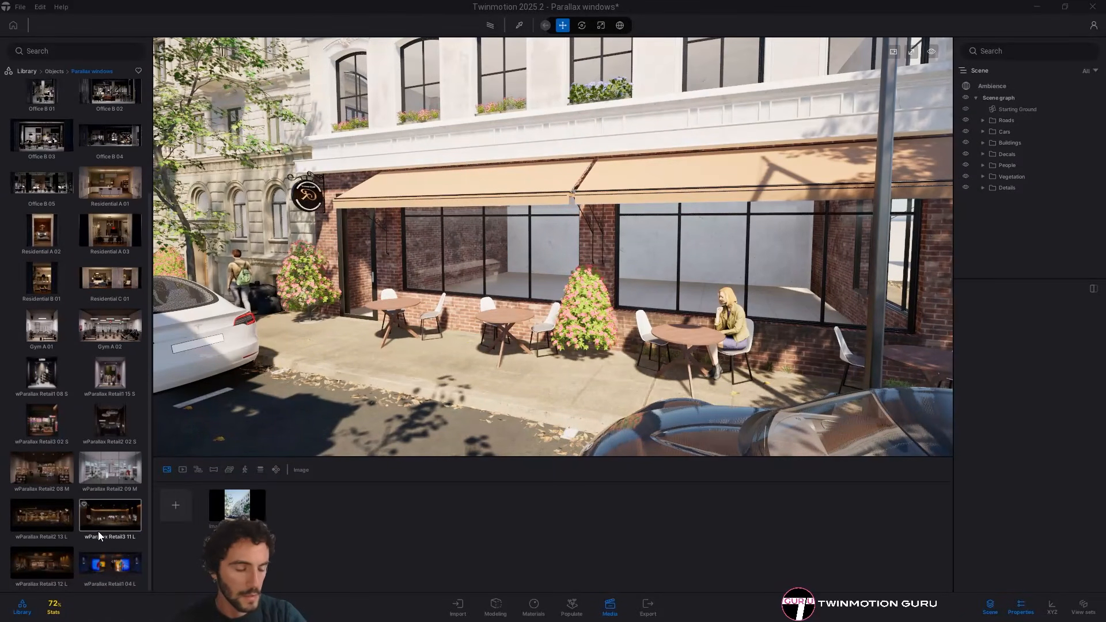
scroll(102, 531, up, 3)
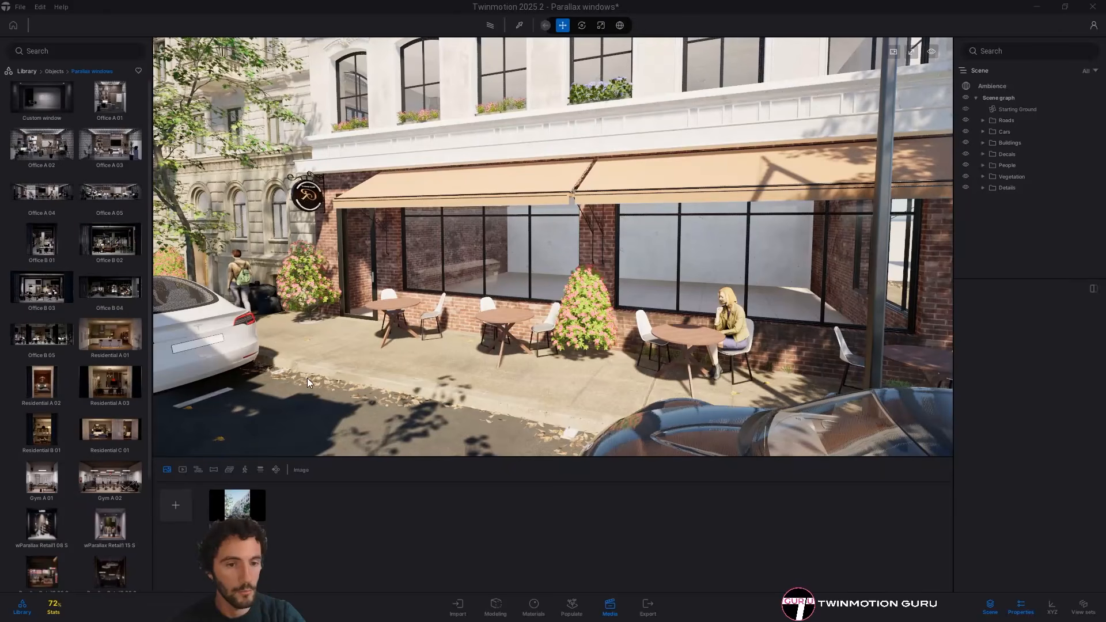
right_drag(593, 343, 460, 306)
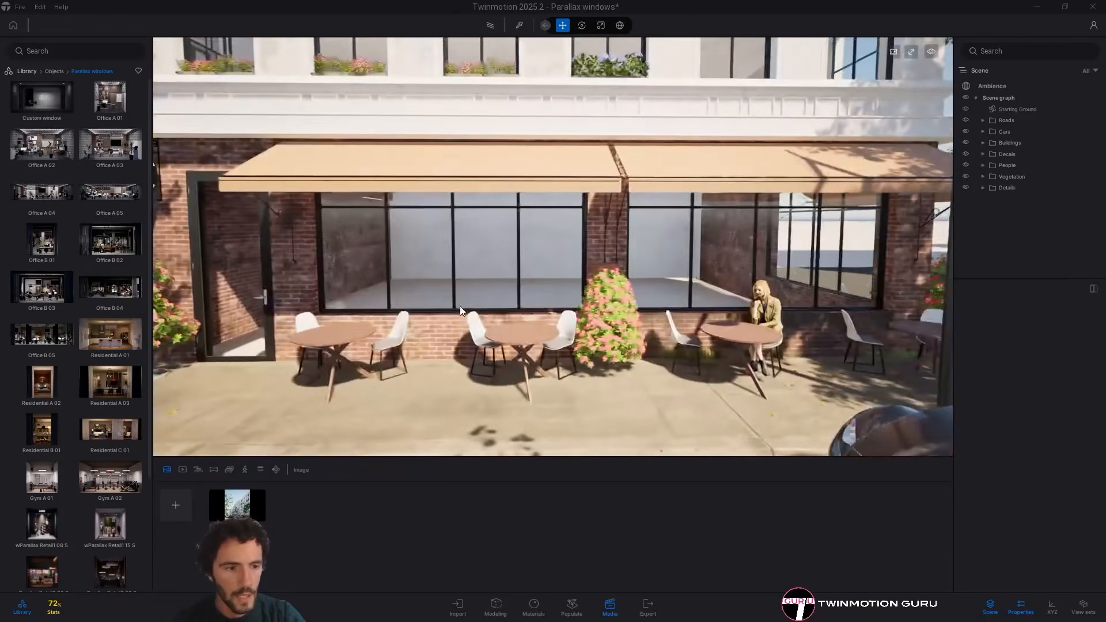
key(s)
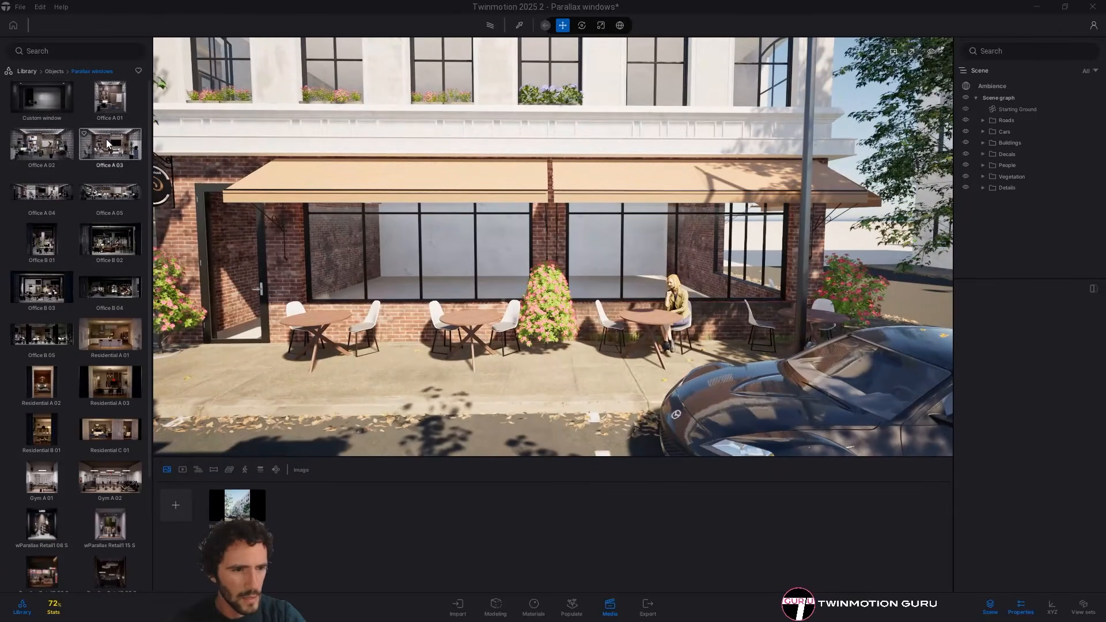
scroll(70, 335, down, 4)
key(s)
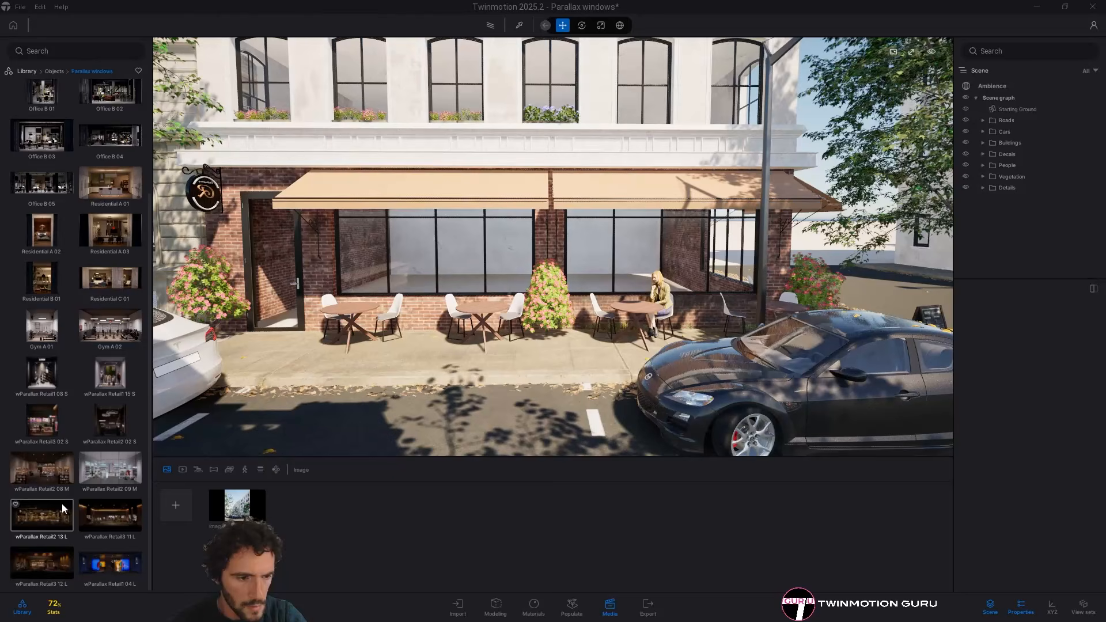
key(w)
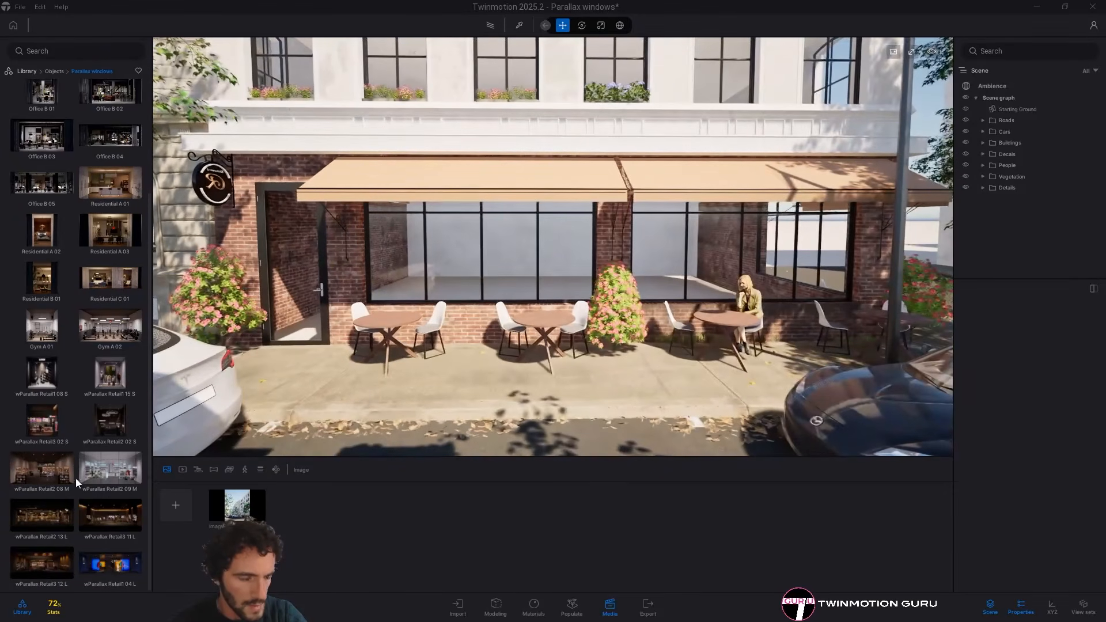
scroll(71, 226, up, 4)
key(s)
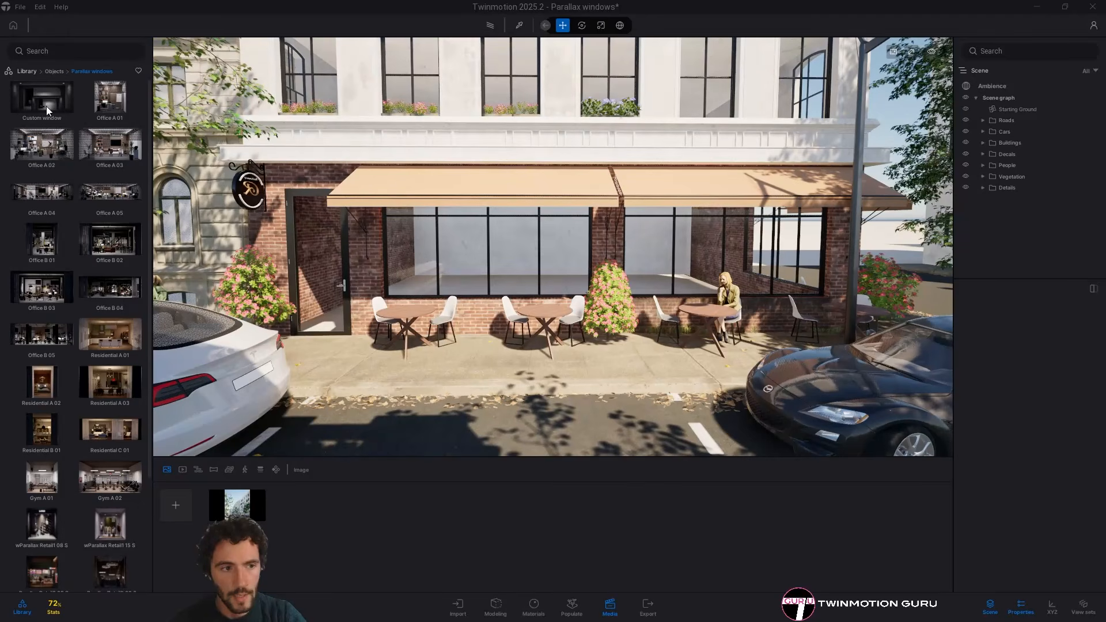
Try out the Custom window parallax asset on the street in front of the café, and delete it
drag(552, 382, 529, 415)
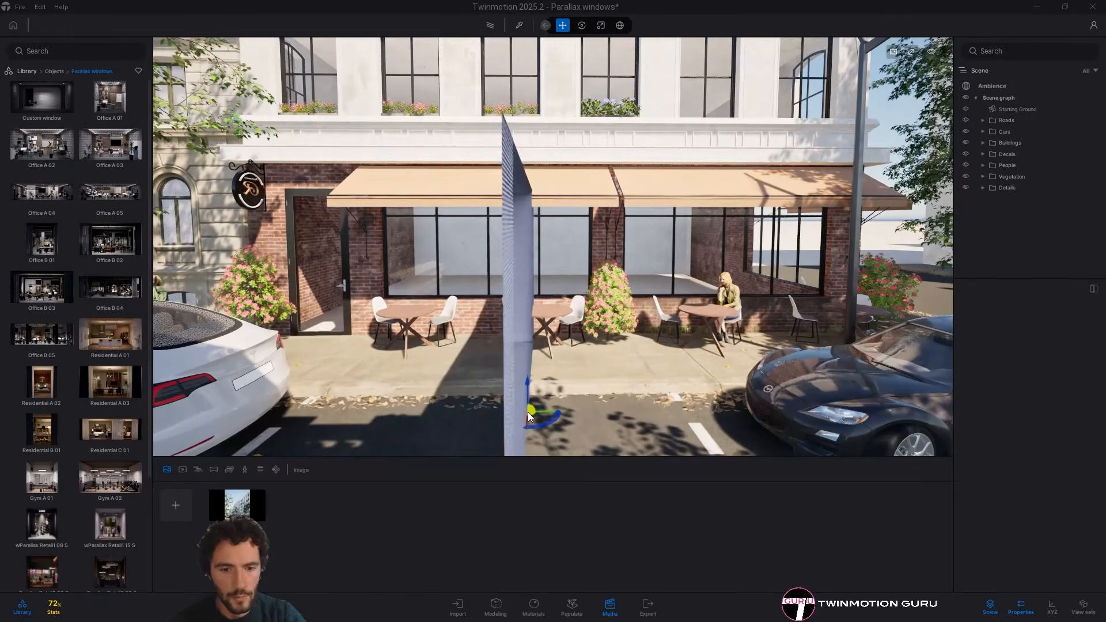
key(d)
right_drag(560, 413, 1105, 370)
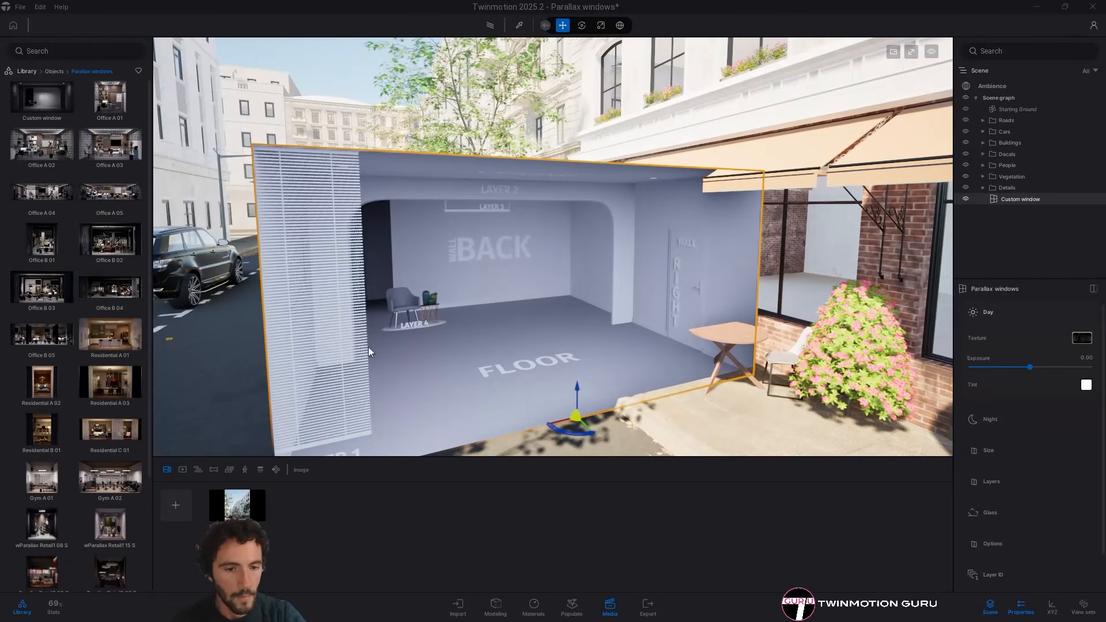
right_drag(369, 352, 519, 363)
key(a)
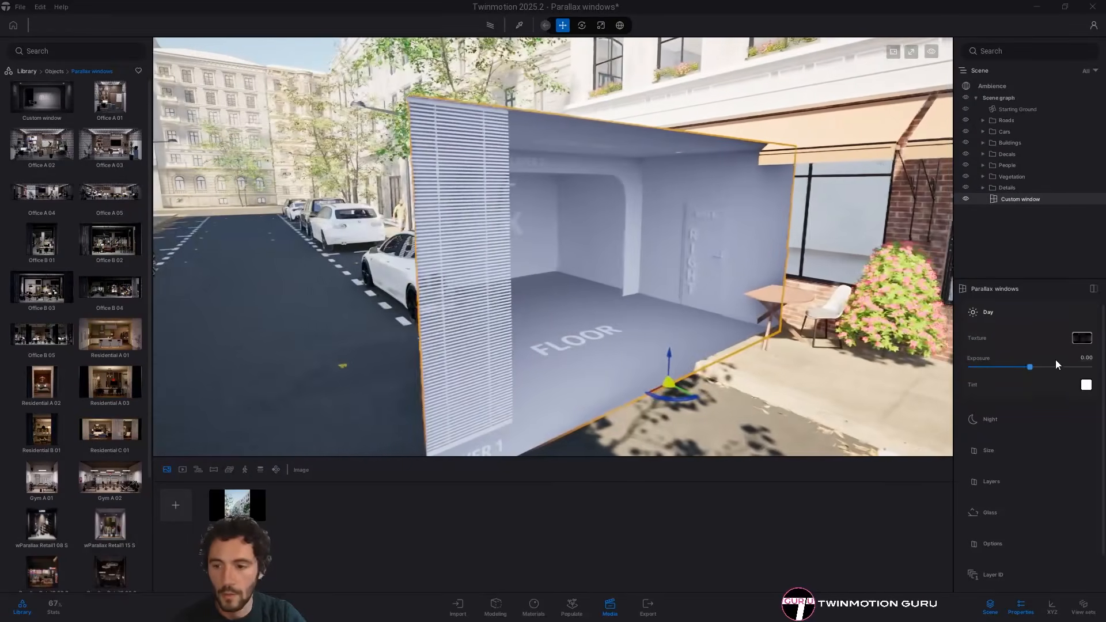
middle_drag(1055, 361, 455, 355)
right_drag(530, 284, 526, 291)
key(a)
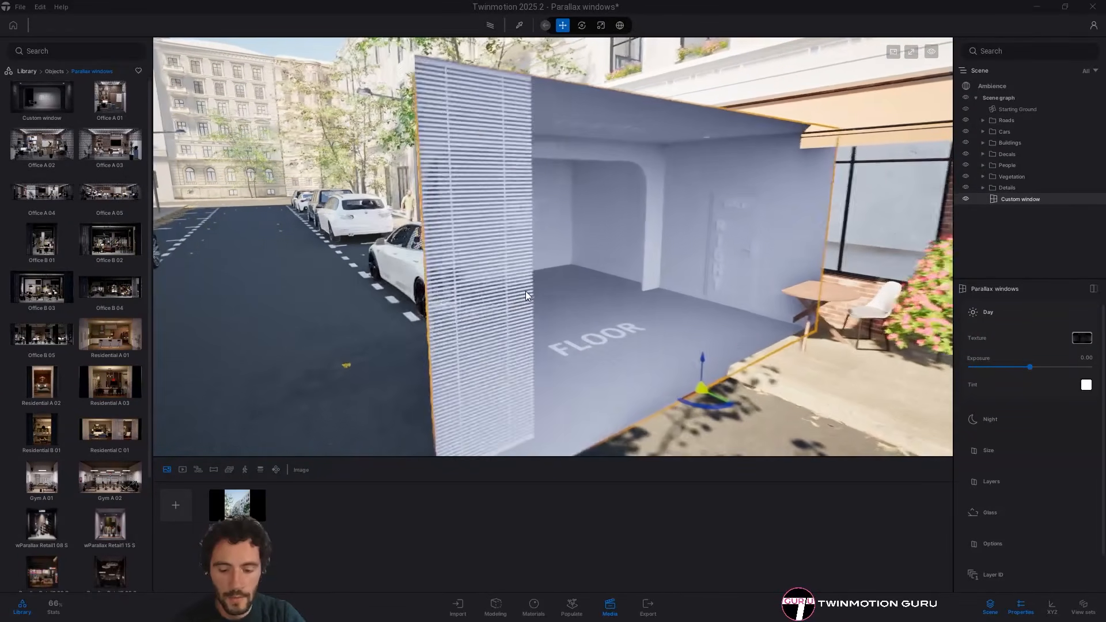
key(Delete)
Place the wParallax Retail3 12 L parallax window in front of the café storefront
middle_drag(515, 281, 159, 197)
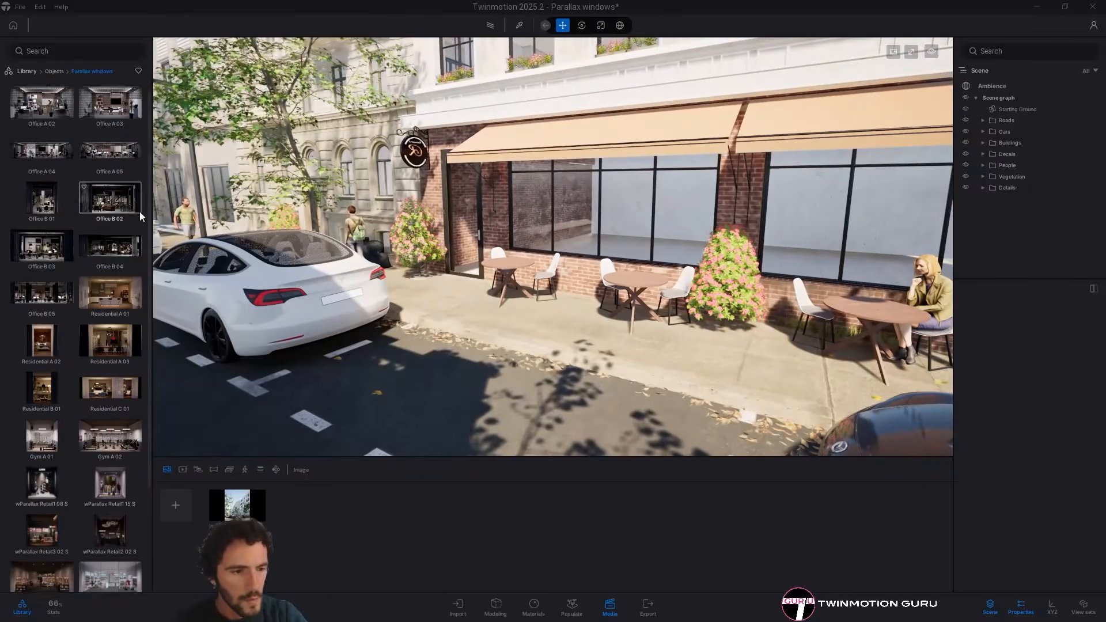
scroll(140, 212, down, 1)
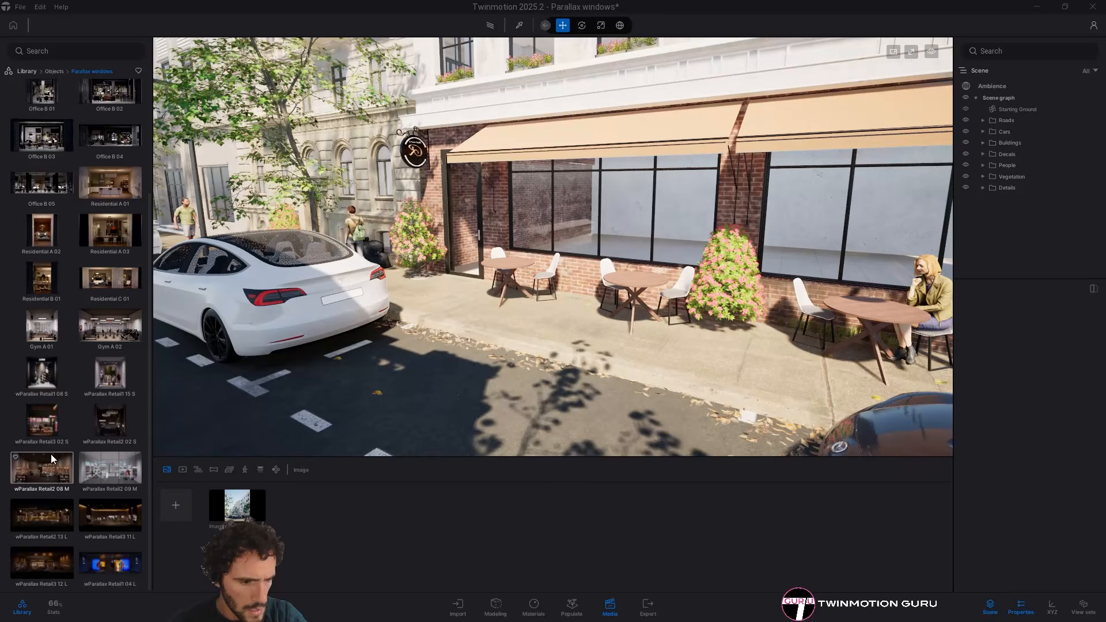
key(w)
key(a)
key(d)
key(w)
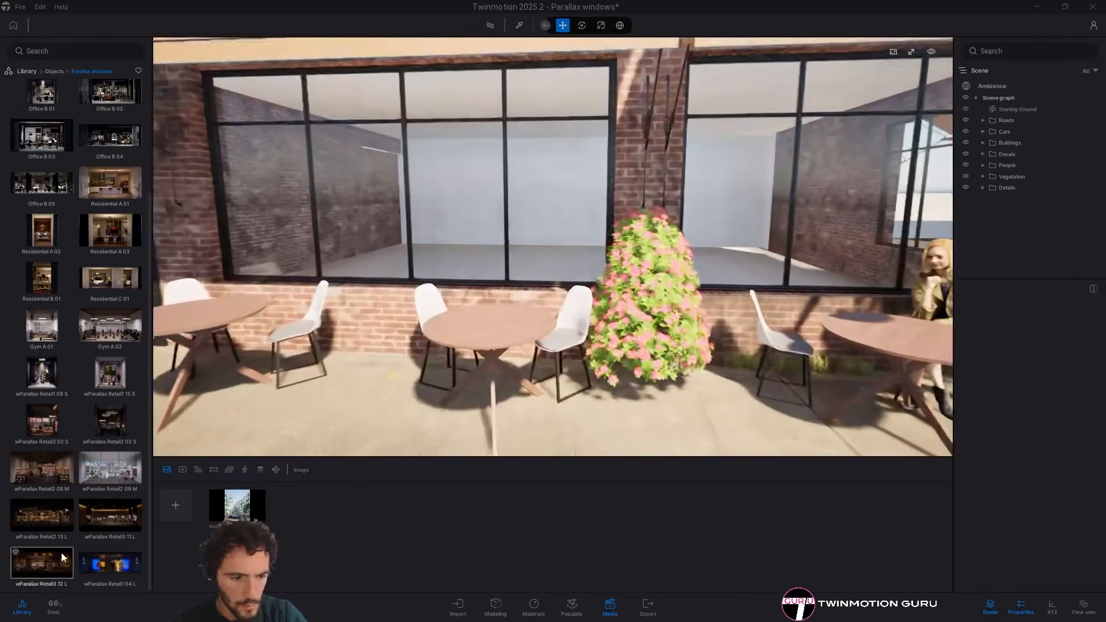
key(a)
drag(59, 563, 504, 395)
Examine the parallax depth of the placed bakery window from different distances and angles
key(s)
key(s)
key(s)
key(d)
right_drag(504, 395, 358, 384)
key(w)
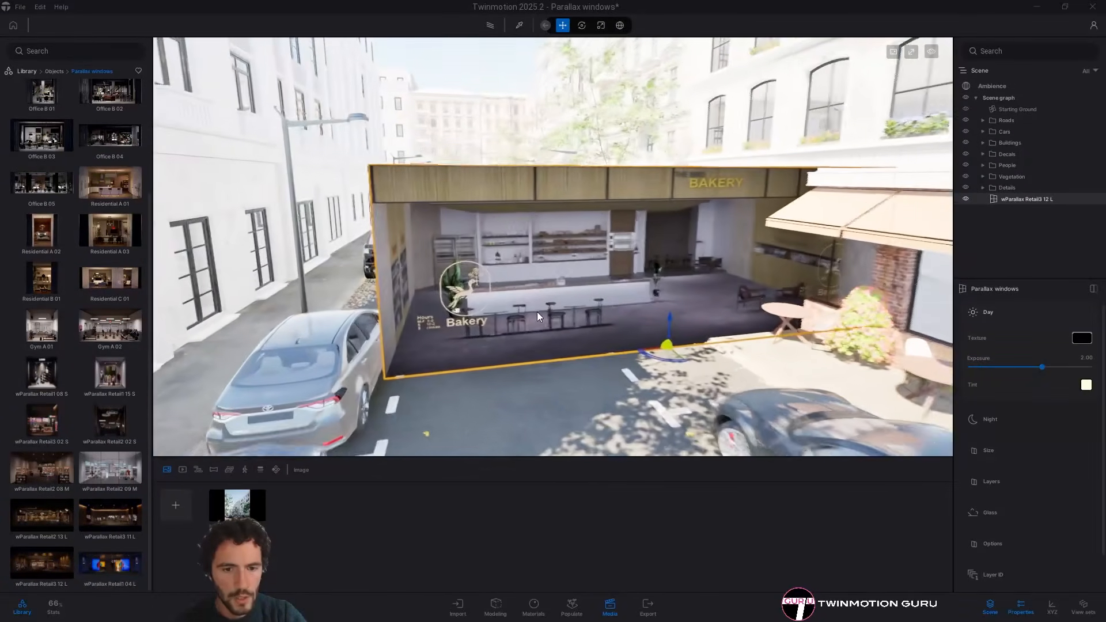
key(a)
key(w)
right_drag(580, 383, 492, 299)
key(s)
key(a)
key(a)
key(w)
key(s)
key(w)
key(s)
key(w)
key(s)
key(w)
key(s)
key(w)
key(s)
key(w)
key(s)
key(s)
key(w)
key(w)
key(s)
key(w)
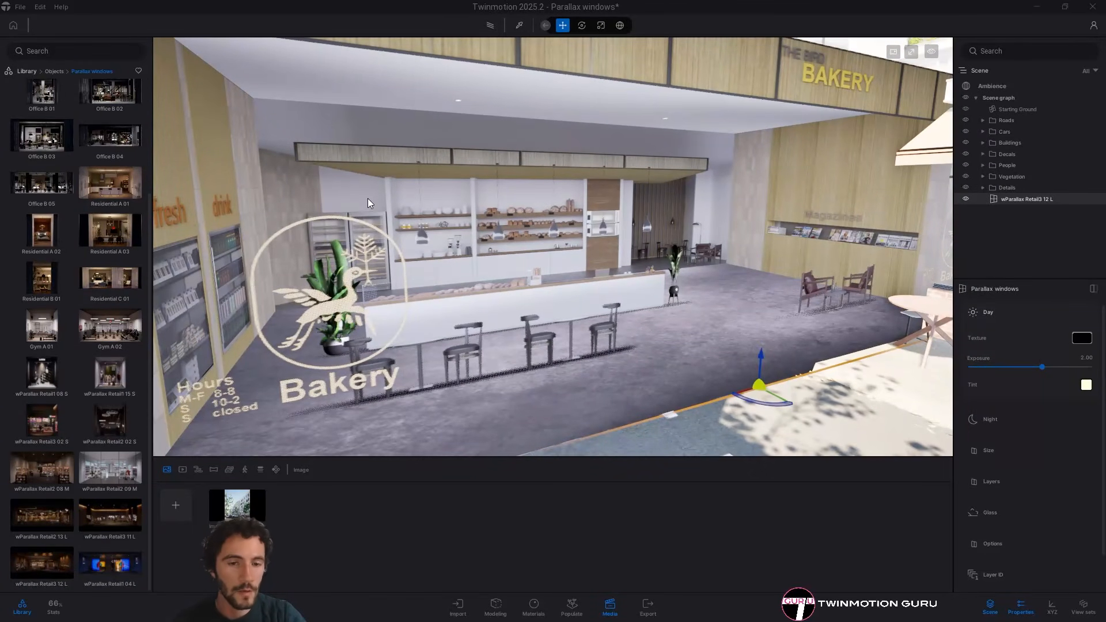
Examine the bakery parallax window beside the empty café windows from several angles, with the window selected
key(s)
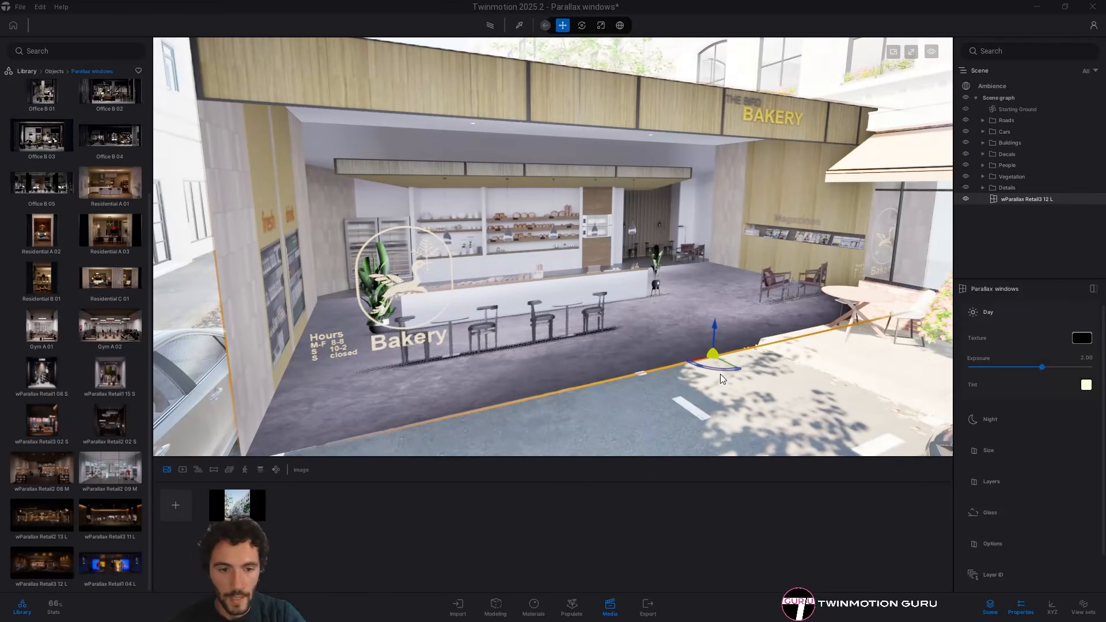
click(575, 404)
key(d)
key(w)
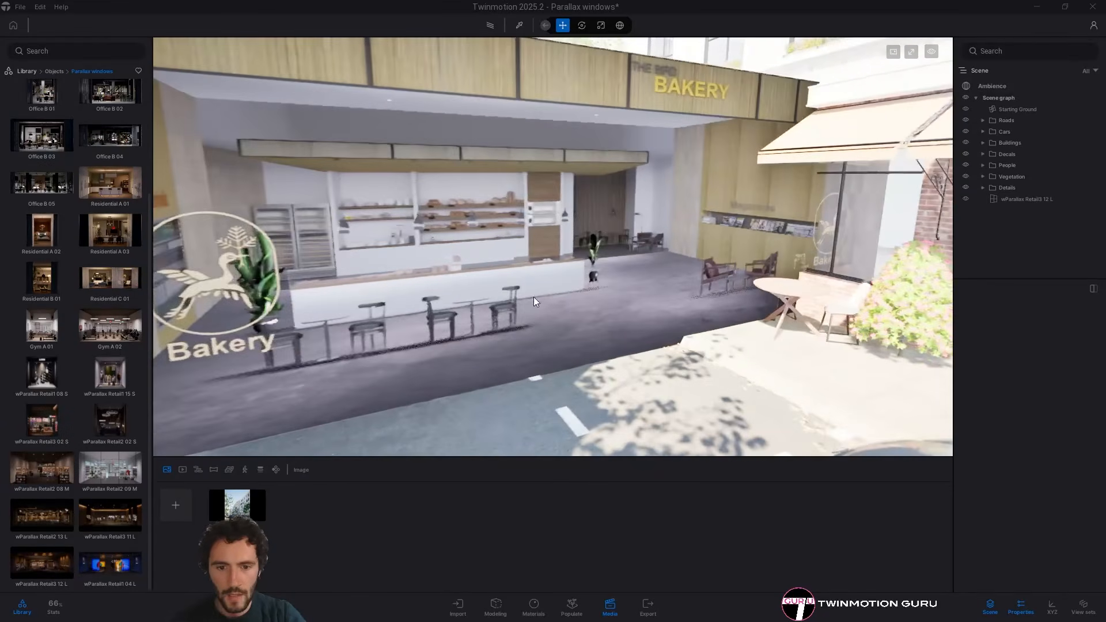
click(538, 298)
key(s)
right_drag(627, 264, 748, 217)
key(s)
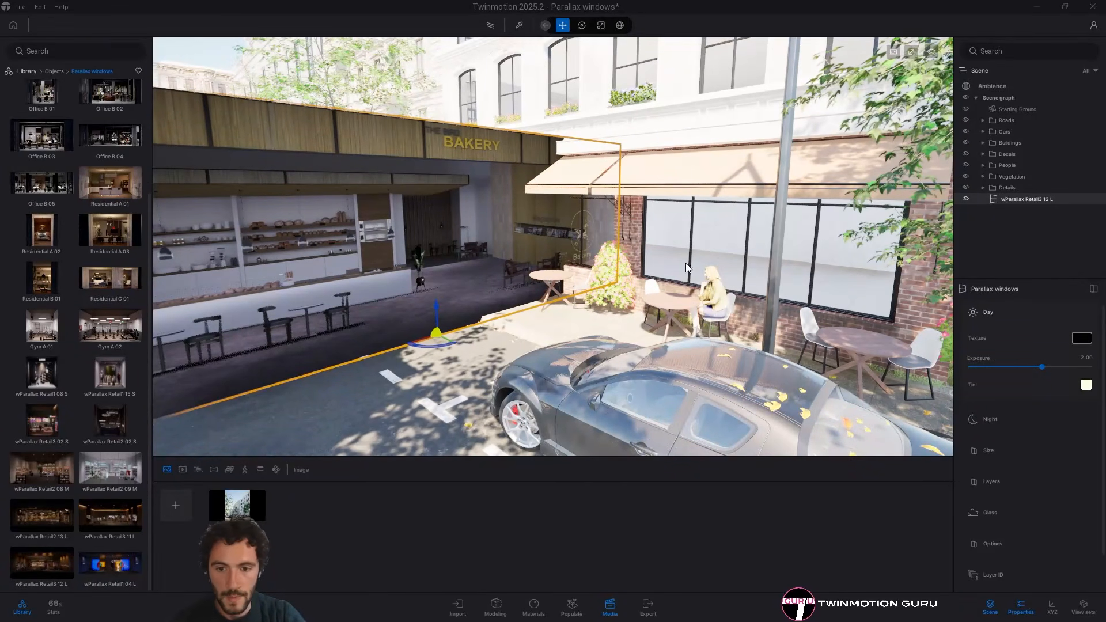
key(s)
right_drag(765, 186, 671, 196)
key(a)
key(d)
right_drag(671, 248, 693, 249)
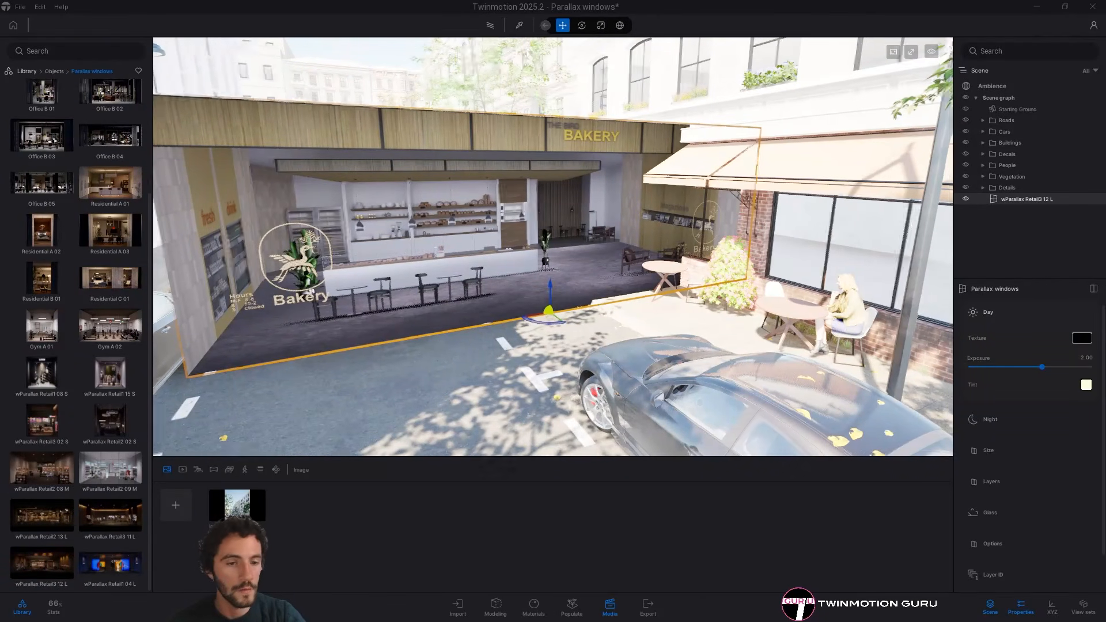
key(w)
right_drag(685, 288, 654, 295)
key(s)
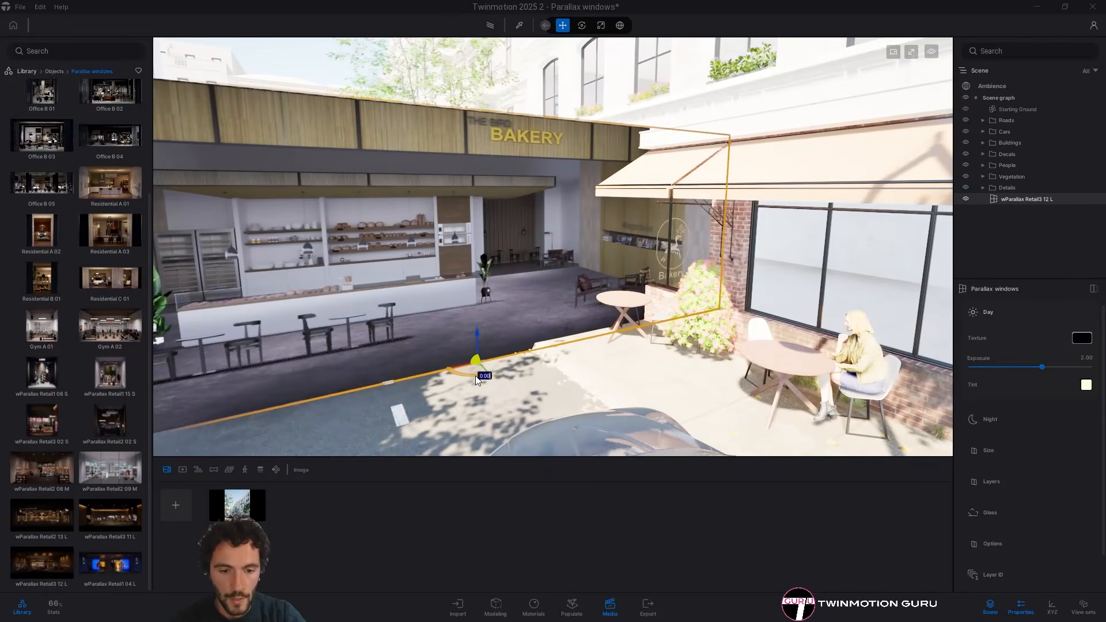
Rotate the bakery parallax window parallel to the café facade and move it from the street onto the building
drag(475, 376, 424, 380)
key(s)
mouse_move(424, 380)
right_down()
mouse_move(435, 373)
mouse_move(420, 365)
right_up()
key(e)
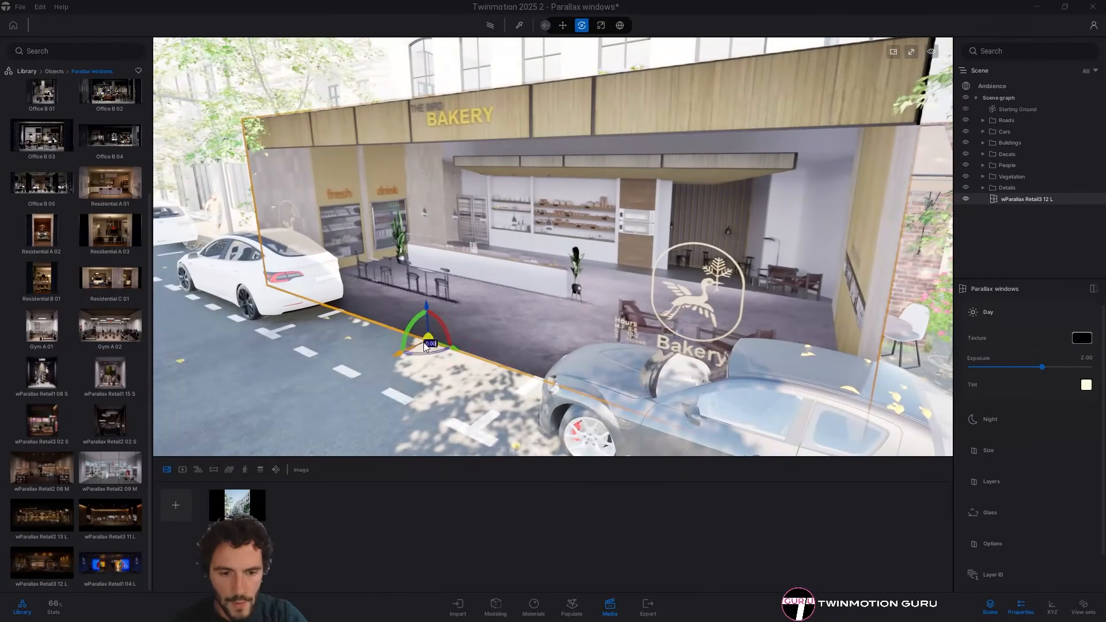
drag(455, 341, 582, 289)
key(d)
key(w)
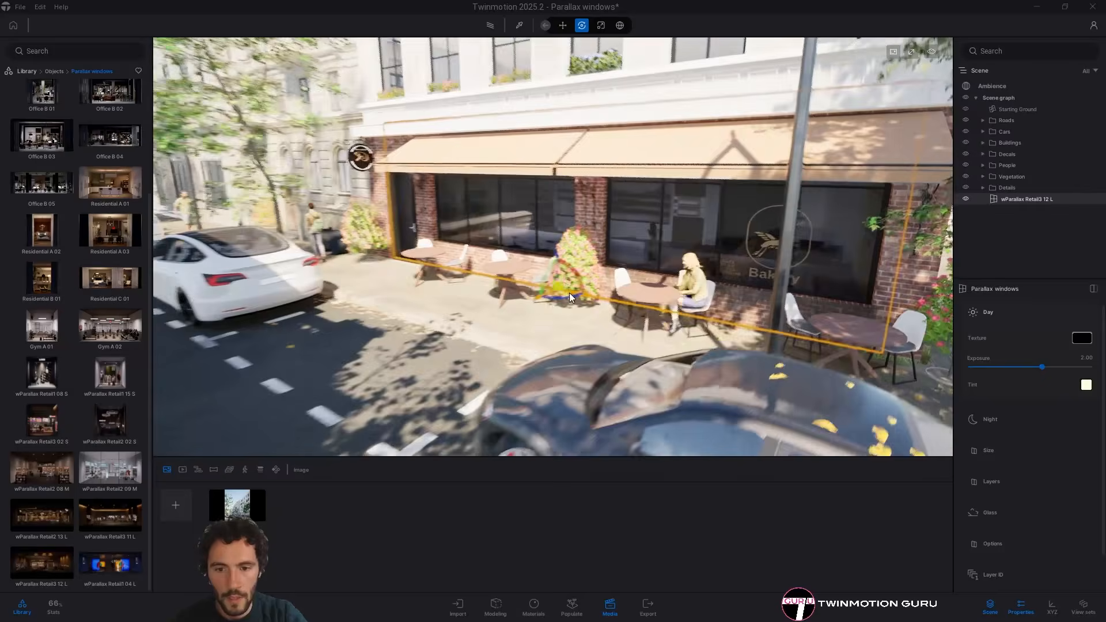
Fine-tune the bakery parallax window's alignment so it sits just behind the café's window glass
key(w)
key(d)
right_drag(570, 294, 511, 333)
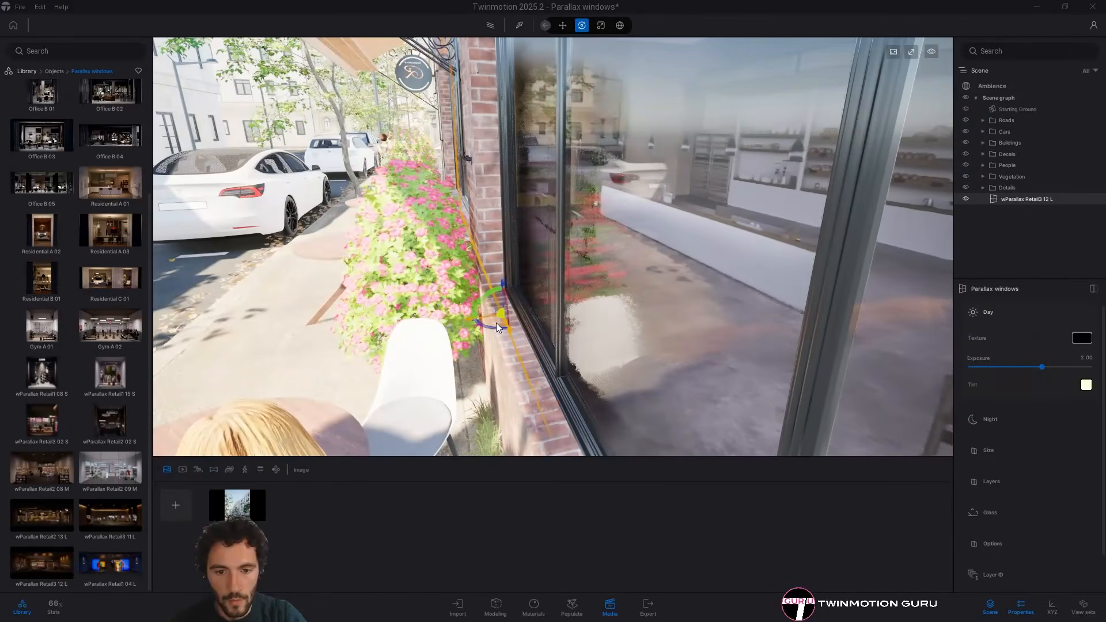
drag(496, 322, 502, 323)
right_drag(503, 323, 521, 323)
key(s)
right_drag(519, 309, 574, 218)
Deselect the parallax window and examine the bakery interior through the café glass from close up and farther away
key(Escape)
key(s)
key(w)
key(d)
key(s)
key(a)
key(w)
key(a)
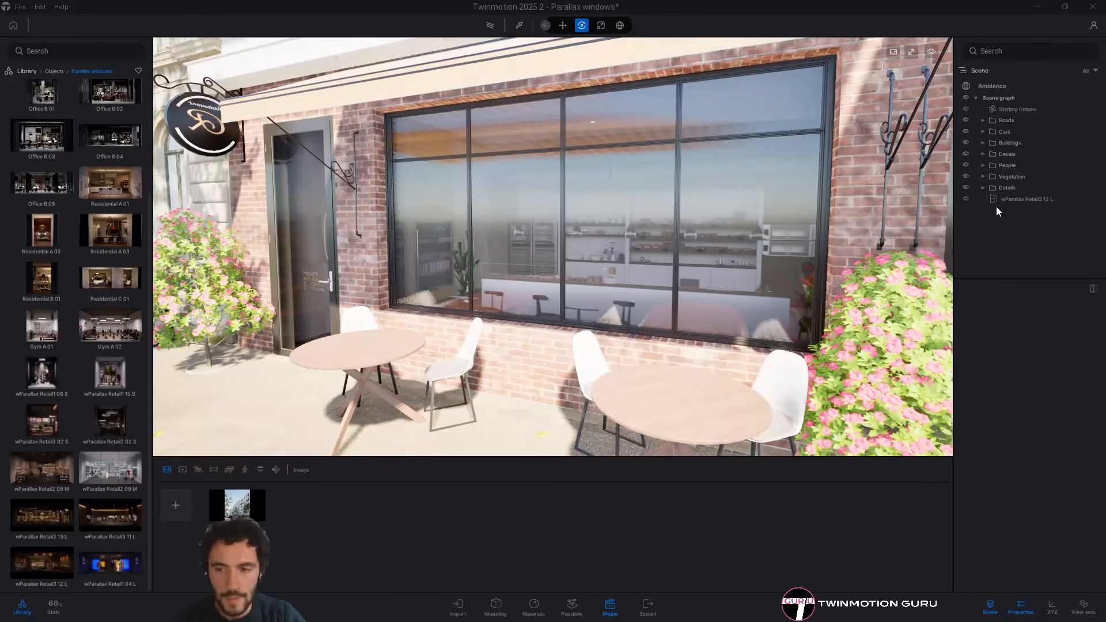
key(s)
right_drag(681, 266, 712, 248)
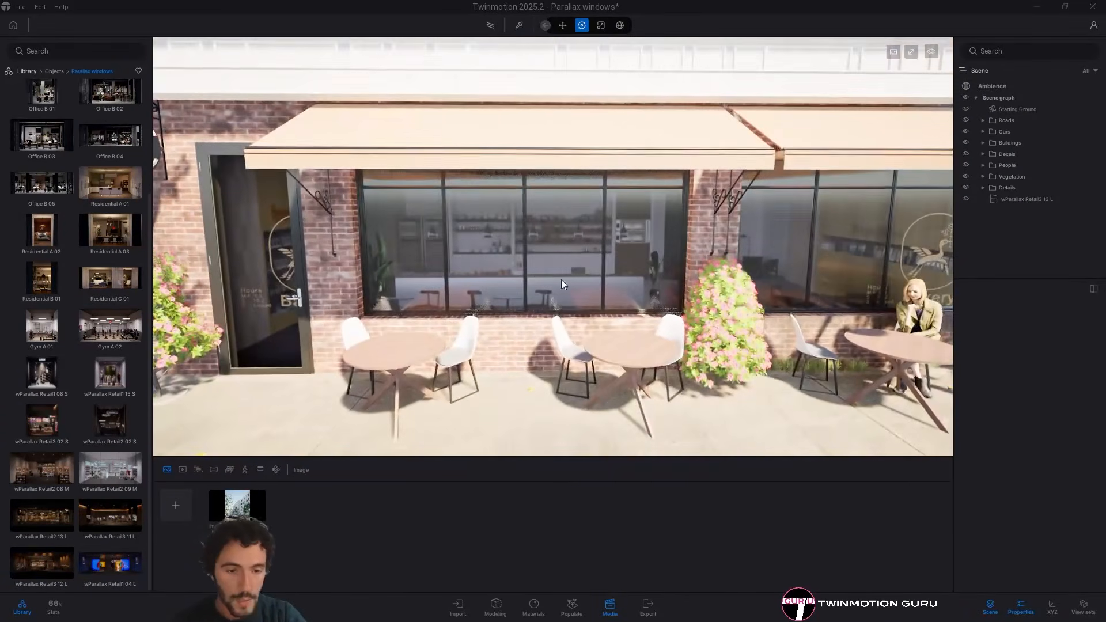
right_drag(563, 285, 558, 285)
key(a)
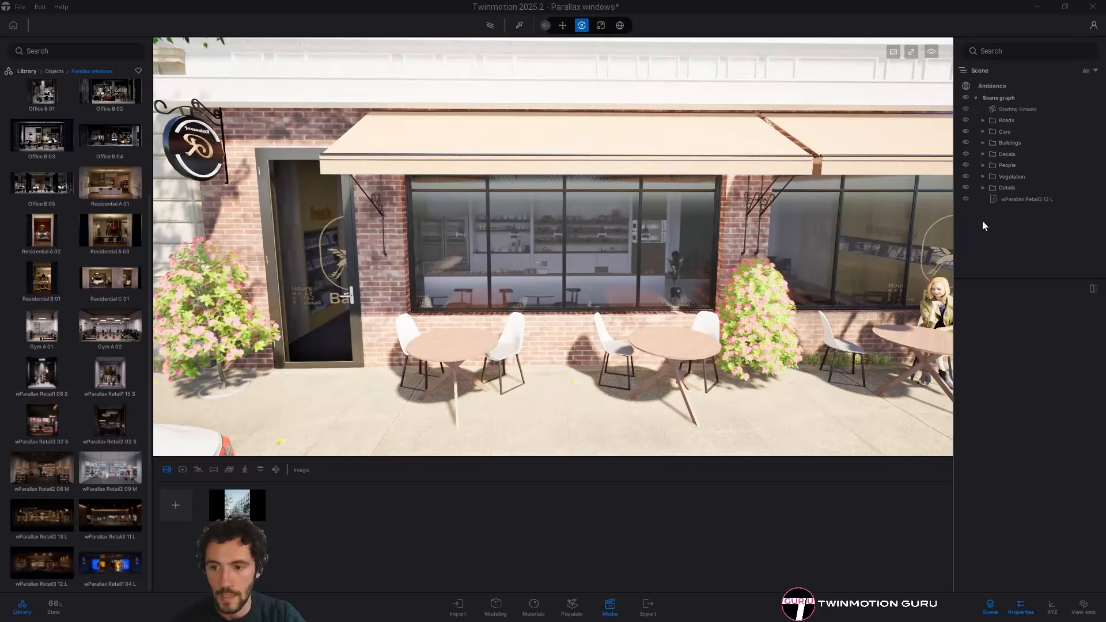
Reselect the wParallax Retail3 12 L window, hide the library and media areas, and dock its properties beside the viewport
click(1027, 199)
click(22, 604)
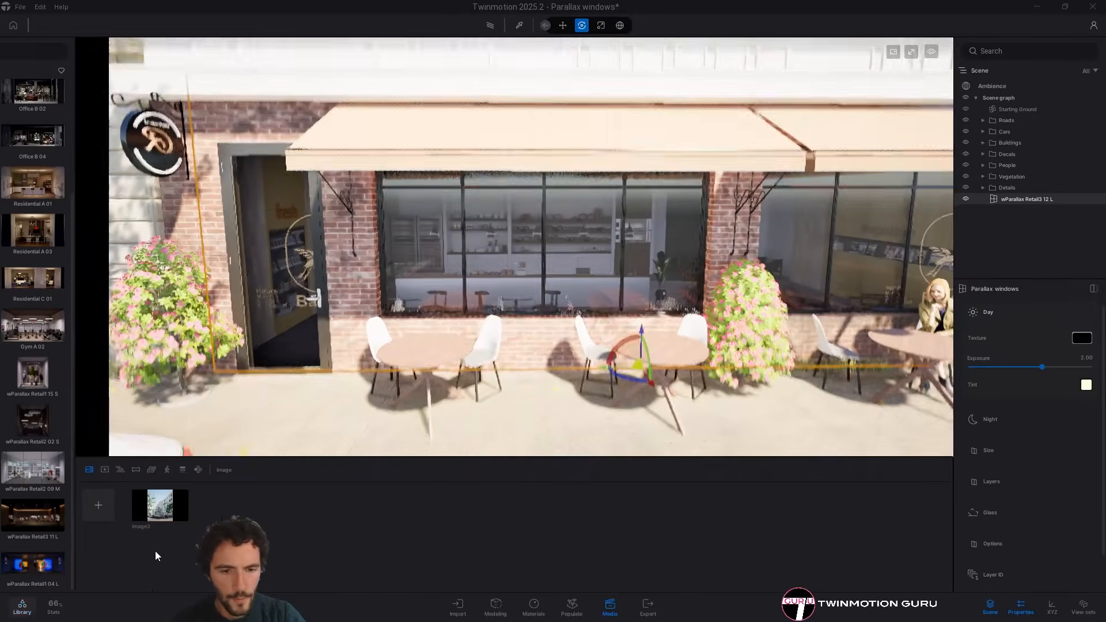
key(d)
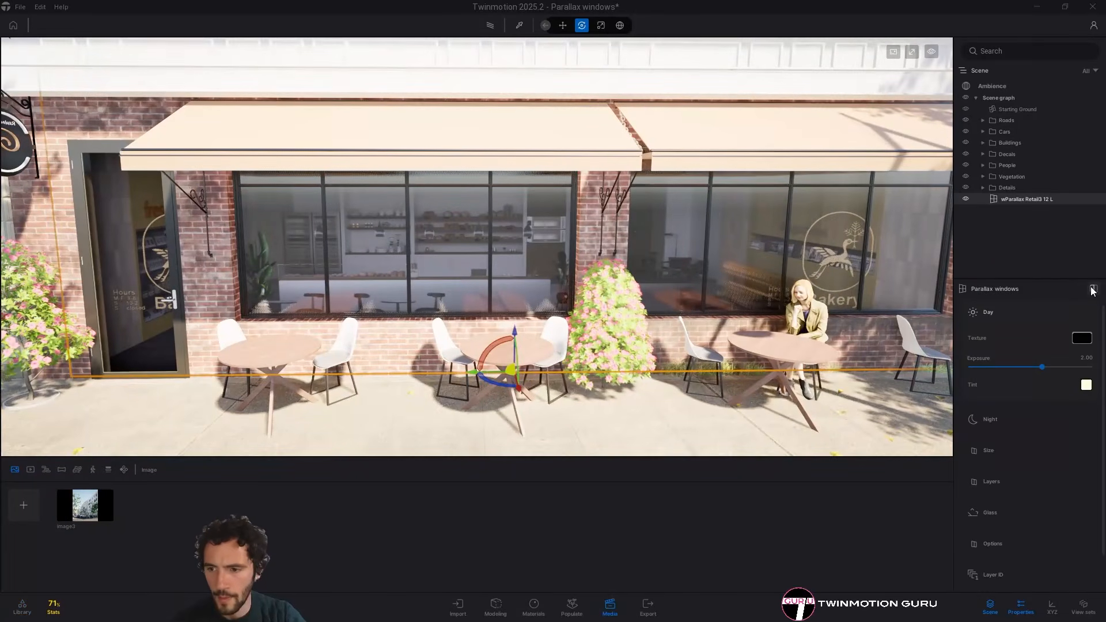
click(1093, 288)
click(609, 608)
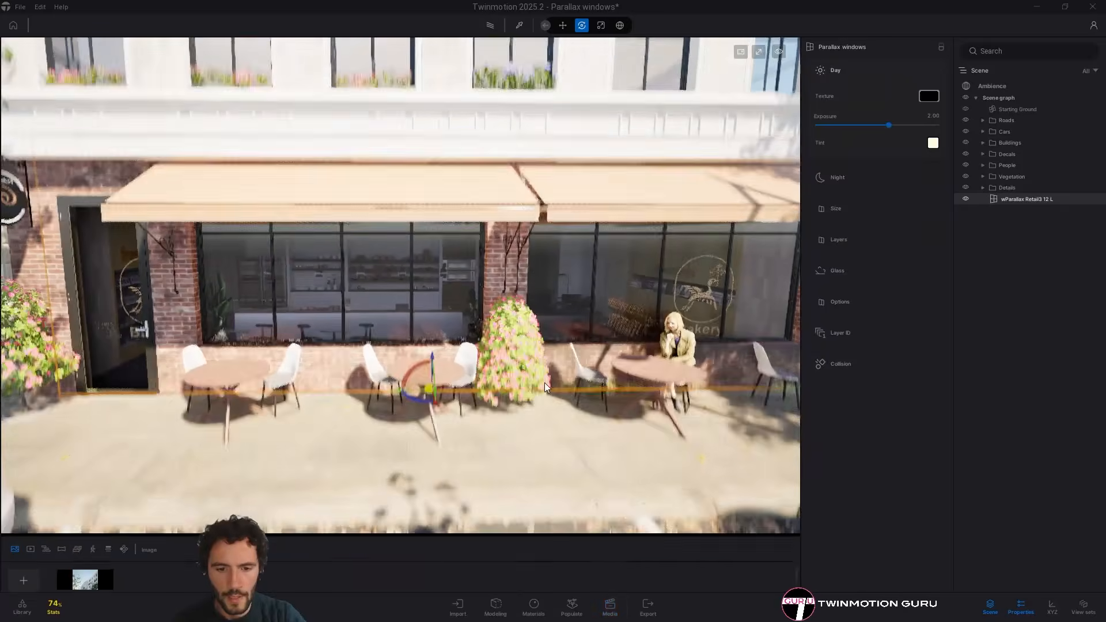
Examine the bakery interior's parallax effect behind the glass while moving along the café facade
right_drag(545, 382, 522, 380)
key(w)
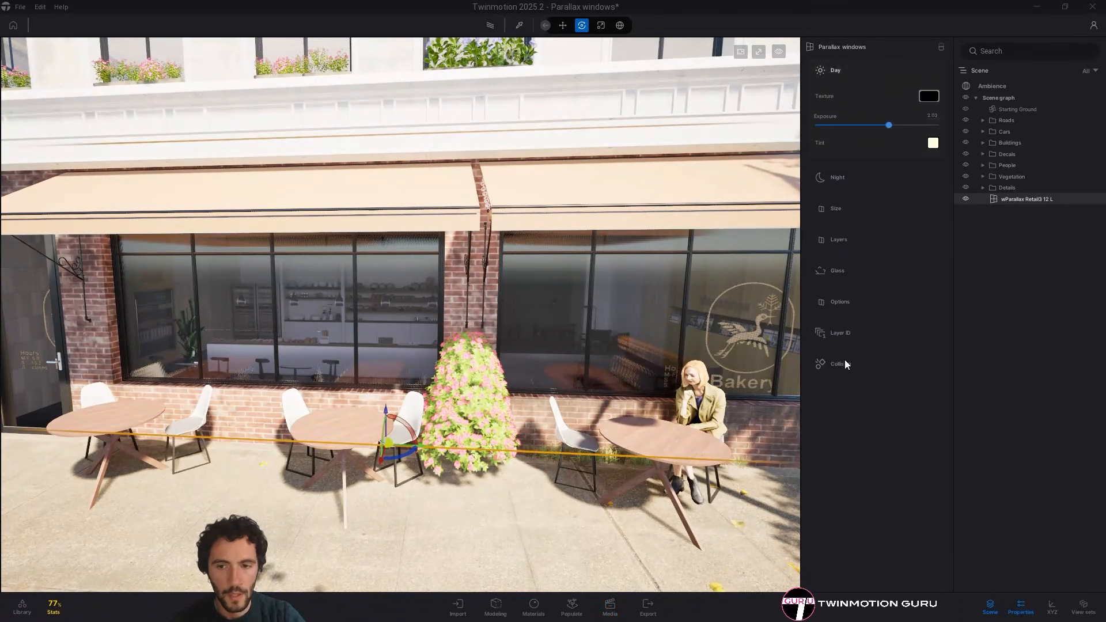
key(s)
key(a)
key(w)
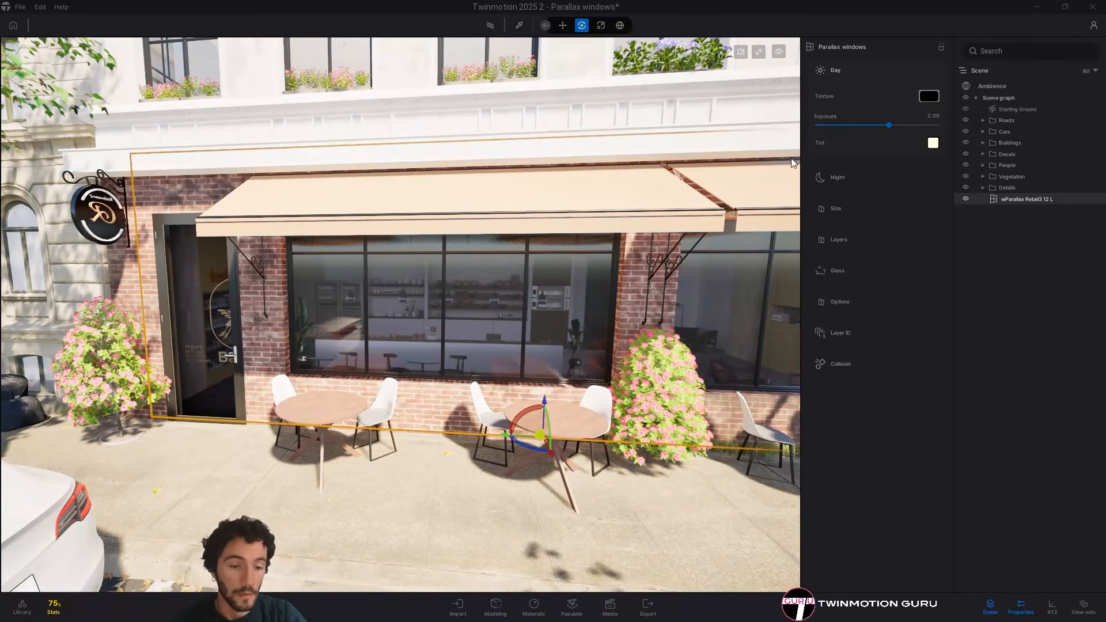
key(a)
right_drag(546, 334, 593, 334)
key(w)
key(d)
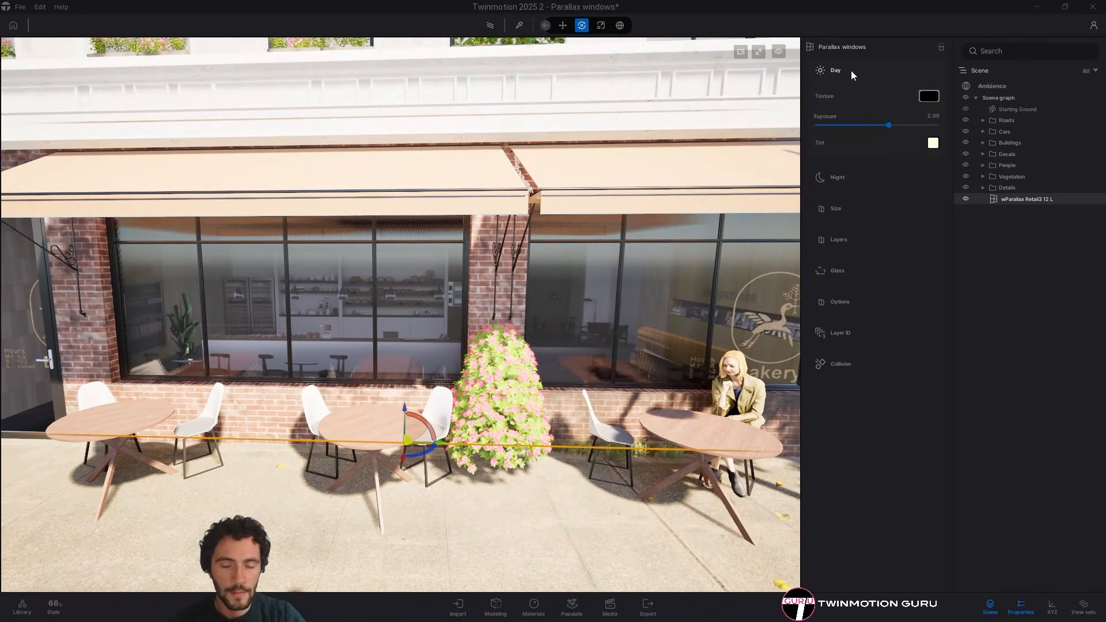
Expand the parallax window's Night settings and inspect its Day texture
click(849, 178)
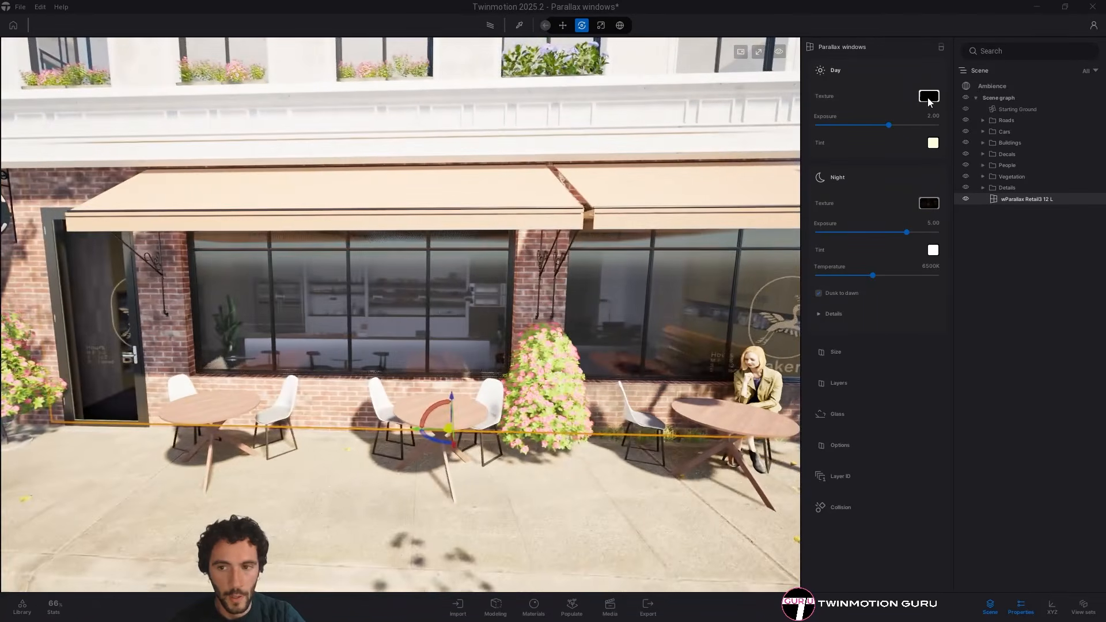
click(929, 95)
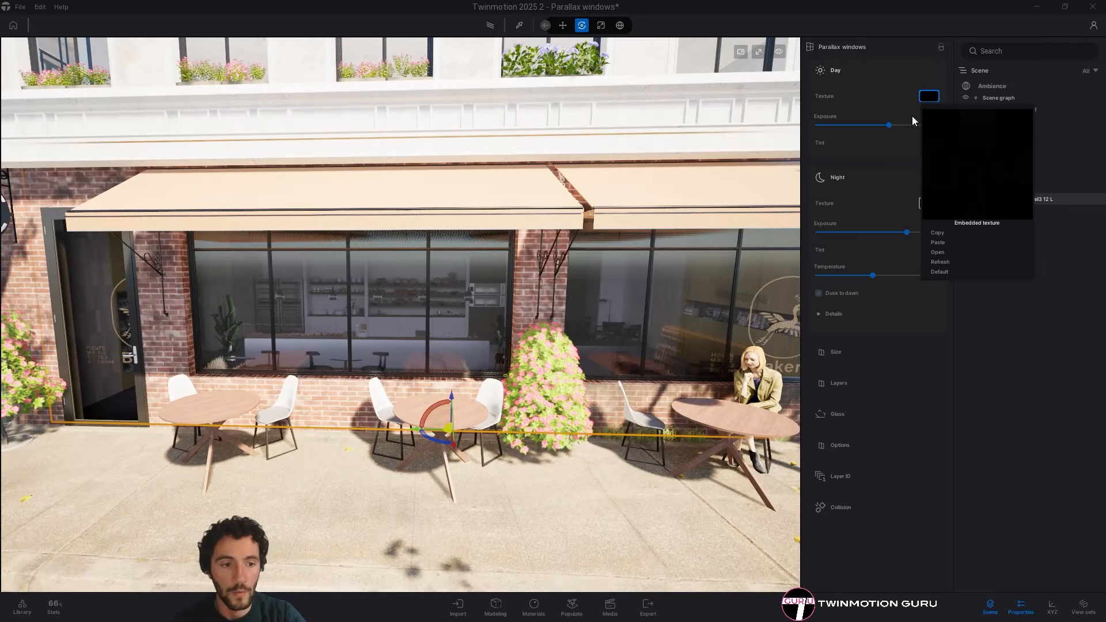
right_drag(384, 347, 340, 346)
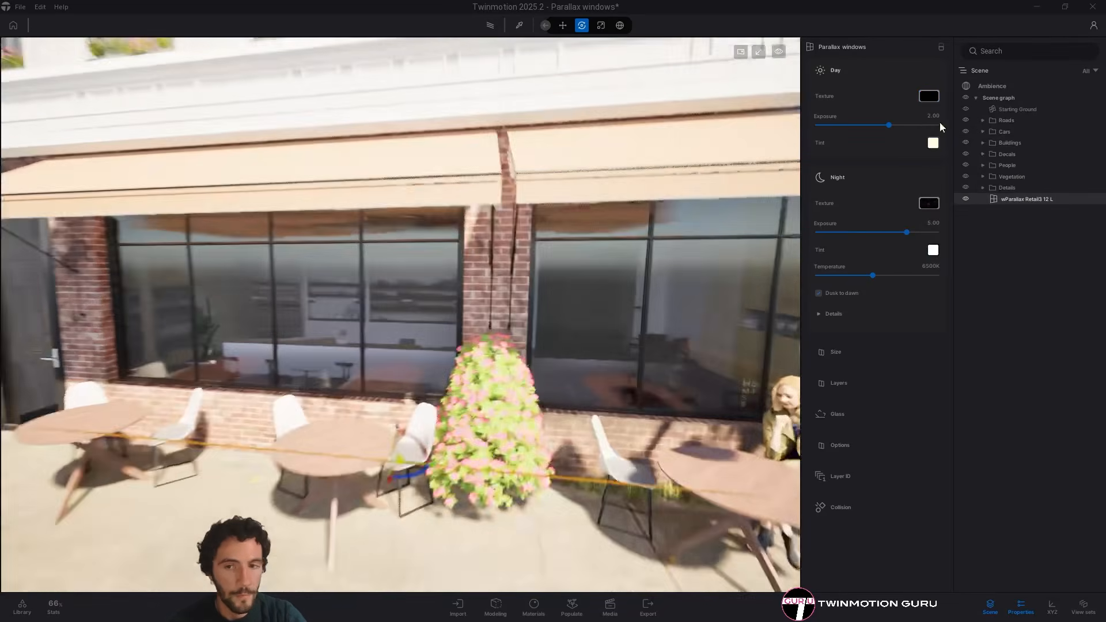
scroll(475, 263, down, 3)
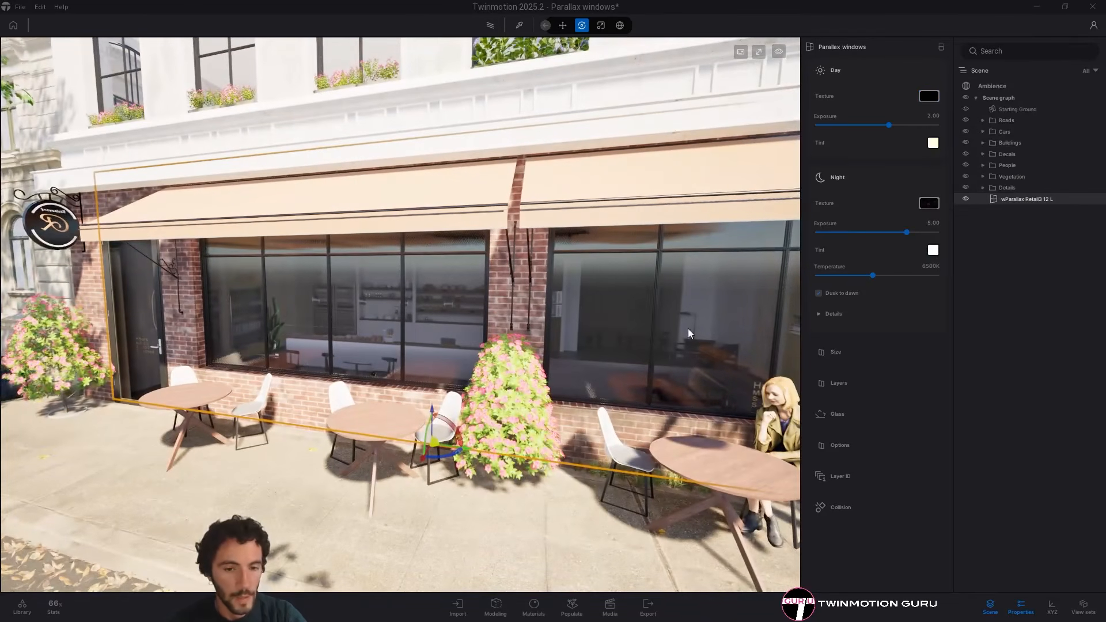
right_drag(423, 338, 443, 345)
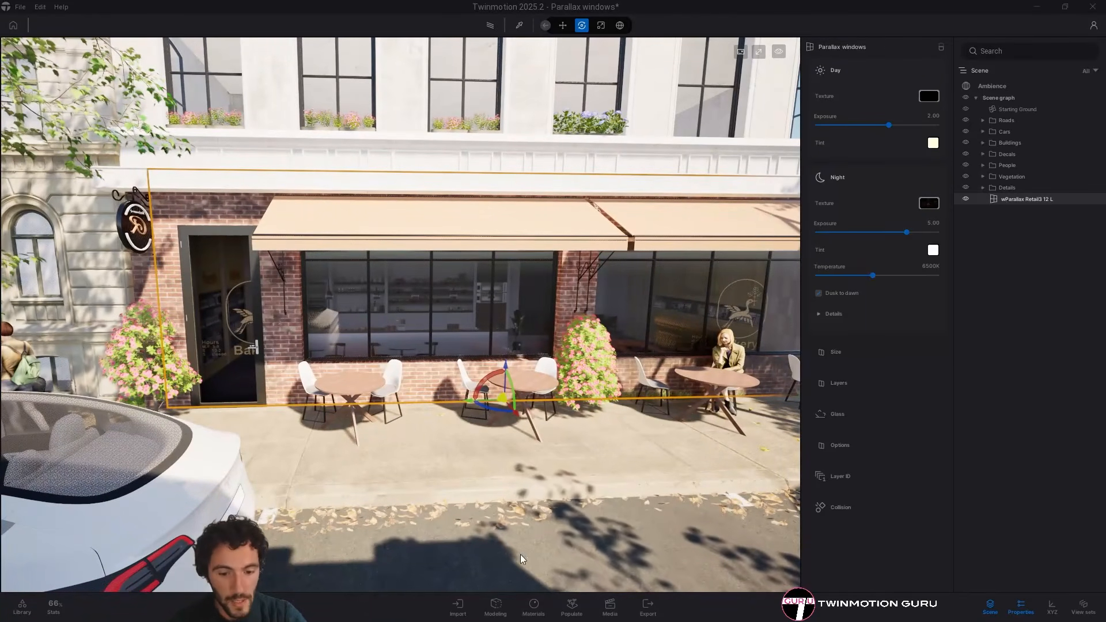
Look over the Parallax windows assets in the library, hide the library again, and view the café windows up close
click(22, 605)
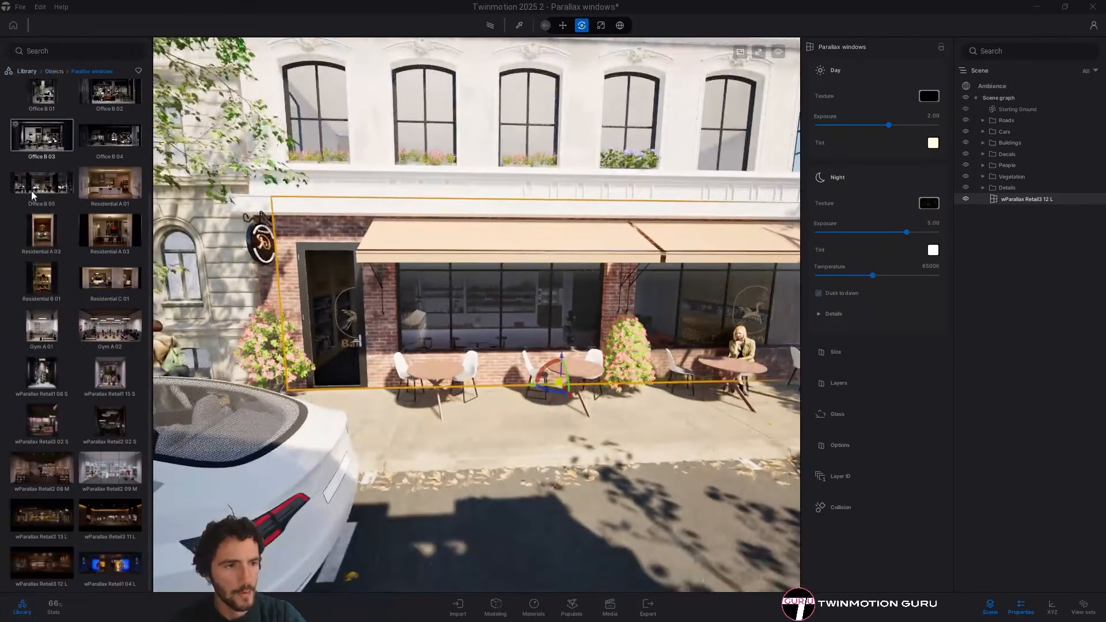
scroll(38, 179, up, 3)
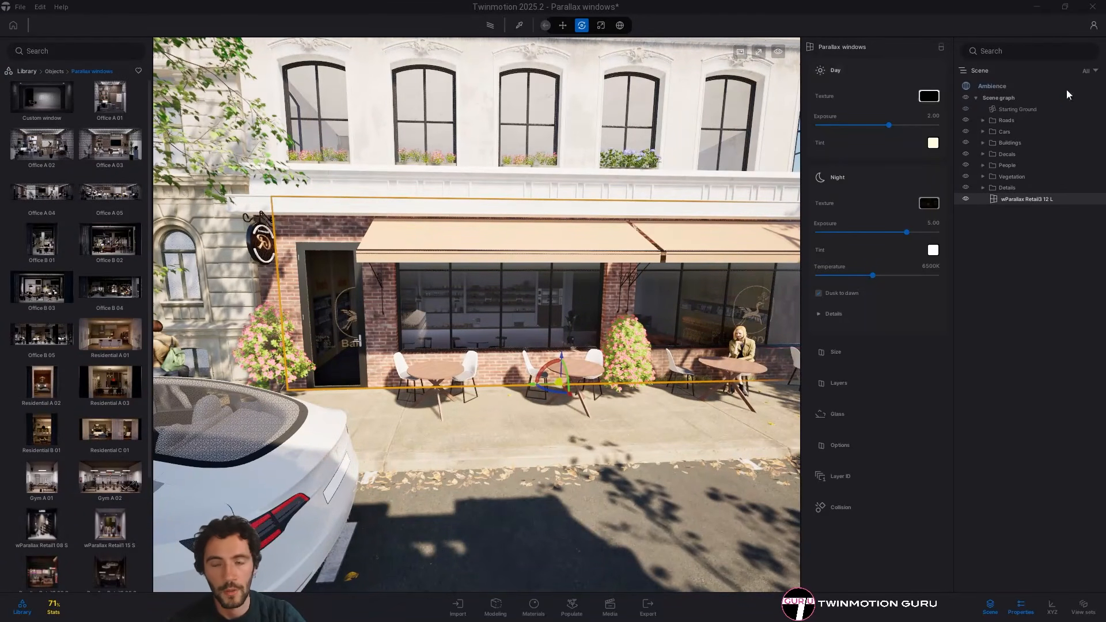
click(23, 607)
key(w)
key(d)
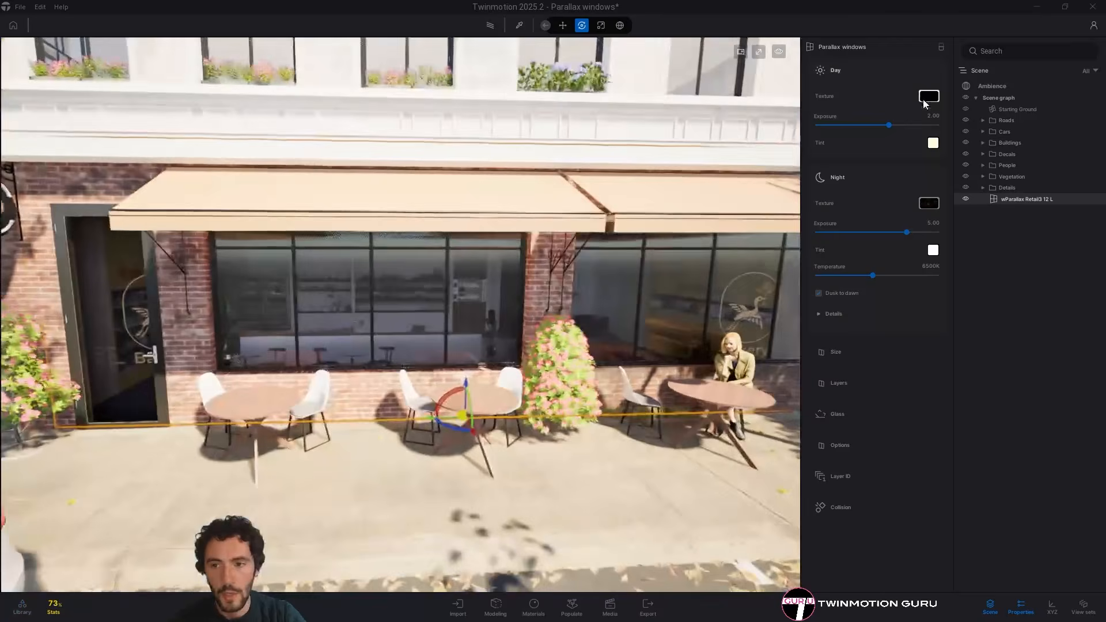
shift+middle_drag(671, 329, 582, 331)
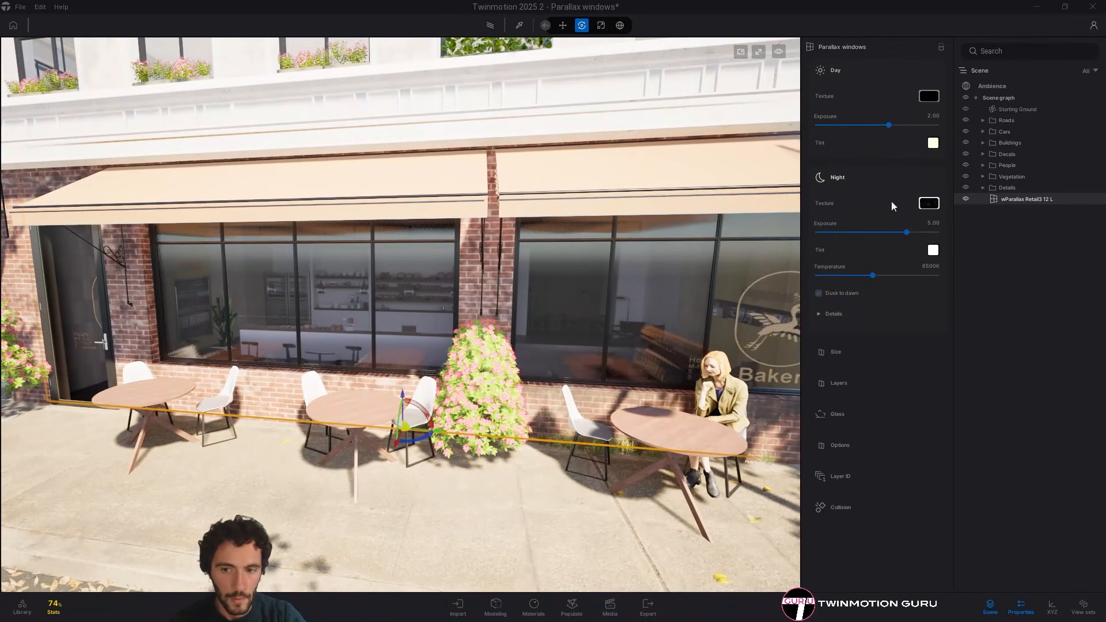
shift+middle_drag(680, 304, 653, 306)
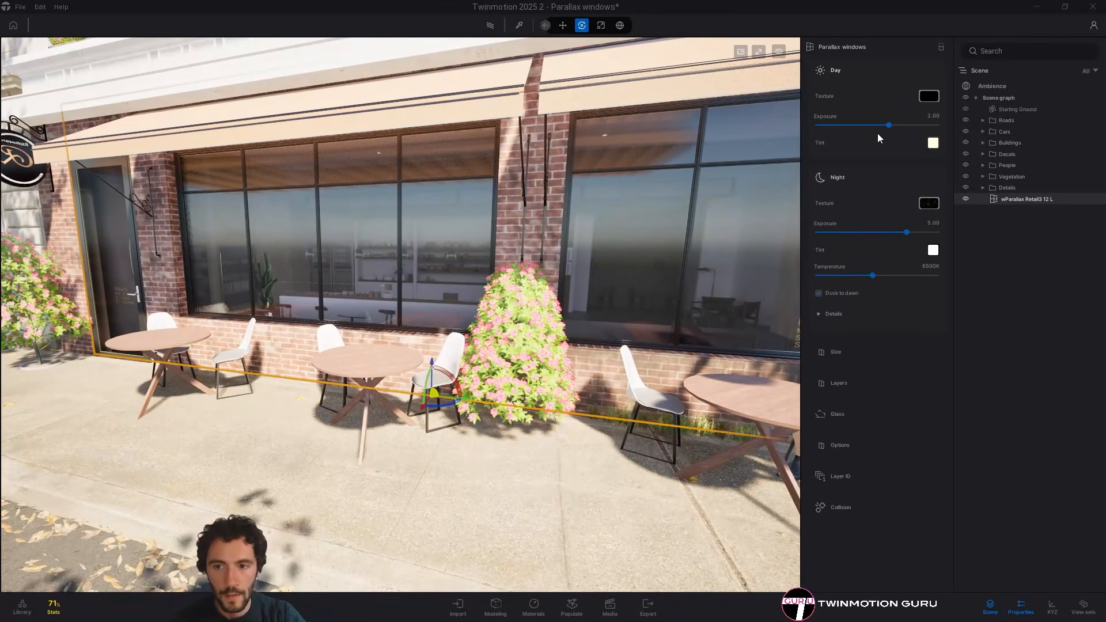
Try a Day exposure of 3.43 on the parallax window, and reset it to the default
drag(890, 126, 898, 129)
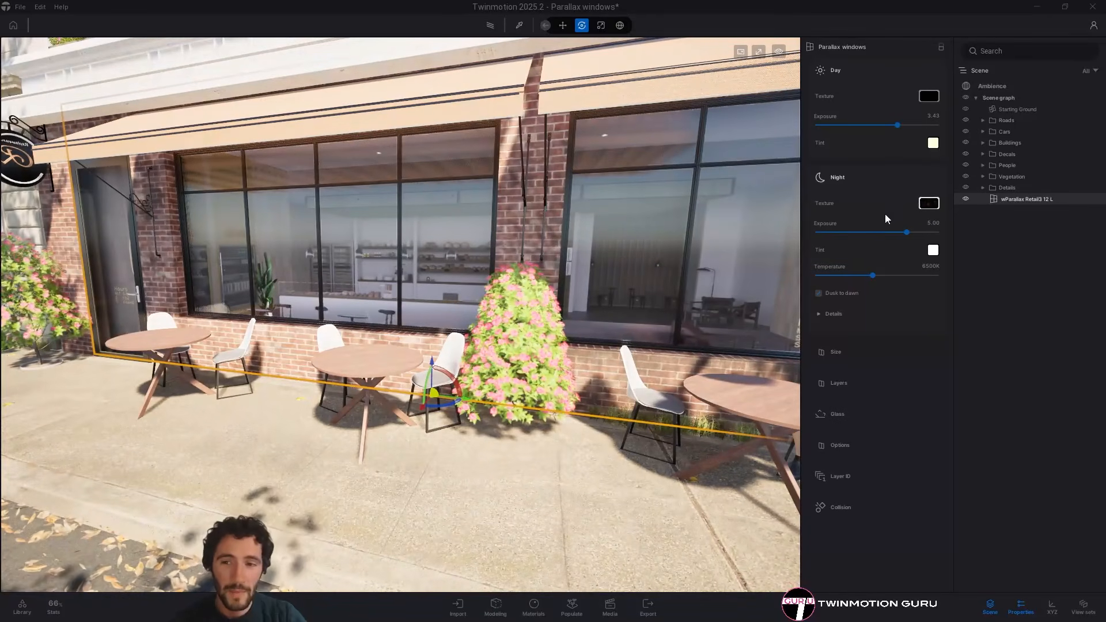
click(945, 117)
right_drag(680, 242, 605, 259)
key(s)
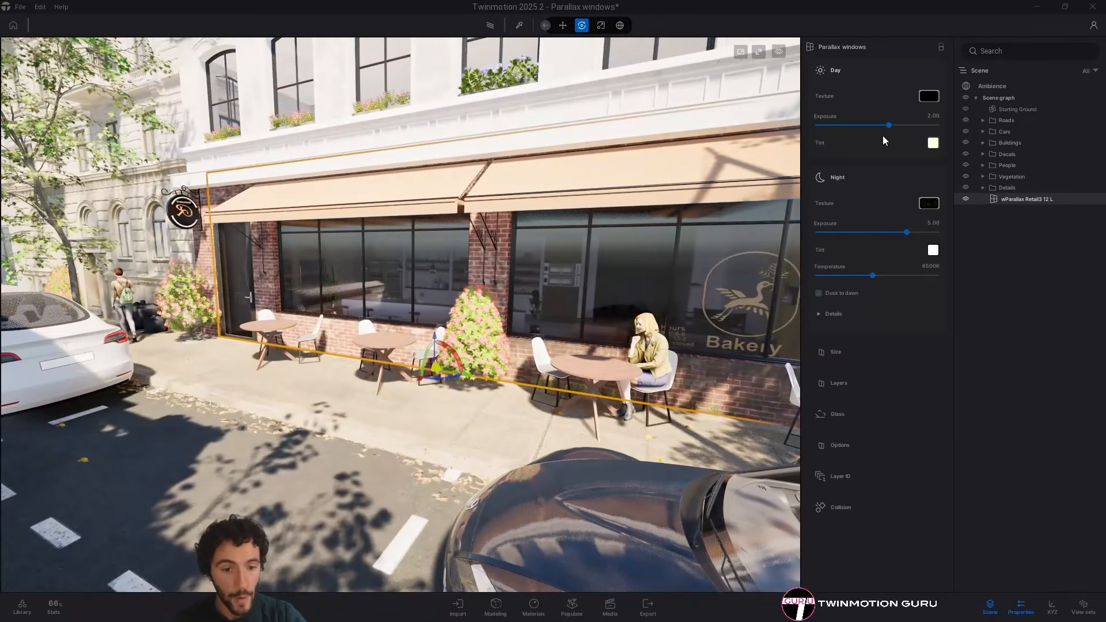
Examine how bright the bakery interior looks in daylight from the street and along the facade
key(s)
right_drag(582, 276, 556, 315)
key(w)
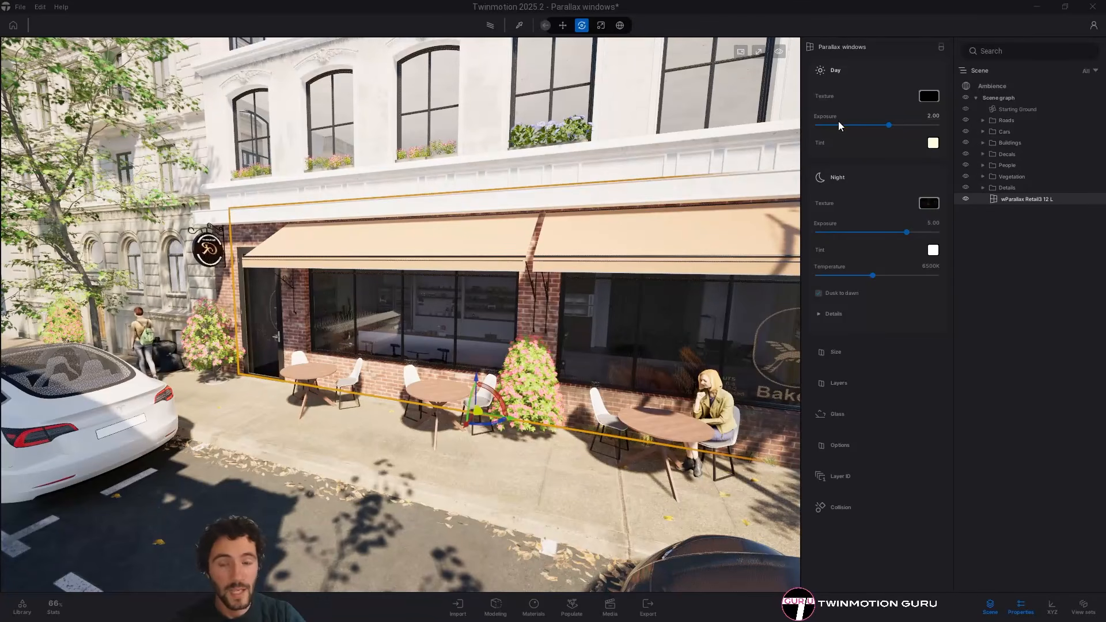
key(a)
right_drag(680, 201, 740, 205)
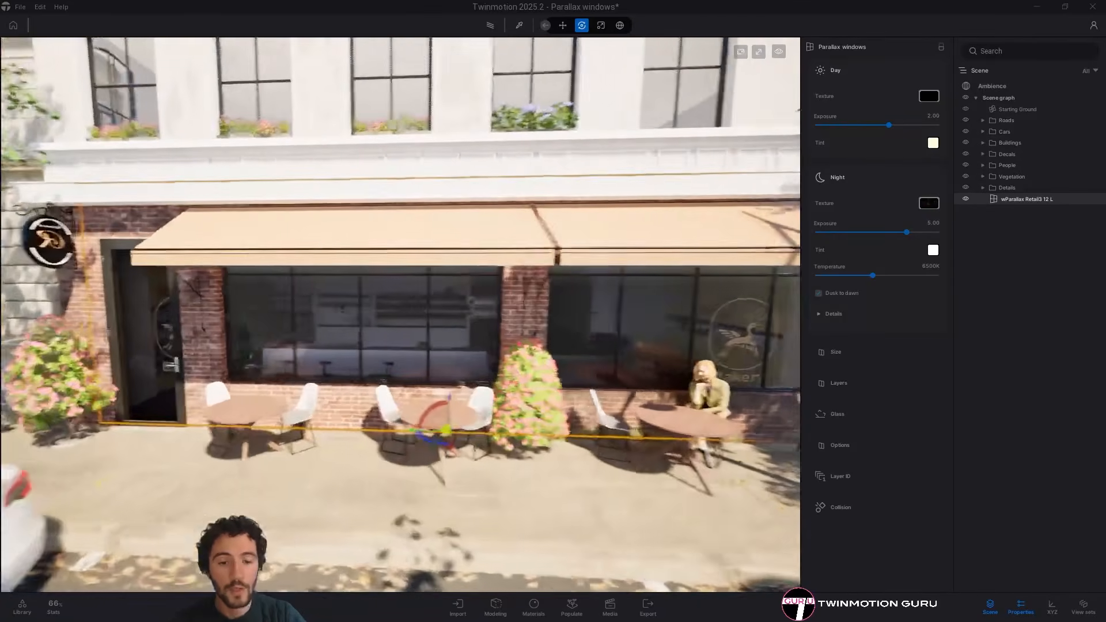
key(d)
right_drag(452, 347, 369, 346)
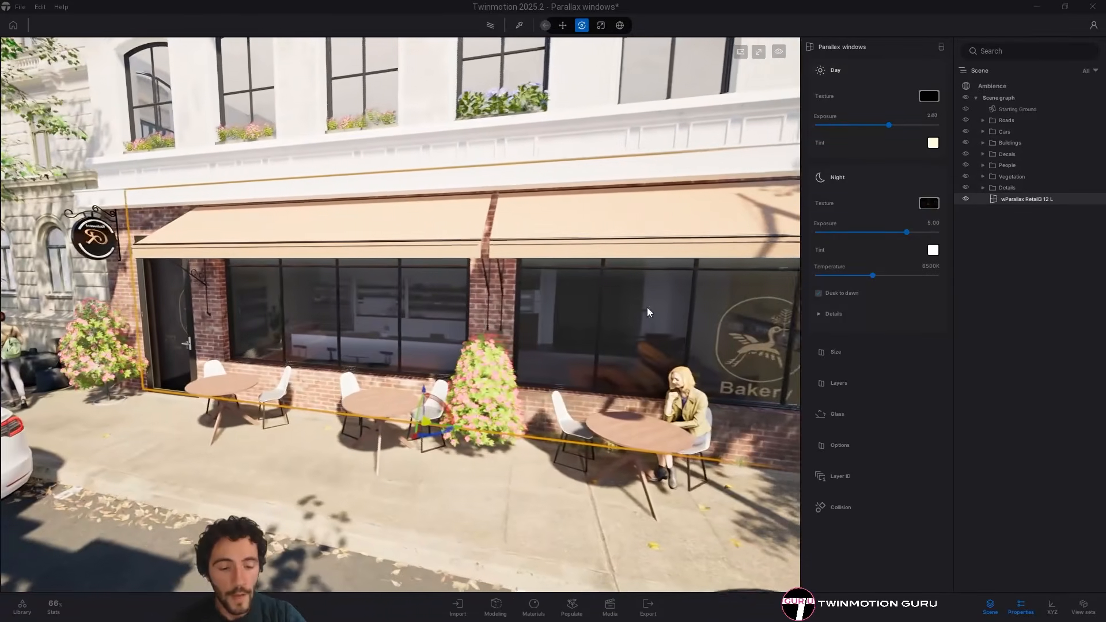
Show the media area, set the parallax window's Day exposure to 4, and deselect the window
click(610, 606)
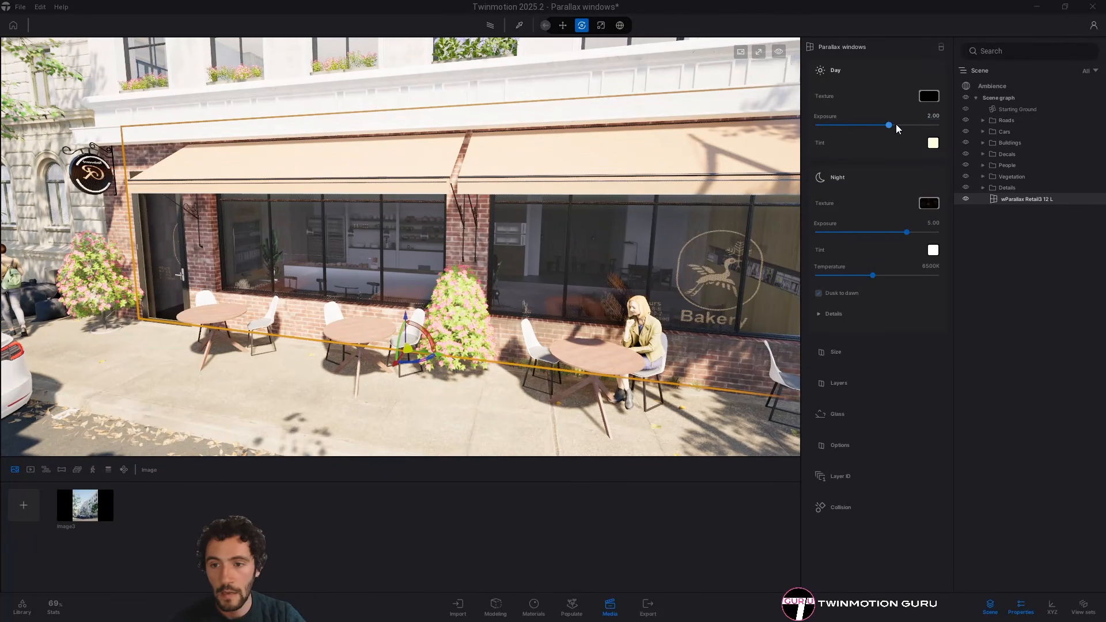
text(4)
key(Return)
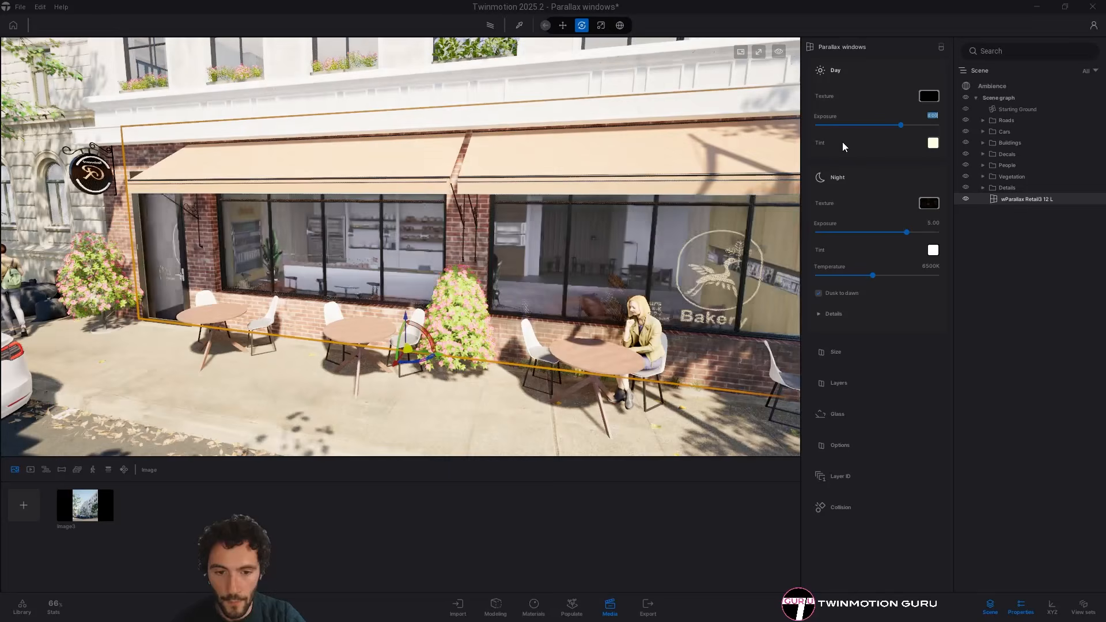
click(1003, 98)
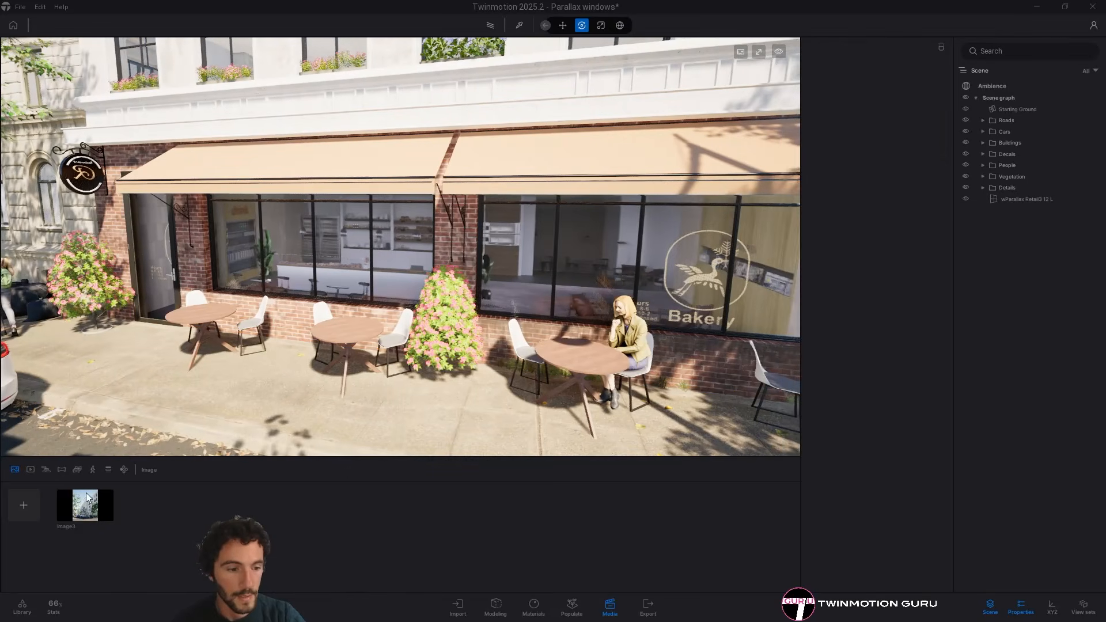
Open the saved image view, try a Day exposure of 6 on the parallax window, and settle on 2
click(89, 515)
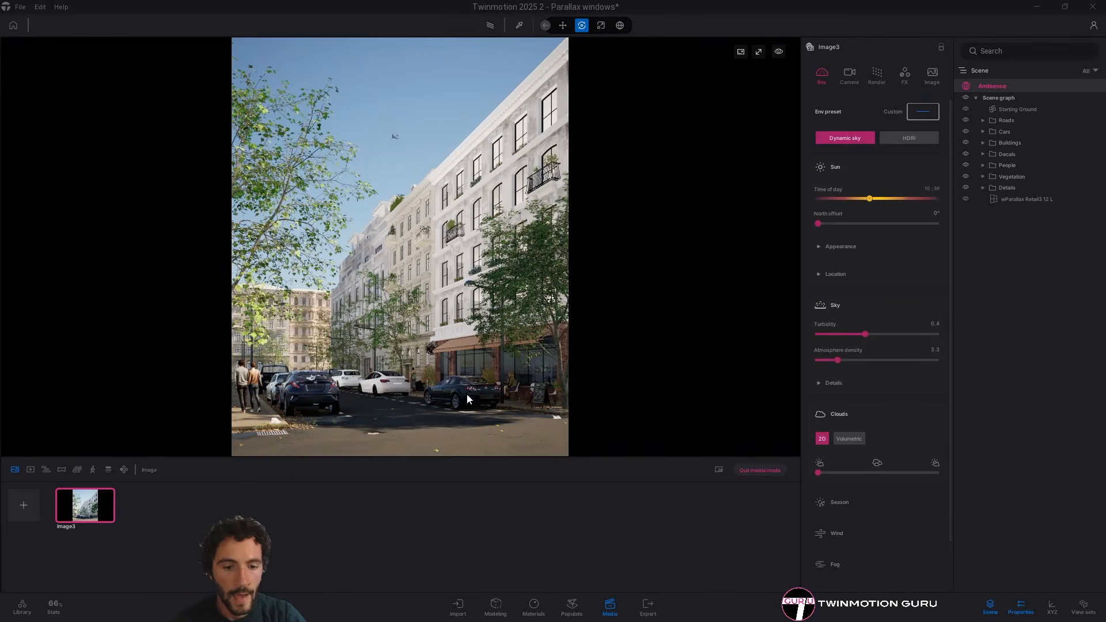
click(1031, 199)
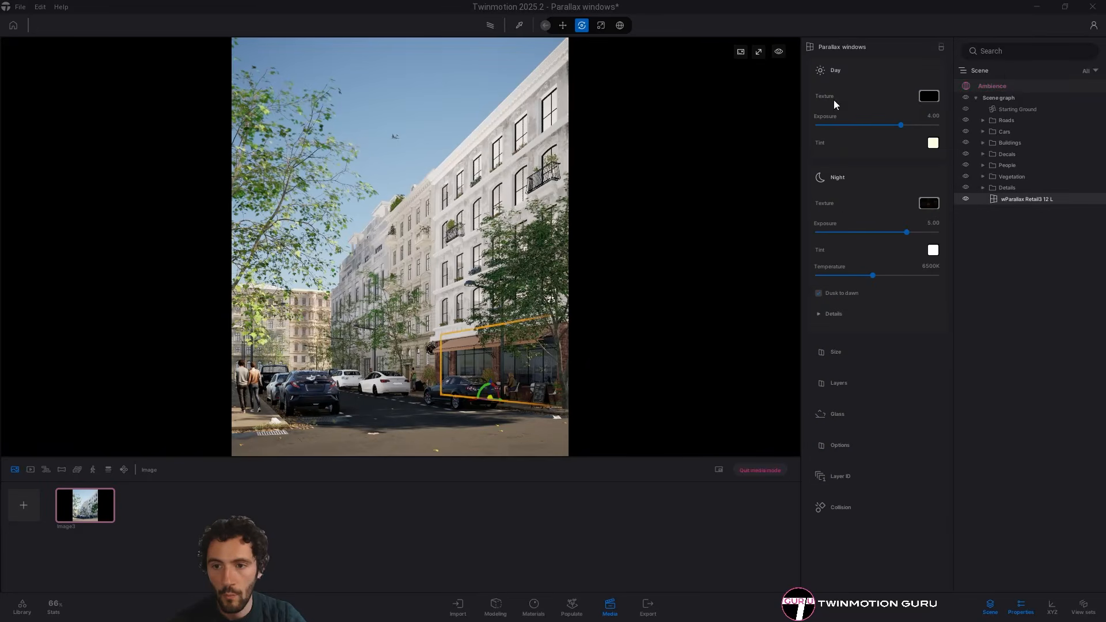
text(6)
key(Return)
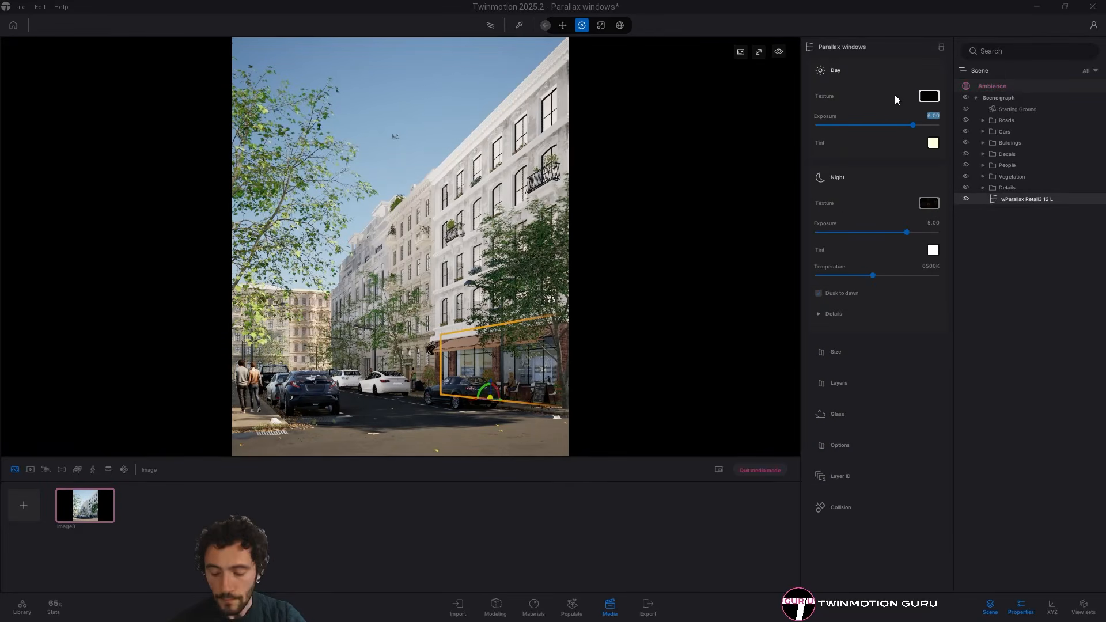
text(2)
key(Return)
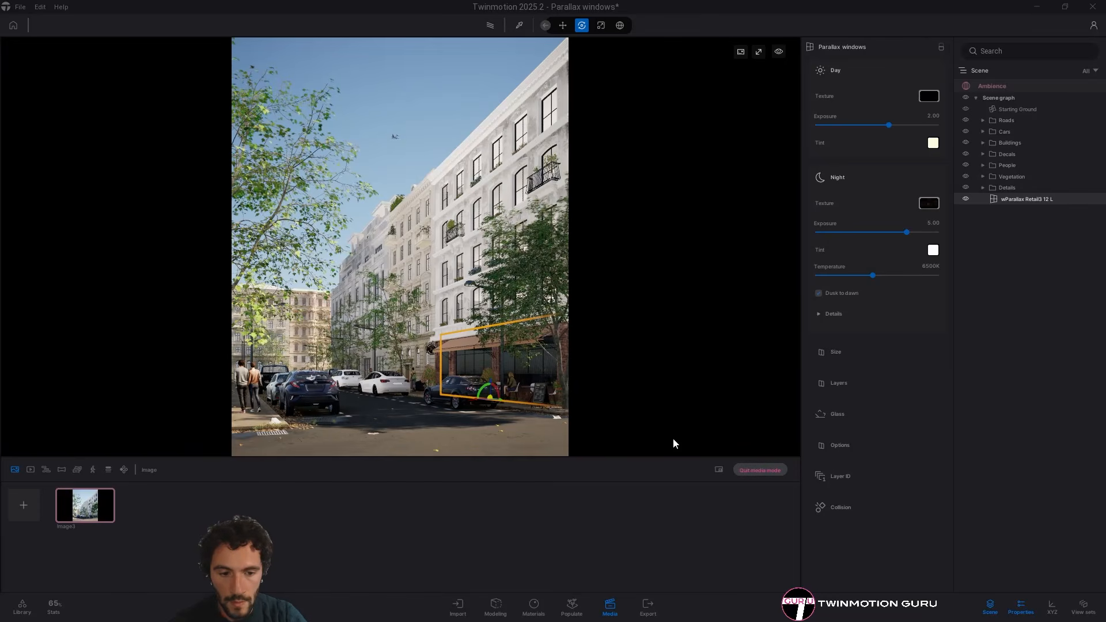
Leave the saved image view, hide the media area, and move along the street up to the café facade
right_drag(673, 439, 709, 446)
click(610, 606)
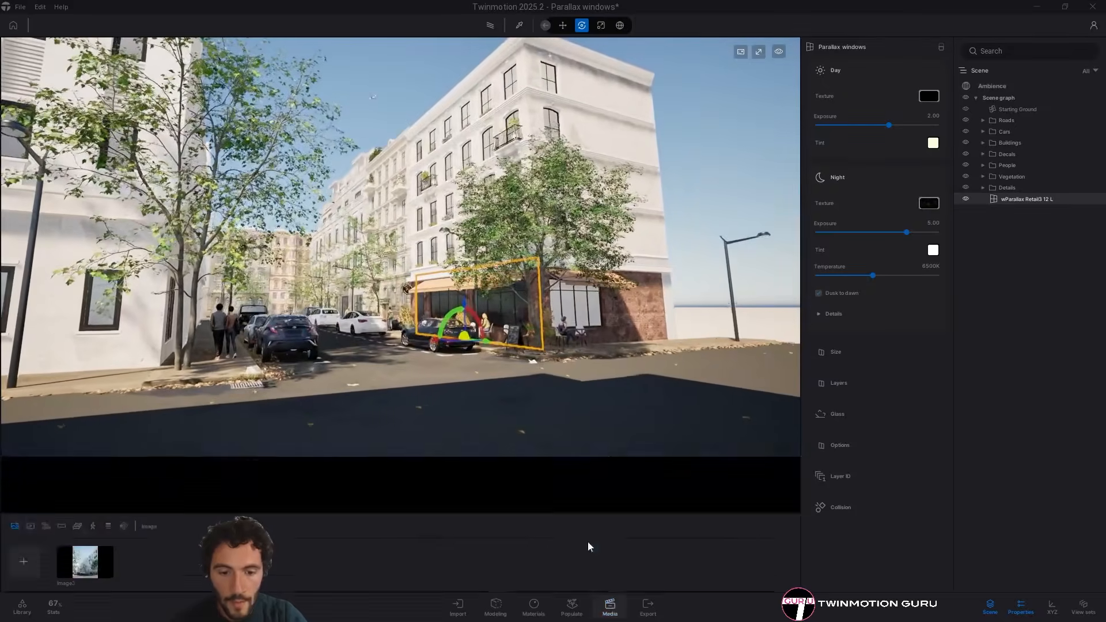
key(w)
right_drag(534, 403, 646, 320)
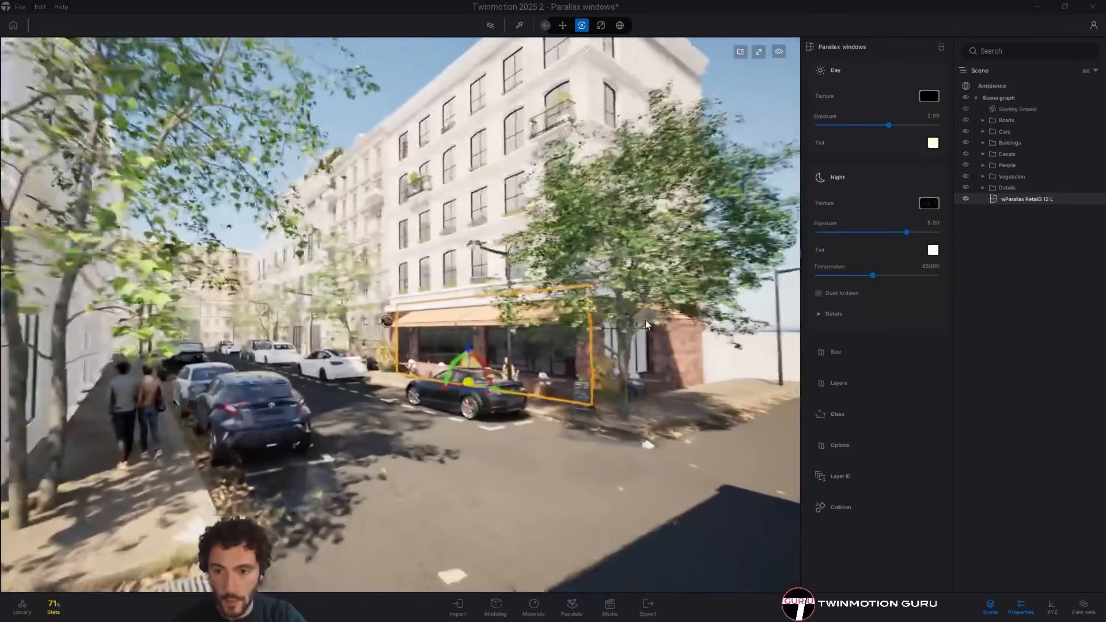
key(w)
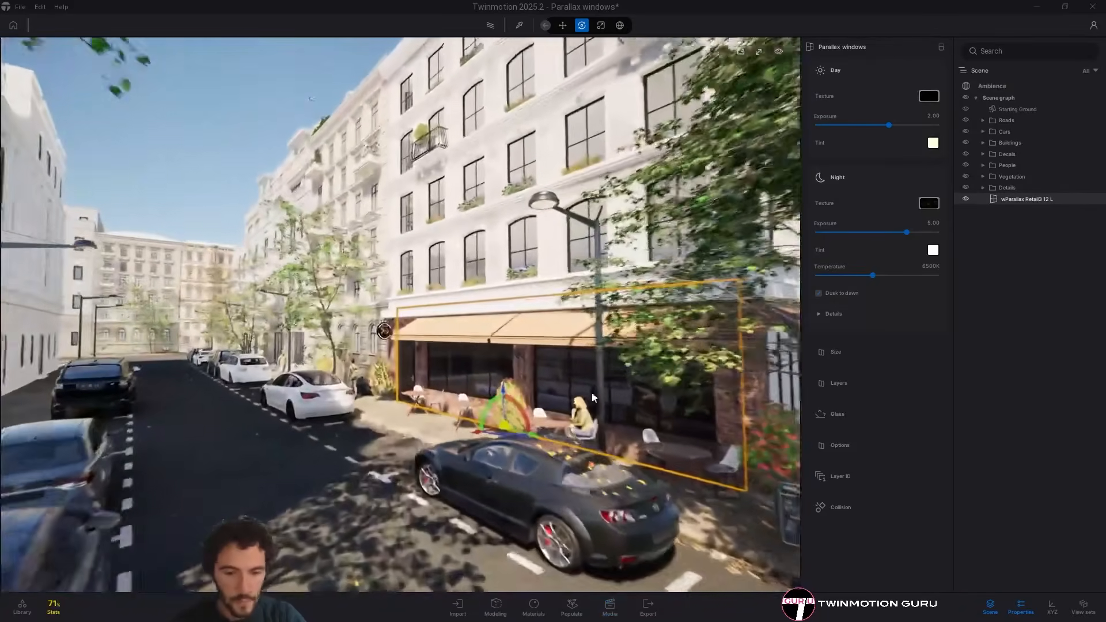
key(w)
right_drag(592, 398, 850, 157)
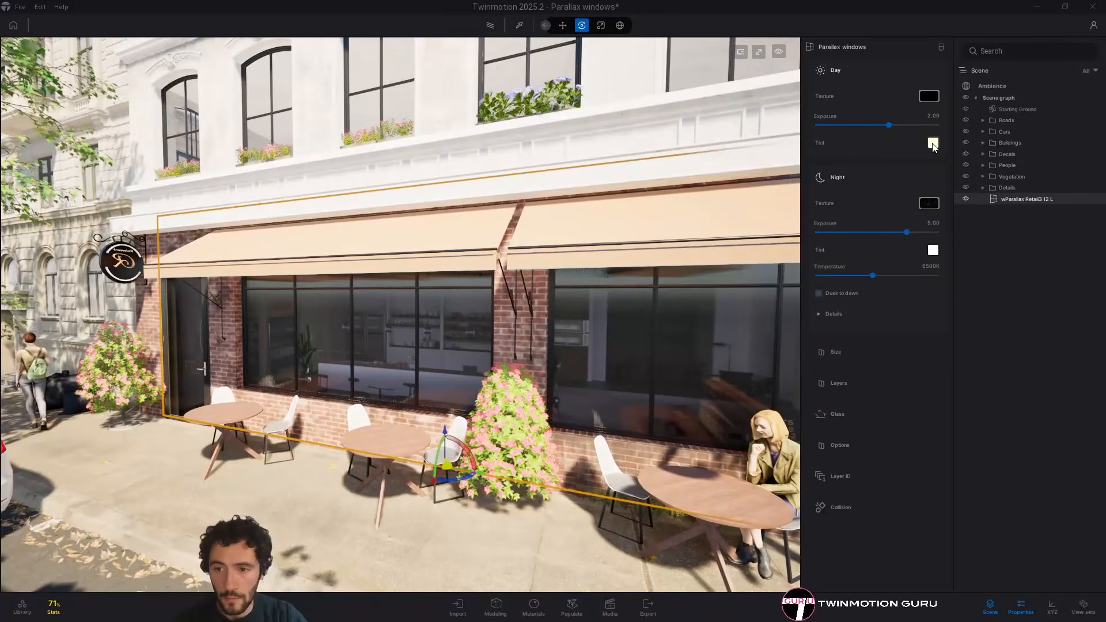
Try green tints for the parallax window's Day texture in the colour picker, and discard them
click(933, 144)
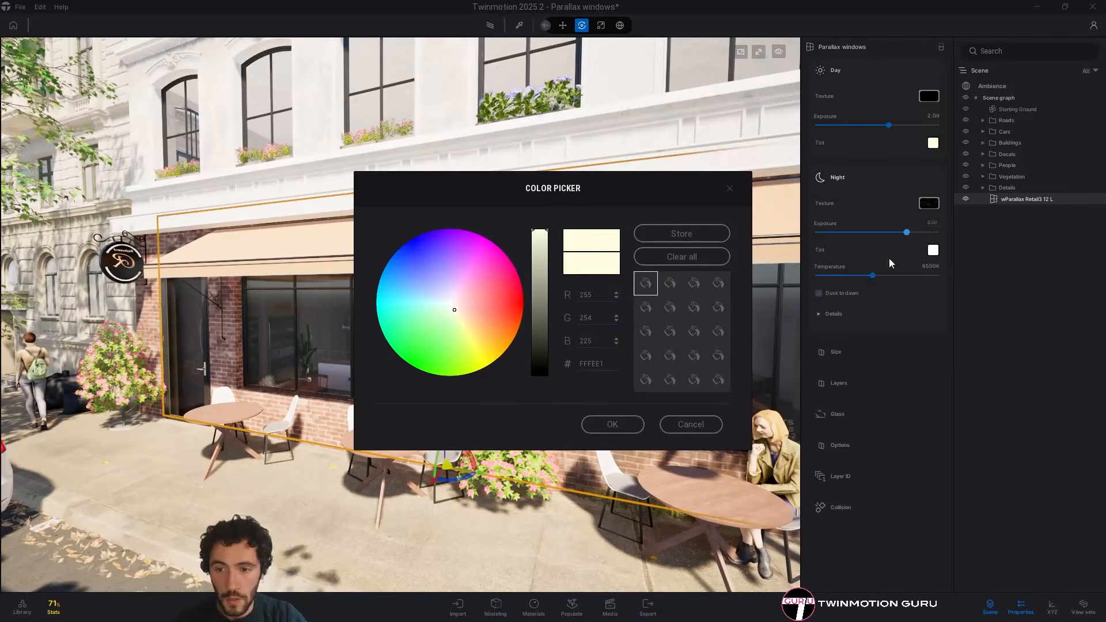
drag(596, 189, 979, 151)
click(792, 286)
click(715, 257)
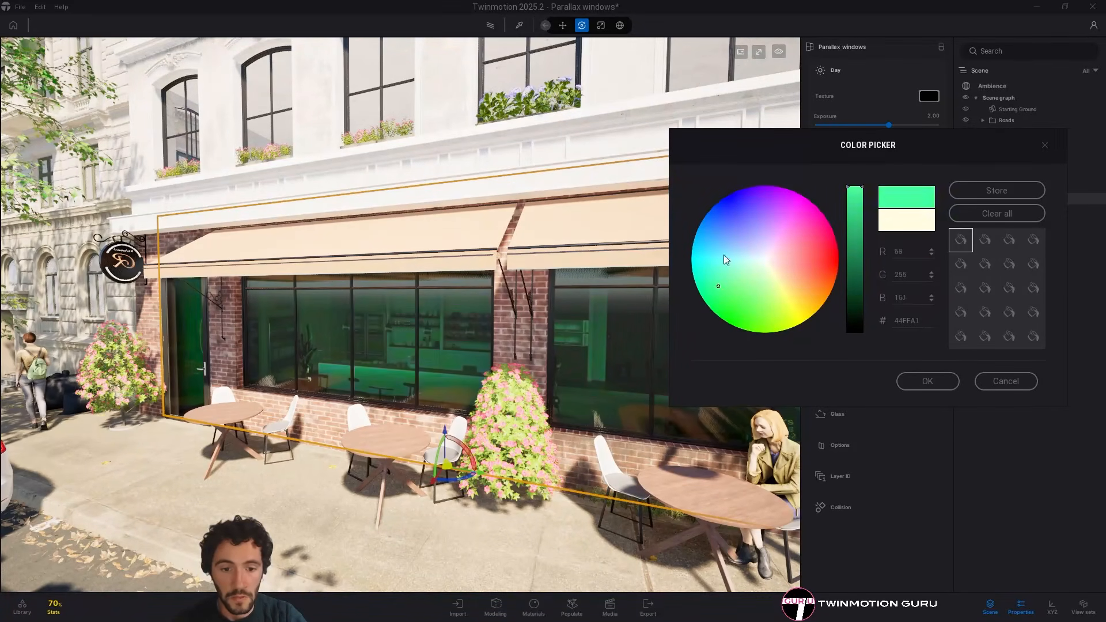
mouse_move(750, 260)
mouse_down()
mouse_move(732, 267)
mouse_move(737, 282)
mouse_move(784, 286)
mouse_up()
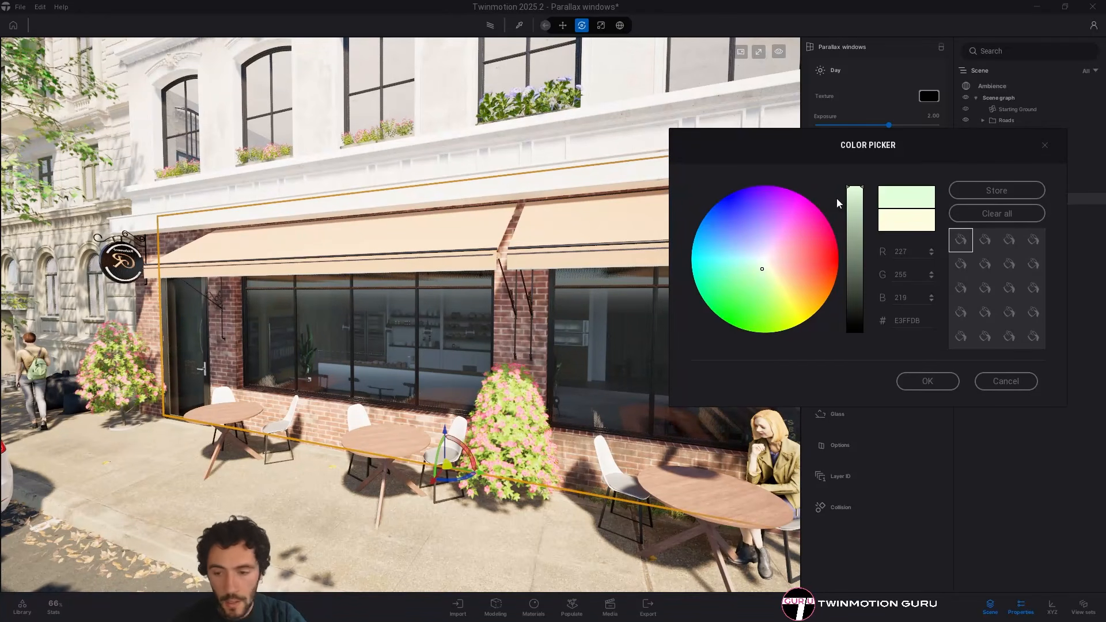
click(1013, 385)
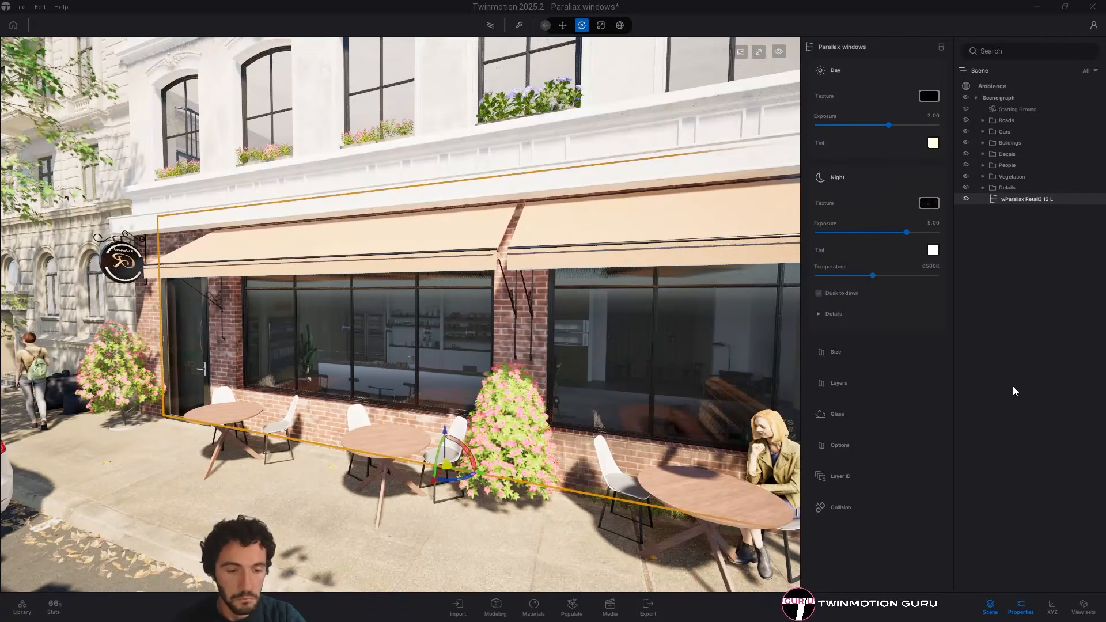
Examine the bakery interior in daylight at a Day exposure of 2, close to the glass and from the street
right_drag(711, 419, 686, 427)
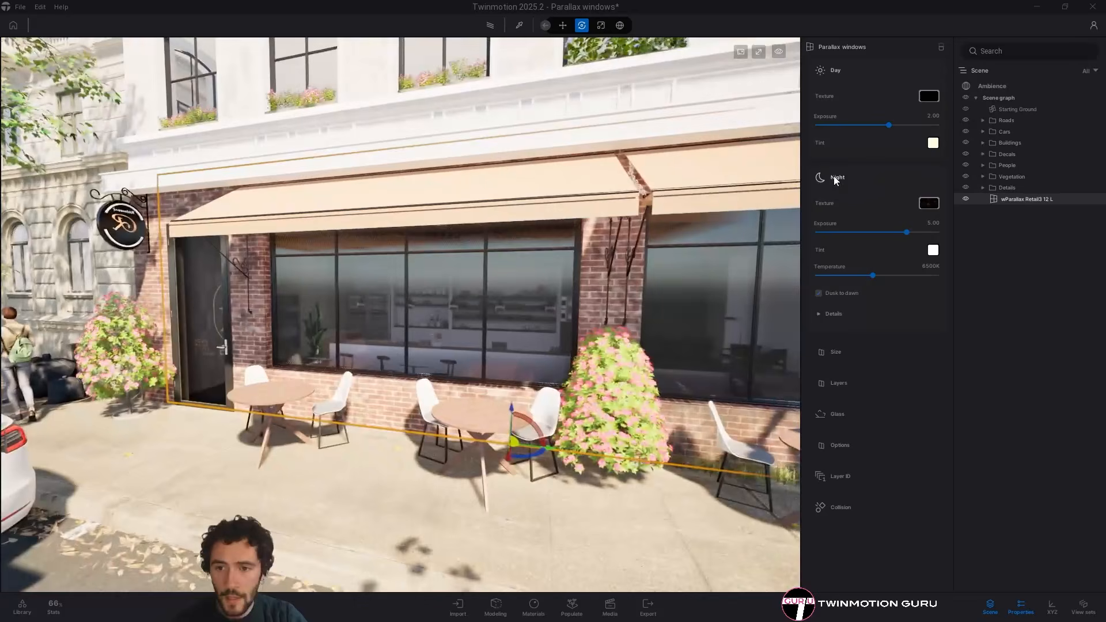
key(w)
key(d)
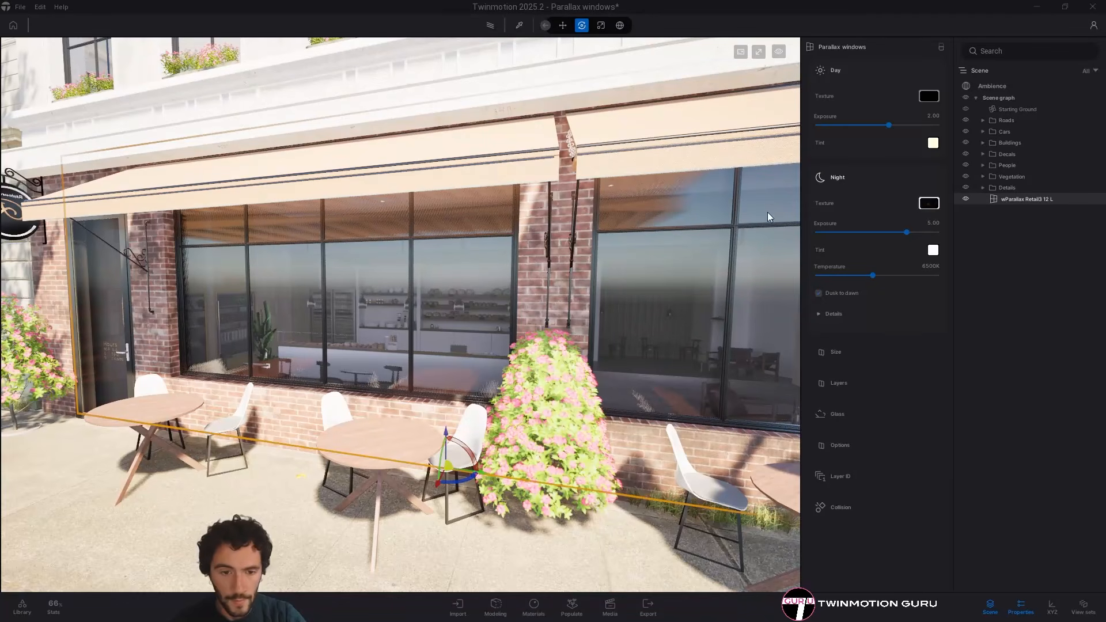
right_drag(477, 309, 478, 297)
key(d)
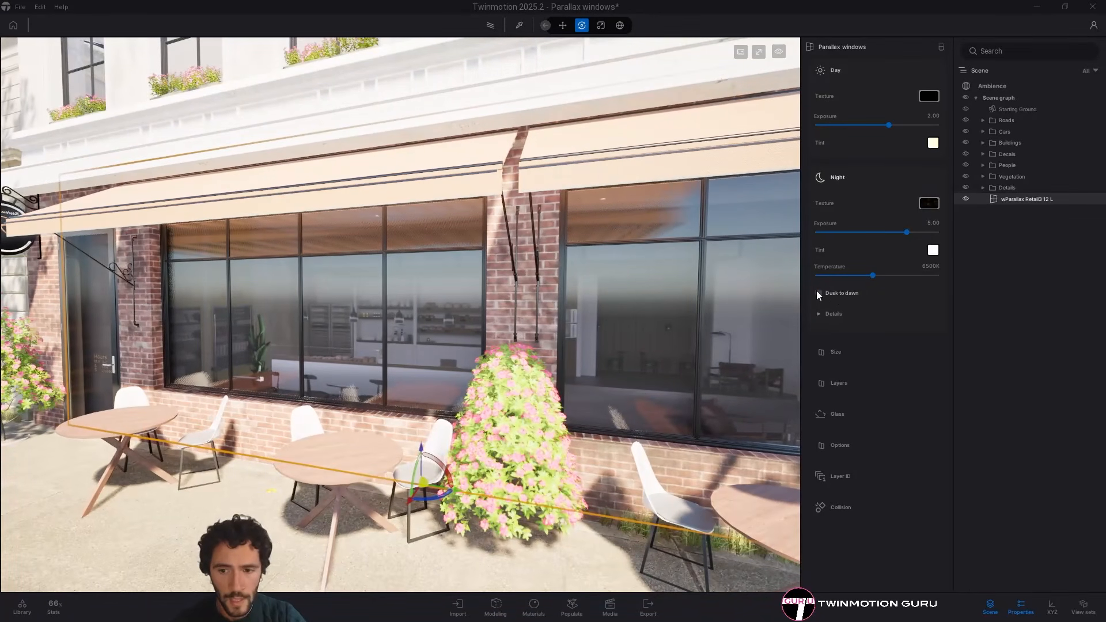
click(818, 293)
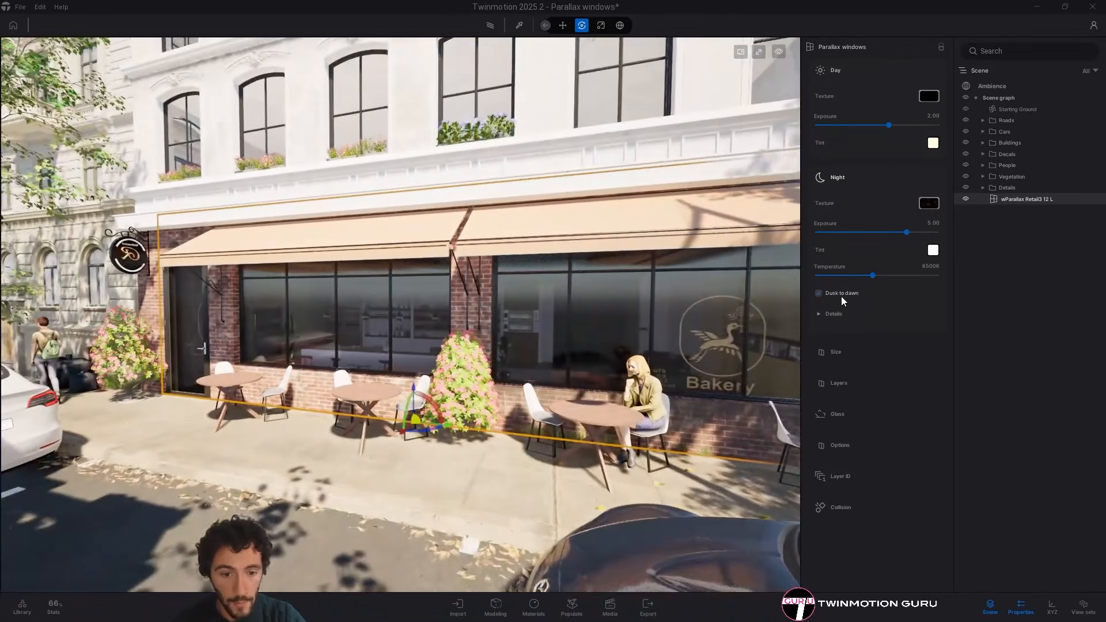
key(s)
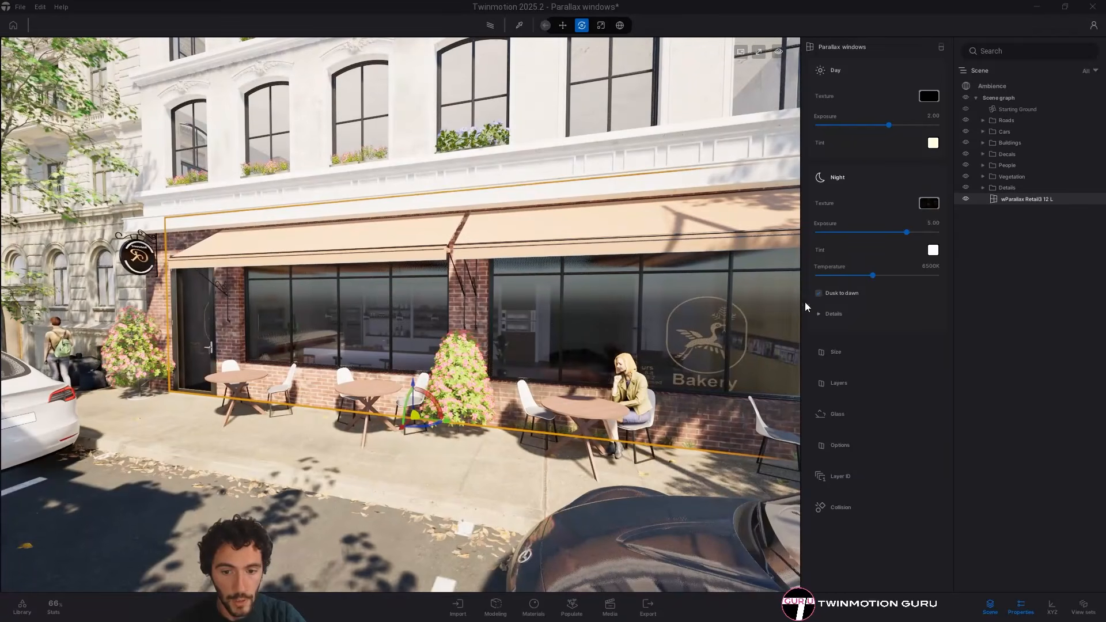
key(s)
key(d)
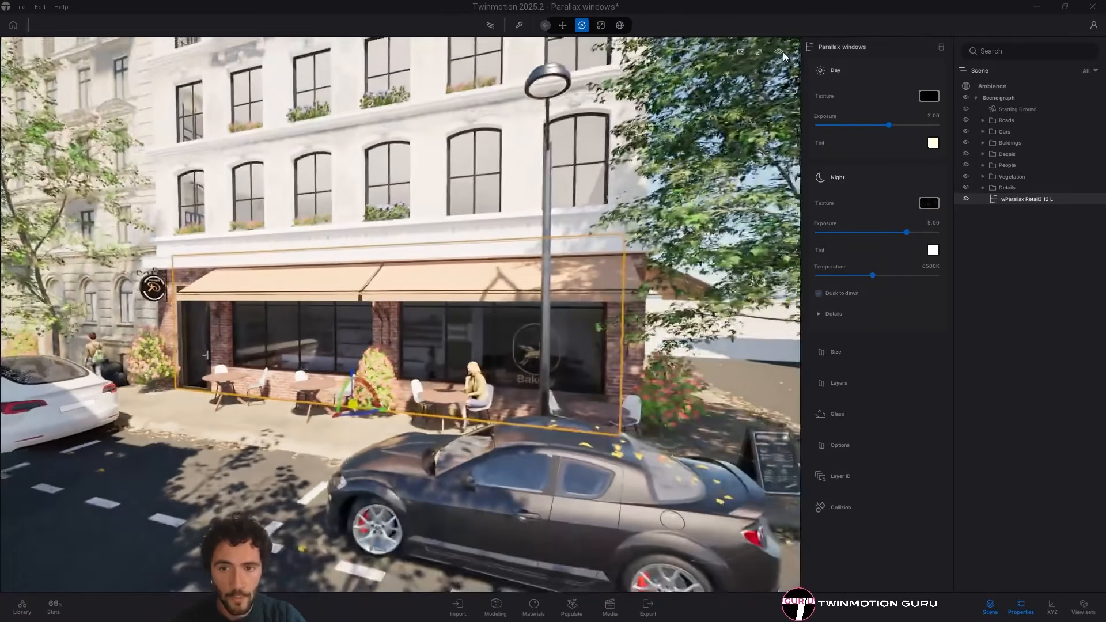
Set the scene's time of day to 23:59
mouse_move(780, 52)
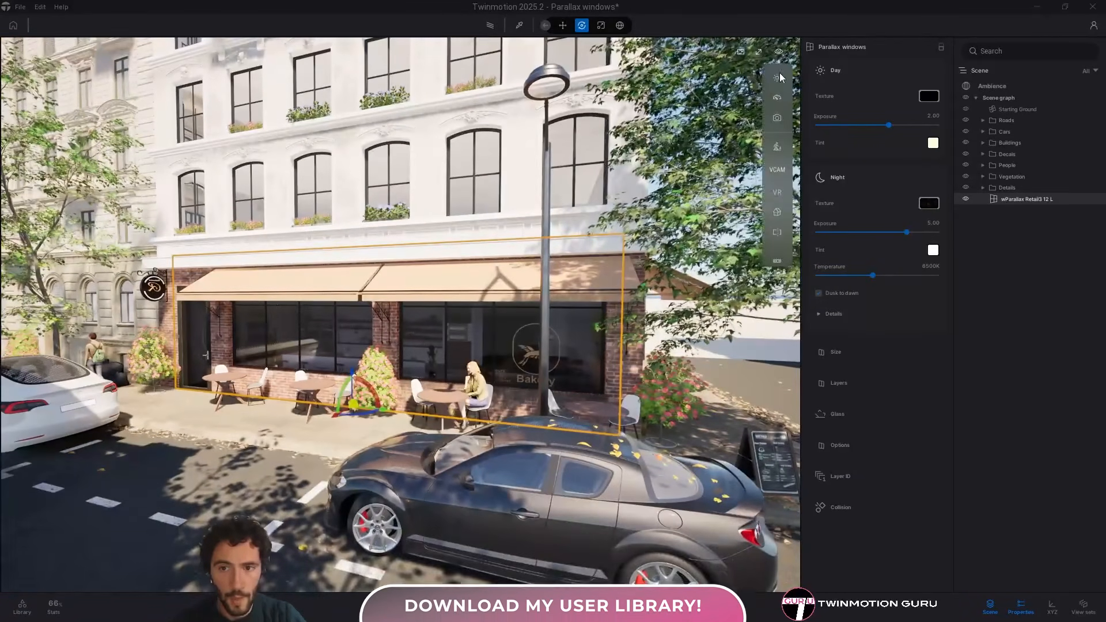
mouse_move(780, 77)
drag(730, 127, 737, 155)
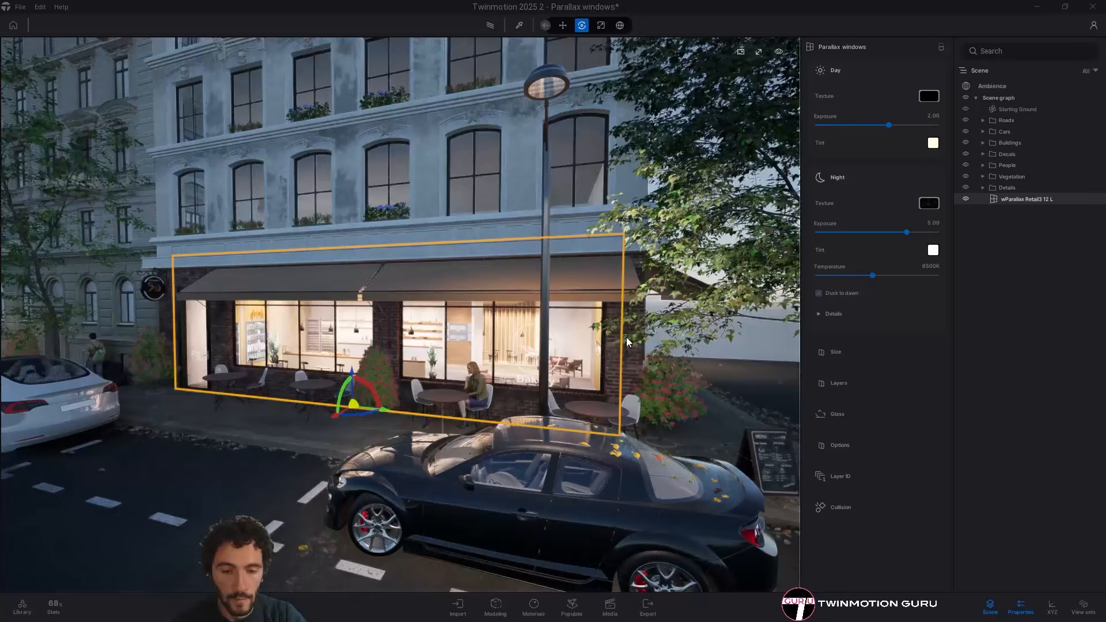
Try a Night exposure of 4 on the parallax window, and settle on 3
mouse_move(626, 337)
right_down()
mouse_move(627, 309)
mouse_move(634, 326)
right_up()
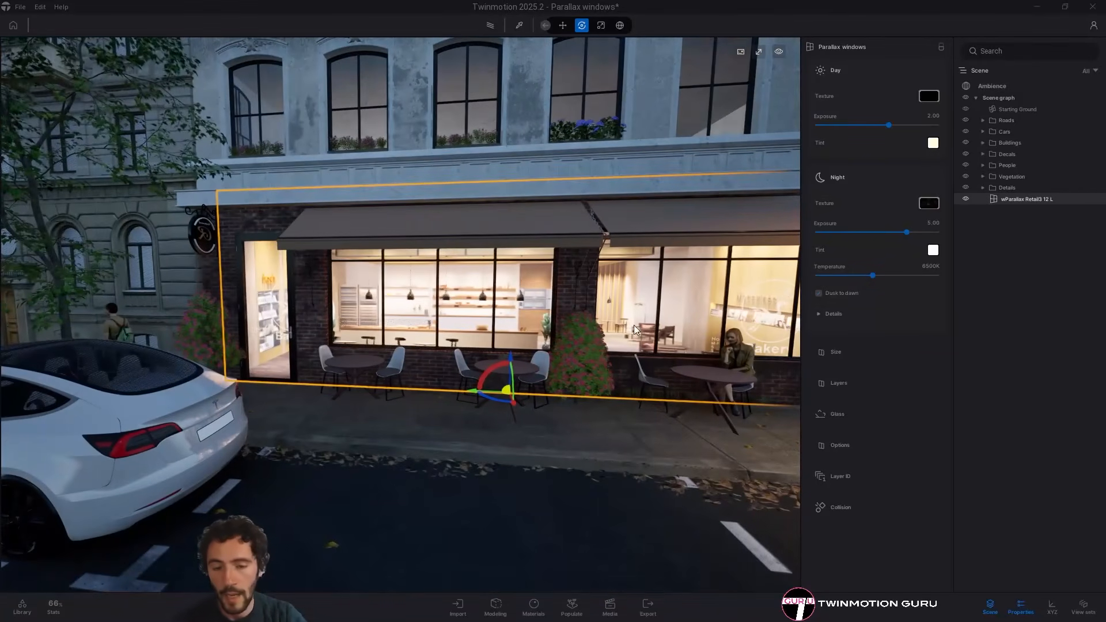
right_drag(555, 303, 593, 274)
mouse_move(583, 323)
right_down()
mouse_move(535, 320)
mouse_move(587, 313)
right_up()
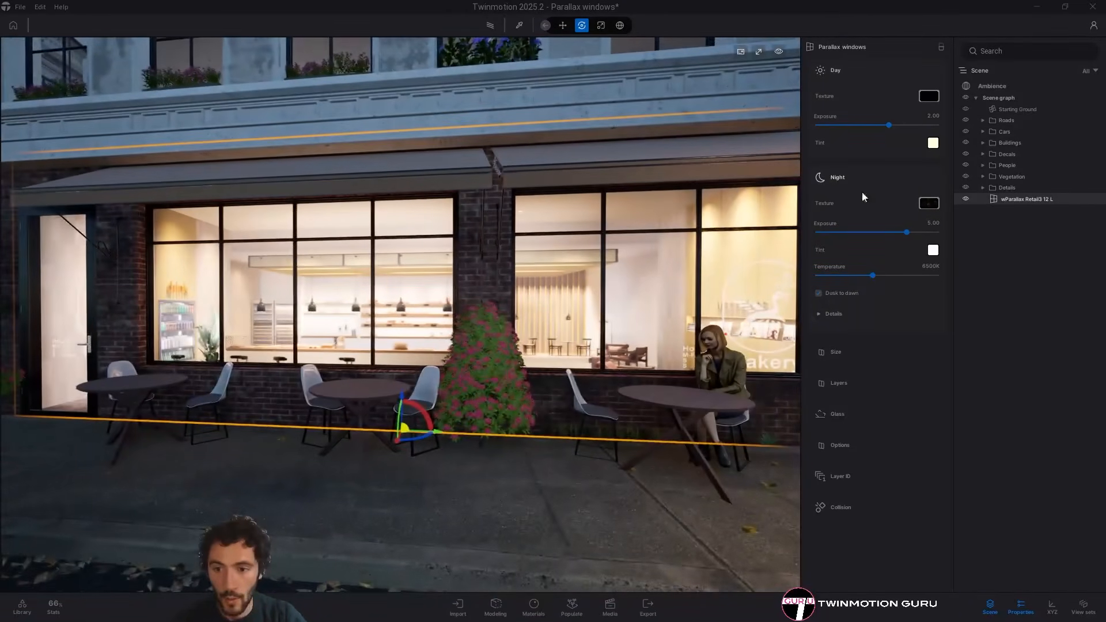
text(4)
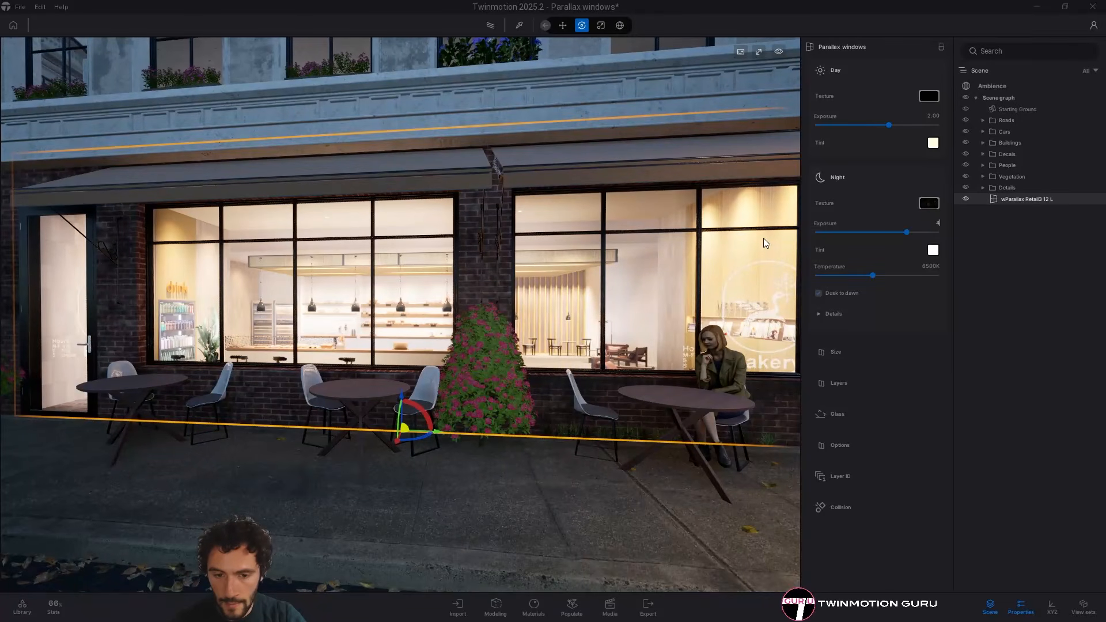
key(Return)
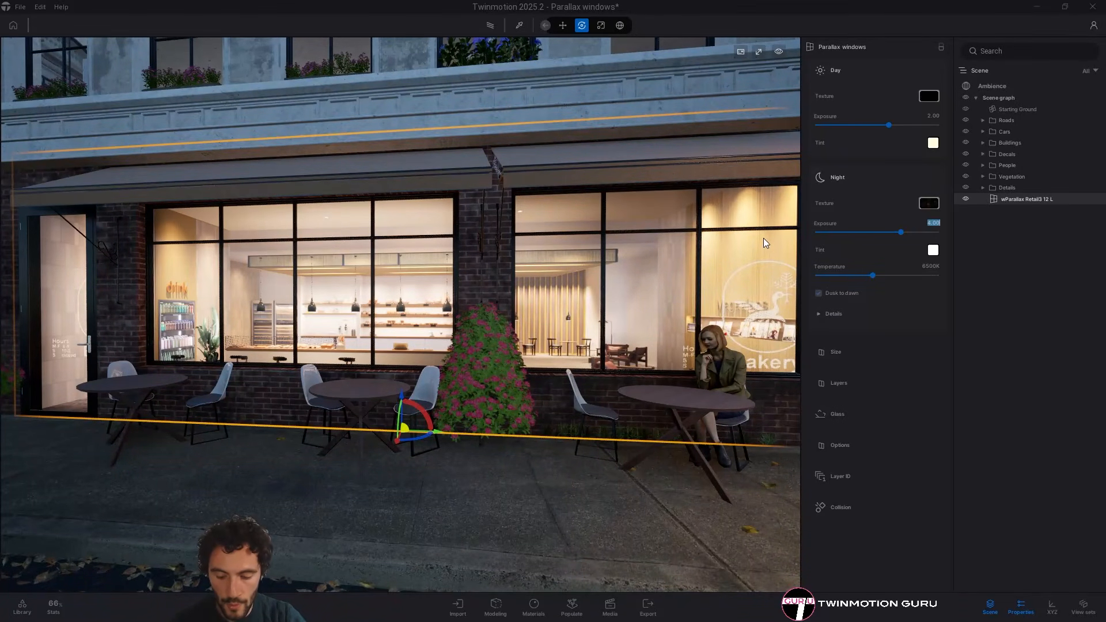
text(3)
key(Return)
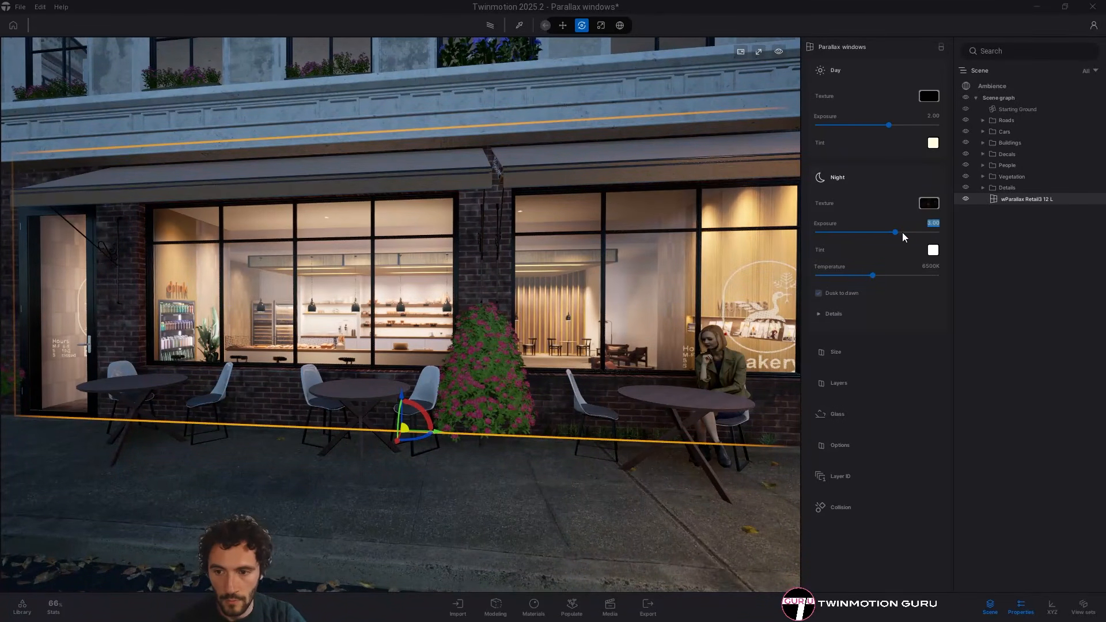
Try a warmer Night temperature of 5034K on the parallax window, and reset it to 6500K
right_drag(614, 314, 628, 315)
drag(876, 276, 882, 278)
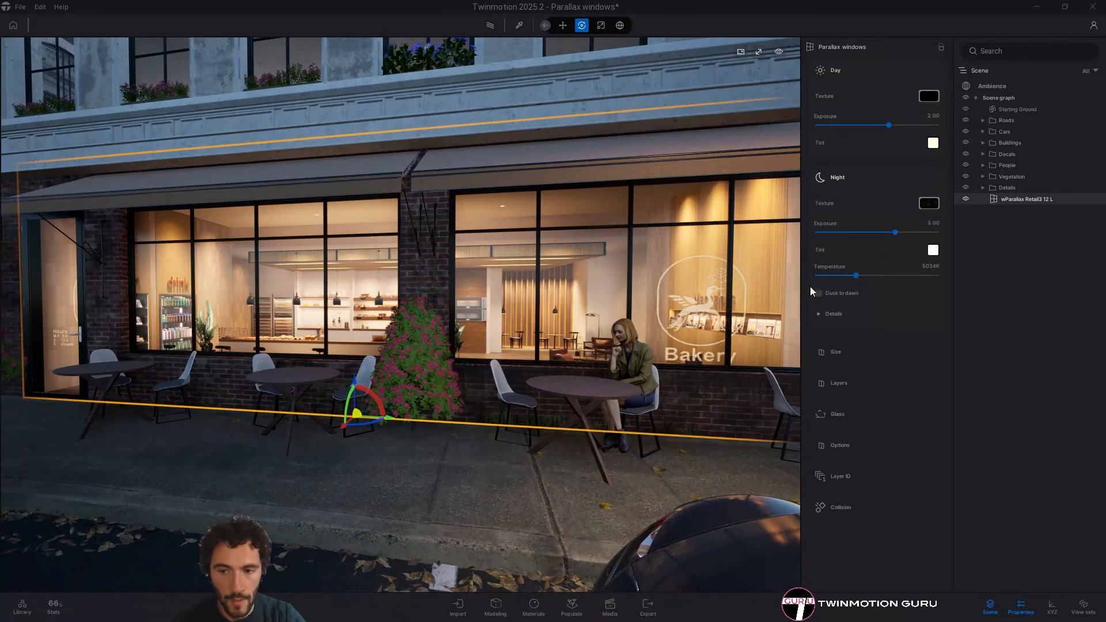
right_drag(755, 304, 731, 304)
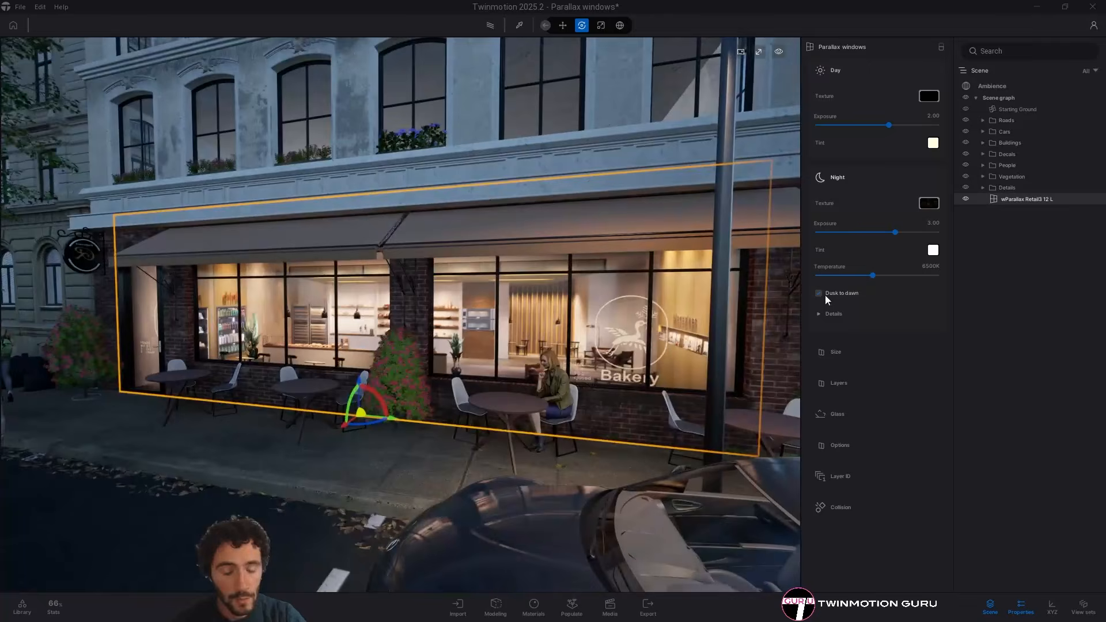
Examine how the lit bakery interior looks at night from farther out on the street
key(s)
key(s)
key(a)
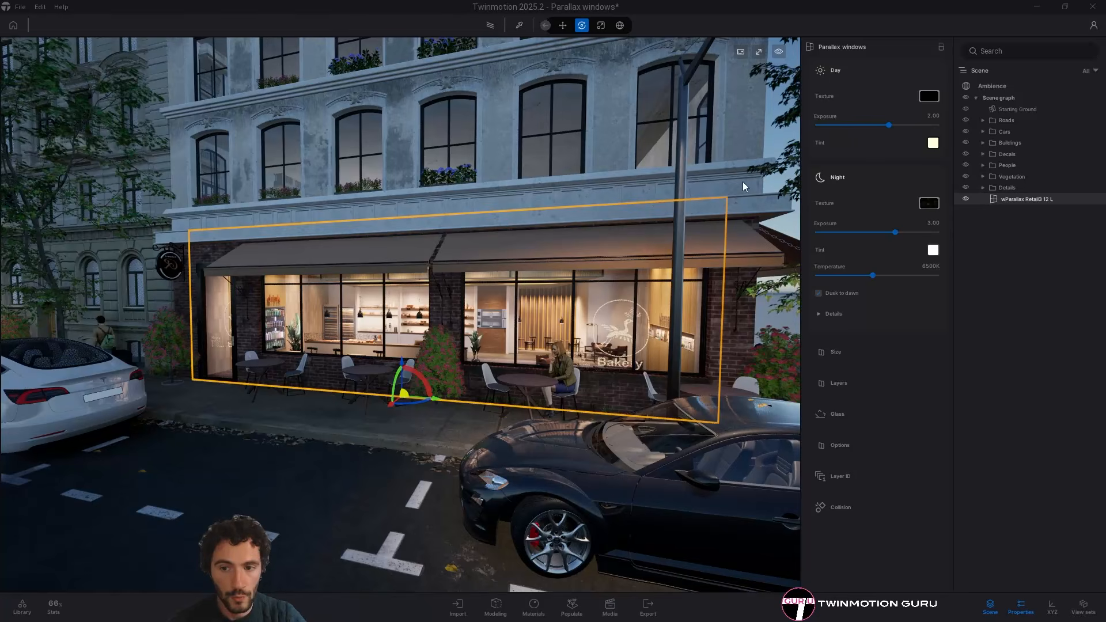
key(a)
mouse_move(742, 181)
right_down()
mouse_move(753, 178)
mouse_move(737, 185)
right_up()
mouse_move(776, 51)
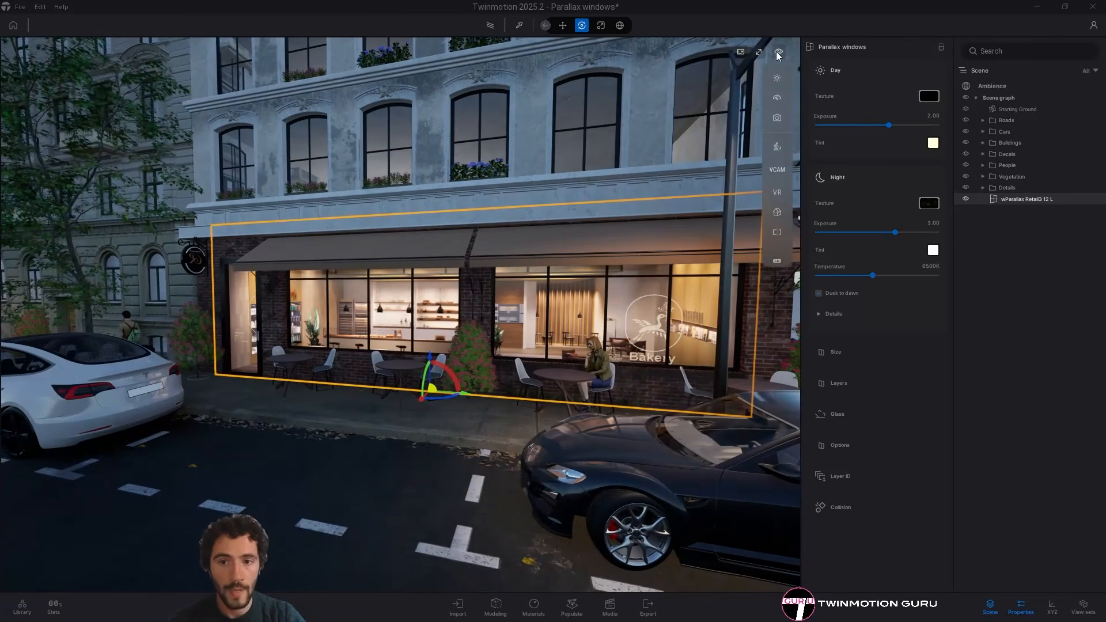
click(778, 78)
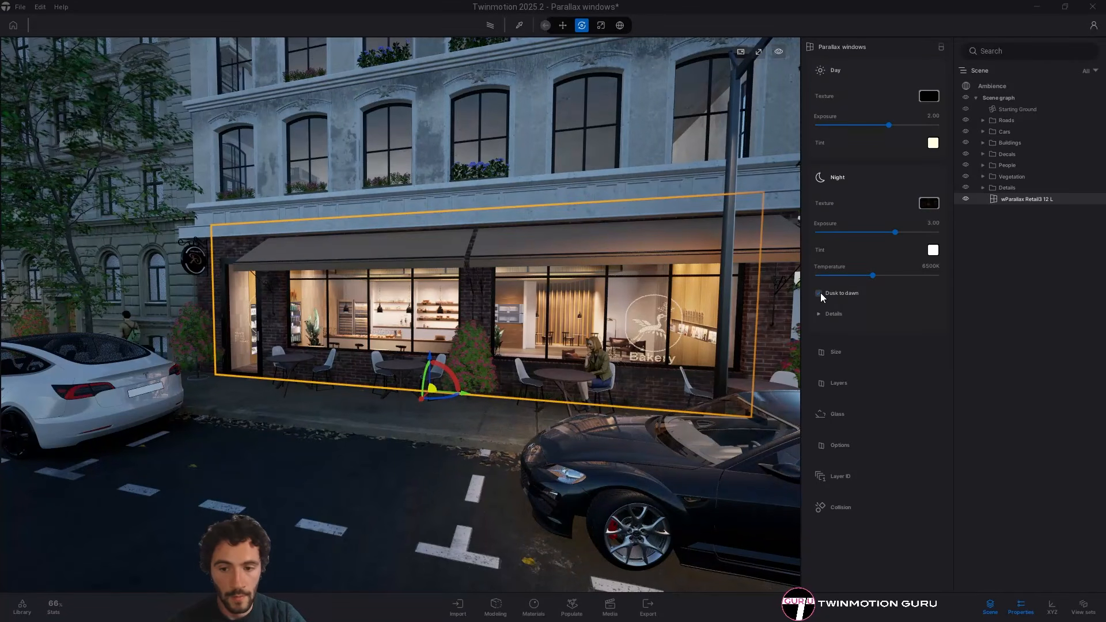
Deselect the parallax window and scrub the time of day, leaving the scene at night
key(Escape)
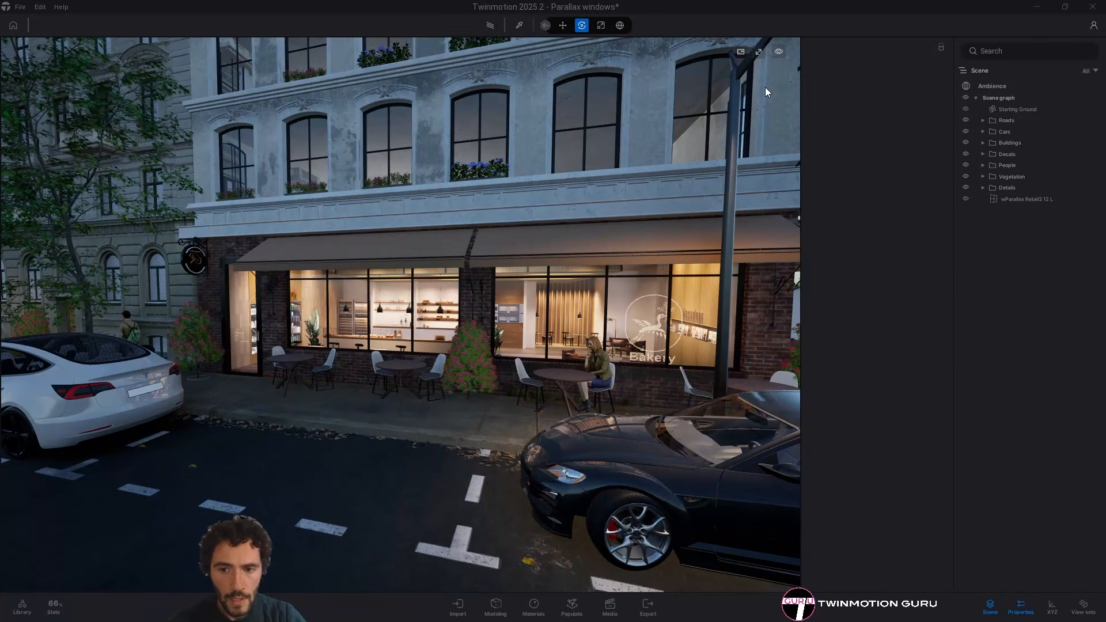
key(d)
mouse_move(777, 78)
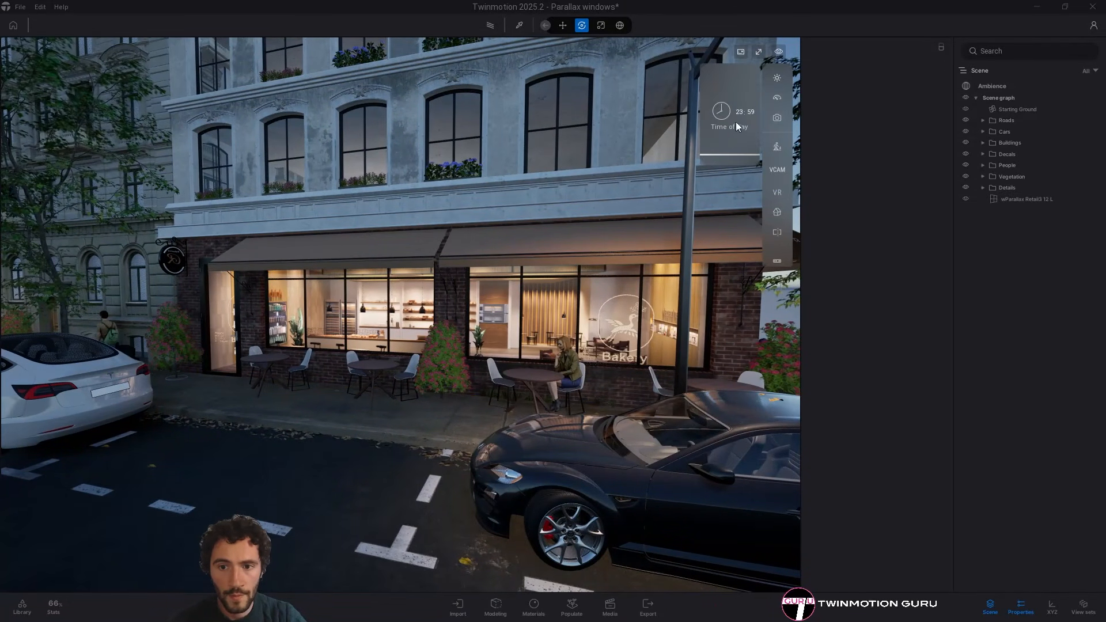
drag(731, 129, 736, 152)
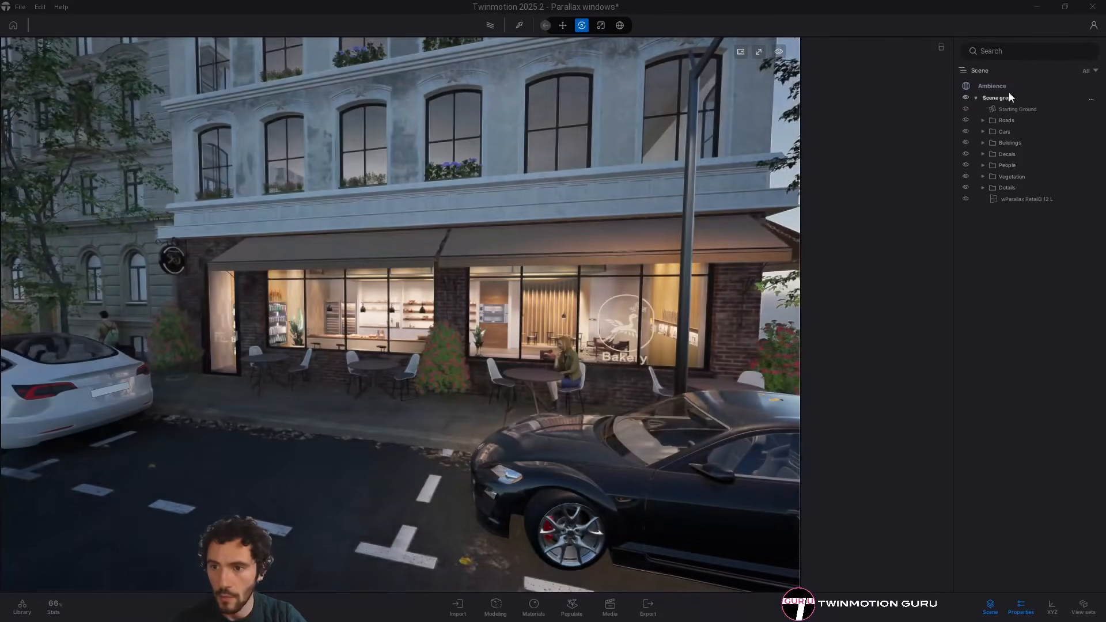
Select the bakery's parallax window and switch the scene's time of day from evening to daytime
click(1026, 200)
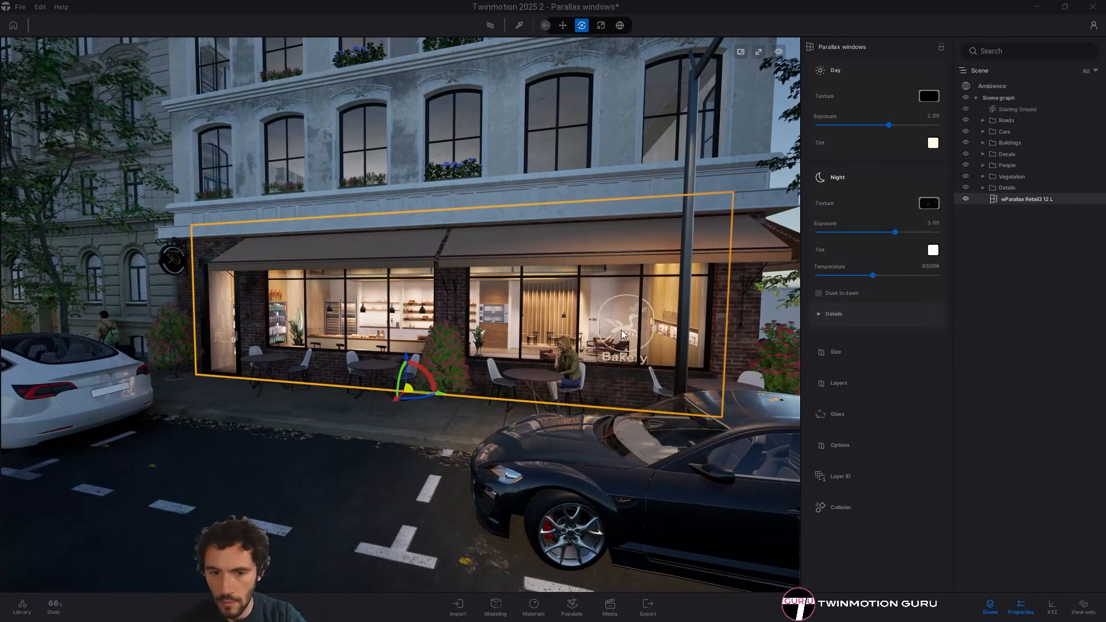
key(d)
right_drag(623, 331, 632, 319)
key(w)
key(a)
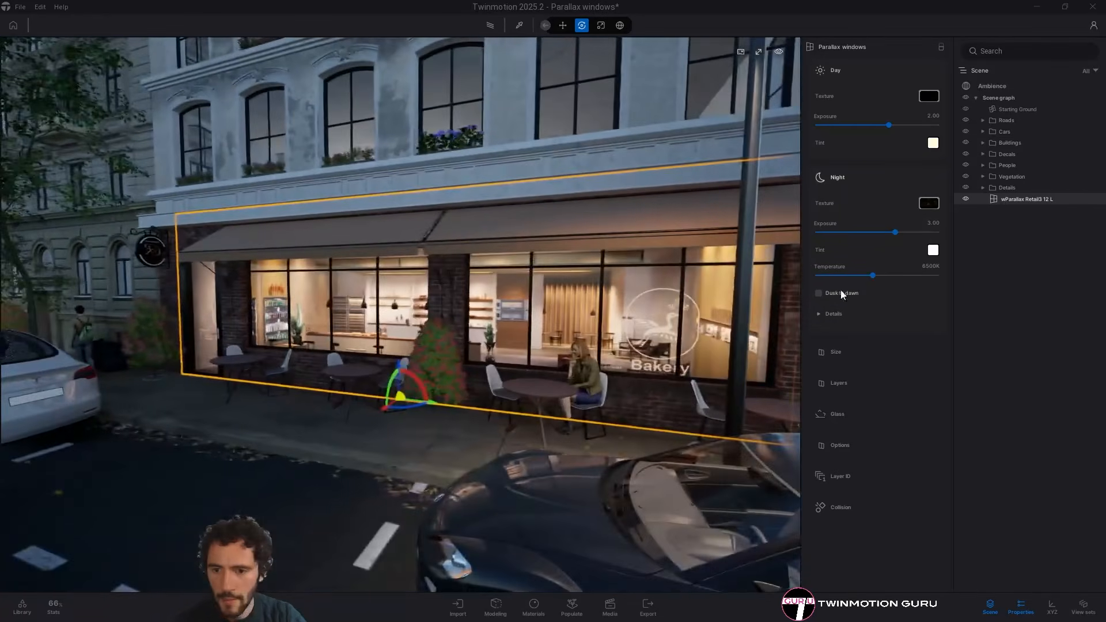
key(s)
key(a)
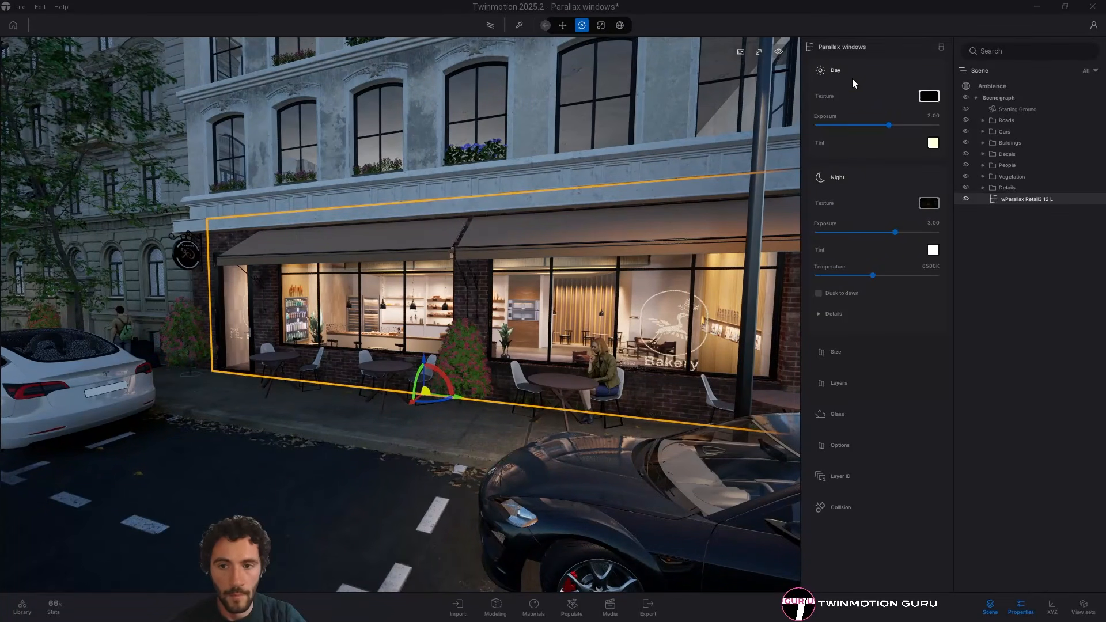
click(779, 51)
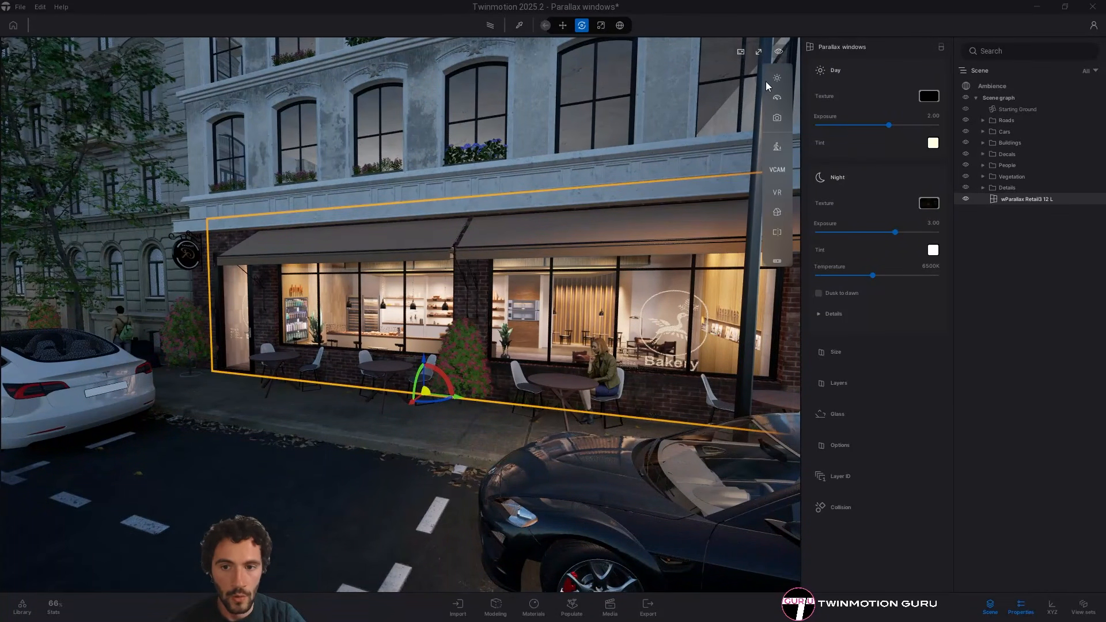
mouse_move(772, 79)
click(717, 146)
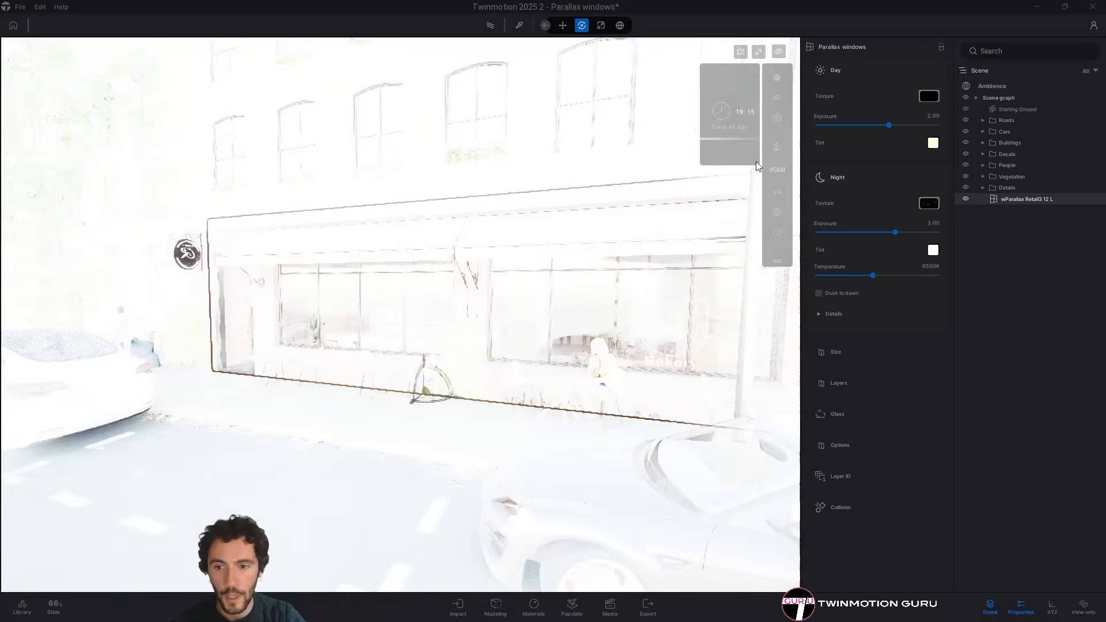
Review the parallax window's Dusk to dawn option and the detailed Night settings, including Night life simulation and Twinkle
click(825, 293)
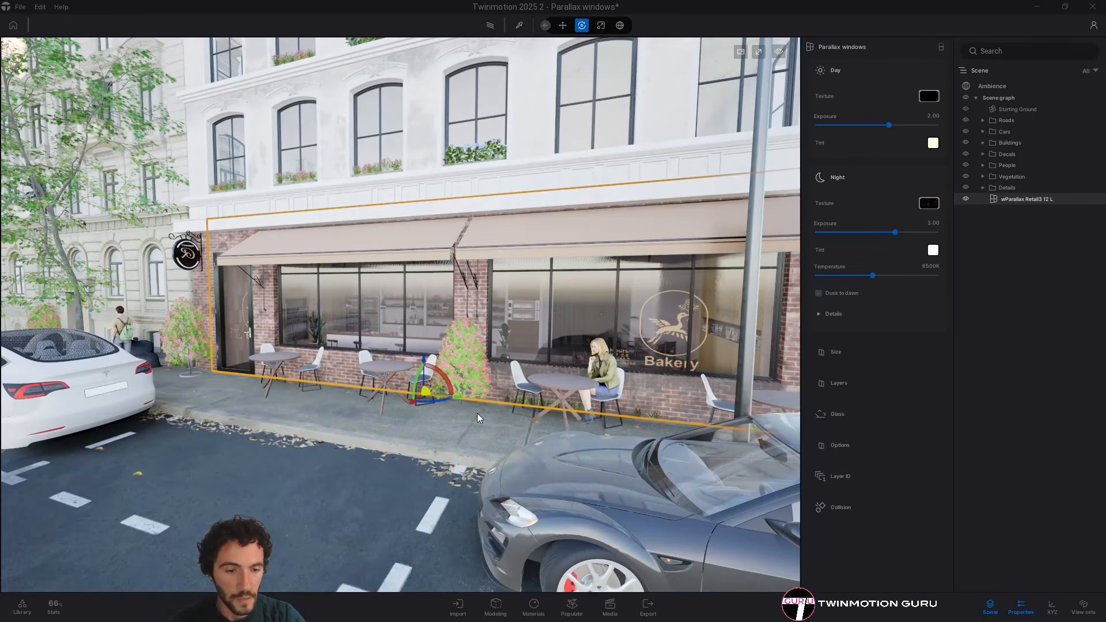
scroll(628, 357, up, 3)
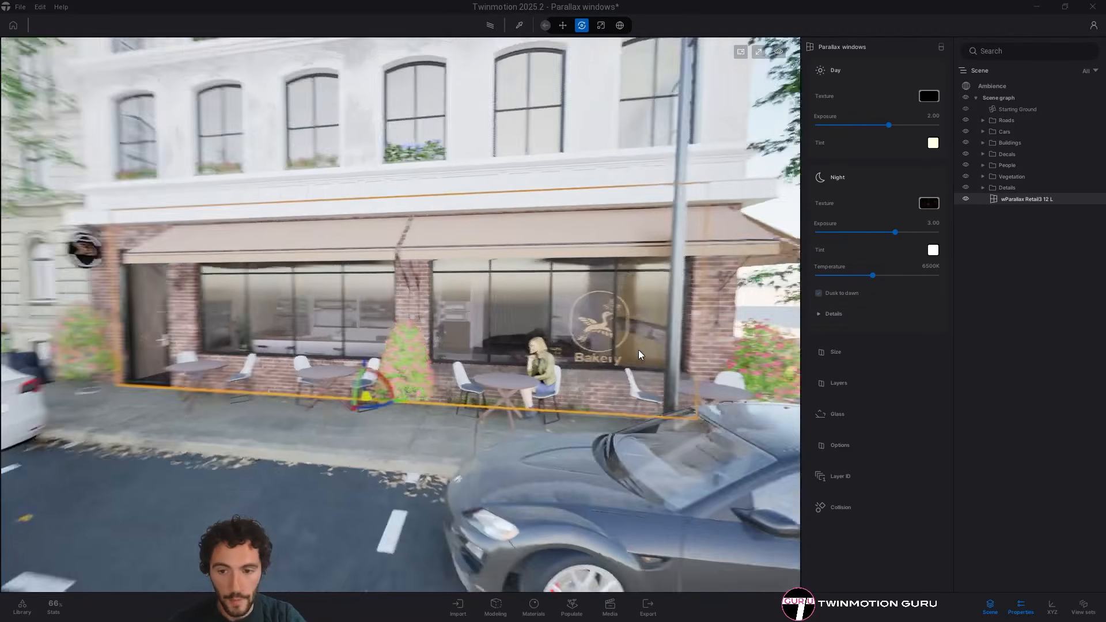
click(831, 315)
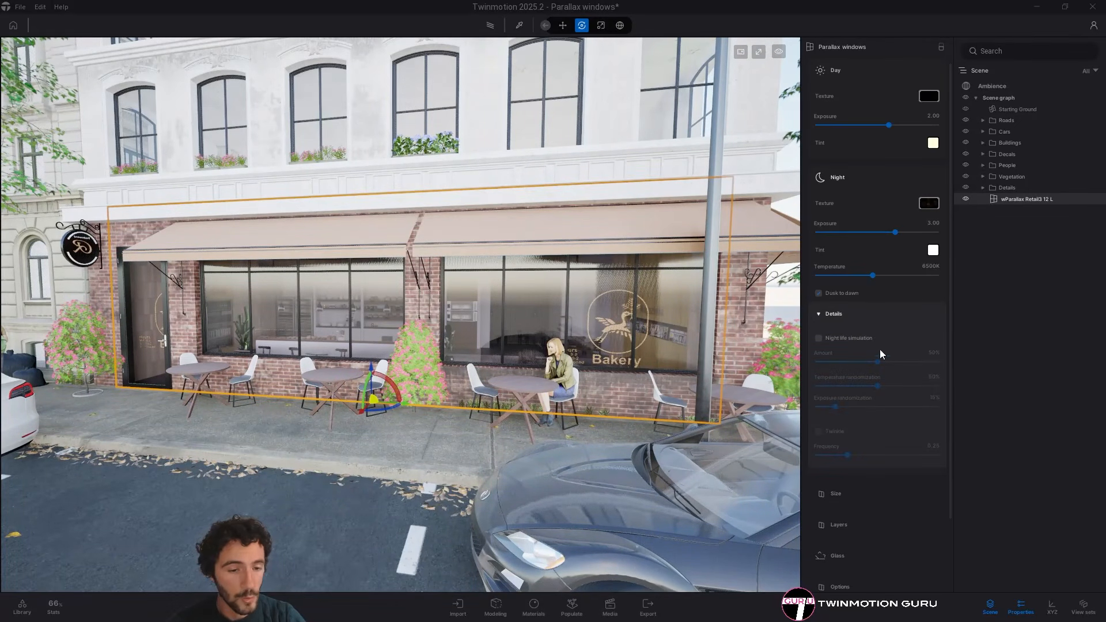
scroll(560, 364, up, 2)
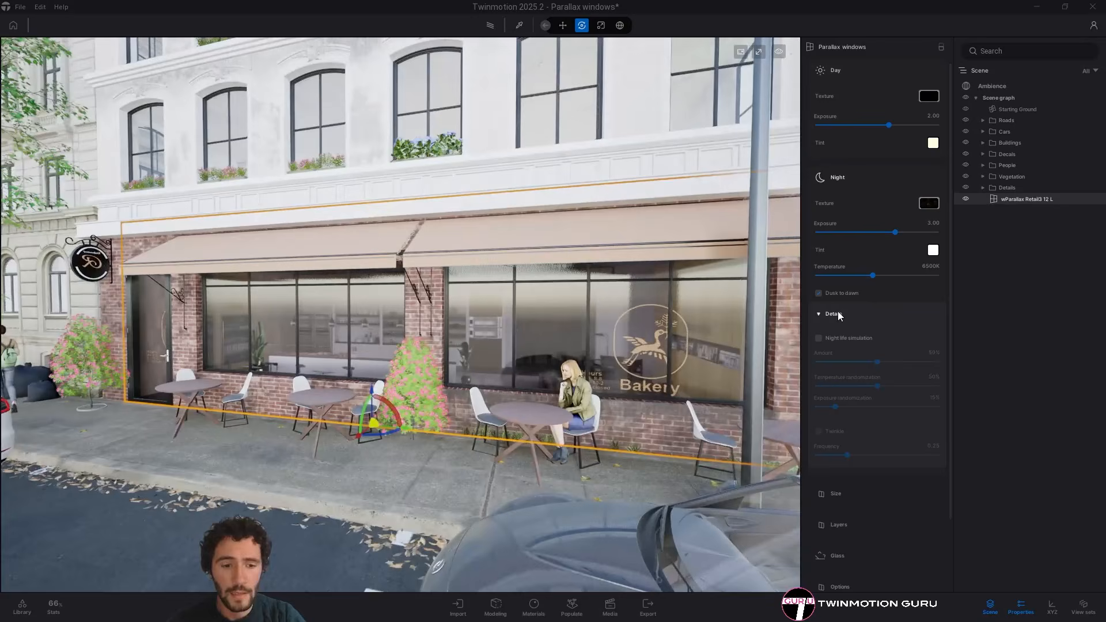
click(839, 316)
Examine the café façade and the bakery interior behind its windows in daylight, from the street and close up
scroll(588, 368, down, 4)
right_drag(587, 369, 502, 227)
right_drag(579, 347, 599, 398)
key(w)
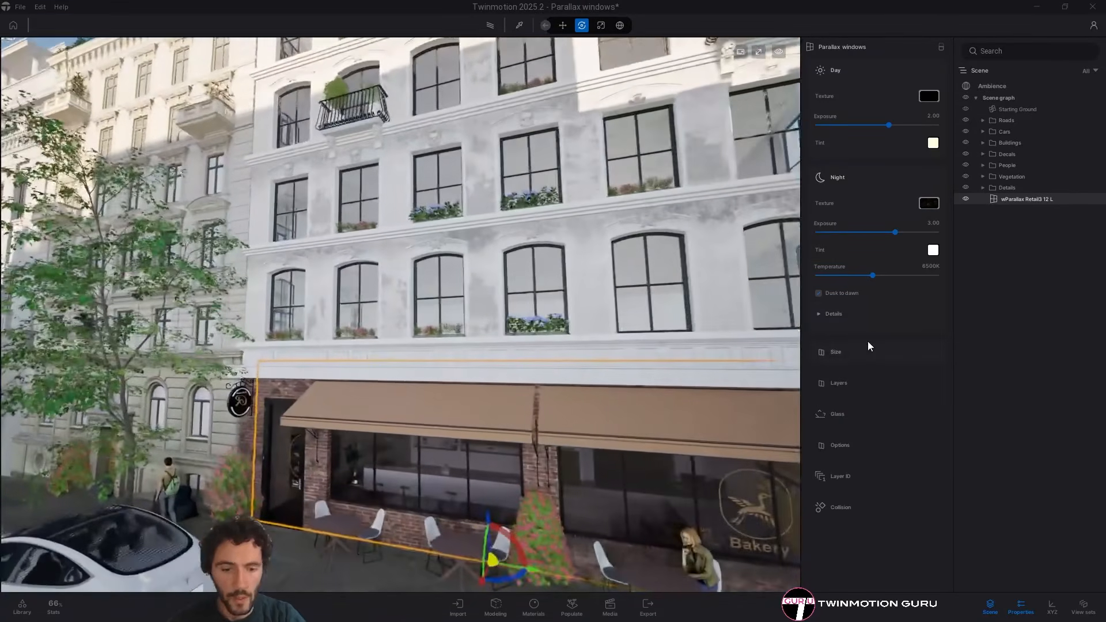
right_drag(642, 285, 634, 319)
key(w)
key(w)
key(d)
key(d)
key(a)
key(d)
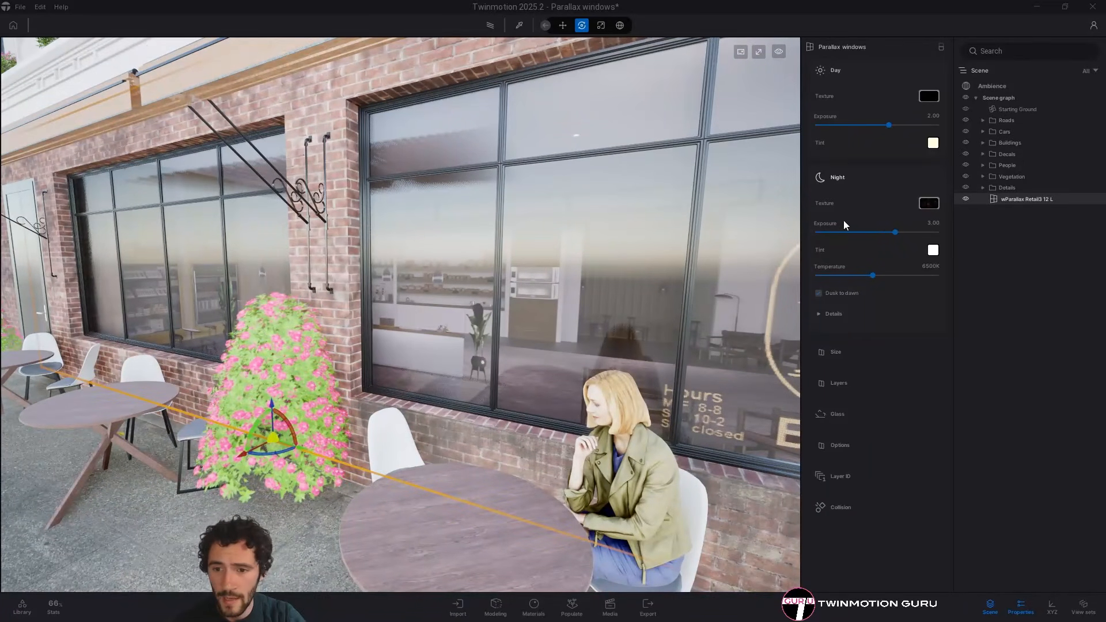
key(d)
key(s)
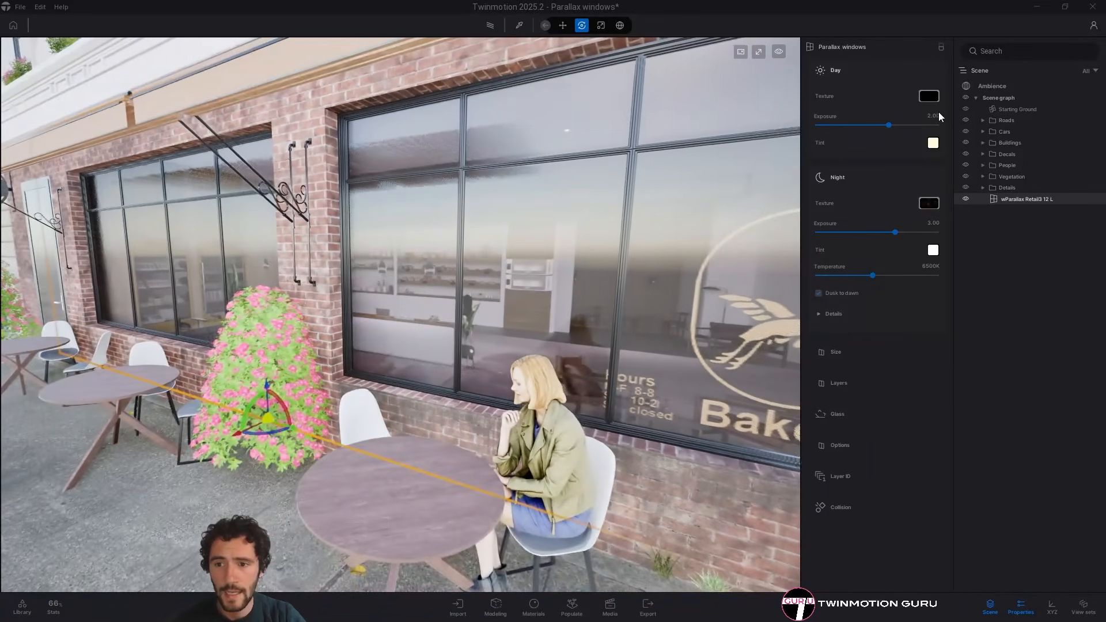
Try a Day exposure of 4 on the parallax window, and settle on 3
click(939, 112)
text(4)
key(Return)
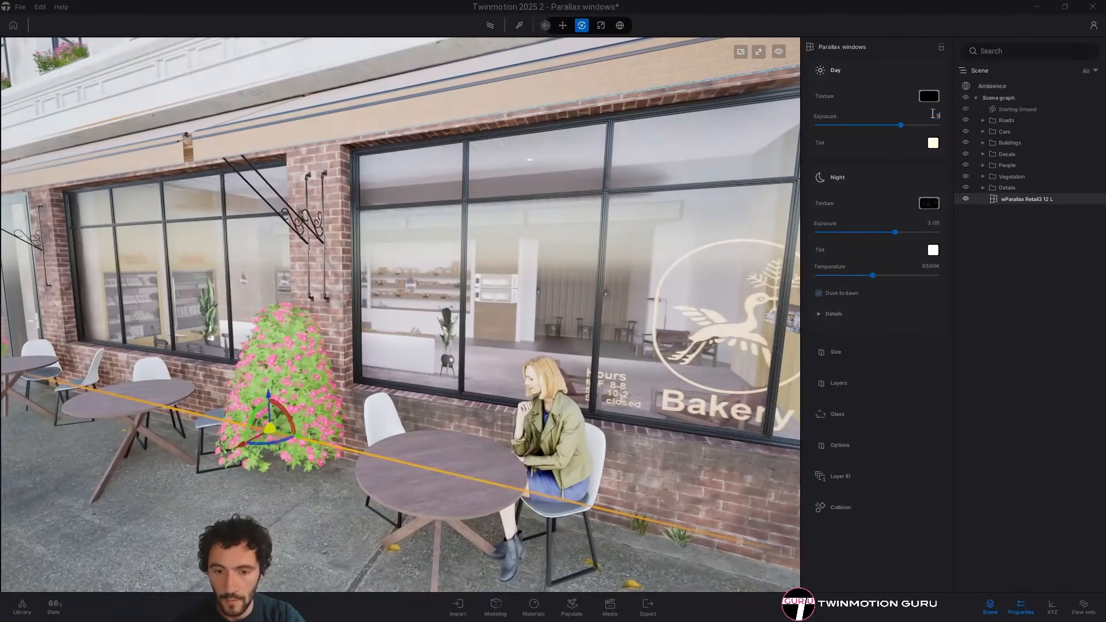
key(Return)
key(a)
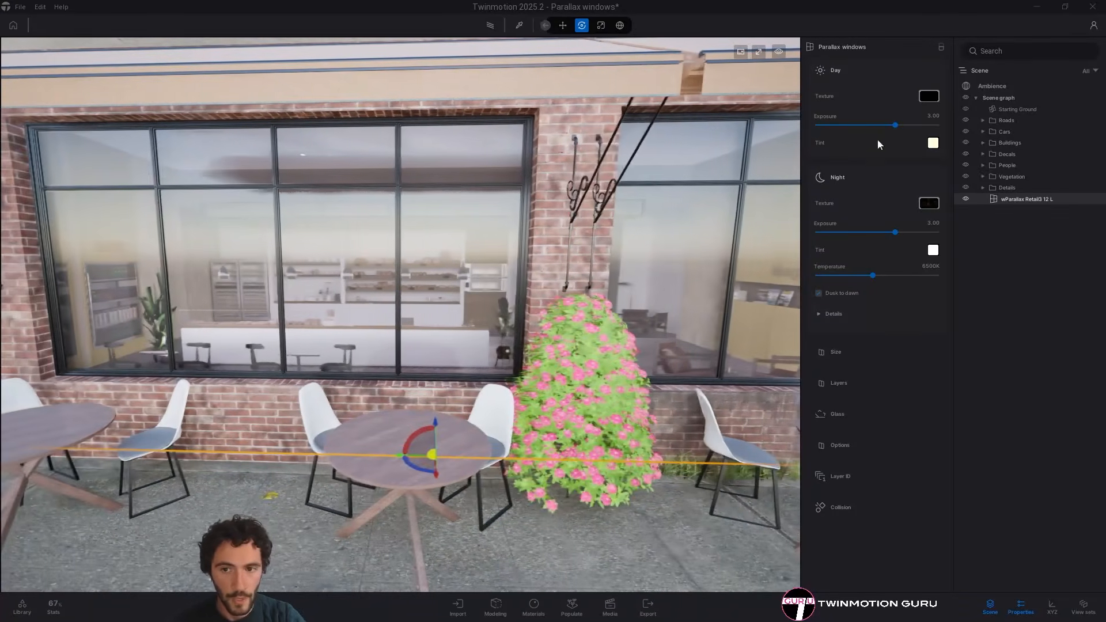
key(s)
right_drag(461, 293, 246, 375)
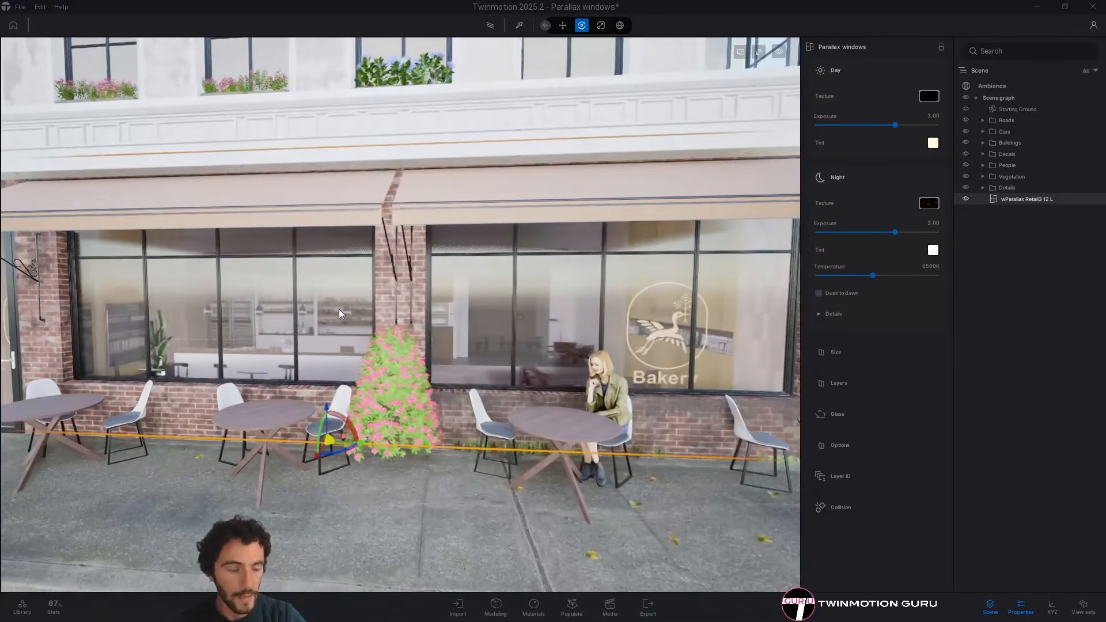
right_drag(160, 394, 798, 182)
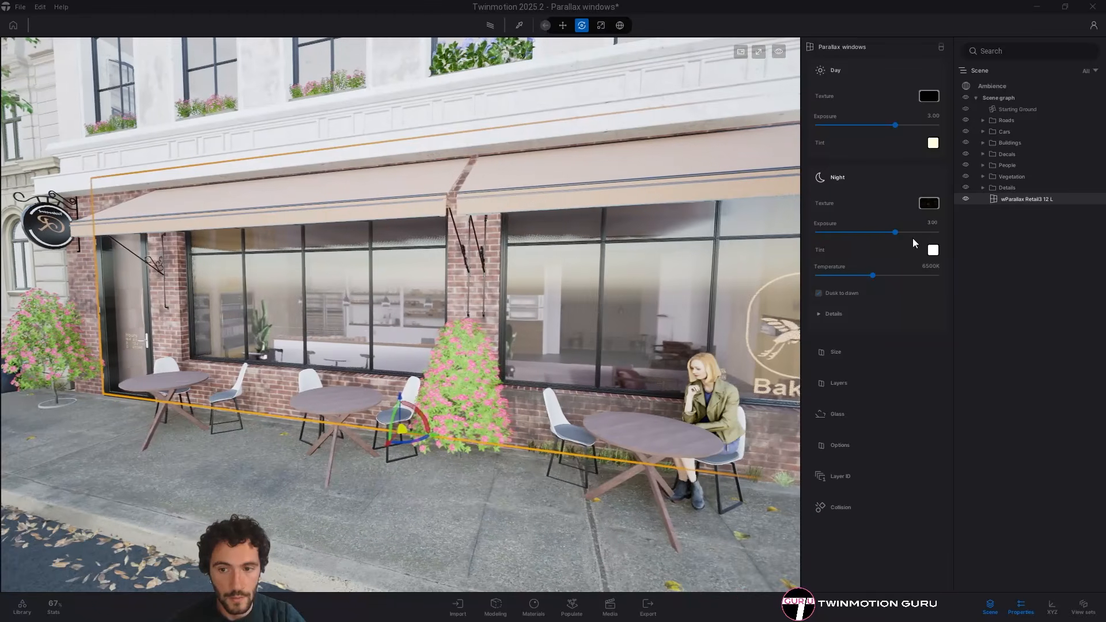
Try a Night exposure of -2.46 on the parallax window in daylight, and undo it
mouse_move(912, 237)
mouse_down()
mouse_move(863, 235)
mouse_move(892, 241)
mouse_up()
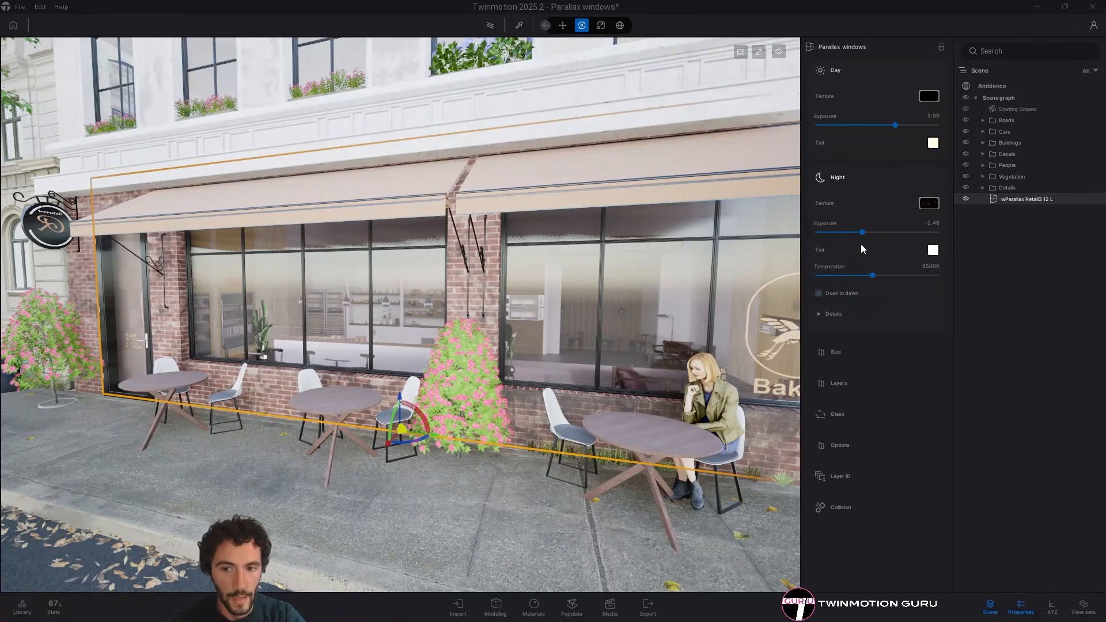
key(ctrl+z)
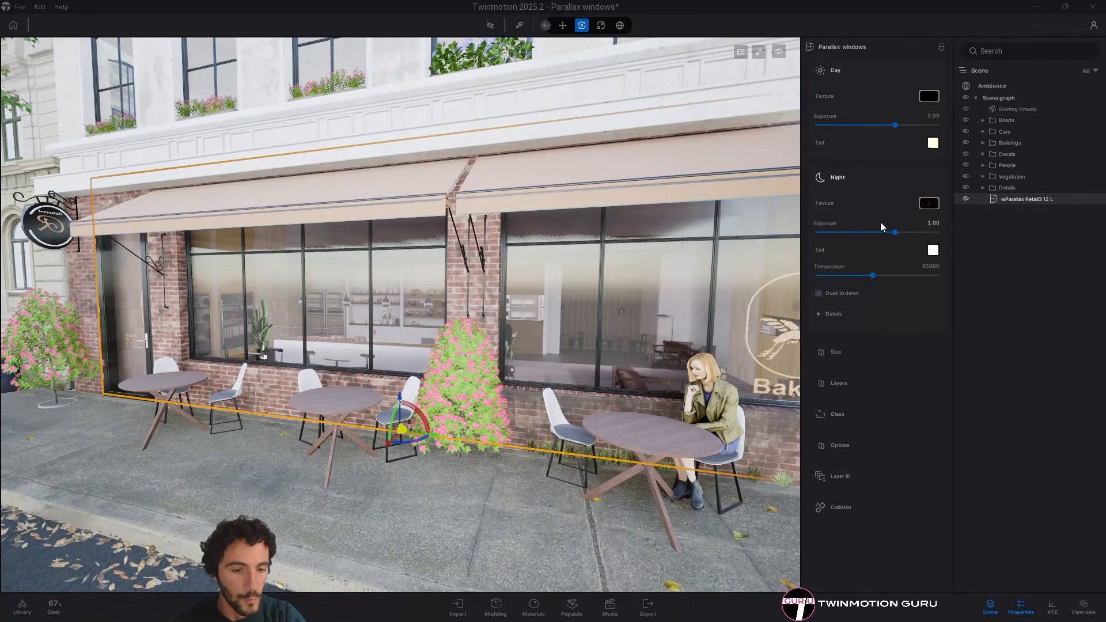
Inspect the daytime bakery interior up close through the window beside the seated woman
right_drag(548, 261, 867, 120)
key(w)
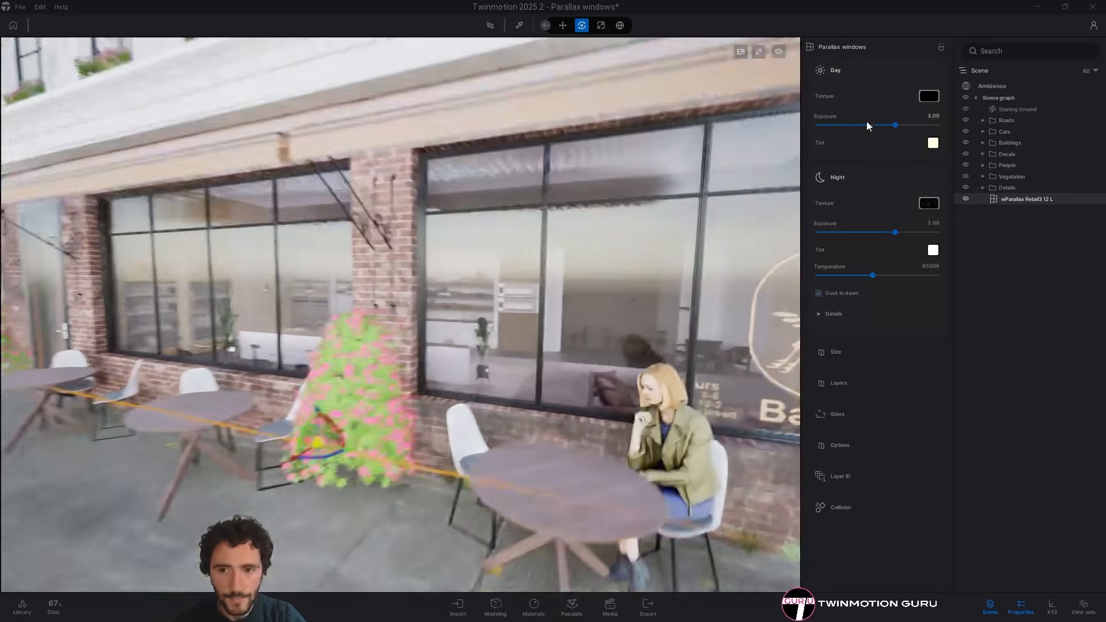
right_drag(789, 188, 743, 213)
key(w)
key(w)
right_drag(561, 153, 490, 282)
key(s)
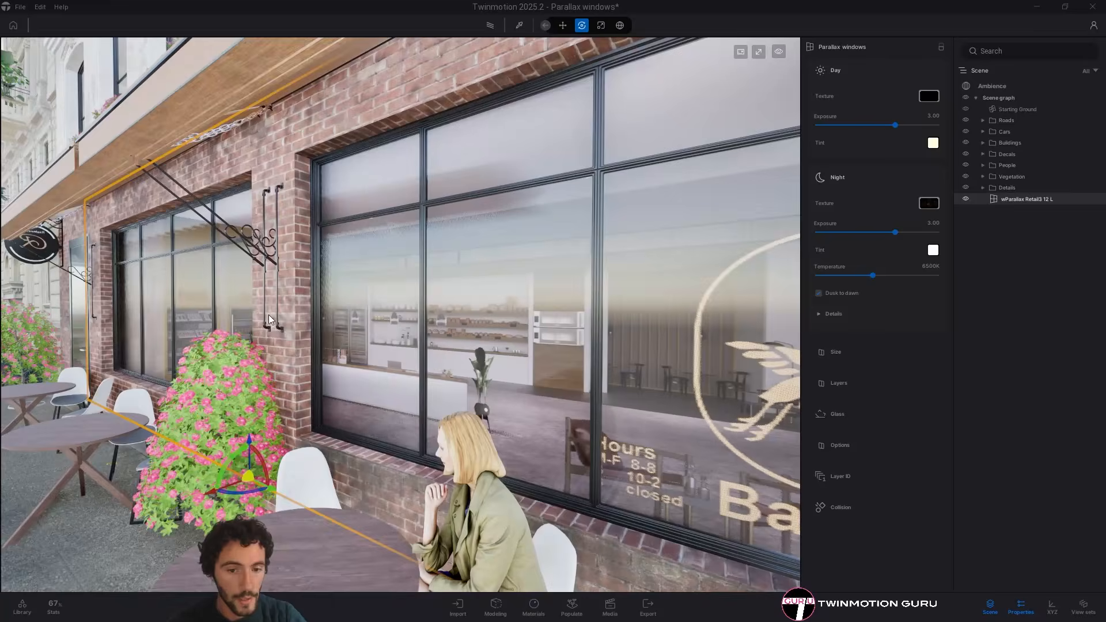
right_drag(268, 314, 277, 340)
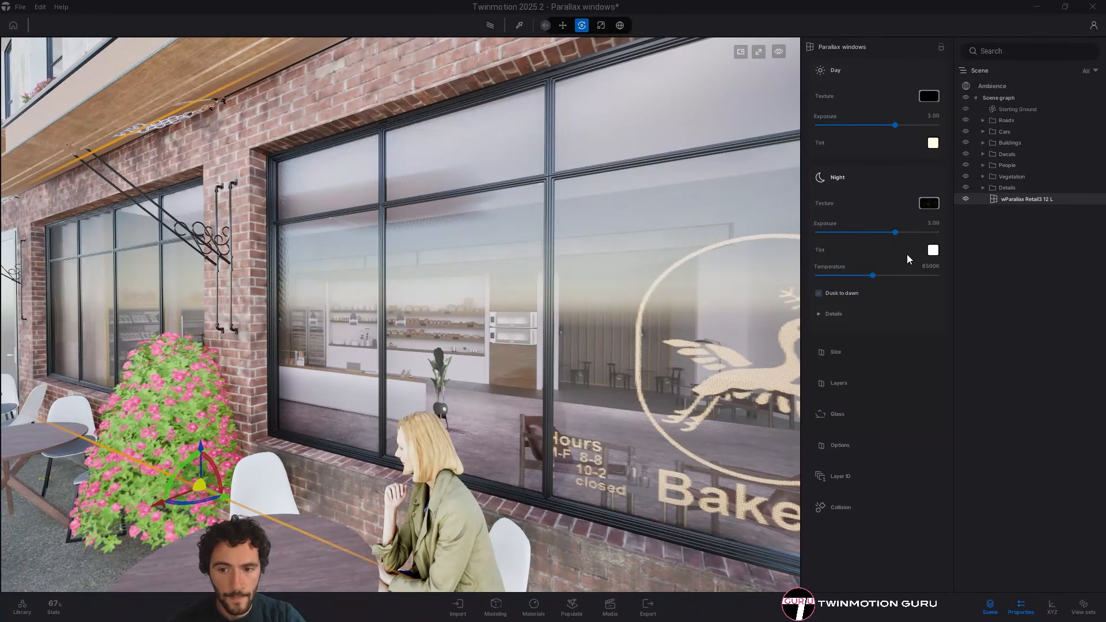
Try low Night exposures such as -0.53 on the parallax window in daylight, and raise it to 10
drag(894, 232, 853, 232)
drag(945, 240, 874, 239)
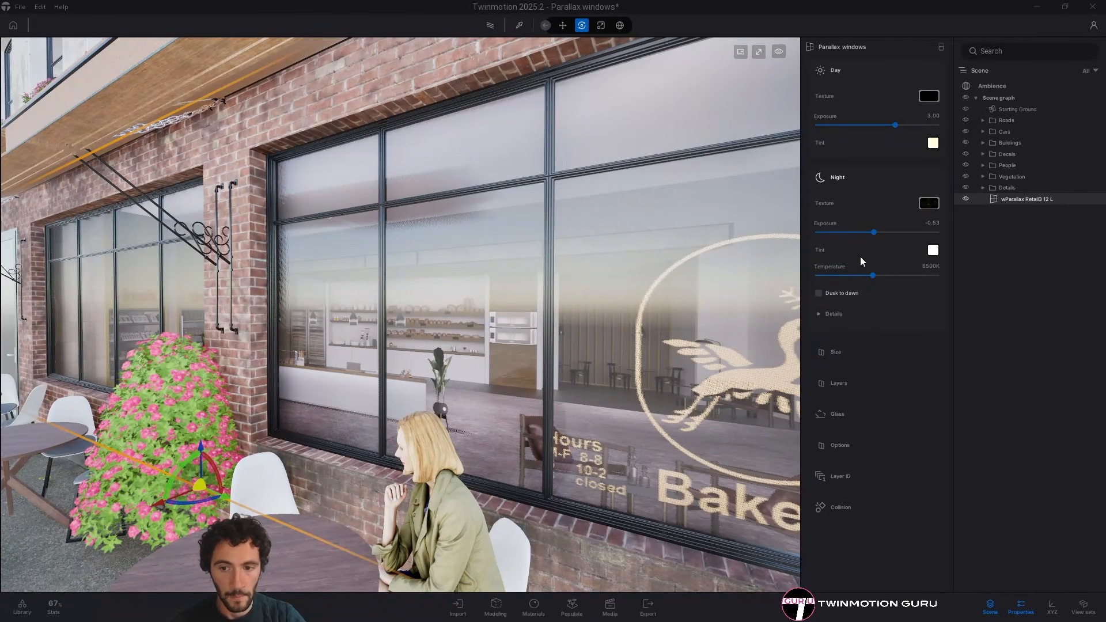
drag(875, 232, 946, 232)
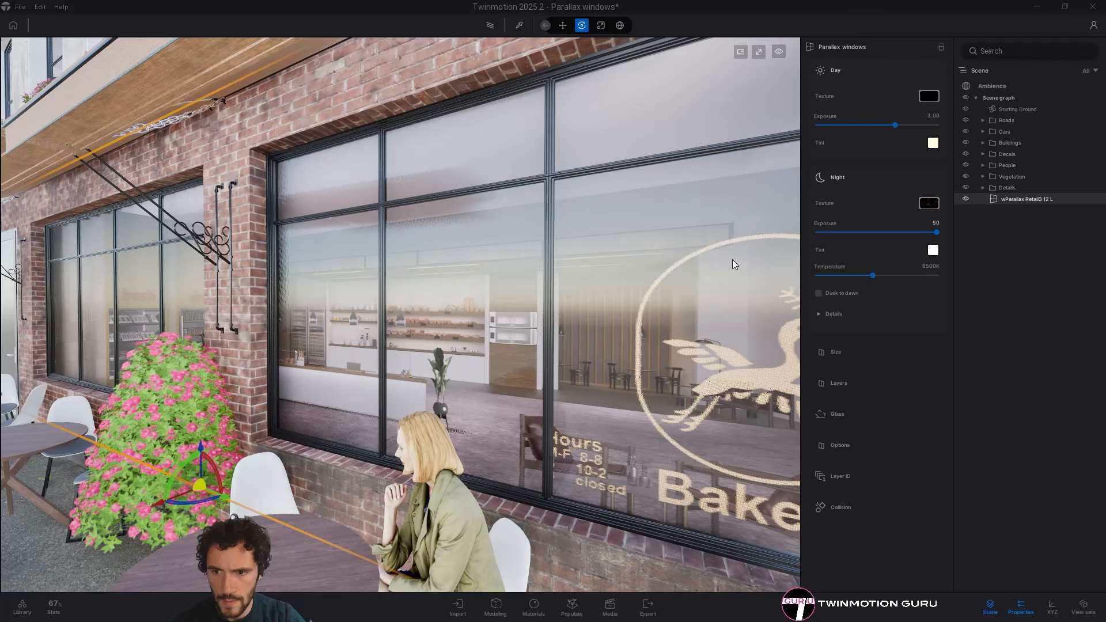
key(Return)
click(942, 221)
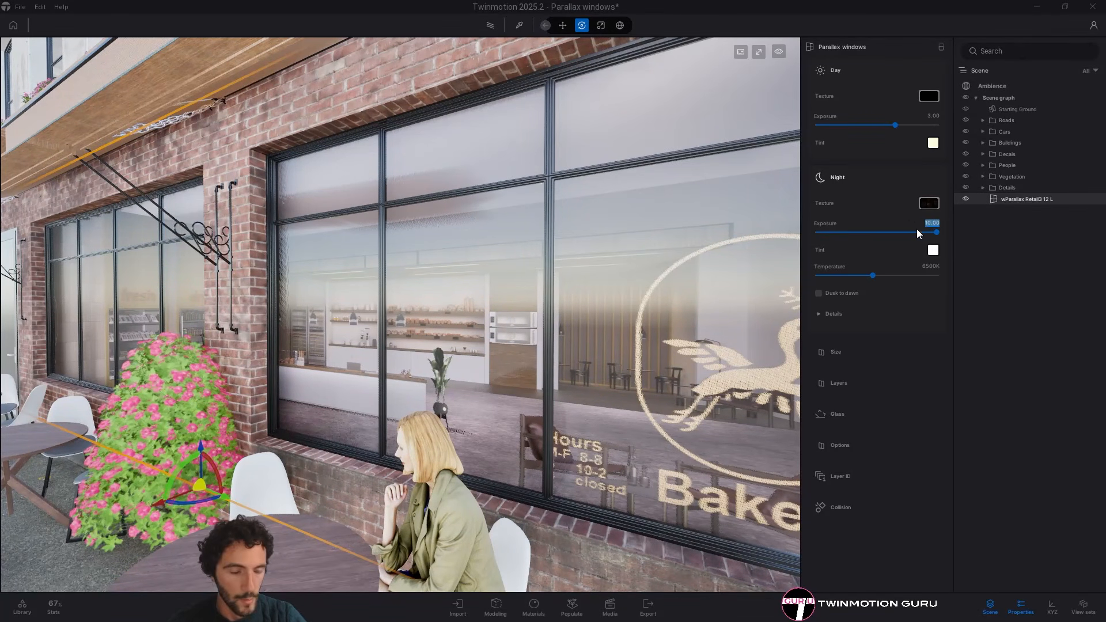
Examine how the high Night exposure affects the daytime interior behind the window with the Bakery logo
right_drag(624, 327, 634, 328)
key(d)
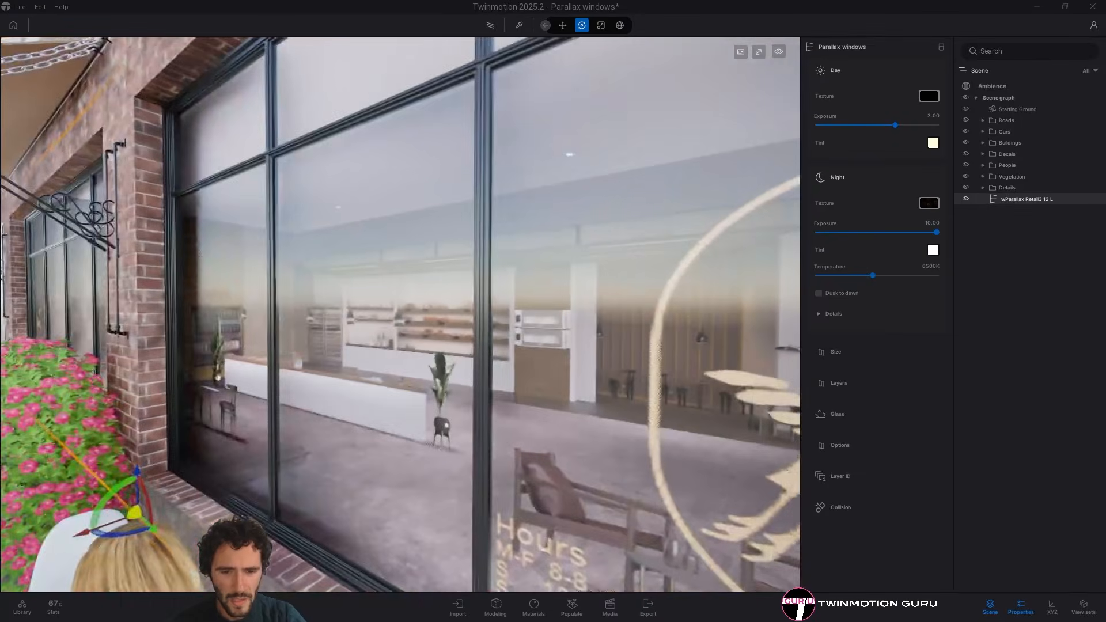
key(a)
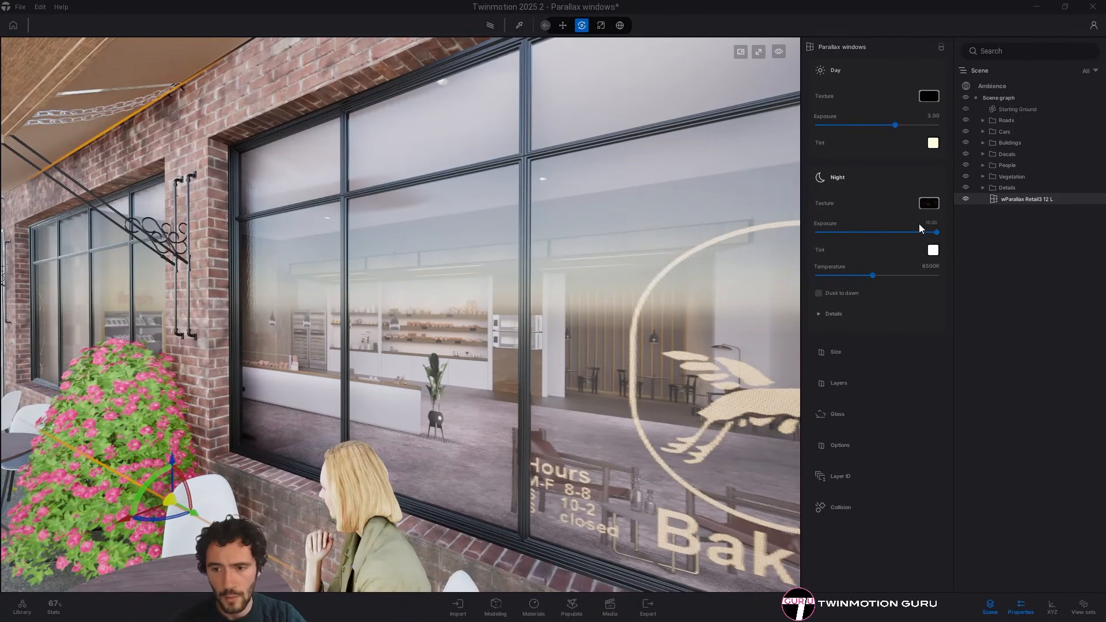
key(s)
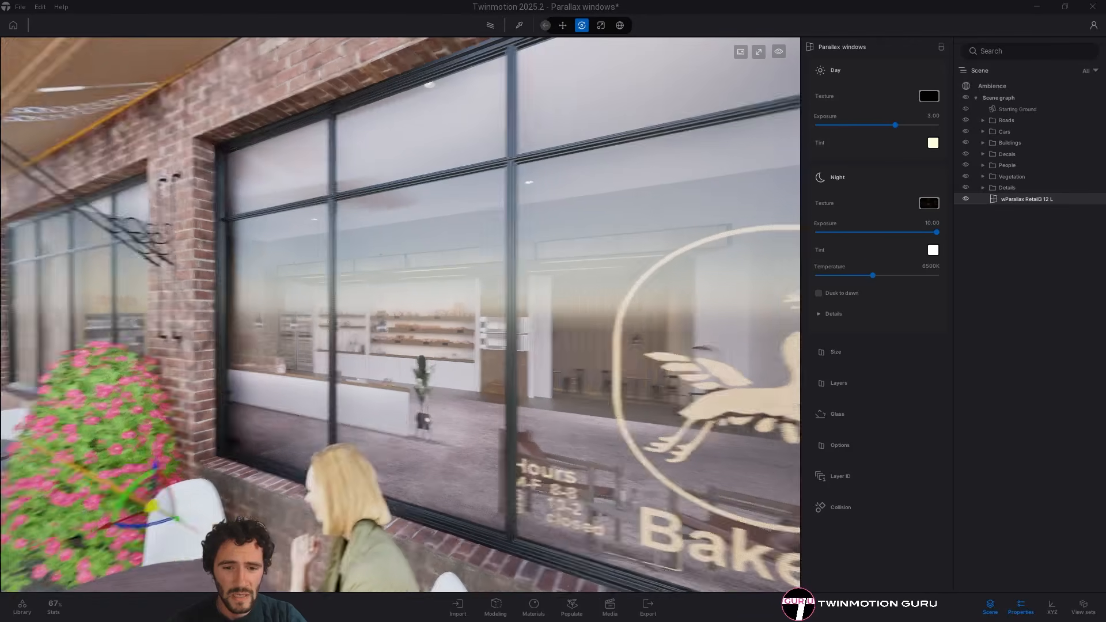
key(a)
key(w)
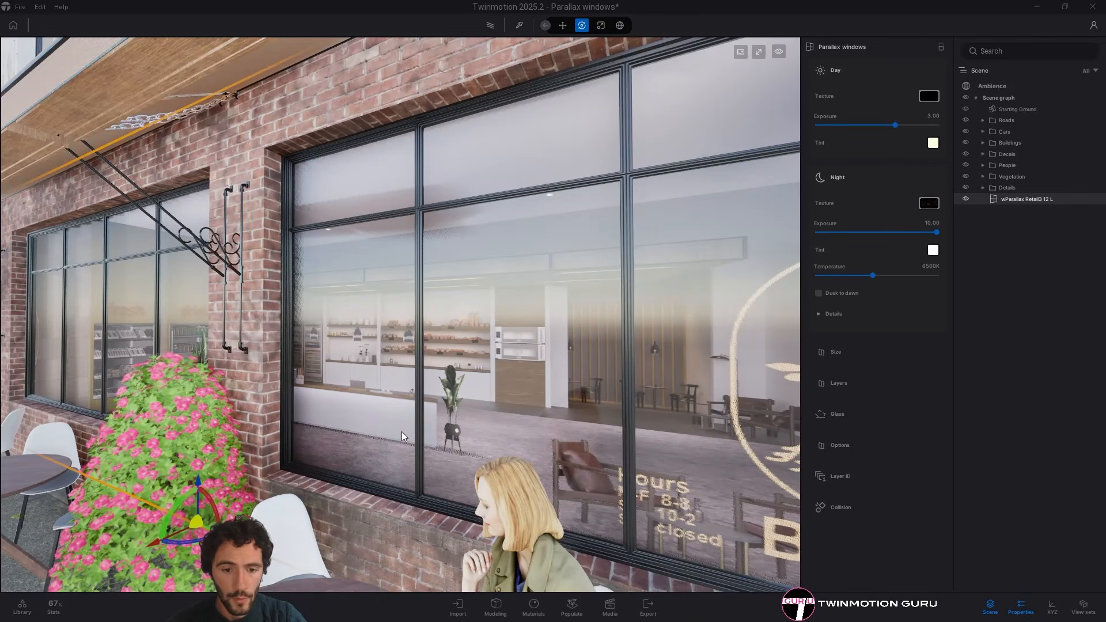
Examine the daytime bakery counter and shelves through the café's other window from several angles and distances
key(a)
right_drag(402, 431, 668, 322)
key(s)
key(w)
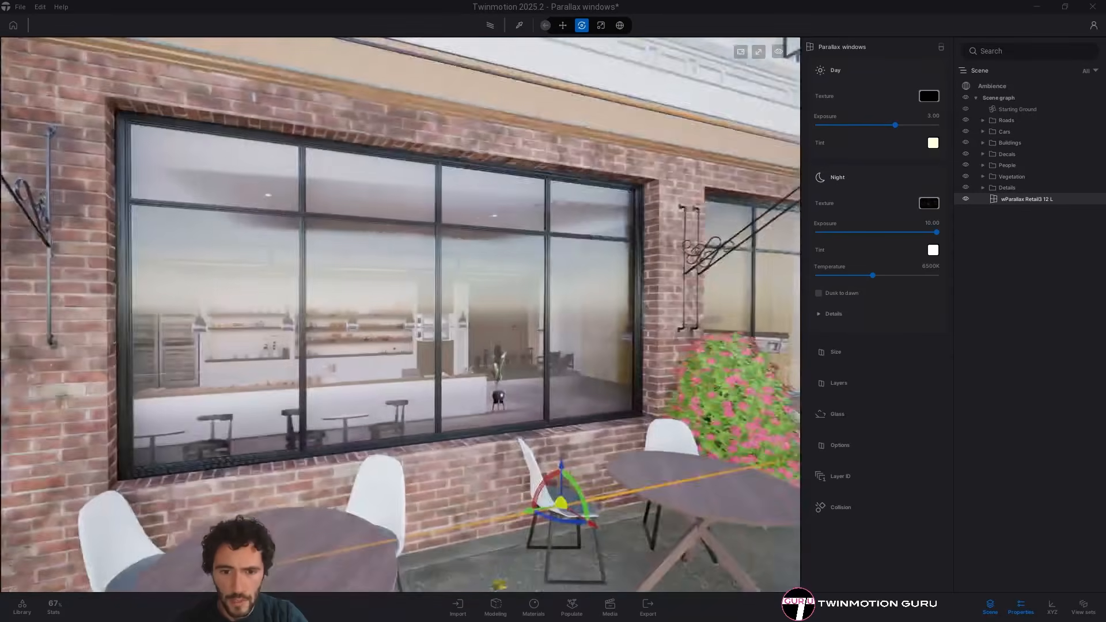
key(w)
right_drag(277, 254, 326, 281)
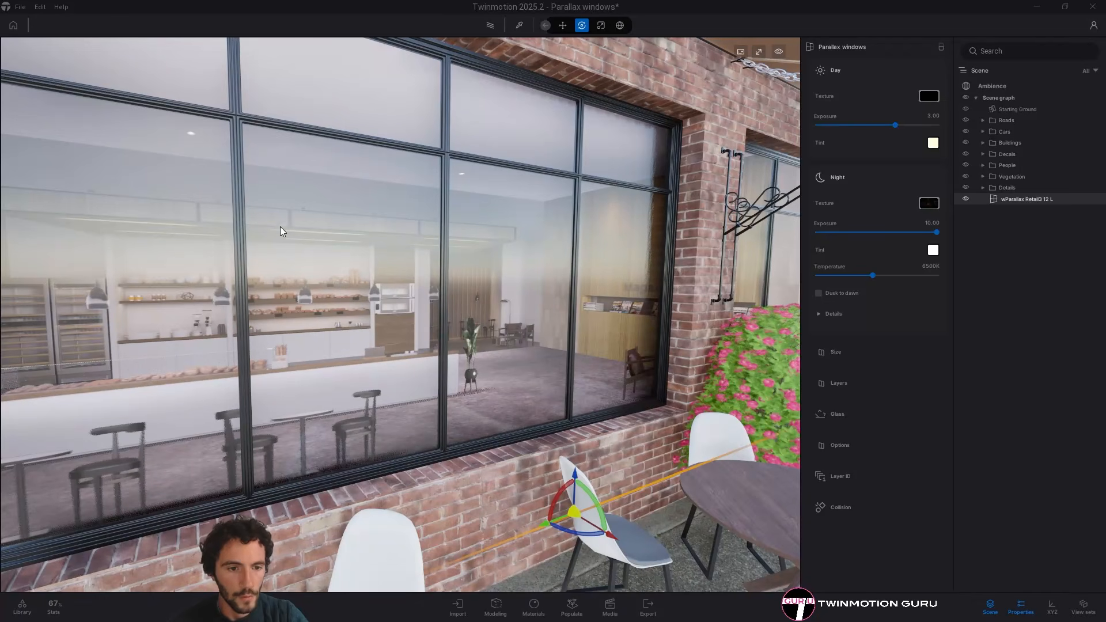
right_drag(280, 227, 490, 279)
key(s)
key(w)
key(d)
key(w)
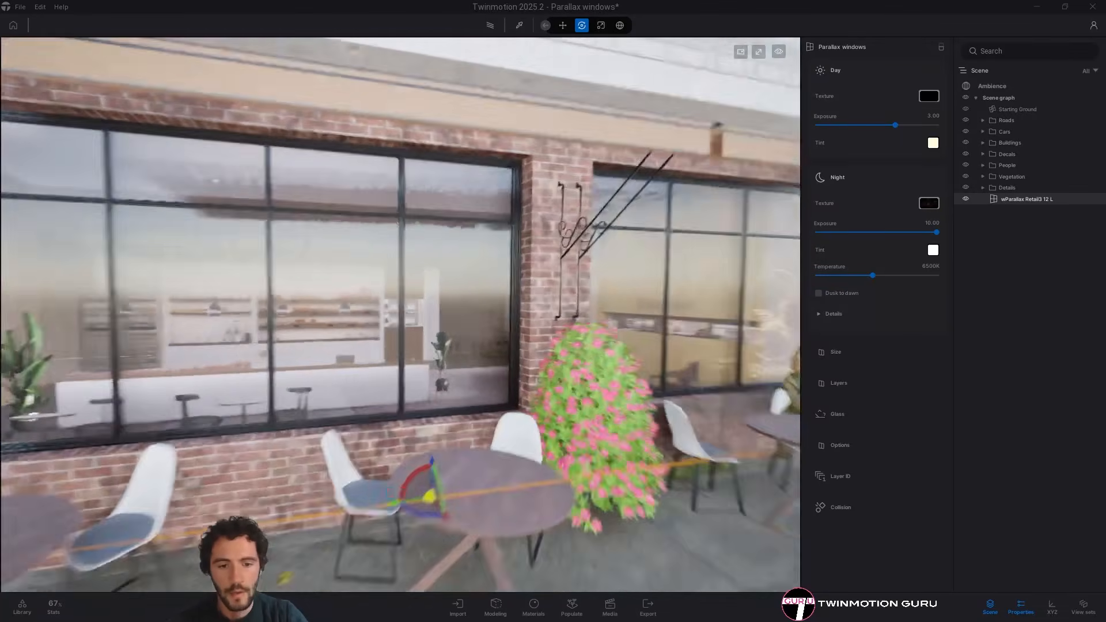
key(d)
right_drag(501, 325, 487, 361)
key(a)
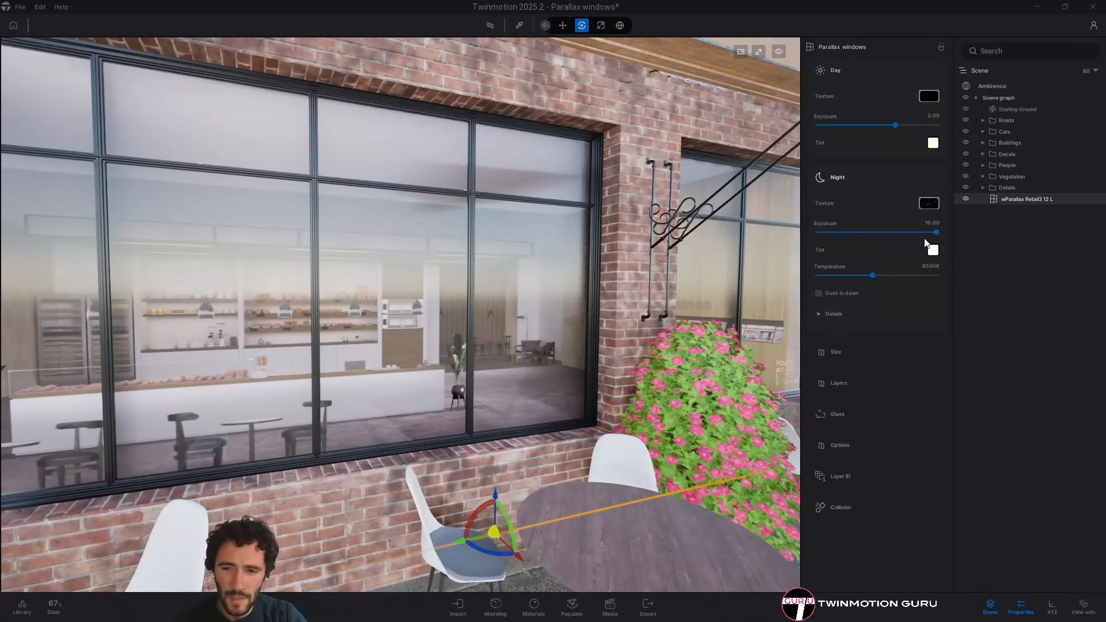
key(a)
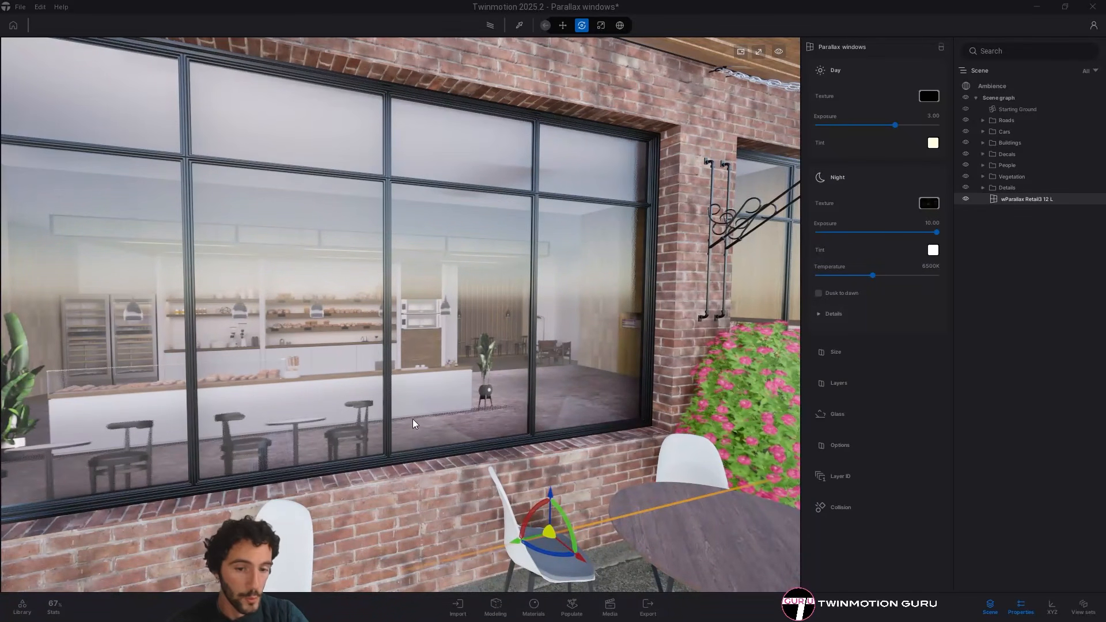
key(s)
key(a)
key(w)
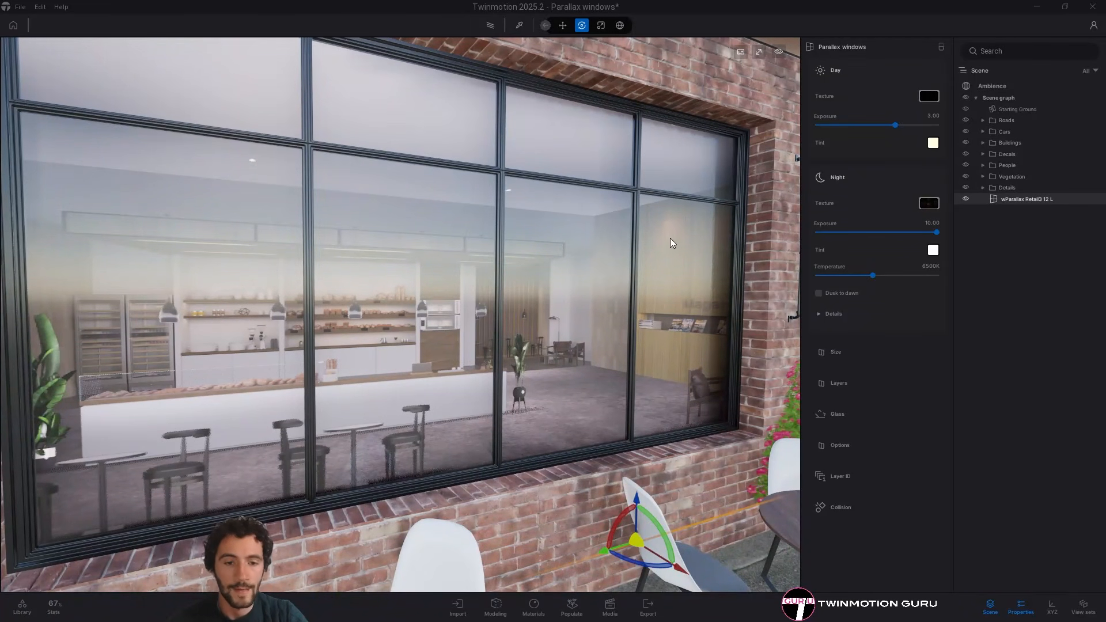
key(s)
right_drag(426, 447, 513, 420)
key(w)
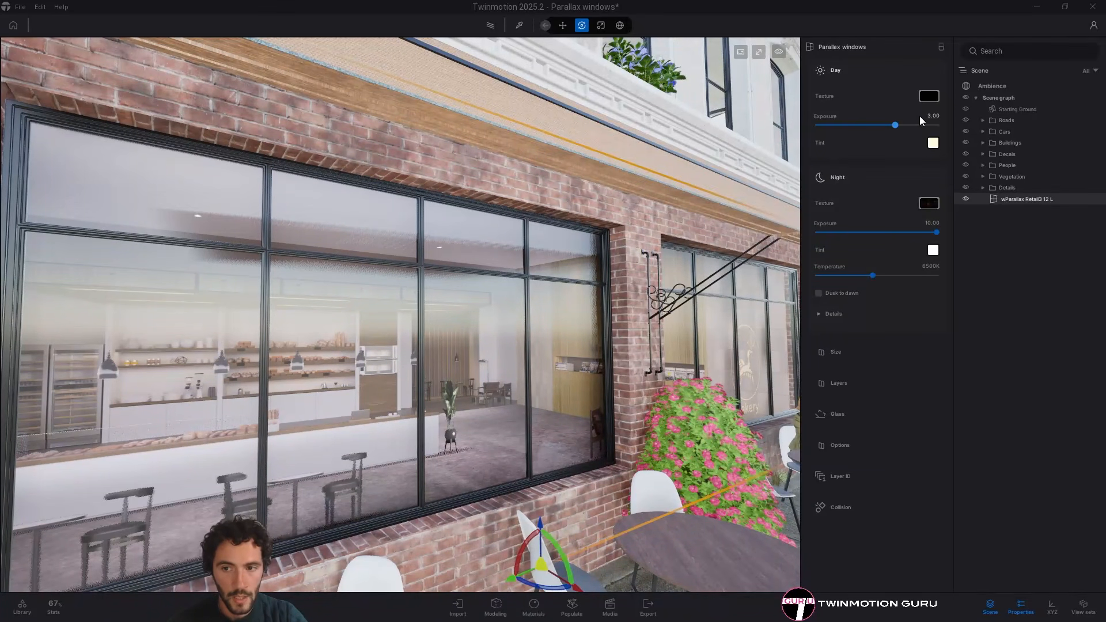
Try a Day exposure of 4 on the parallax window, and set it back to 3
text(4)
key(Return)
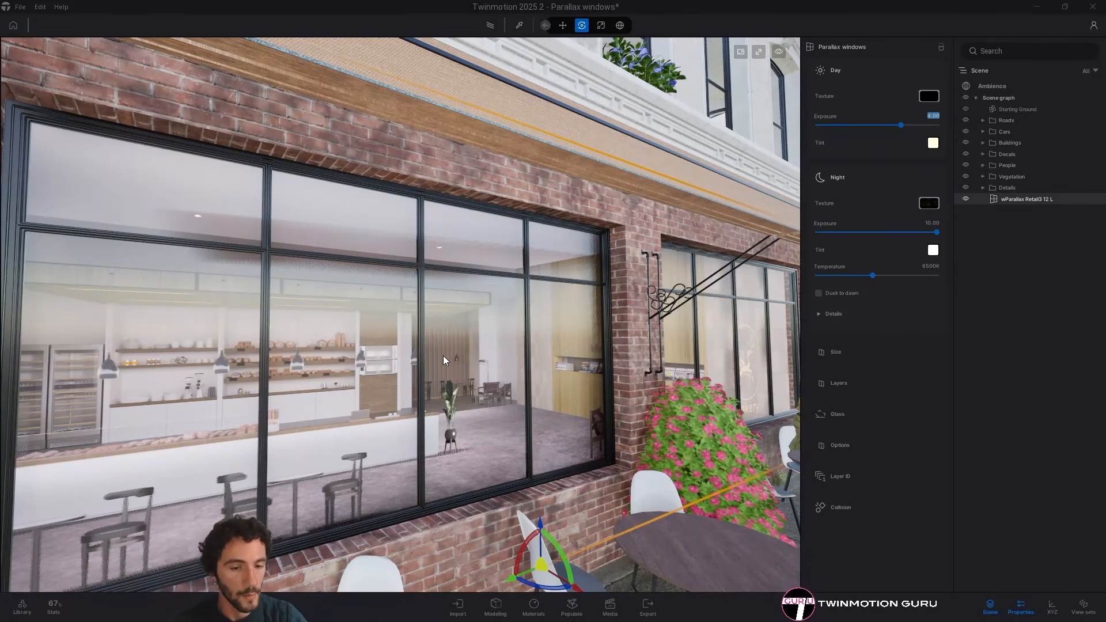
text(3)
key(Return)
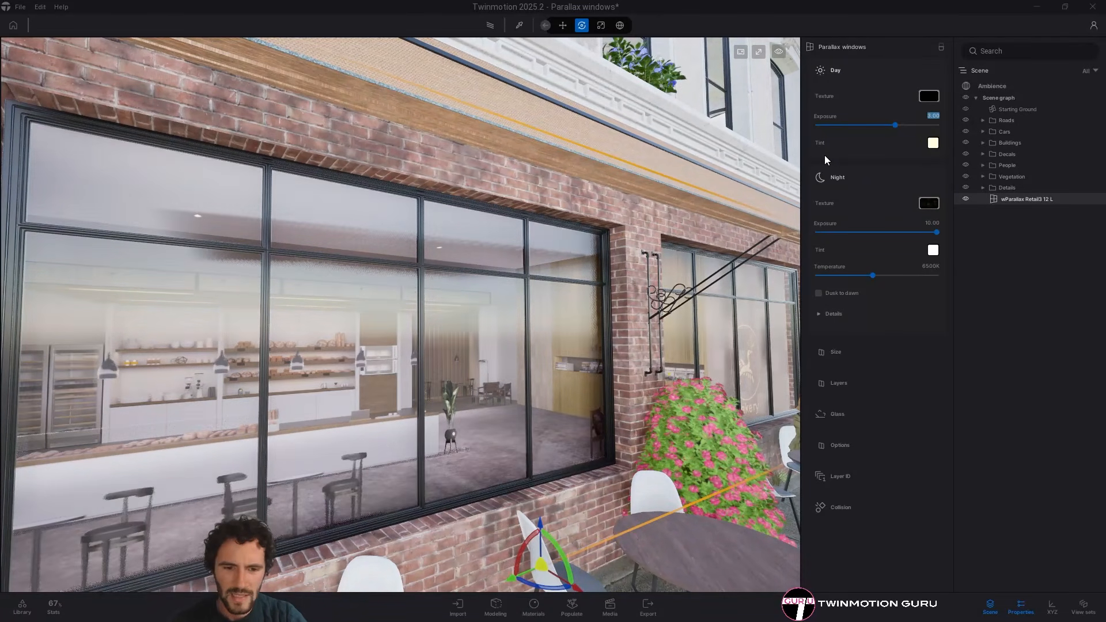
Examine the daytime bakery interior through the café window with the selection outline hidden and from close up
right_drag(618, 288, 629, 285)
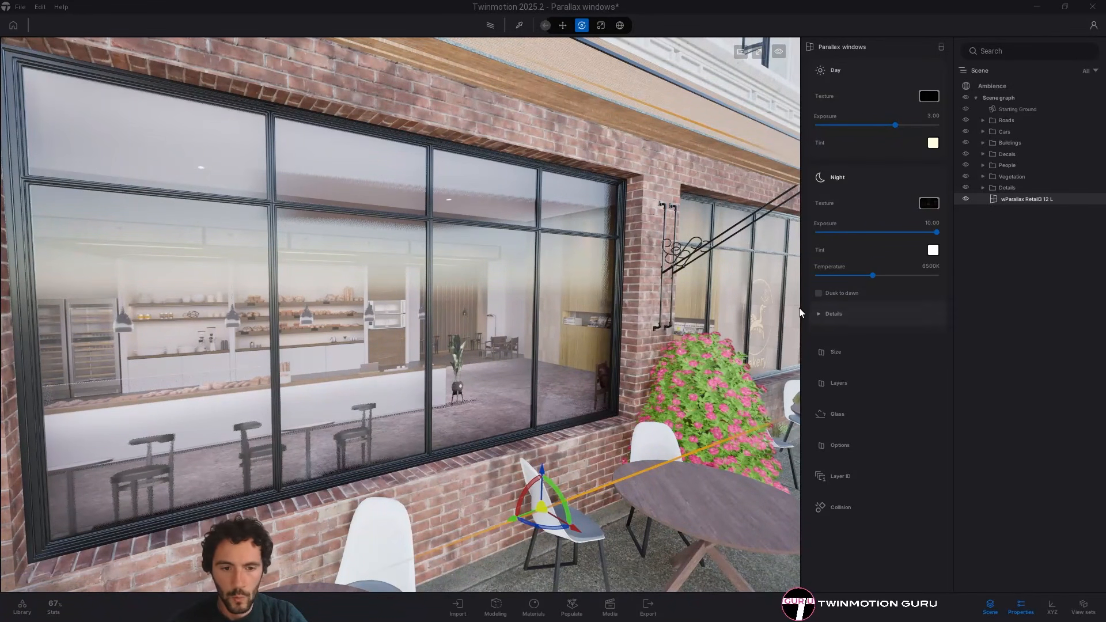
key(Escape)
key(s)
key(w)
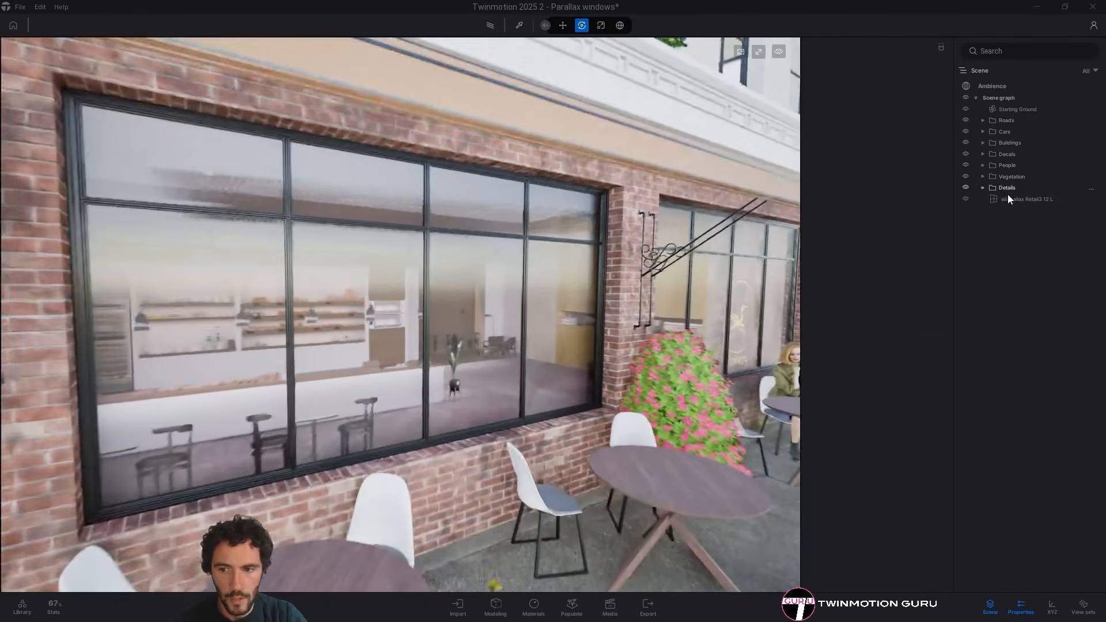
click(1009, 199)
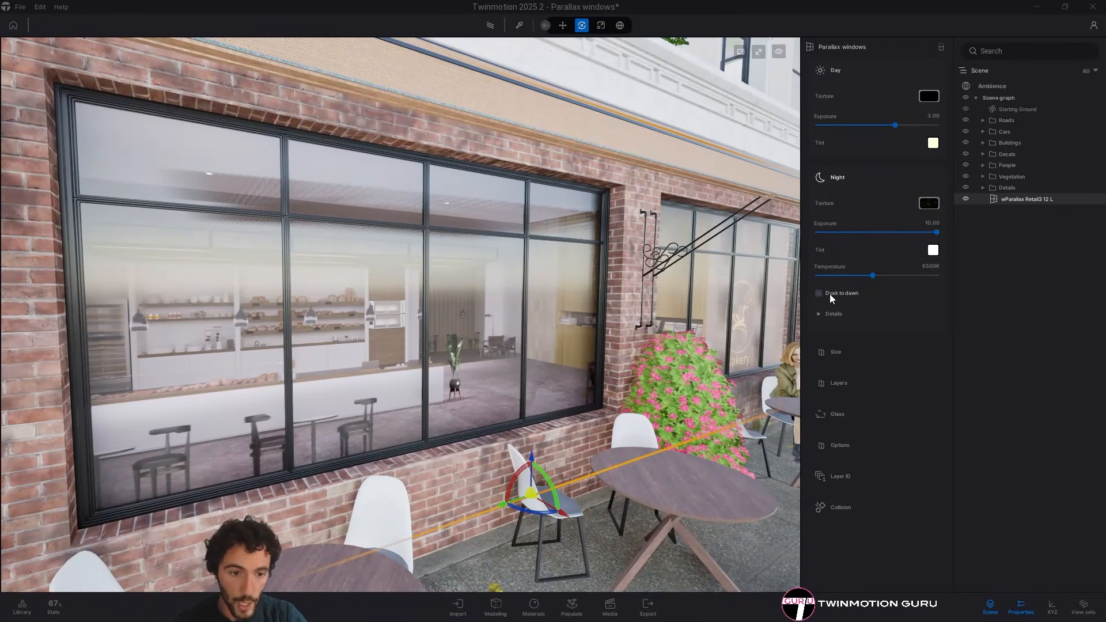
key(w)
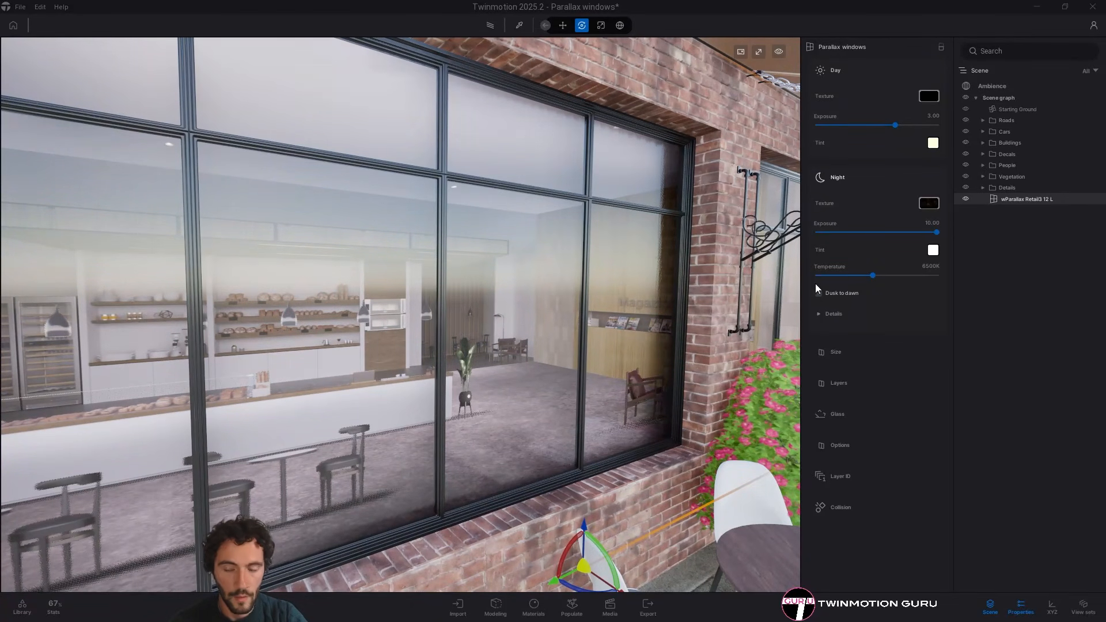
right_drag(598, 377, 473, 375)
key(w)
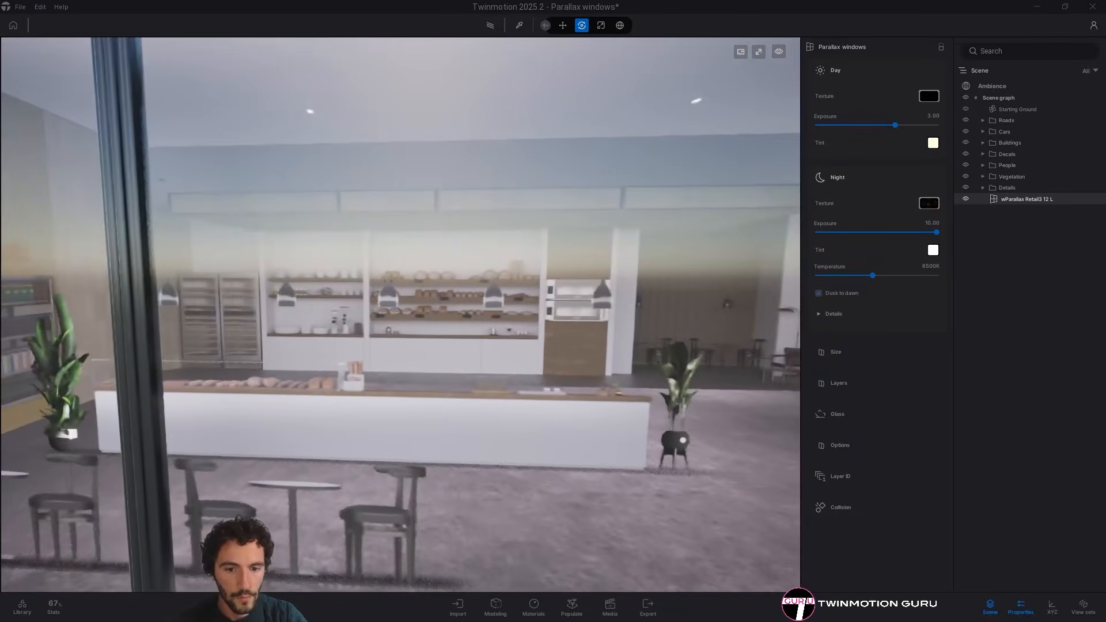
right_drag(596, 377, 682, 381)
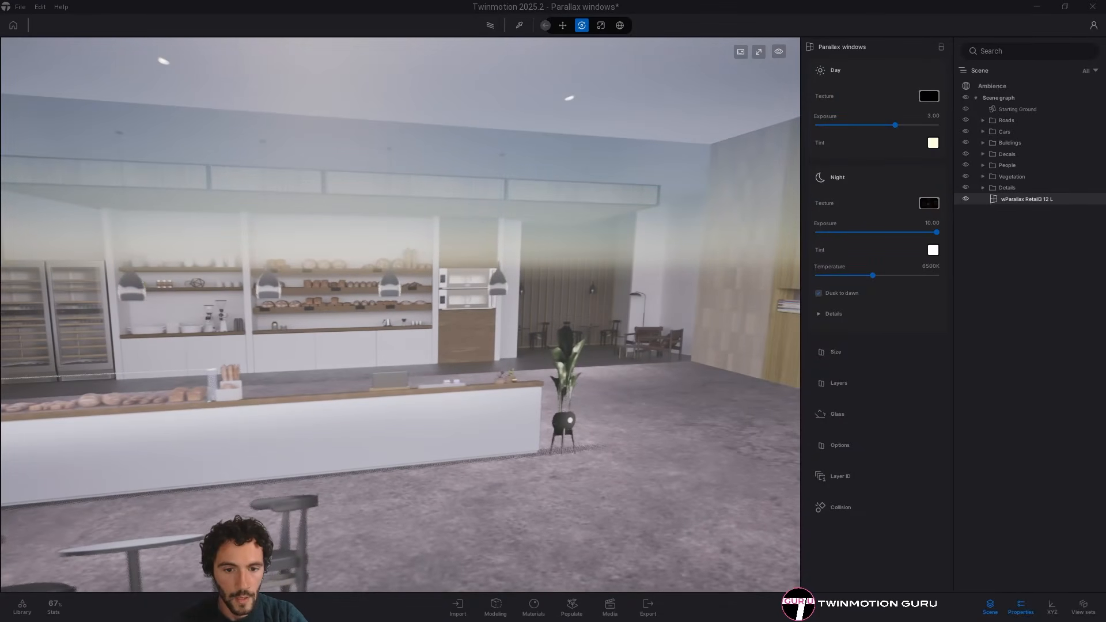
key(w)
right_drag(597, 377, 778, 379)
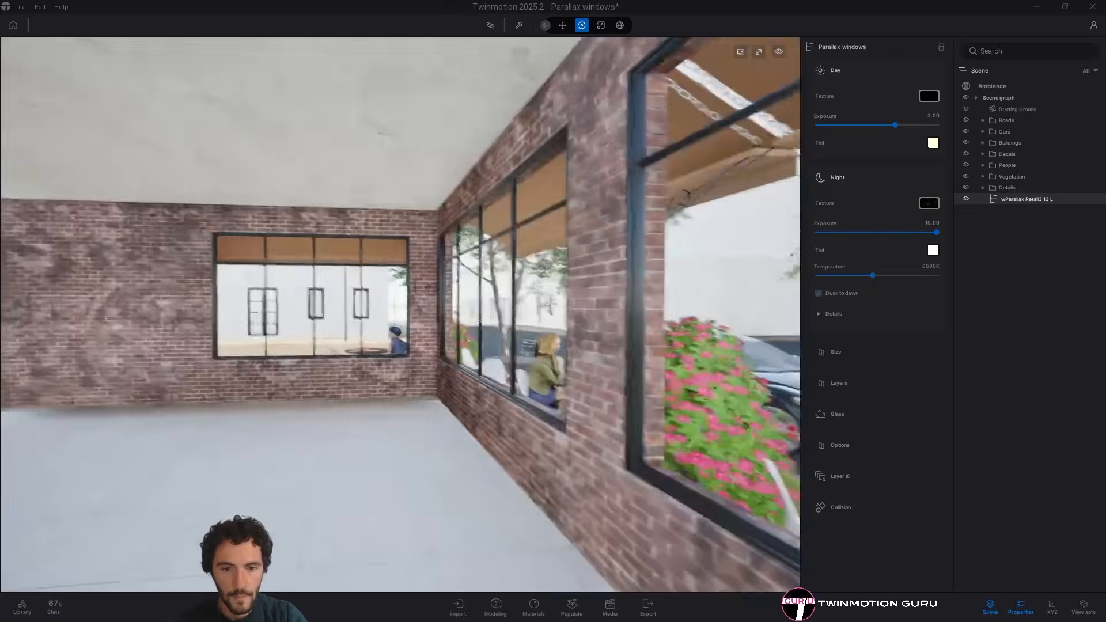
Deselect the parallax window and look around the real empty room behind the café windows
key(d)
key(a)
click(988, 376)
key(d)
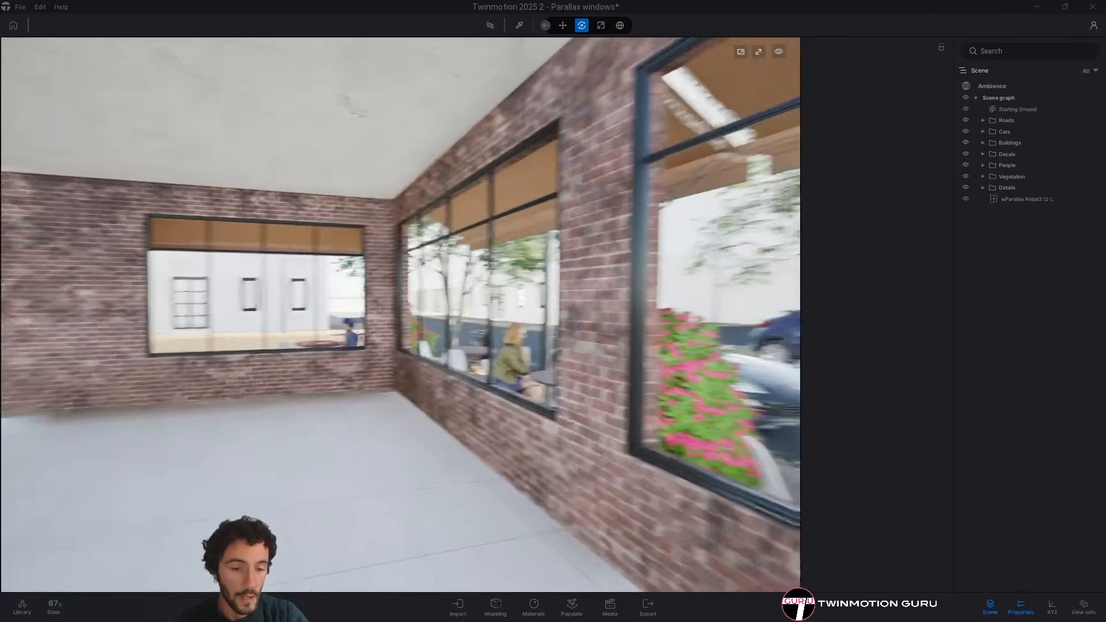
right_drag(576, 346, 472, 328)
key(d)
key(d)
key(a)
key(w)
key(d)
key(a)
key(s)
key(w)
key(w)
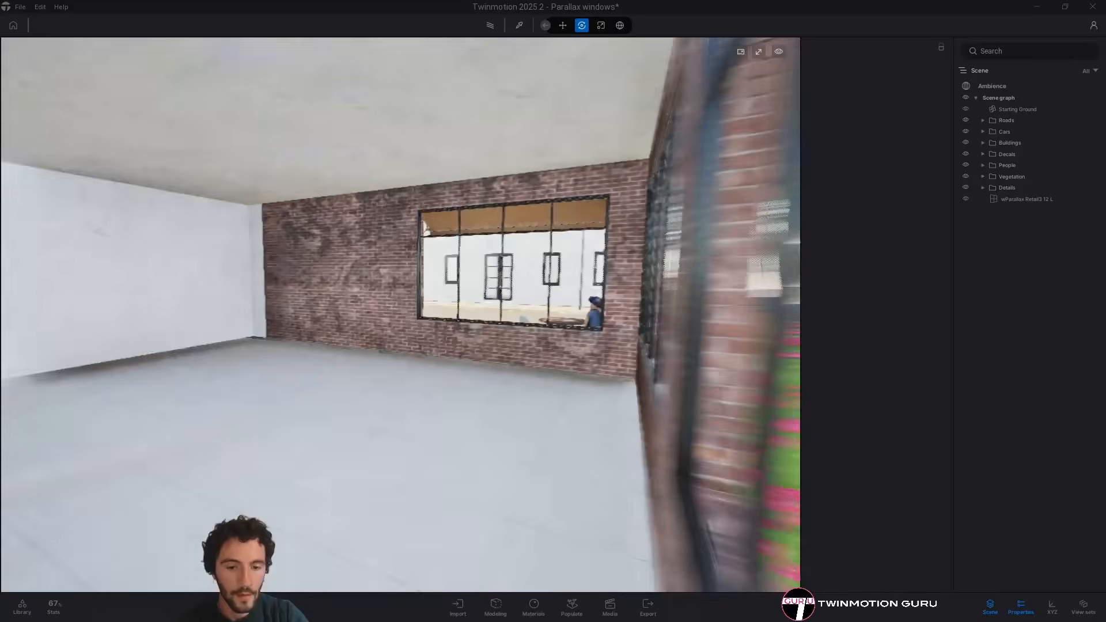
Return to the street in front of the café and select the wParallax Retail3 12 L object
key(s)
key(s)
right_drag(514, 380, 461, 381)
click(1022, 199)
key(s)
right_drag(527, 344, 561, 359)
key(d)
right_drag(498, 327, 440, 327)
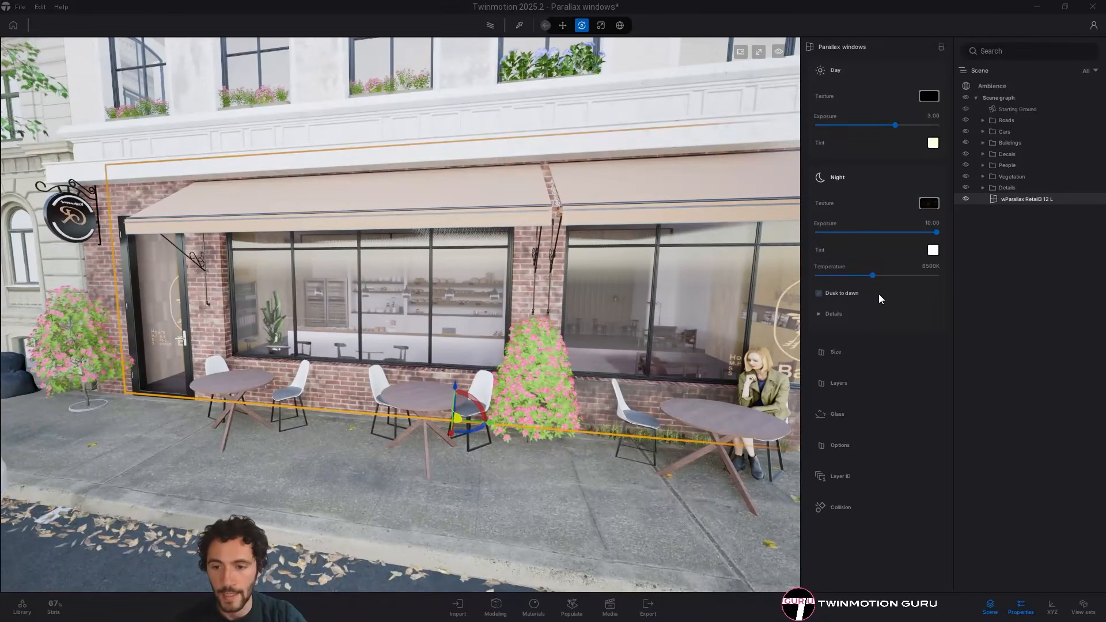
Set the parallax interior's width ratio to 2.14 and its depth to 1.55, checking both café windows from the street
click(845, 174)
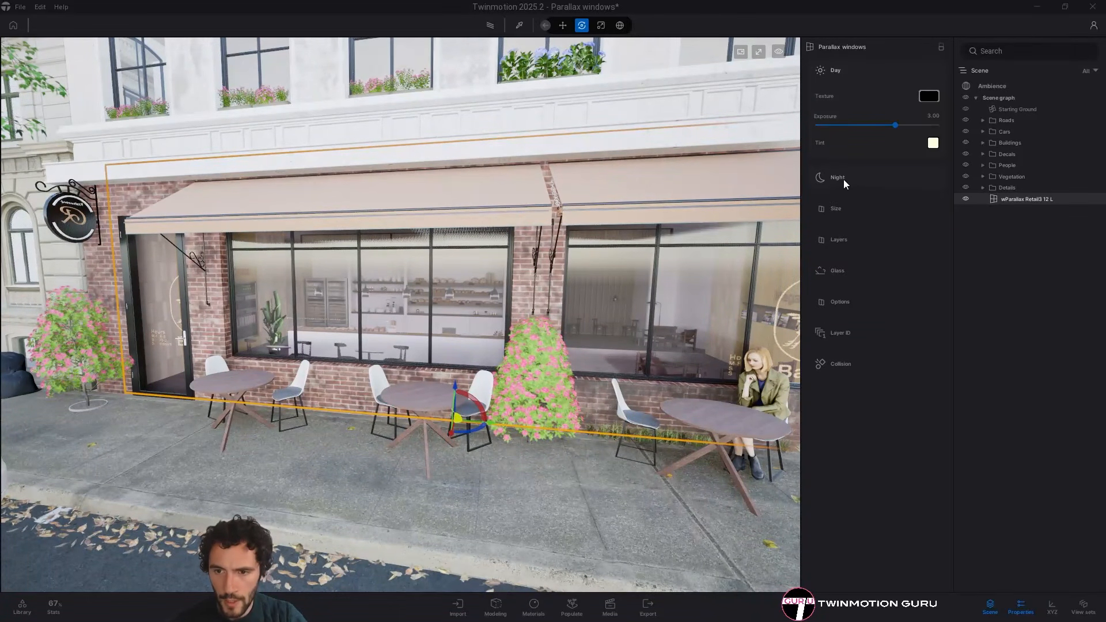
click(845, 186)
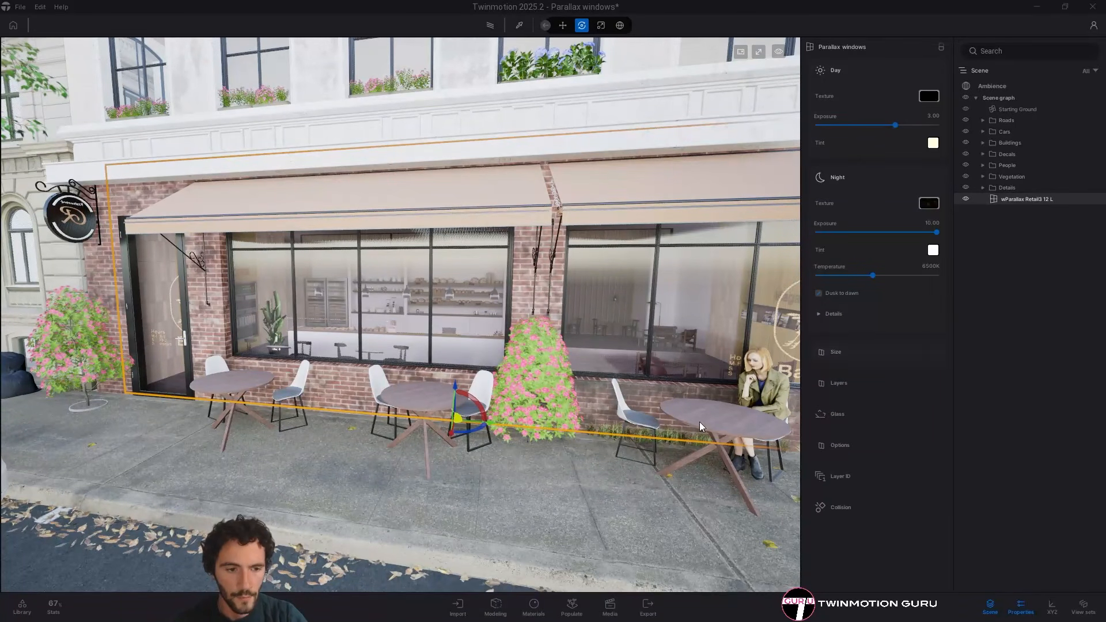
click(836, 352)
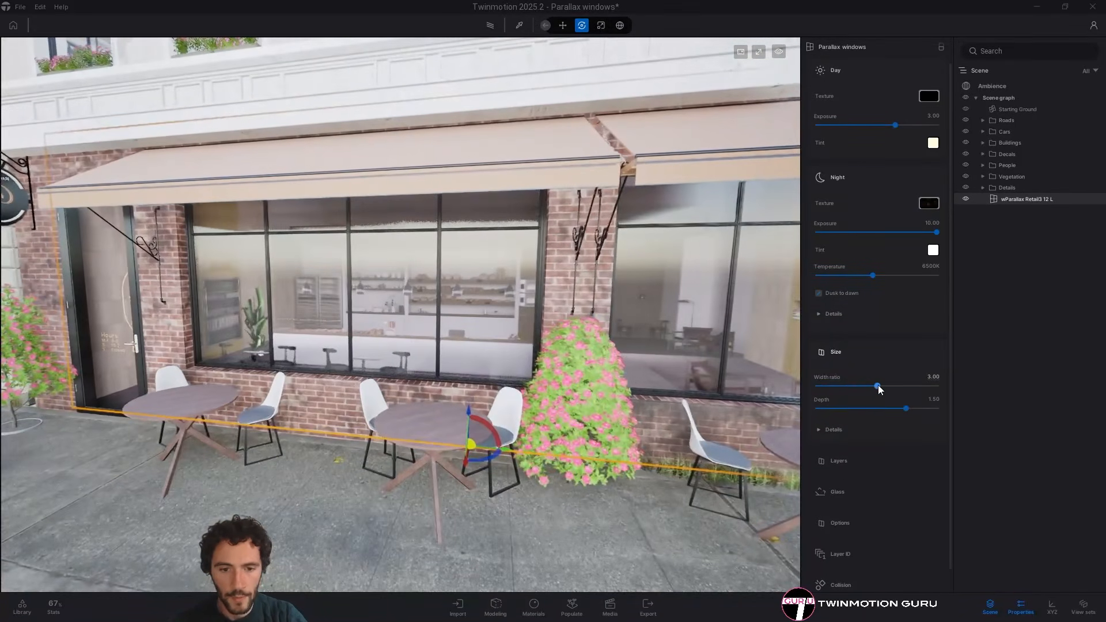
drag(878, 385, 851, 388)
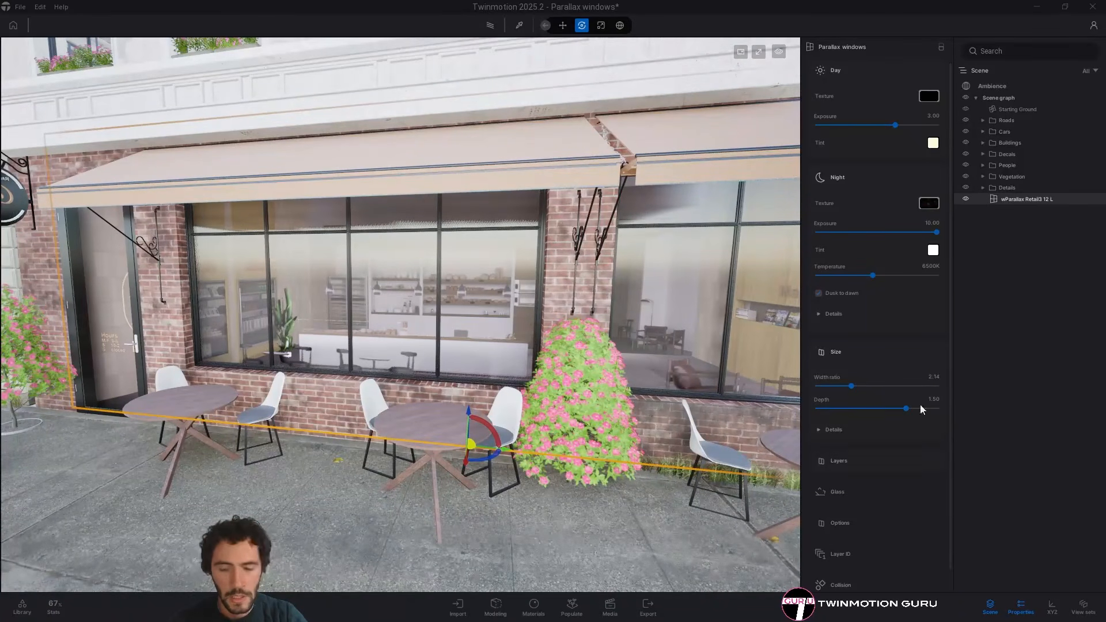
mouse_move(906, 410)
mouse_down()
mouse_move(919, 408)
mouse_move(900, 409)
mouse_move(910, 409)
mouse_up()
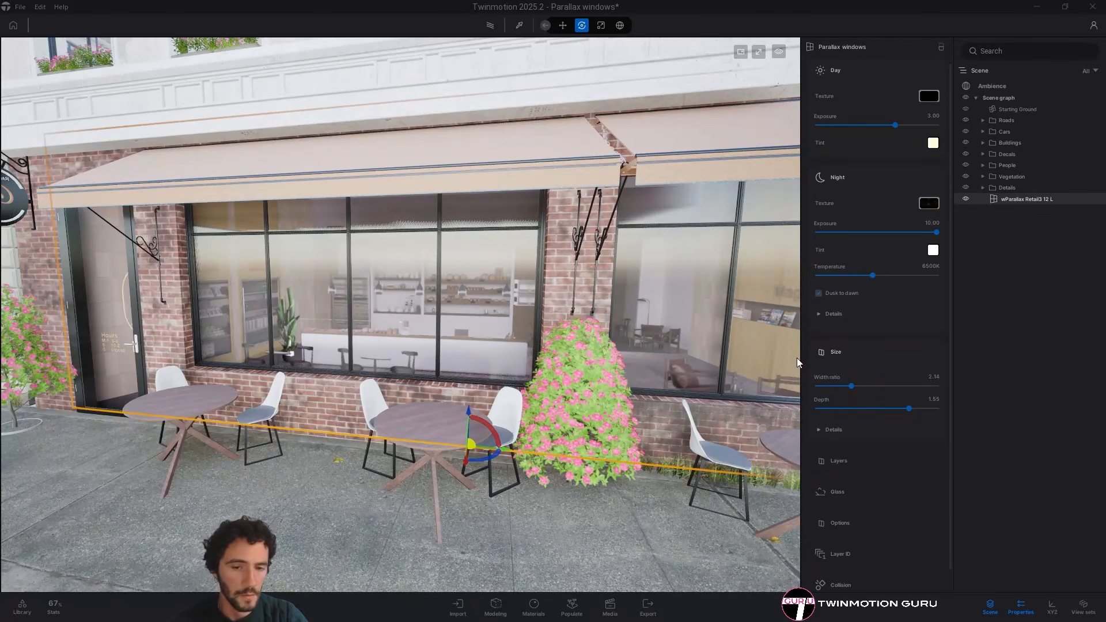
right_drag(598, 400, 585, 358)
key(s)
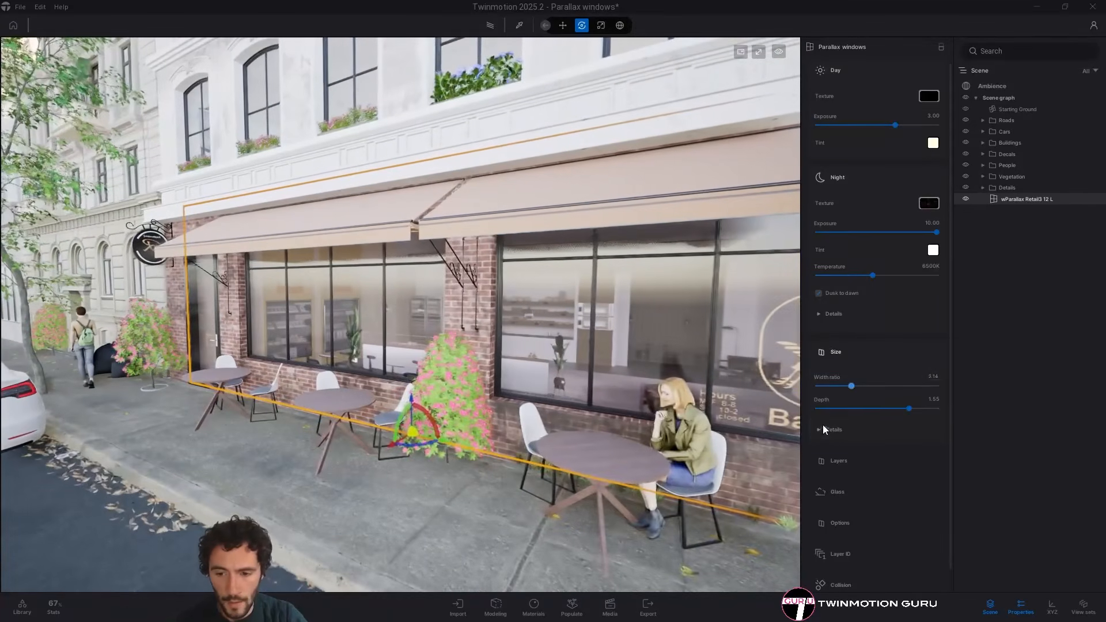
Try a negative Offset X in the parallax window's detailed size settings, and undo it
click(831, 429)
scroll(873, 430, down, 1)
scroll(873, 429, down, 1)
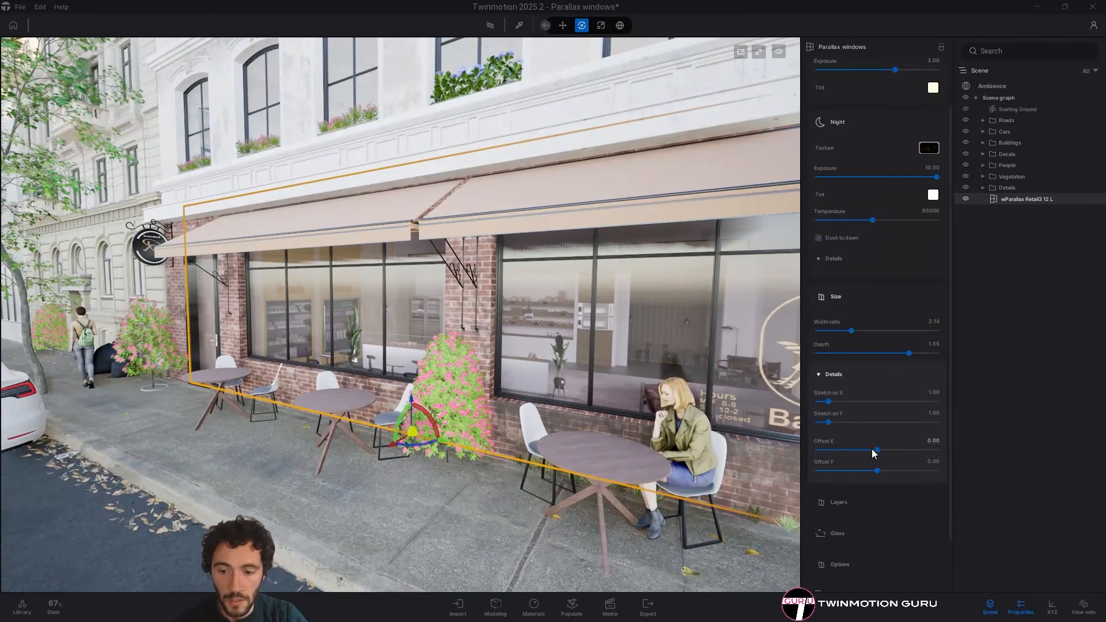
drag(872, 448, 854, 450)
key(ctrl+z)
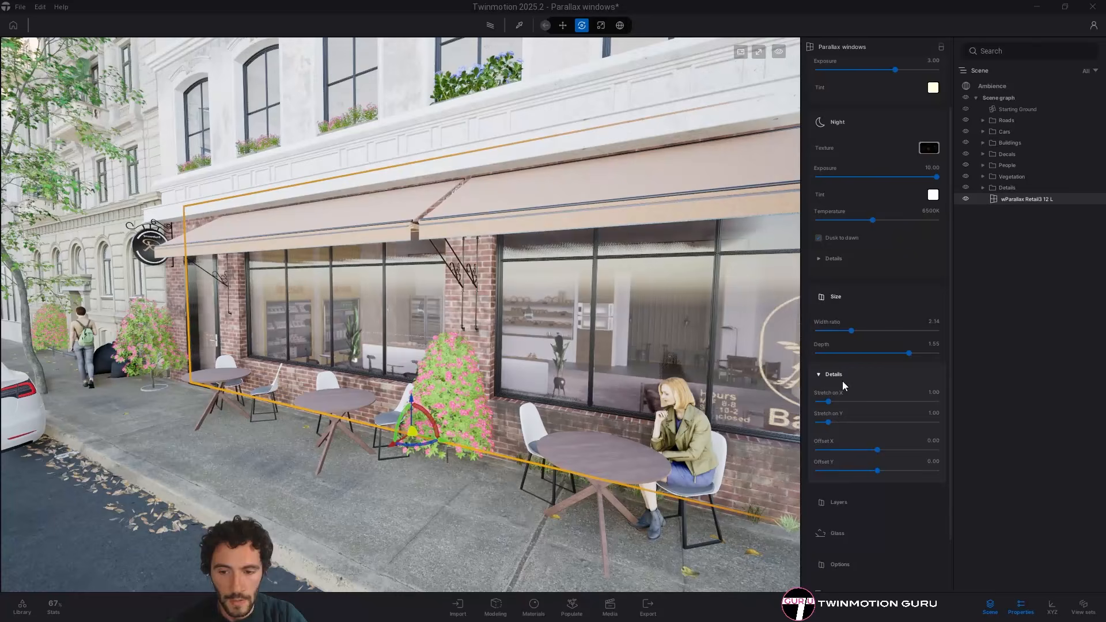
Show the parallax window's layer settings and examine the interior's layered furniture and plants from different angles along the café front
click(841, 378)
click(838, 332)
click(843, 385)
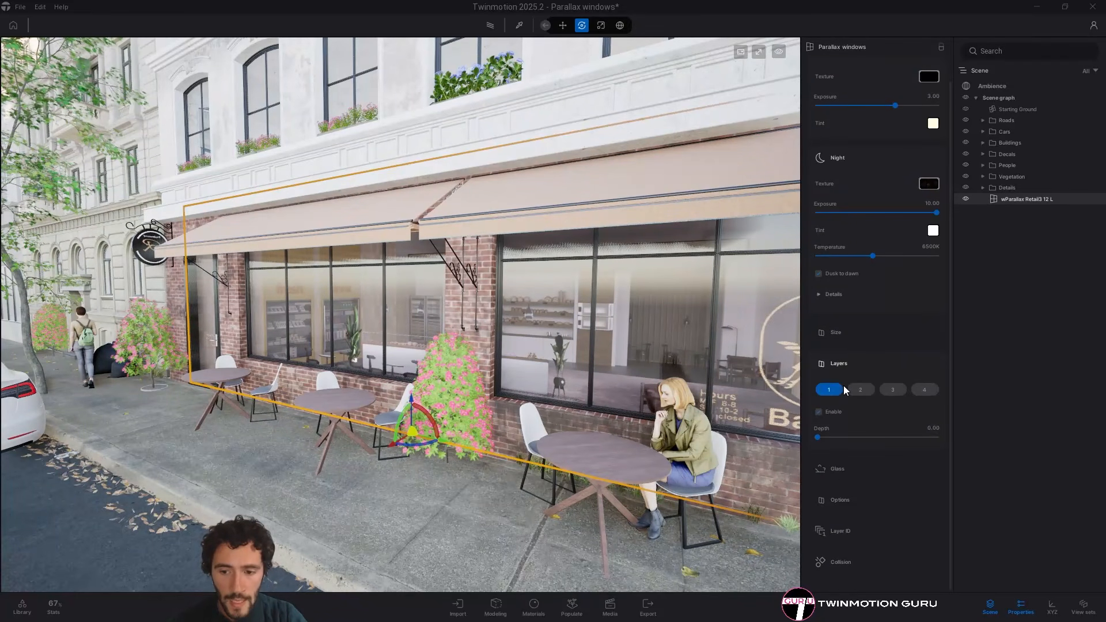
key(w)
right_drag(565, 407, 524, 373)
key(e)
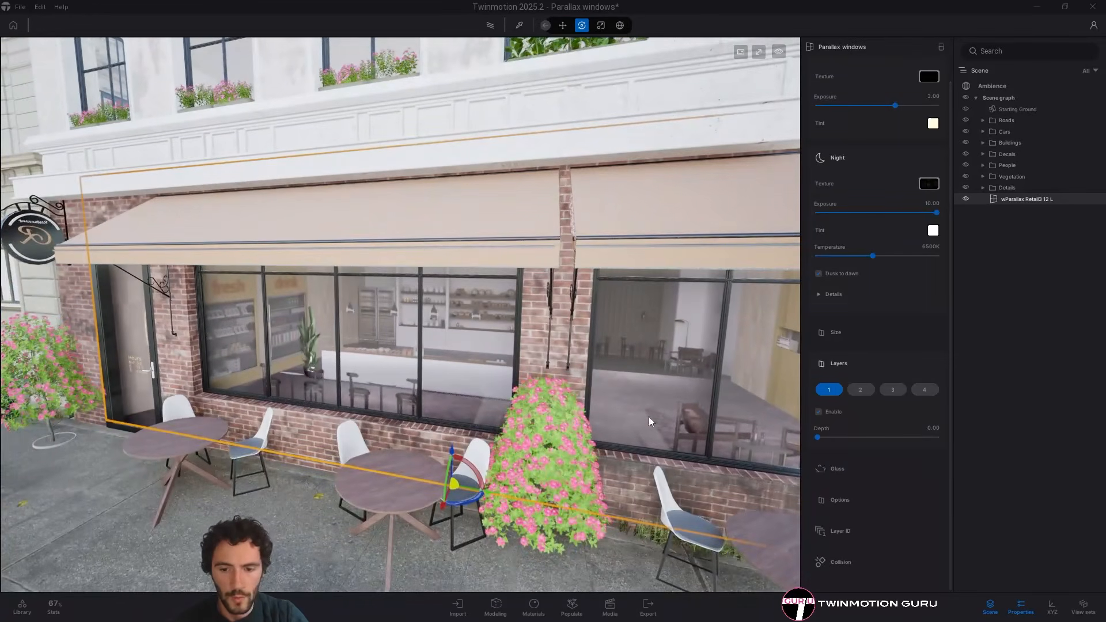
key(s)
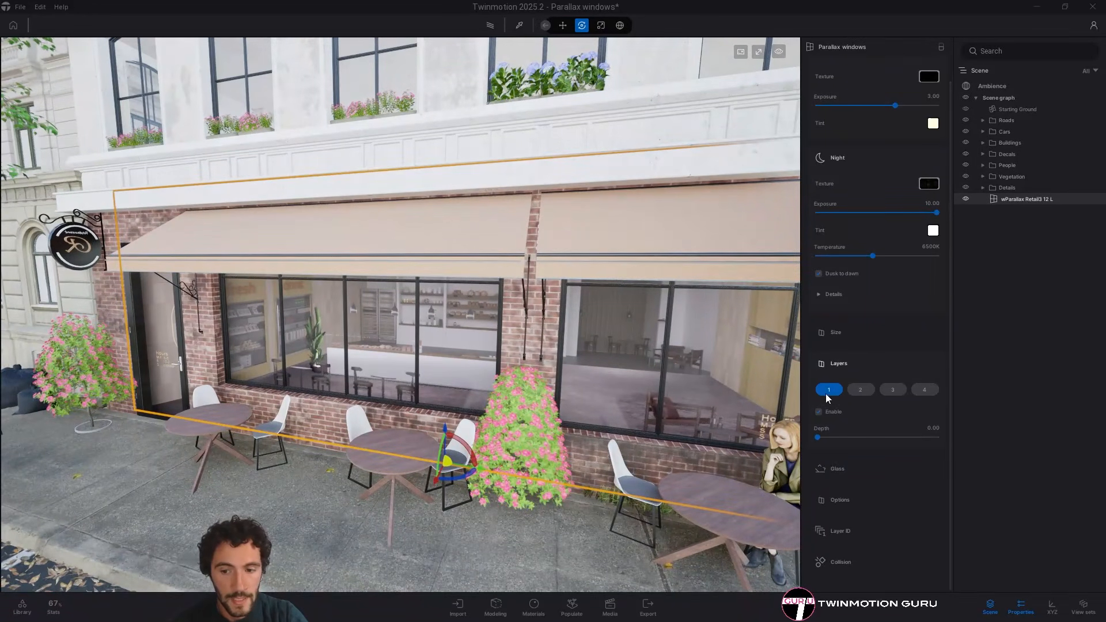
right_drag(676, 418, 801, 394)
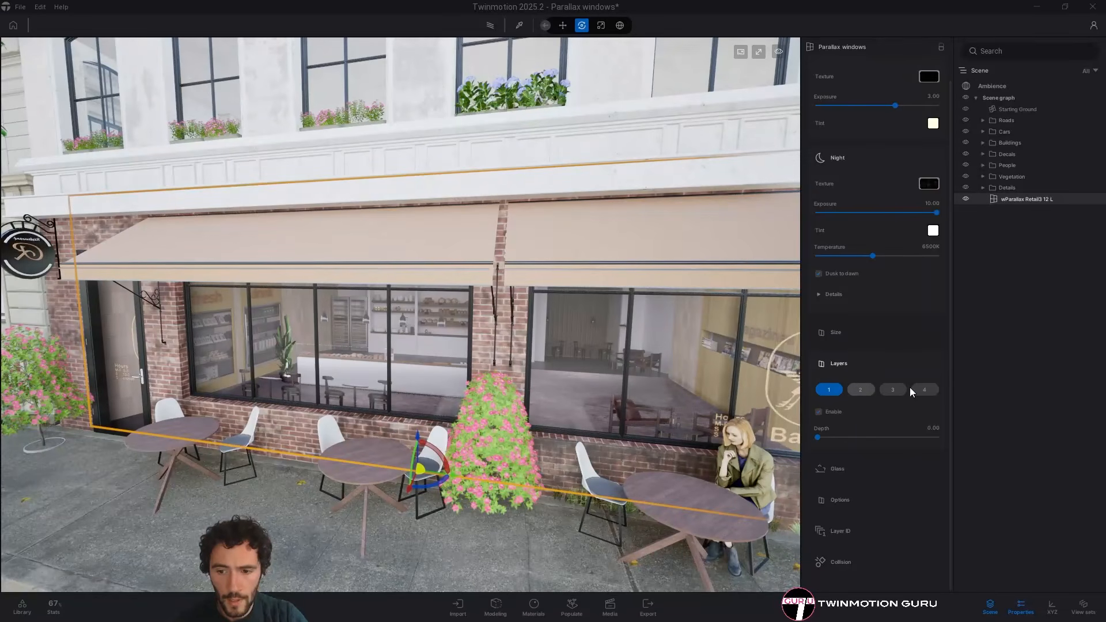
key(a)
right_drag(658, 409, 106, 335)
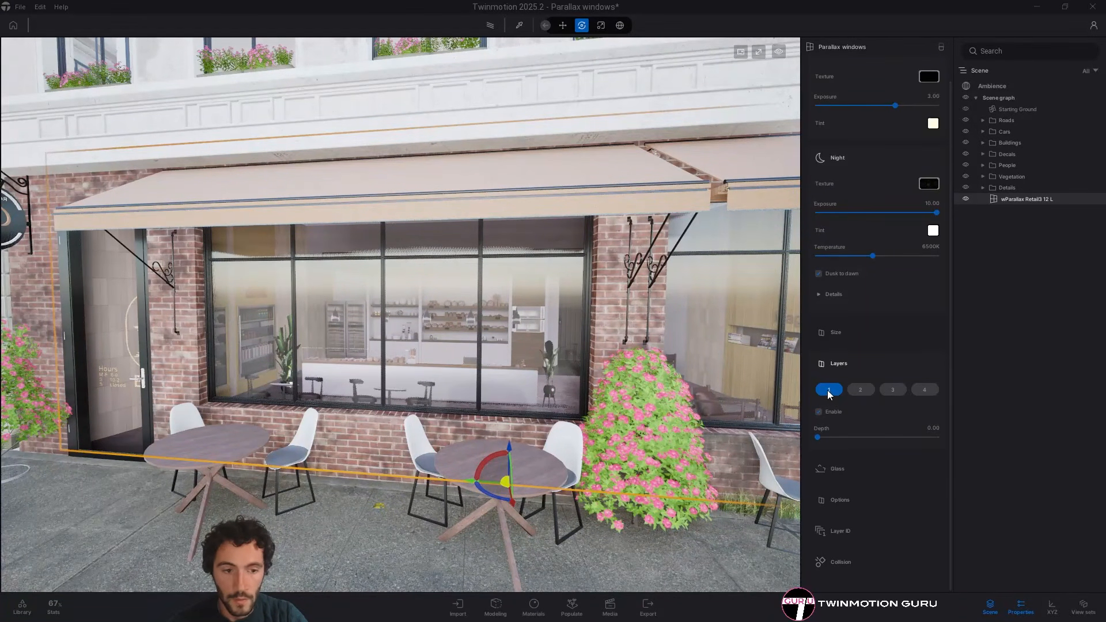
Try a depth of about 0.95 on layer 1, view the Bakery window decal's placement, and return the depth to 0
right_drag(522, 413, 553, 410)
key(d)
key(w)
key(s)
drag(818, 437, 930, 438)
key(w)
right_drag(486, 289, 397, 229)
key(s)
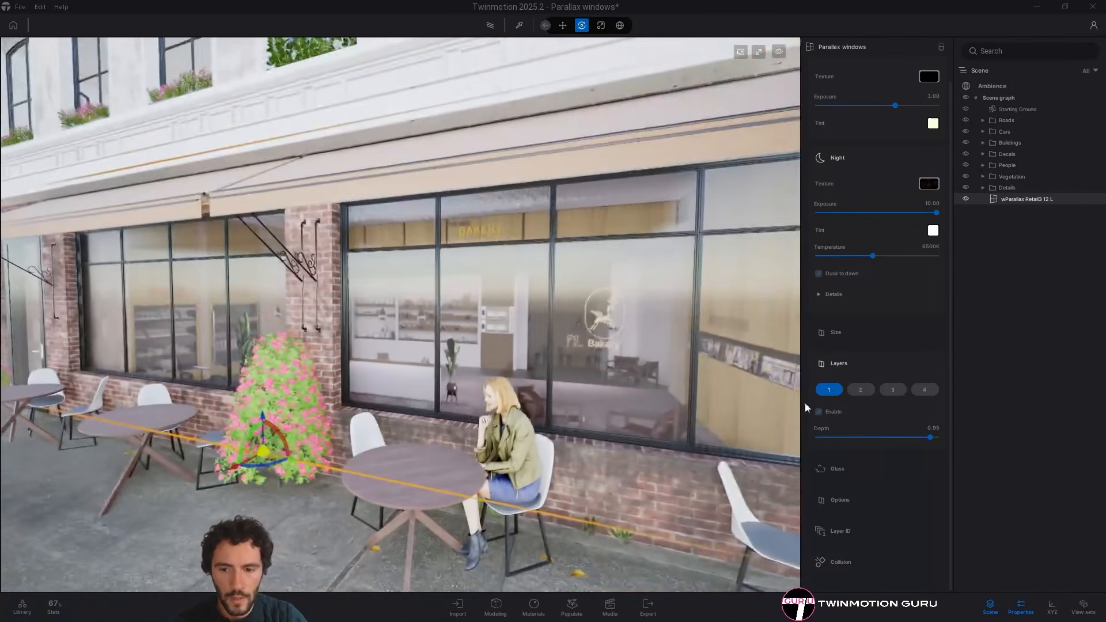
drag(857, 437, 786, 447)
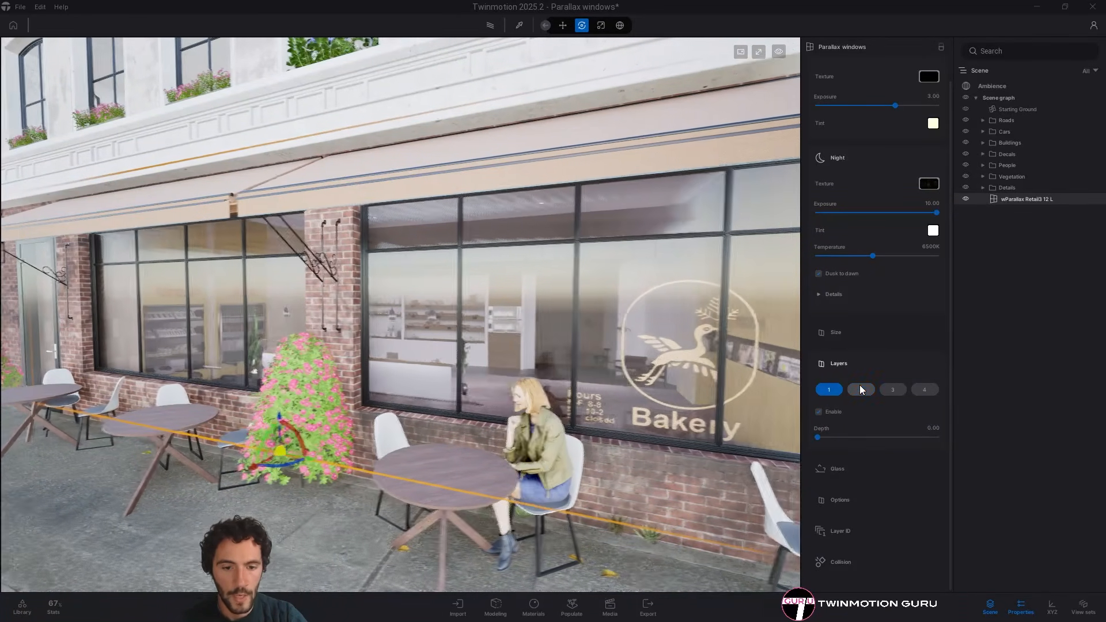
Set the depth of layer 2 to 0.59 and check the interior's plants and furniture through the café windows
click(859, 386)
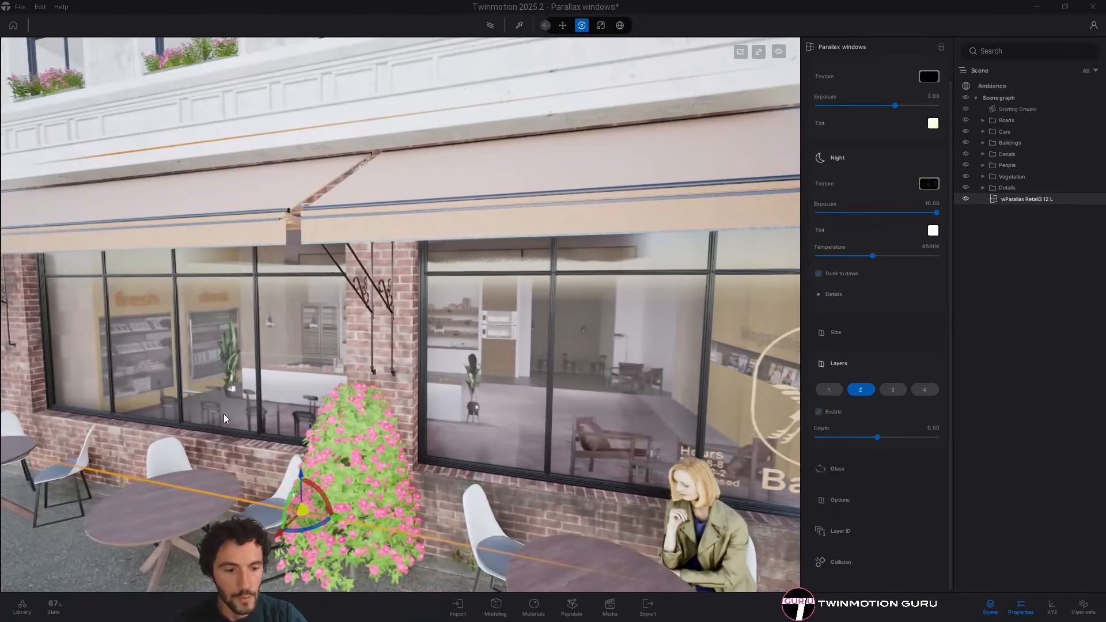
drag(876, 439, 889, 439)
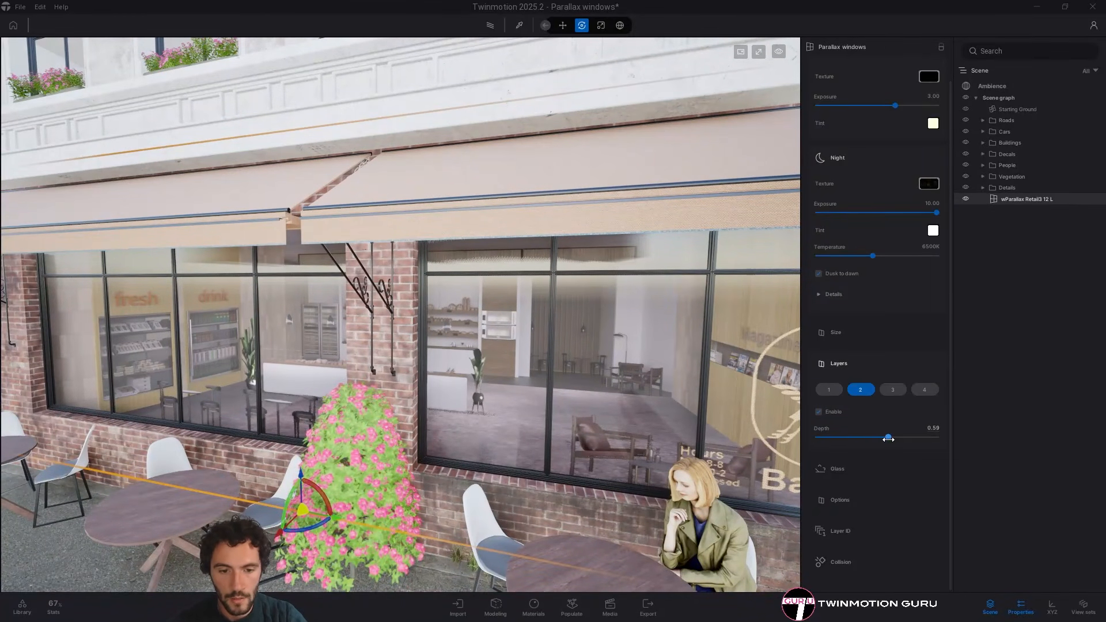
key(d)
right_drag(322, 367, 521, 385)
key(a)
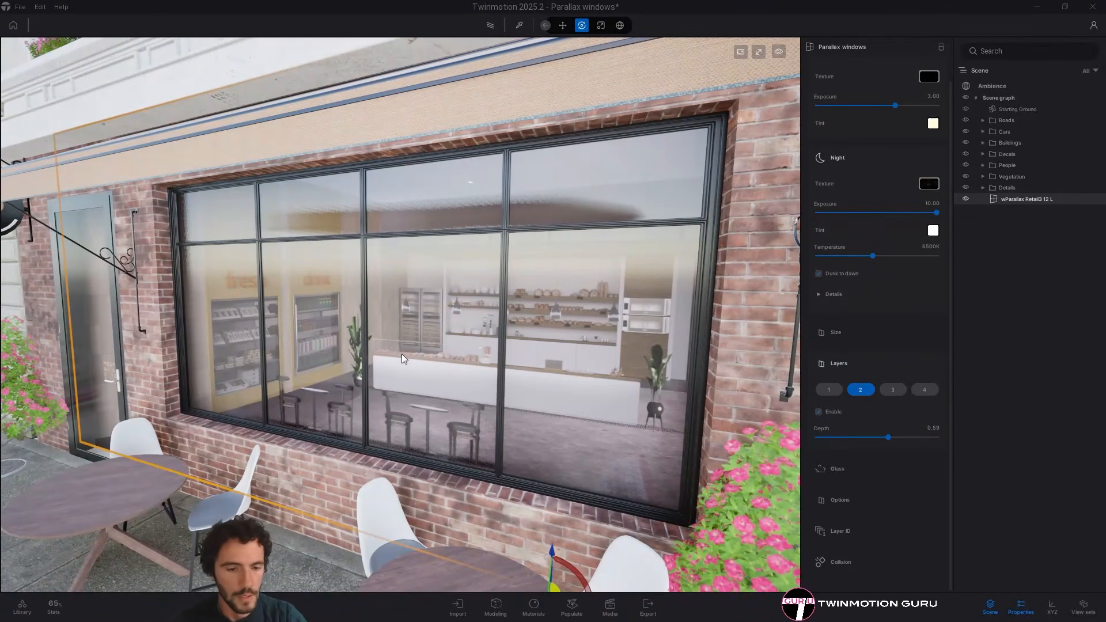
key(s)
key(d)
mouse_move(890, 439)
mouse_down()
mouse_move(866, 441)
mouse_move(889, 440)
mouse_up()
right_drag(727, 396, 745, 399)
key(s)
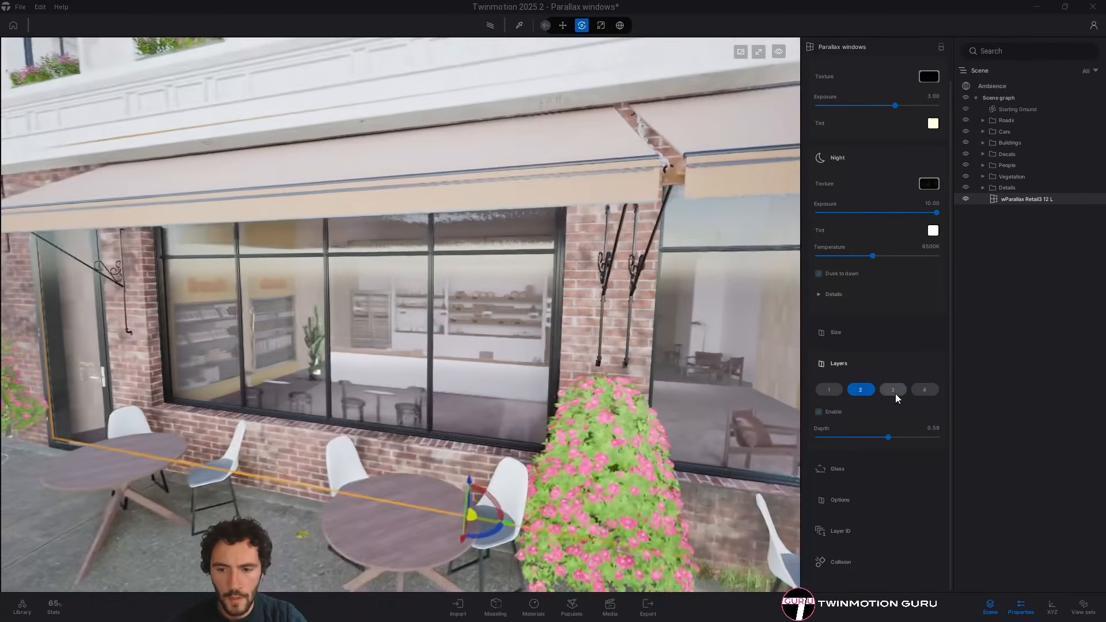
Set the depth of layer 3 to about 0.36 and view the seating through both café windows
click(895, 394)
mouse_move(847, 438)
mouse_down()
mouse_move(870, 441)
mouse_move(847, 441)
mouse_move(860, 441)
mouse_up()
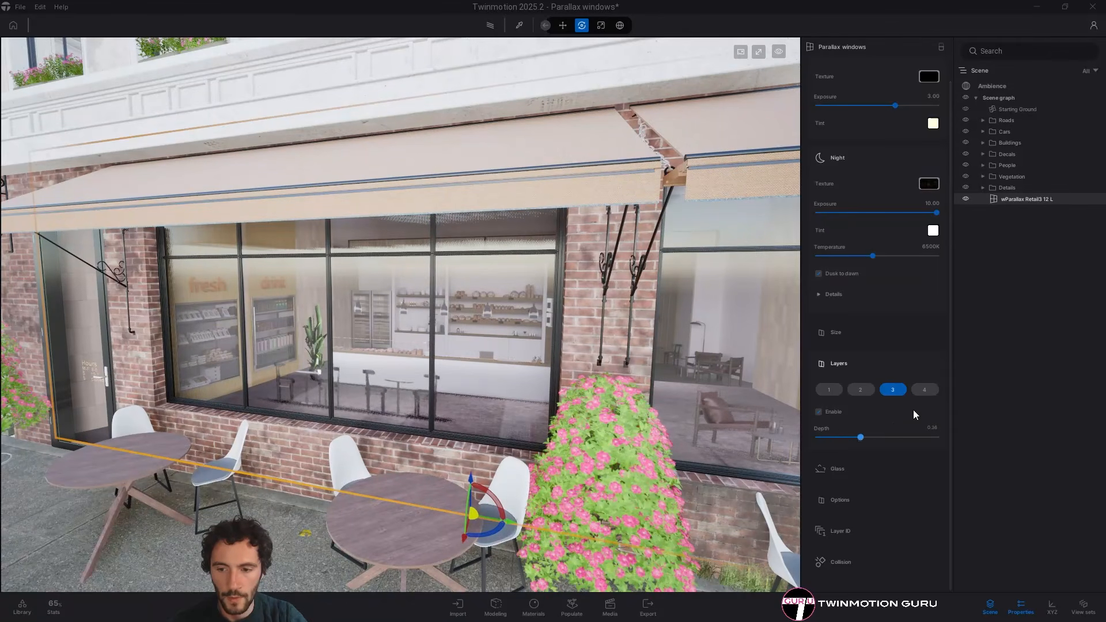
key(s)
key(d)
Select layer 4 and view the interior obliquely from the street, and disable layer 3
click(923, 390)
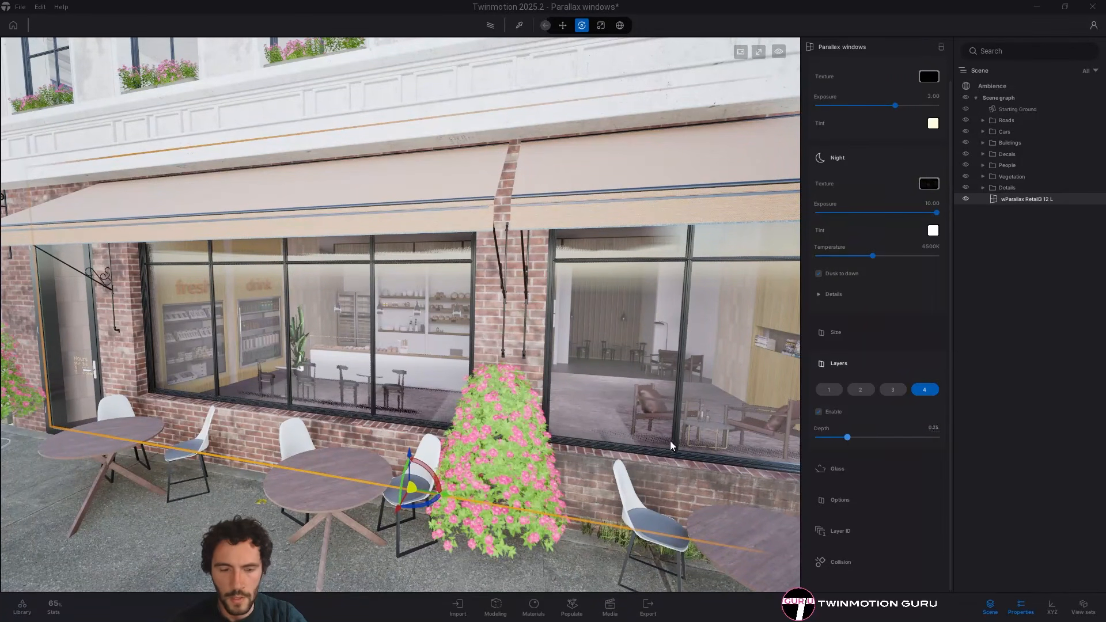
key(s)
right_drag(670, 445, 691, 427)
key(d)
key(s)
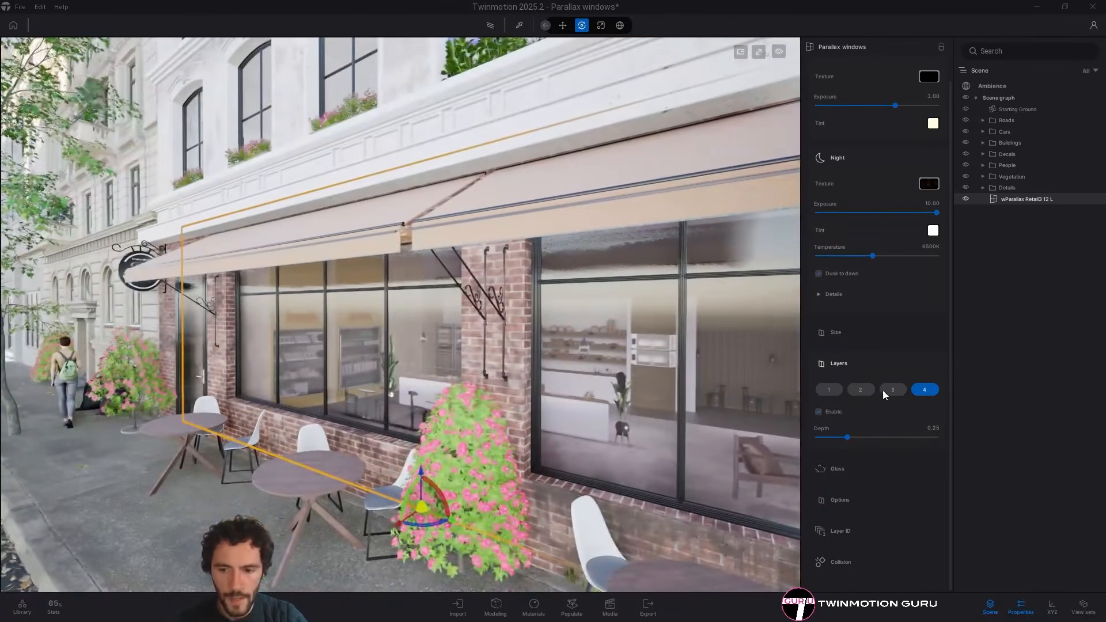
click(887, 391)
click(828, 413)
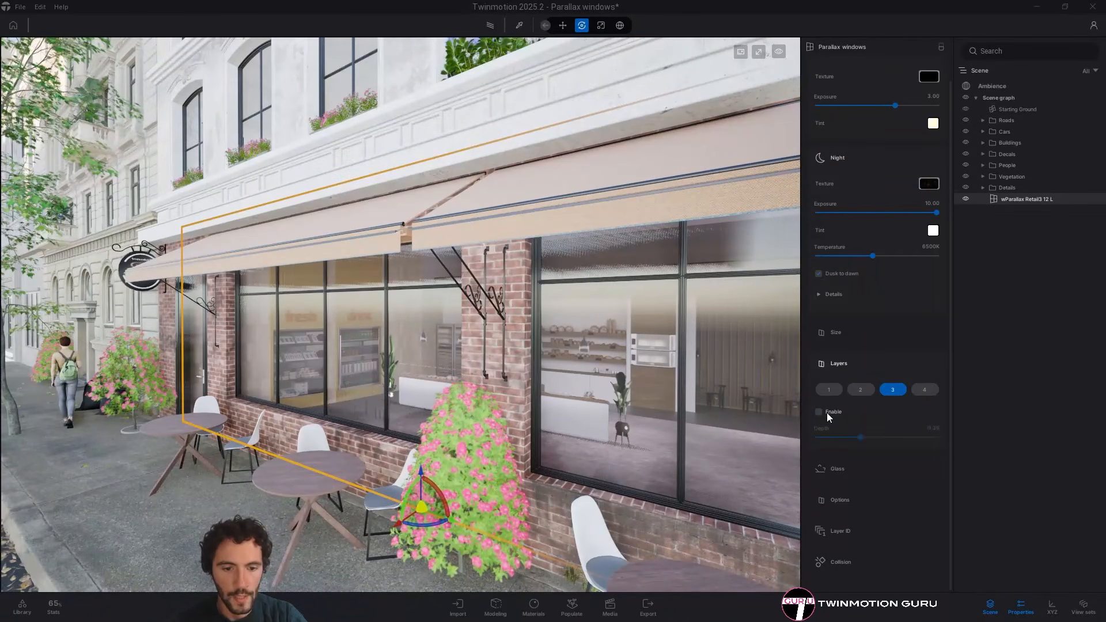
Re-enable layer 3 and view the café front with the parallax window deselected
key(w)
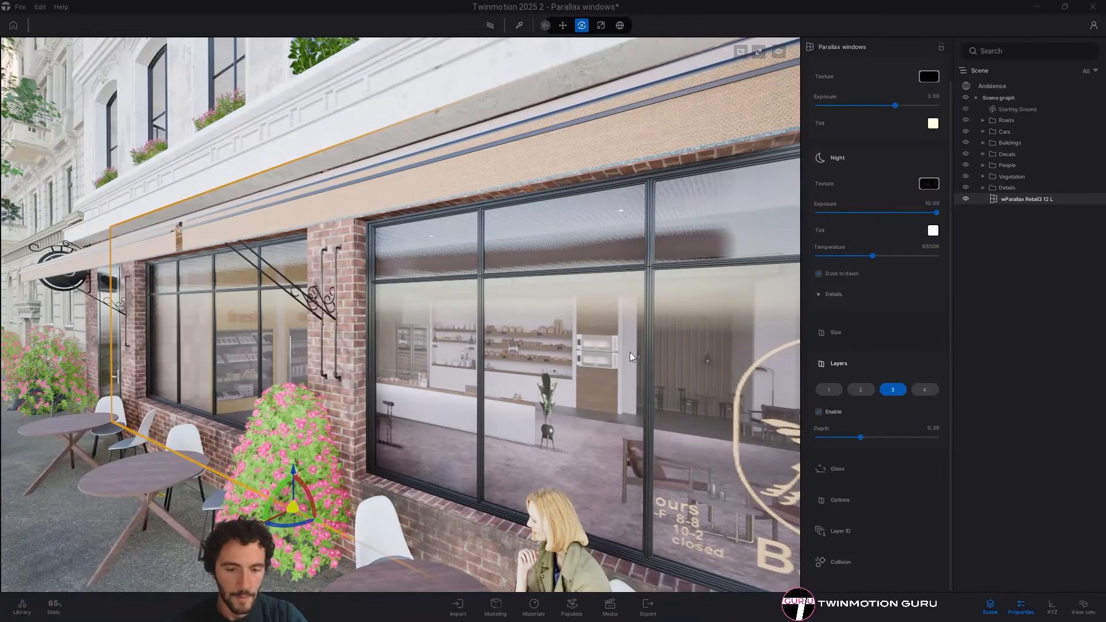
key(Escape)
scroll(593, 419, down, 5)
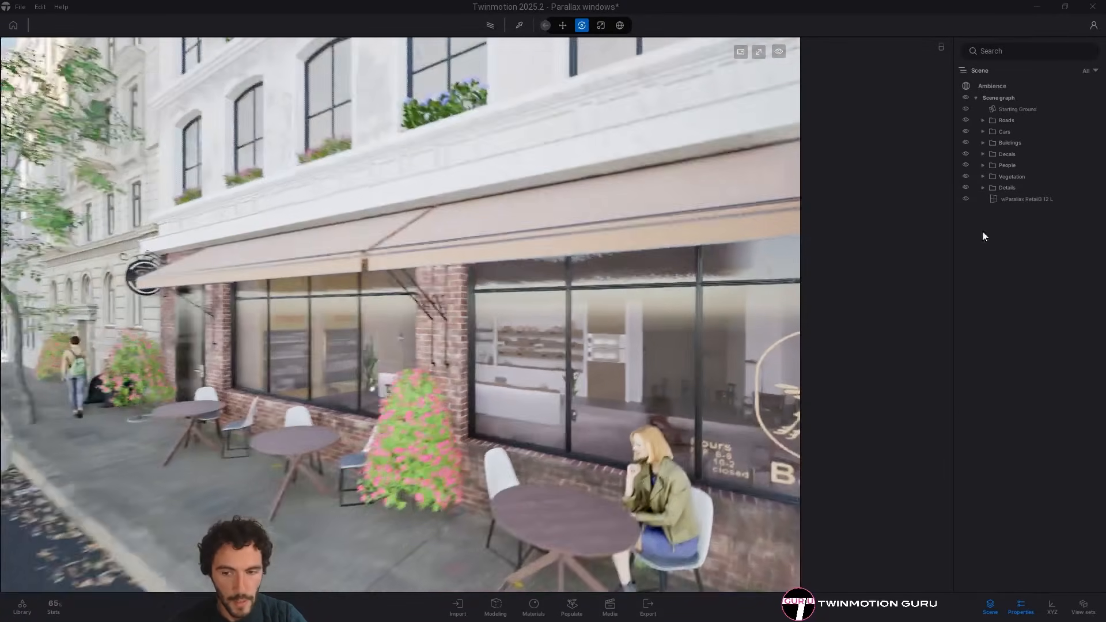
Enable the glass on the café's parallax window and view the reflections close up and from the street
click(1034, 199)
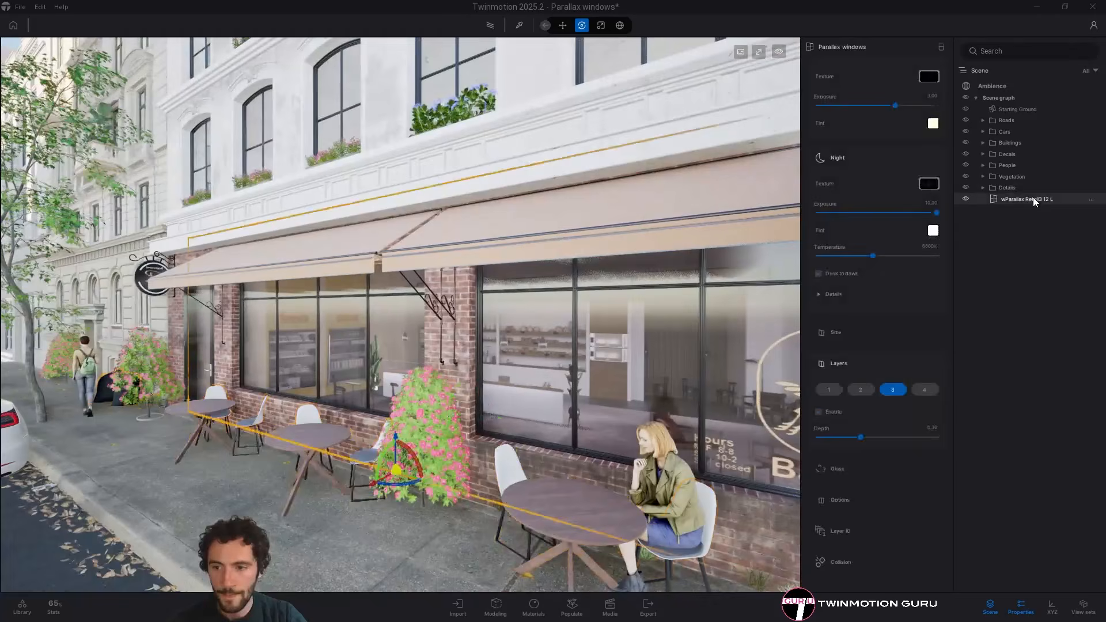
click(840, 361)
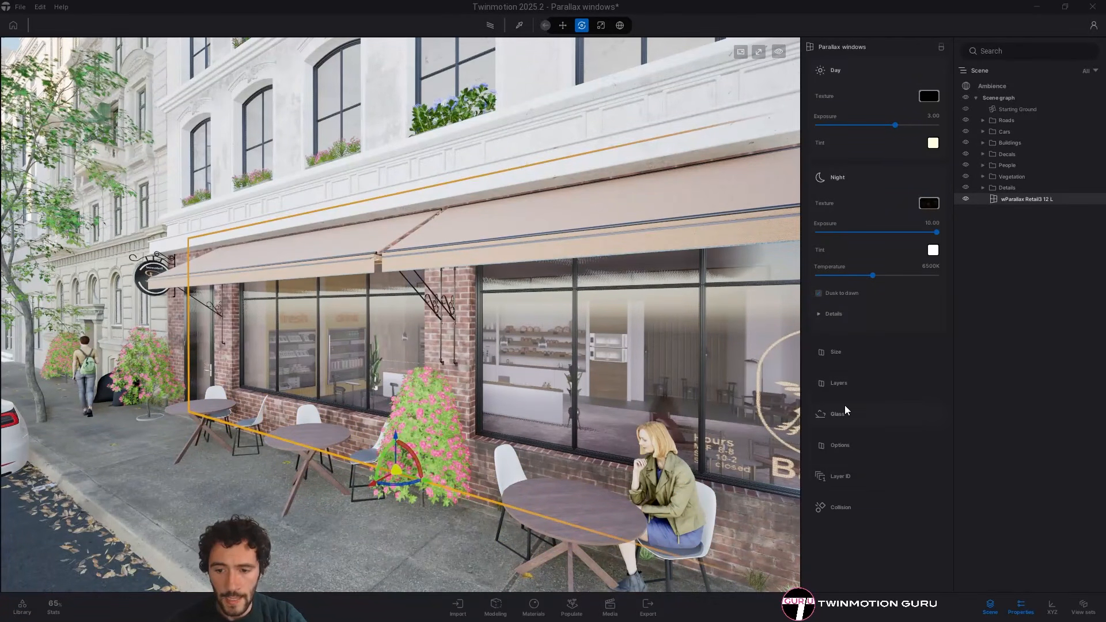
click(844, 408)
key(s)
key(d)
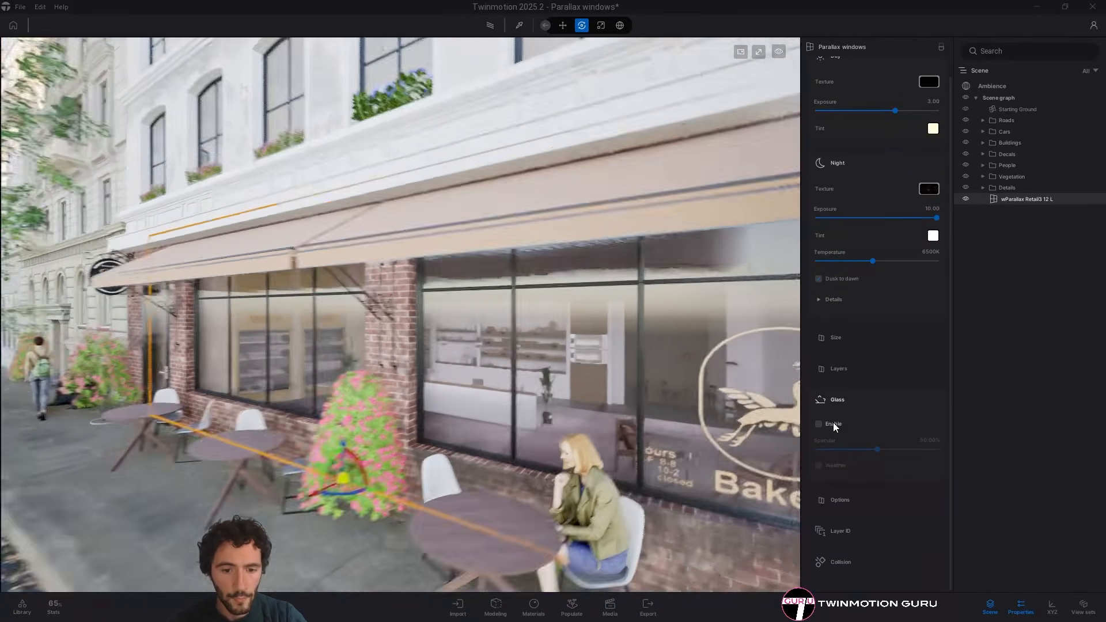
key(w)
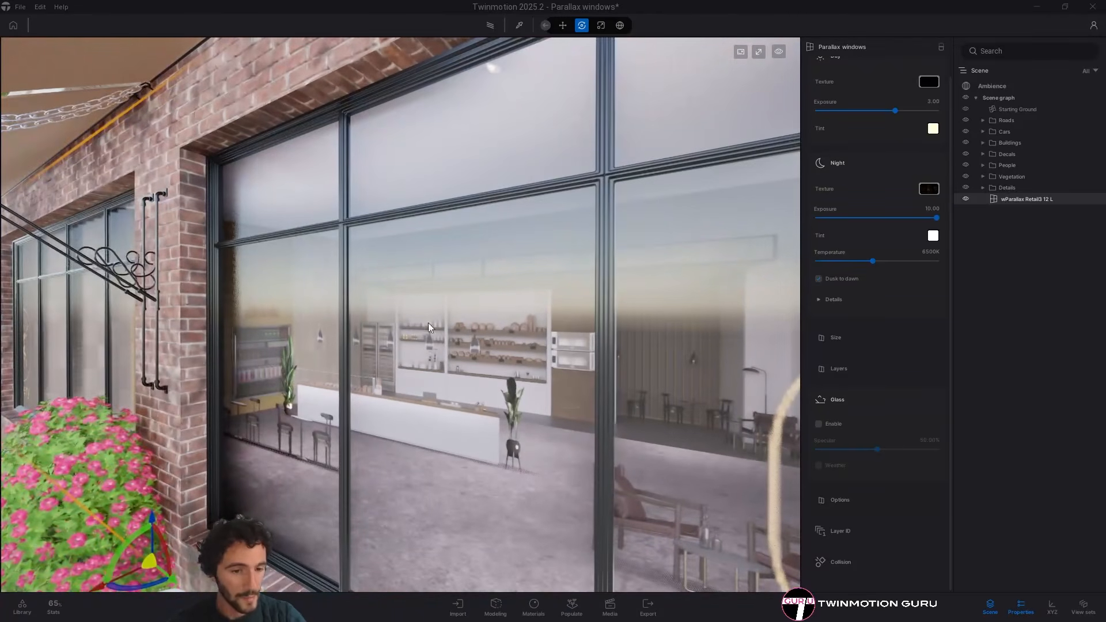
click(820, 424)
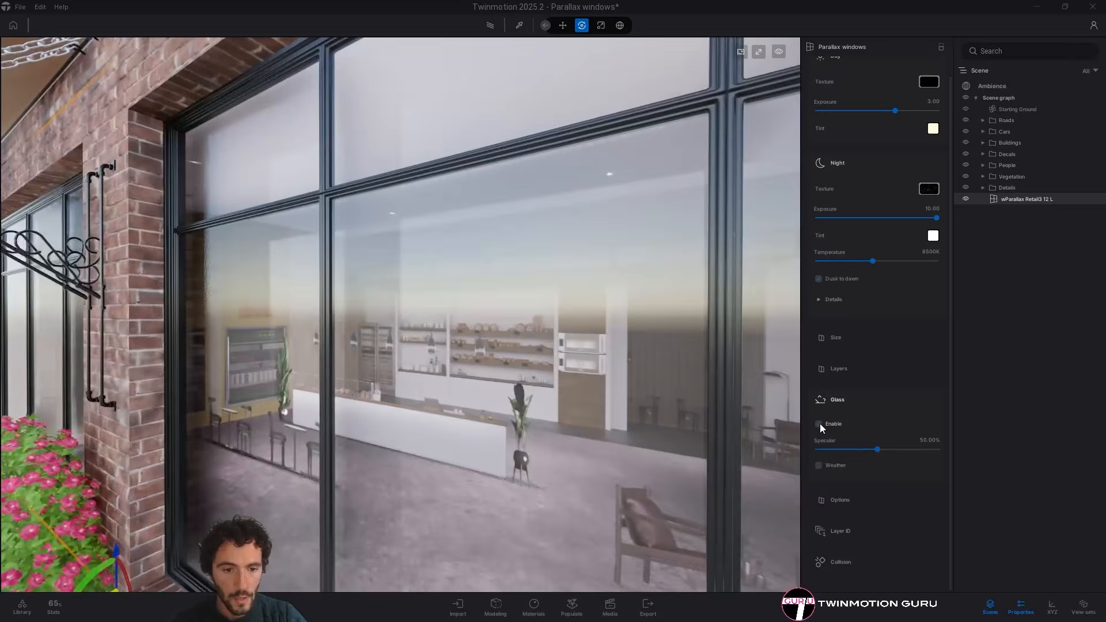
click(820, 424)
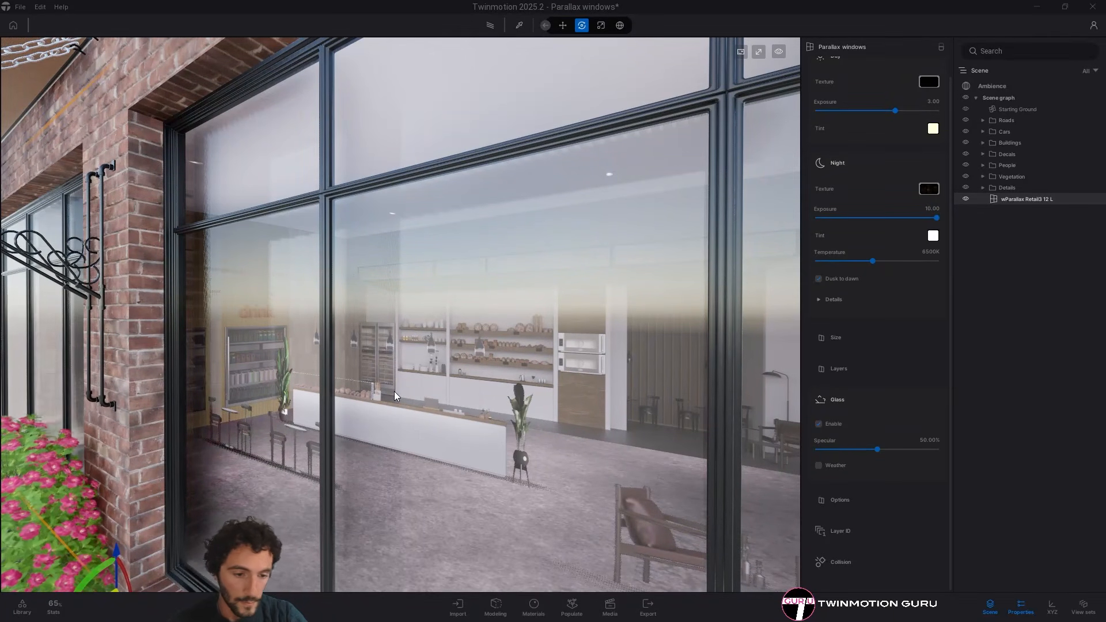
key(s)
mouse_move(513, 412)
right_down()
mouse_move(460, 408)
mouse_move(514, 411)
right_up()
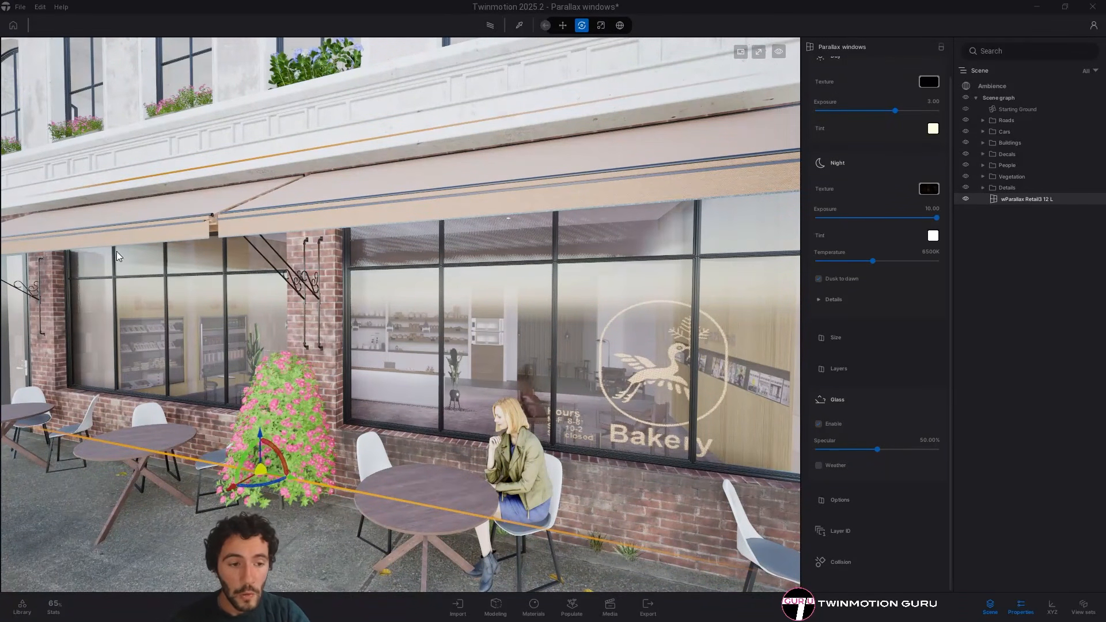
Disable the glass on the café's parallax window and compare the interior close up and from the street
key(w)
right_drag(497, 268, 370, 164)
key(s)
right_drag(392, 326, 489, 288)
click(819, 424)
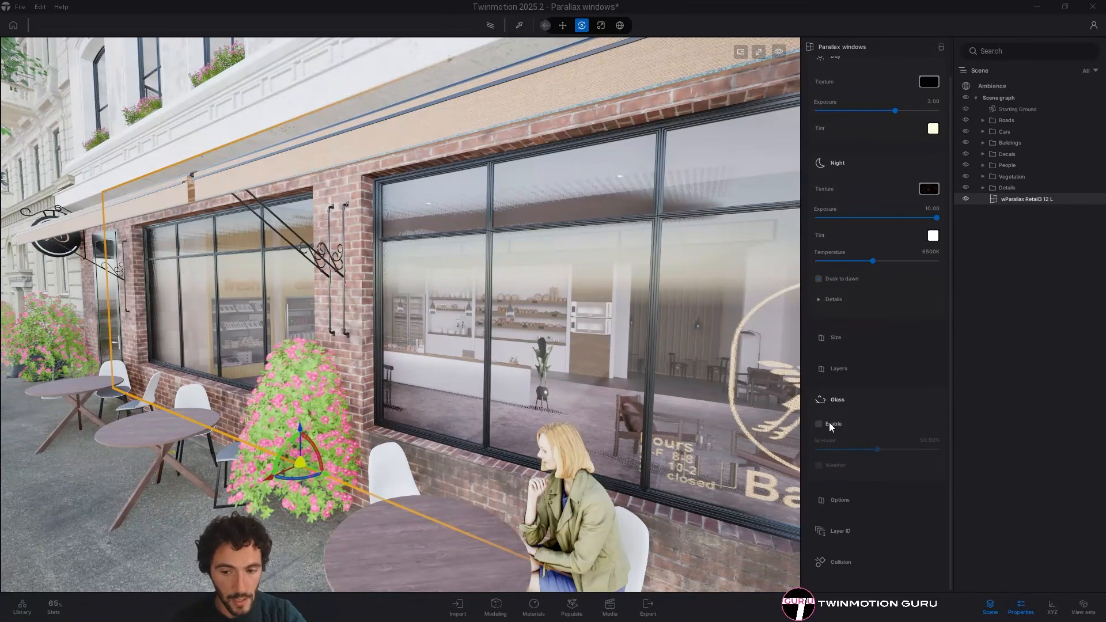
key(s)
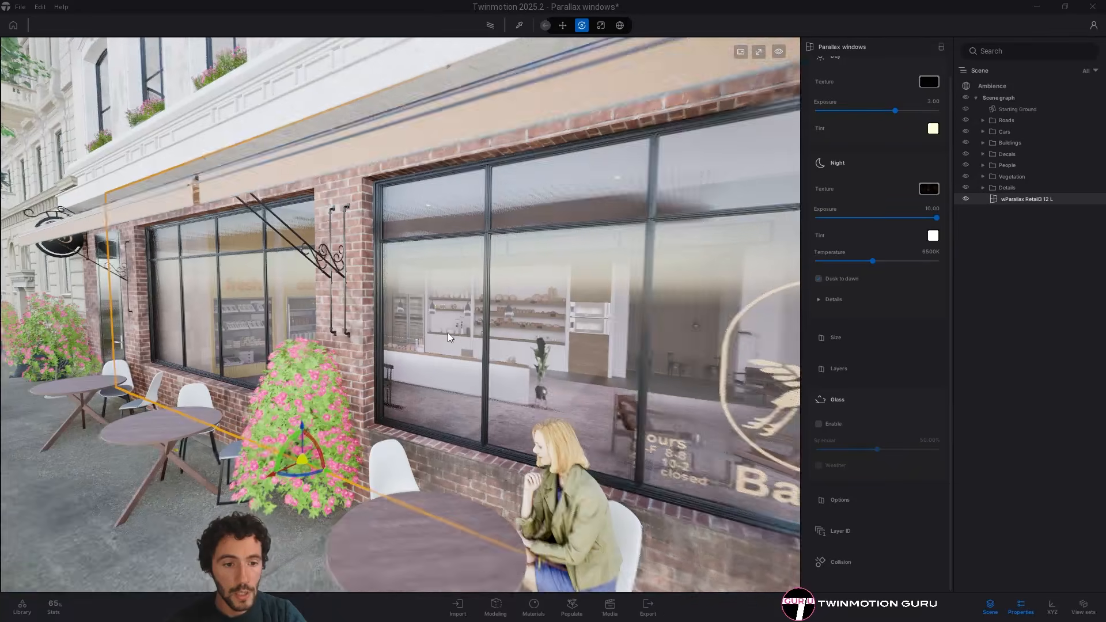
right_drag(448, 333, 354, 387)
key(s)
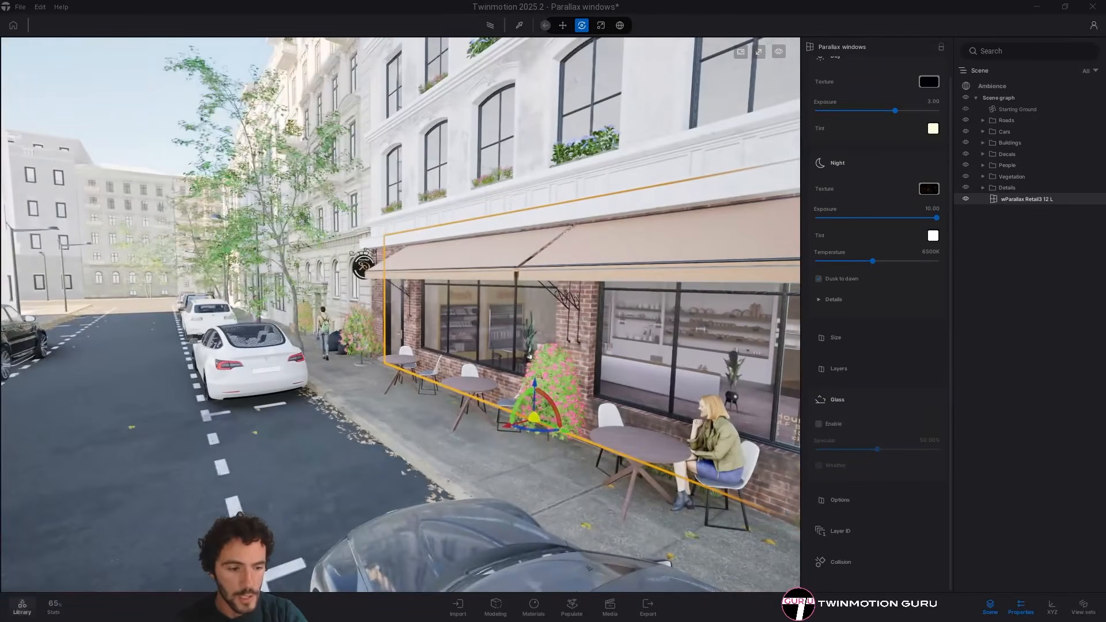
Place a 10 m box primitive on the empty ground beside the café building
click(22, 604)
key(s)
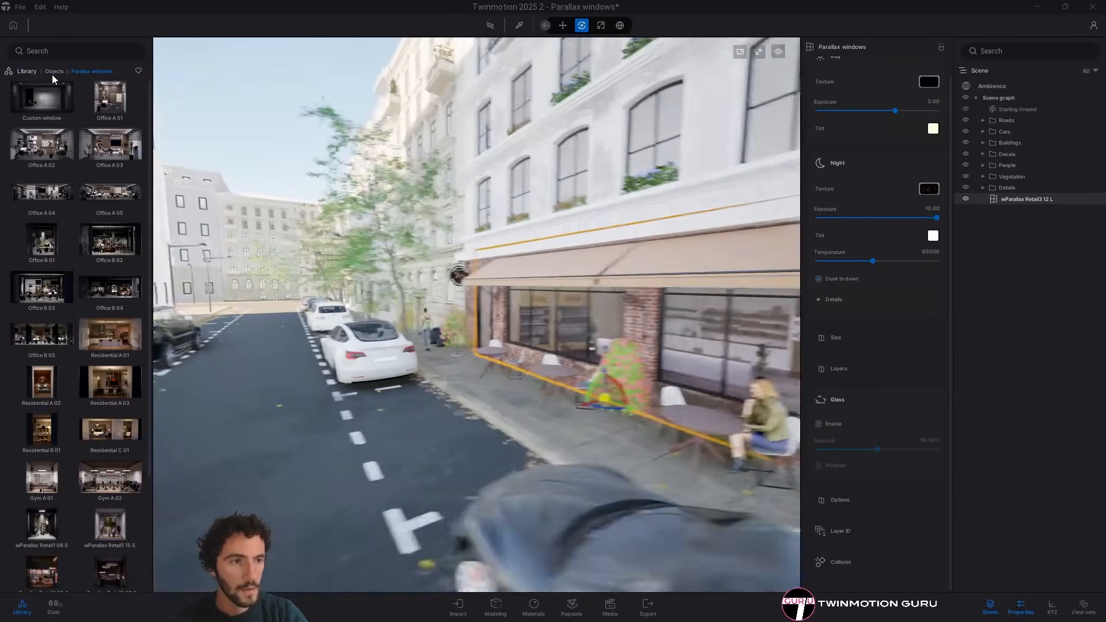
click(52, 74)
right_drag(438, 226, 634, 240)
key(w)
key(s)
key(d)
key(a)
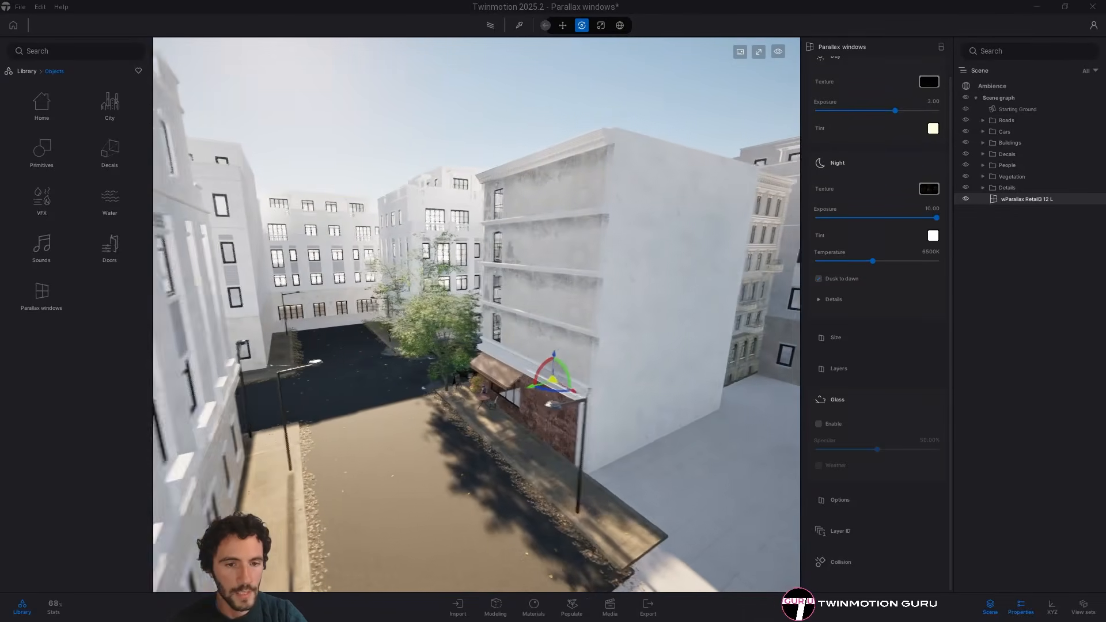
right_drag(246, 239, 305, 198)
key(w)
click(43, 151)
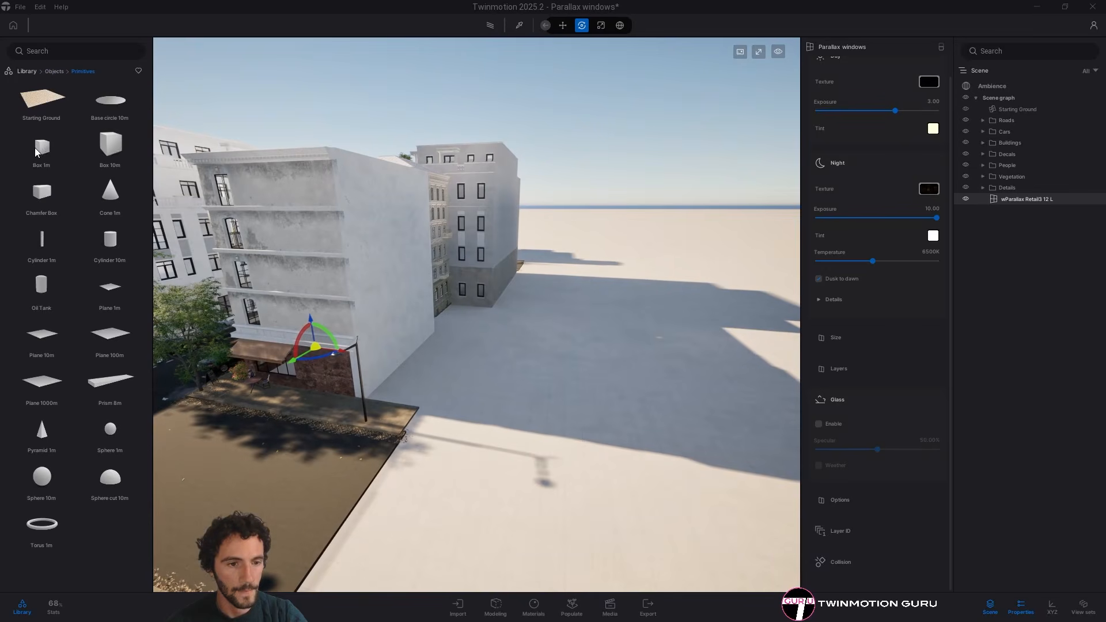
drag(116, 154, 475, 316)
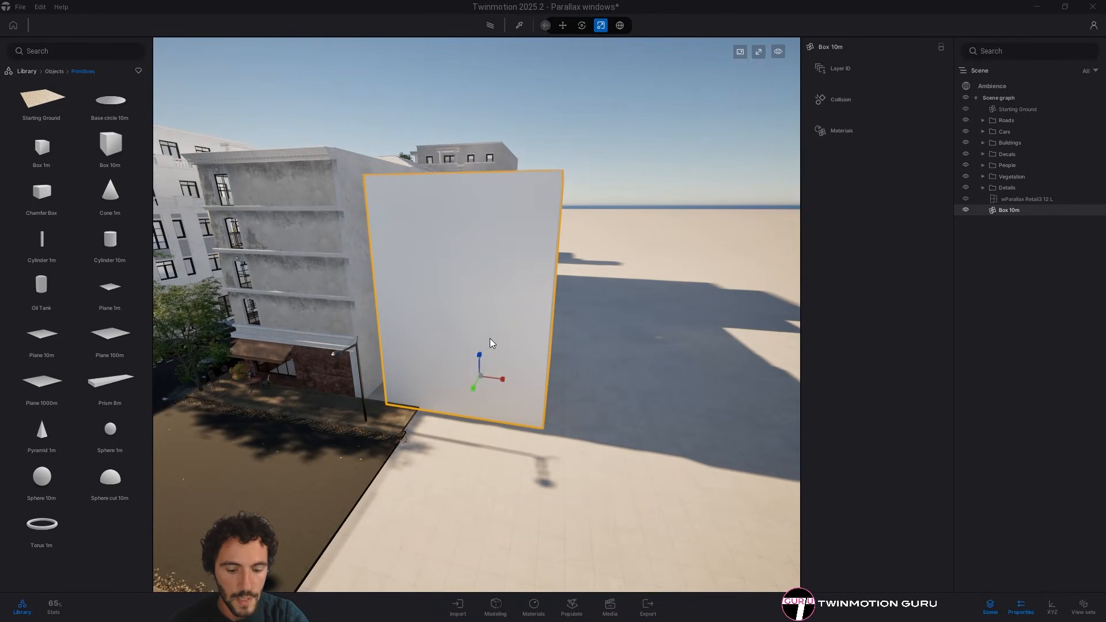
Duplicate the 10 m box alongside the first one and reduce the copy's height
key(r)
alt+drag(513, 379, 662, 399)
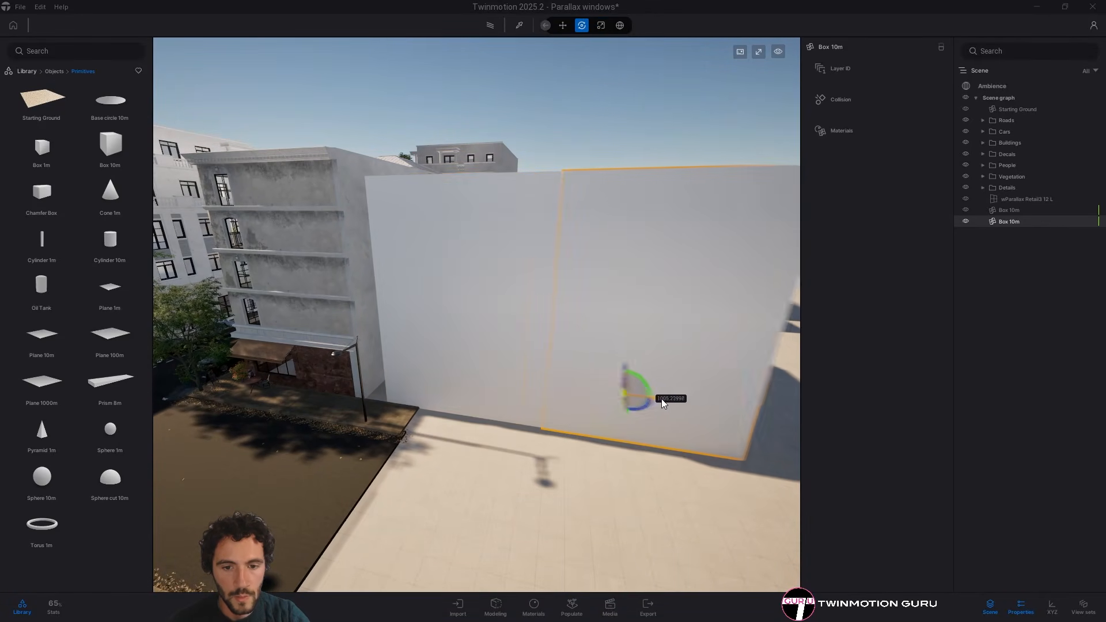
click(569, 382)
key(Tab)
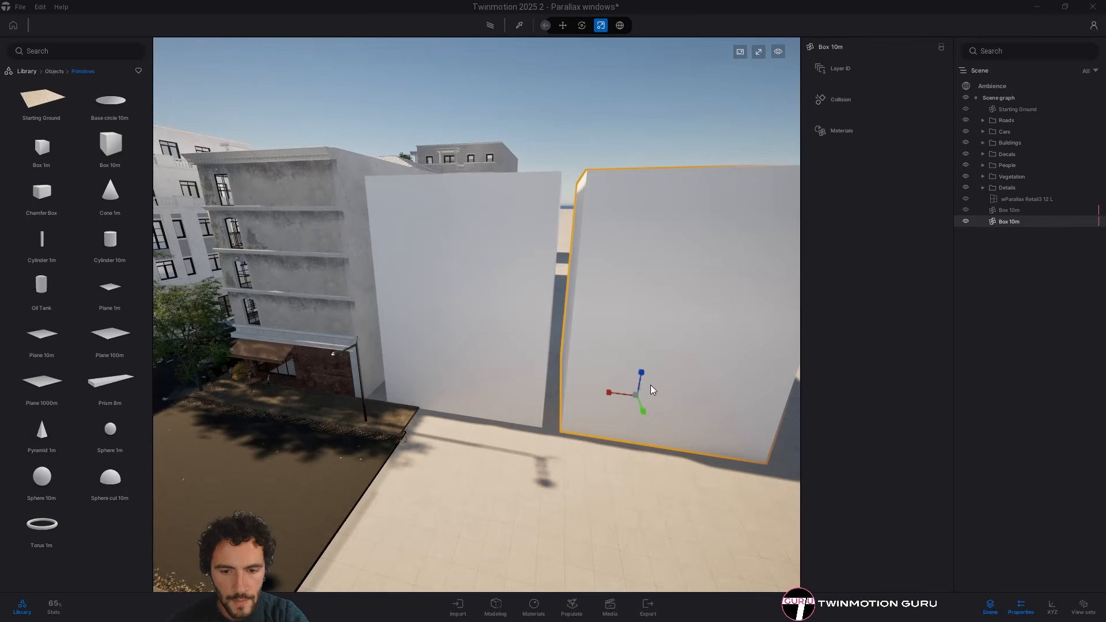
drag(640, 372, 641, 401)
key(Escape)
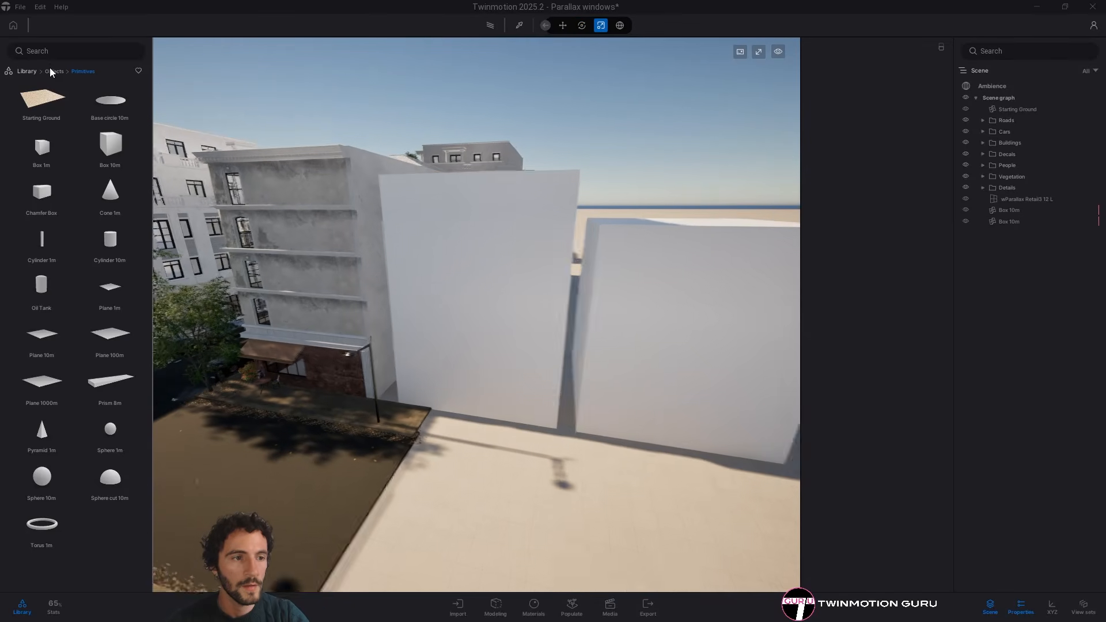
Place the Office B 02, Office B 01 and Office A 01 parallax windows on the first box's facade
click(55, 71)
click(46, 288)
key(w)
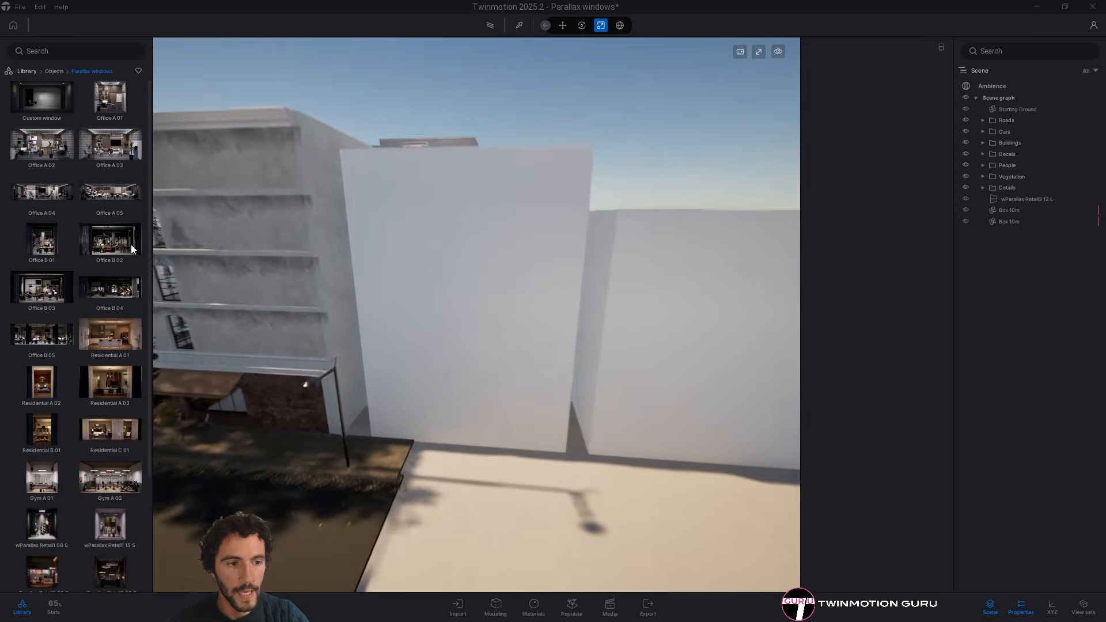
drag(130, 244, 461, 457)
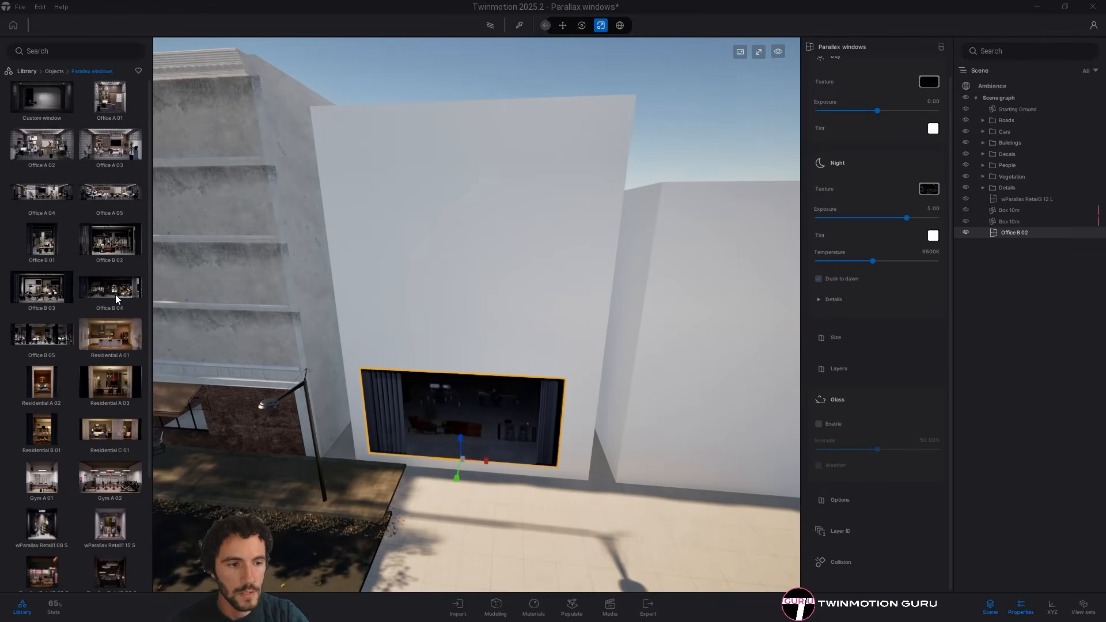
drag(49, 264, 451, 327)
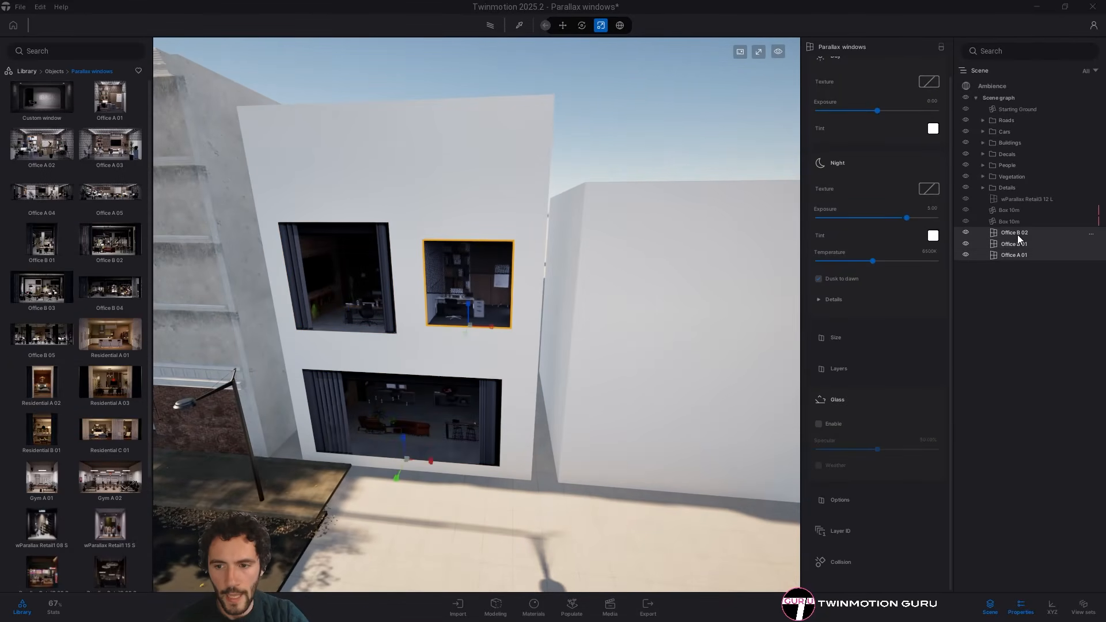
Enable glass on the three office parallax windows together and compare them with the glass on and off
click(819, 424)
key(Up)
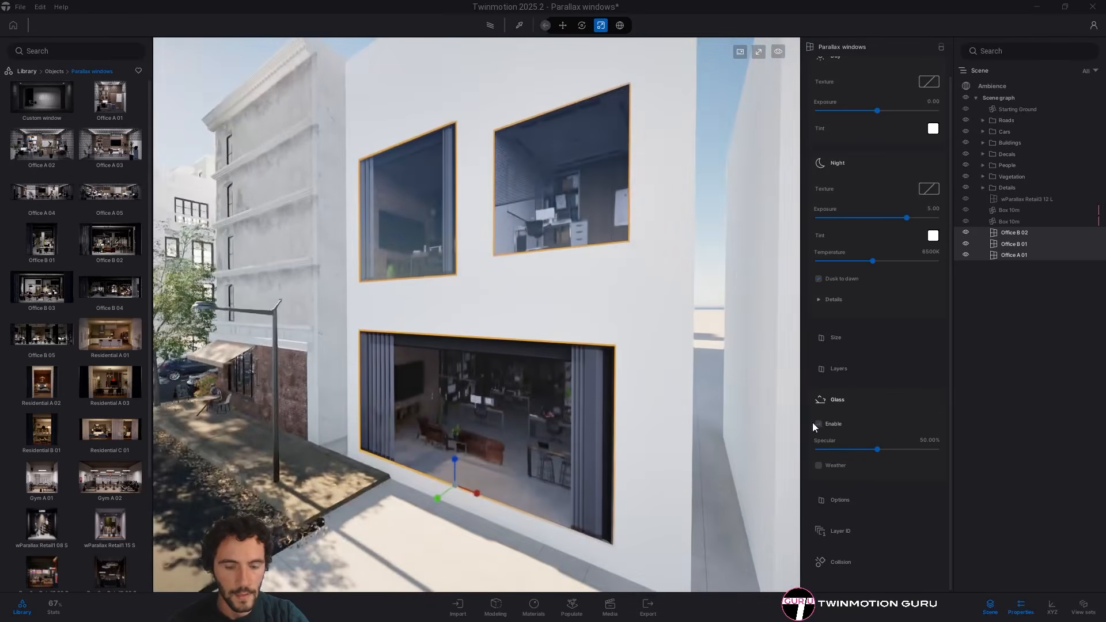
click(819, 424)
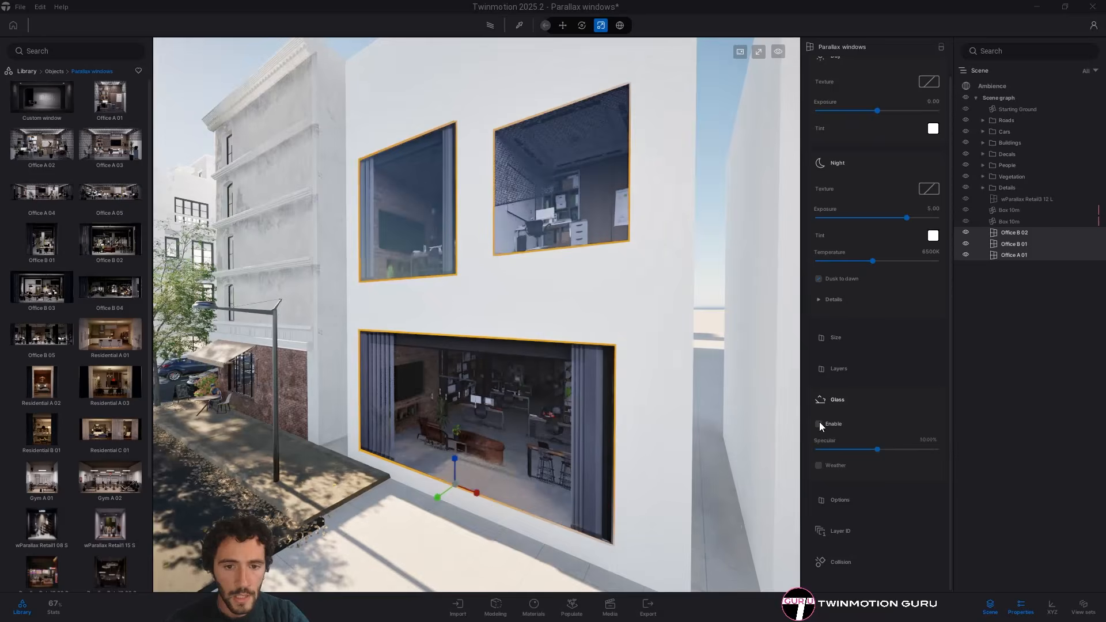
scroll(590, 289, down, 2)
shift+middle_drag(590, 290, 500, 218)
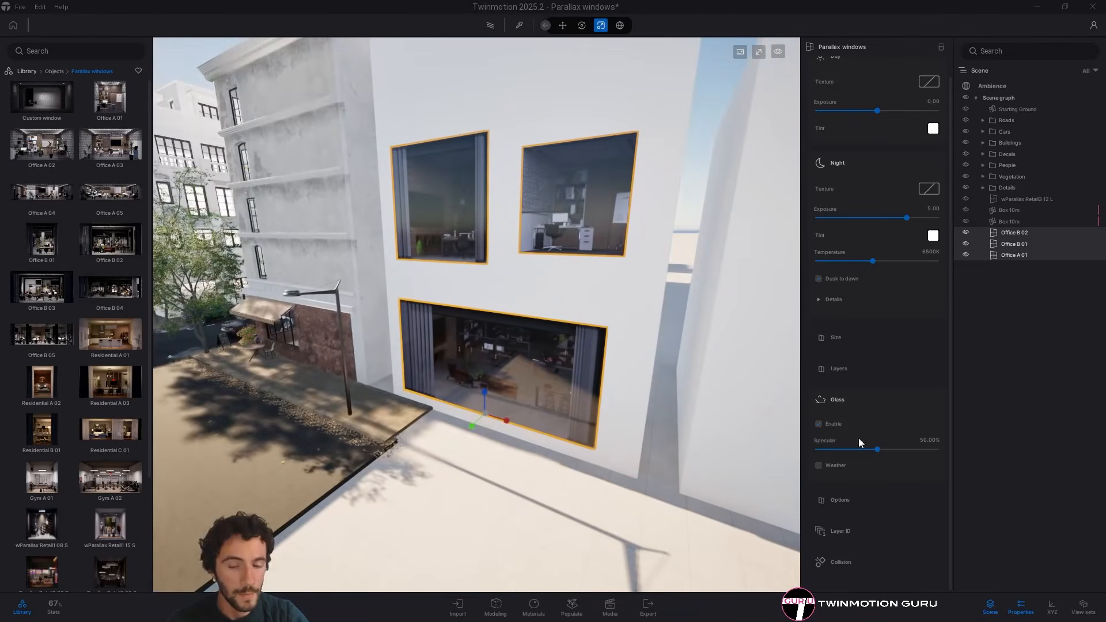
Examine the glass reflections and interior depth of the office parallax windows from several angles and close up
key(w)
key(e)
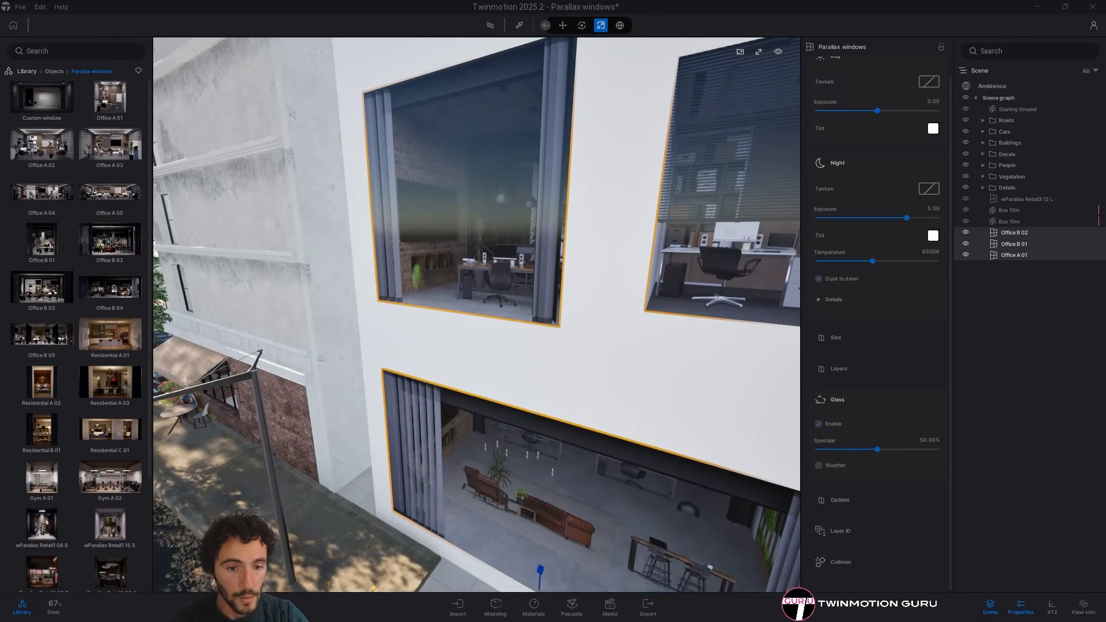
right_drag(346, 271, 423, 236)
right_drag(209, 63, 313, 102)
key(s)
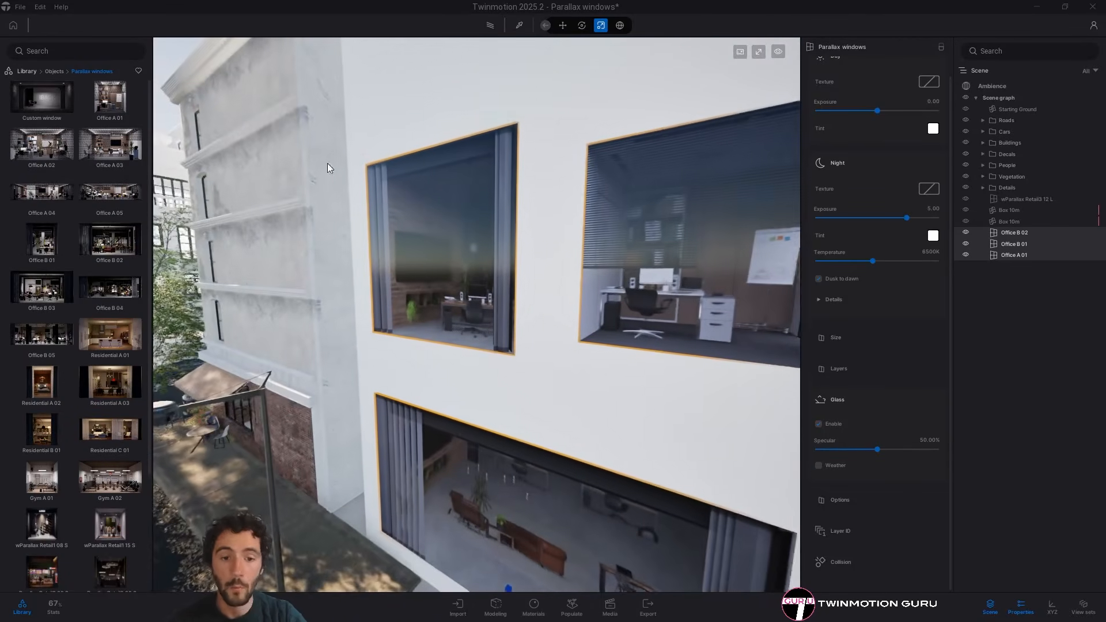
right_drag(458, 199, 487, 191)
key(s)
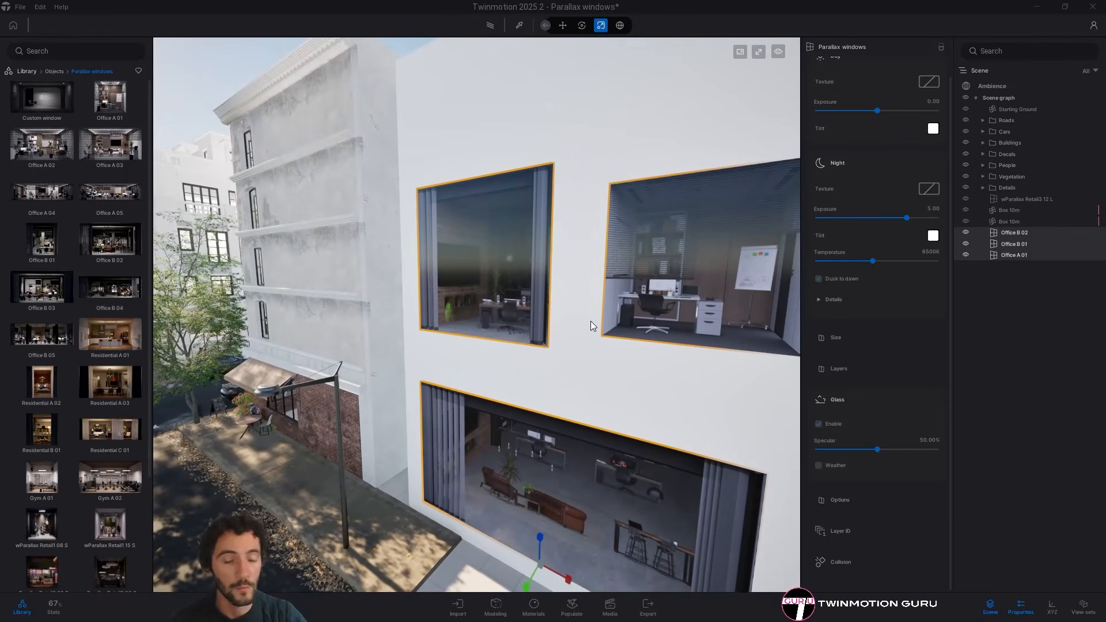
key(w)
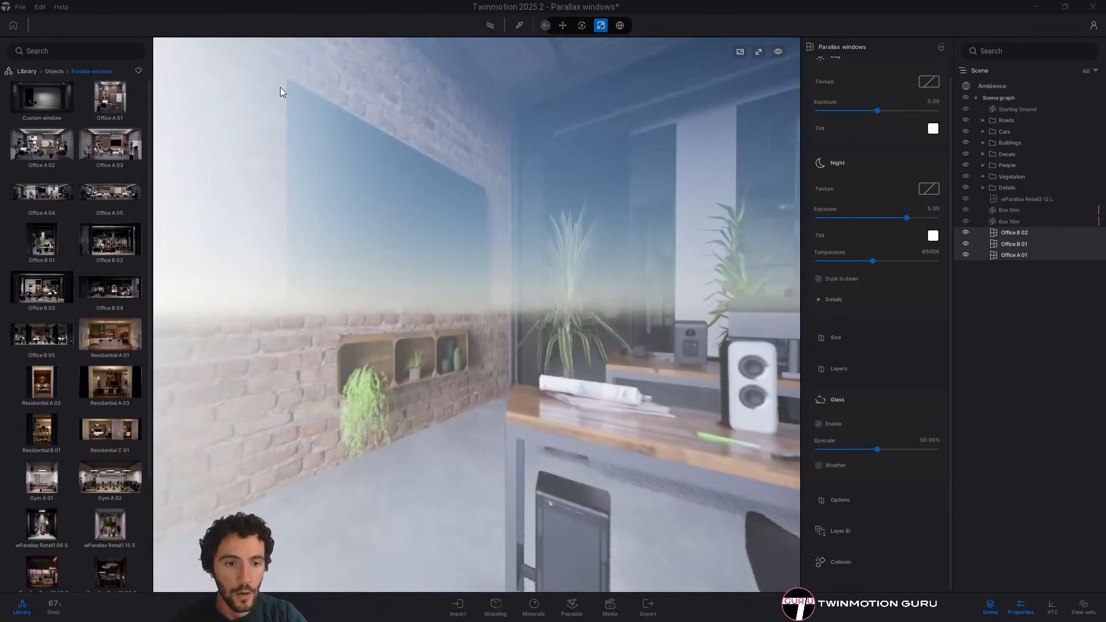
key(s)
key(a)
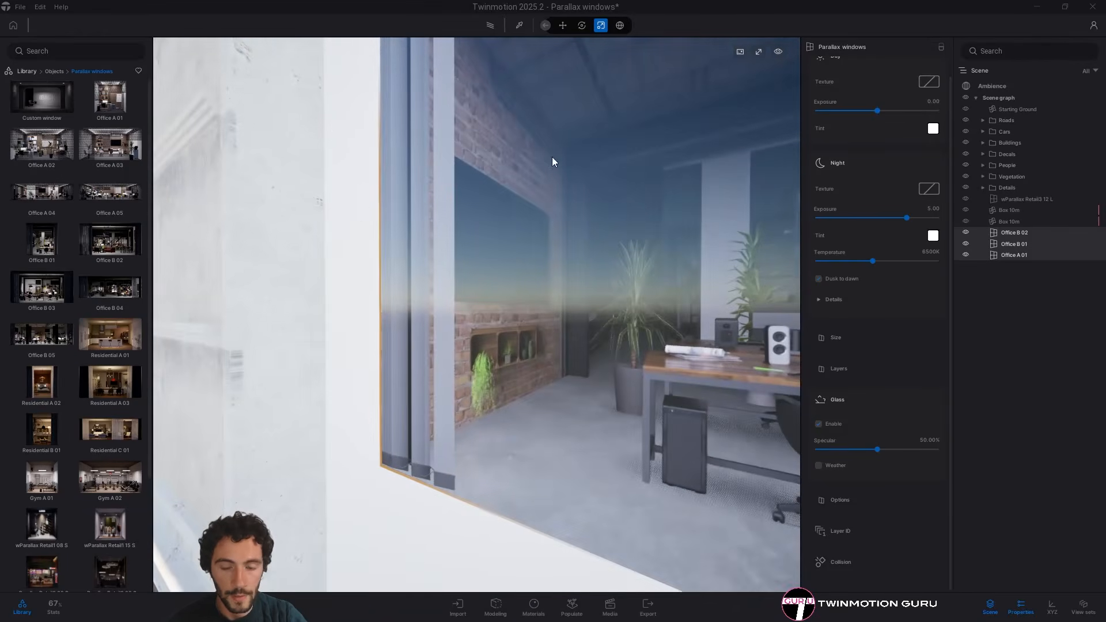
key(d)
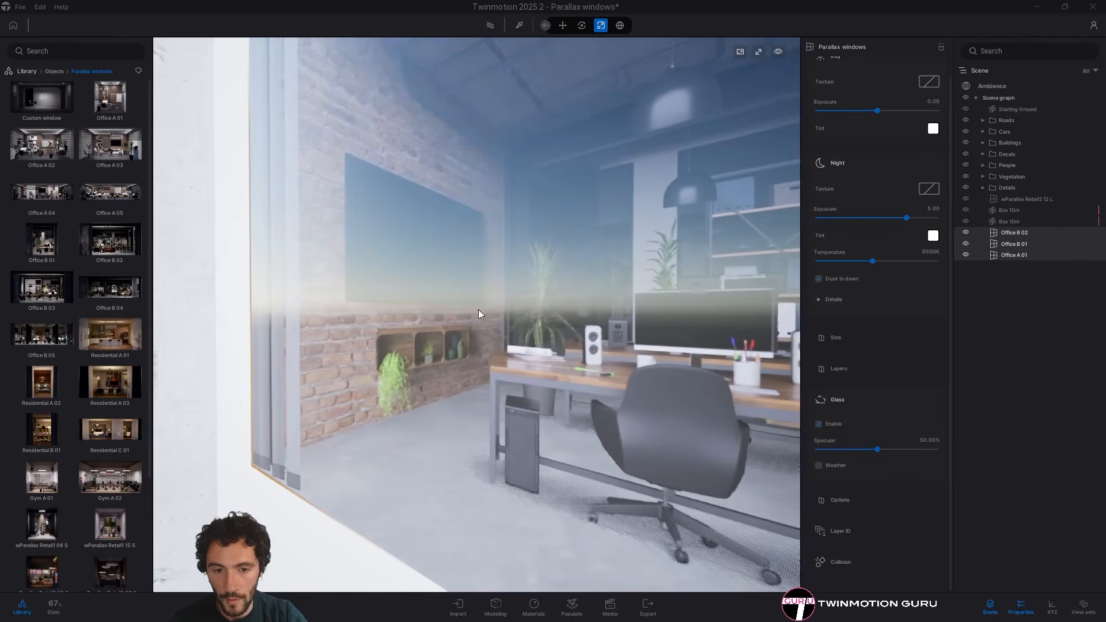
Delete the two 10 m boxes together with the three office parallax windows
key(s)
key(a)
right_drag(495, 288, 622, 288)
key(s)
click(1013, 211)
shift+click(1024, 257)
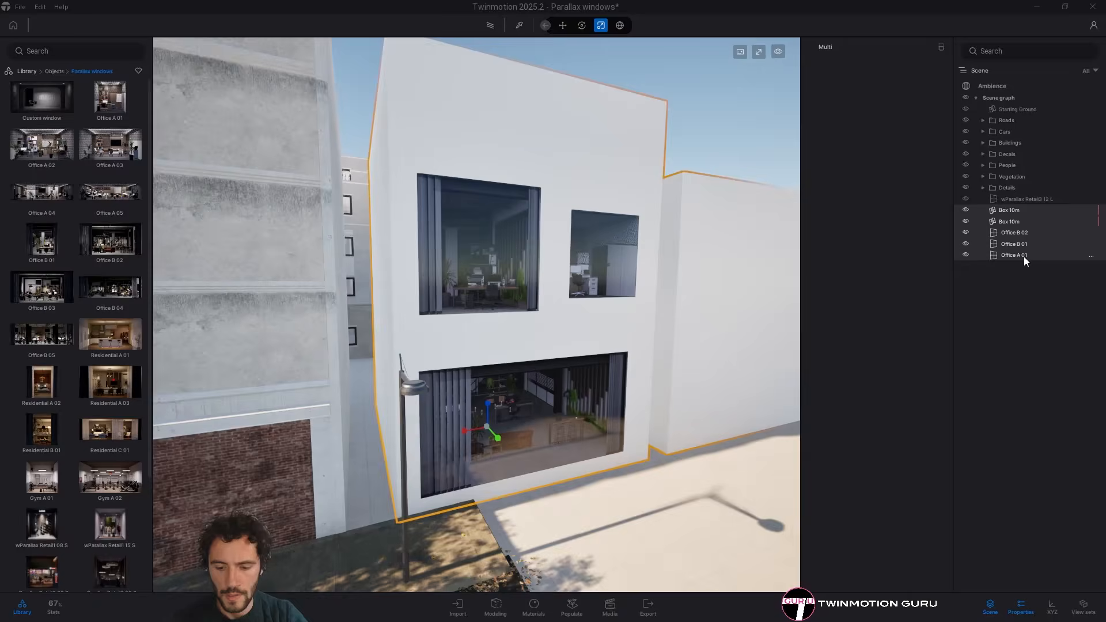
key(Delete)
Bring up the corner culling options of the wParallax Retail3 12 L bakery window in place of its glass settings
double_click(1024, 199)
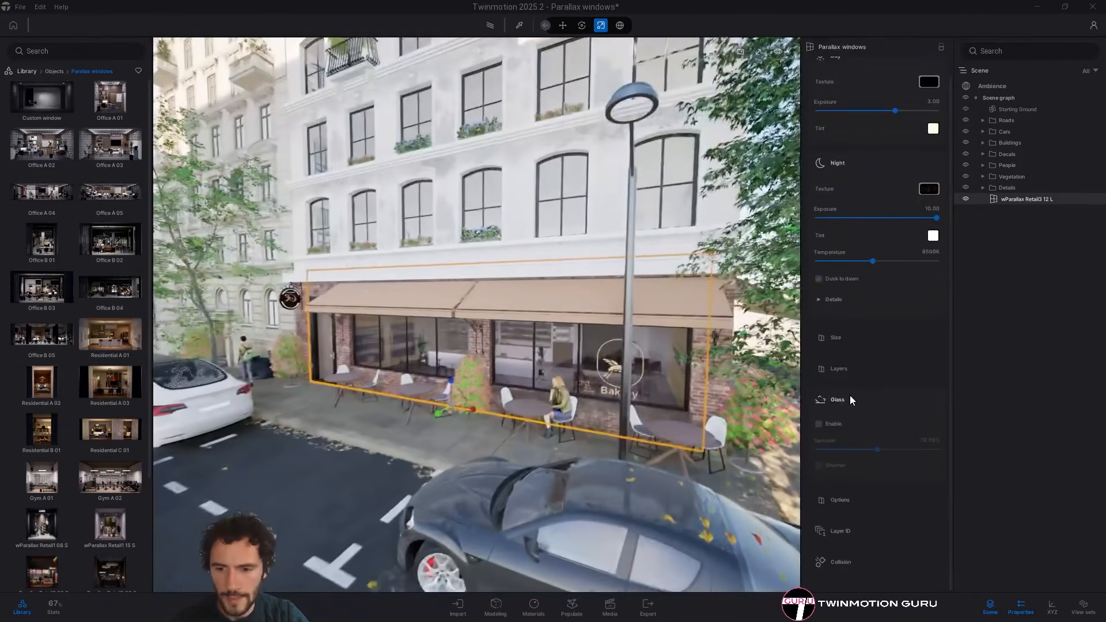
click(847, 397)
click(848, 445)
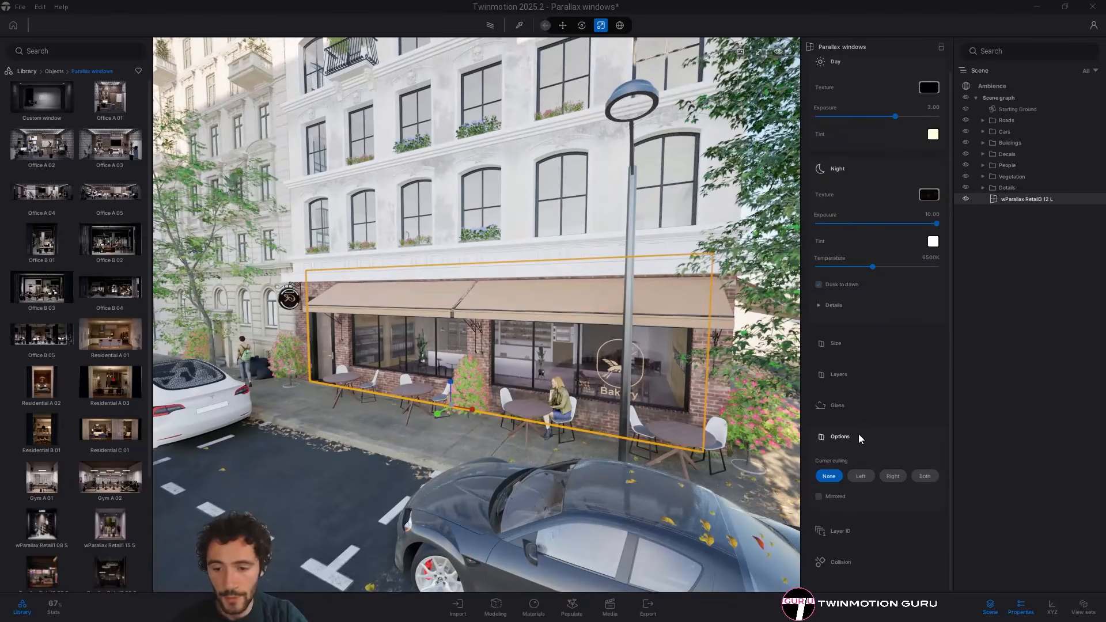
Examine the bakery interior and its side walls through the café's windows from several angles
key(w)
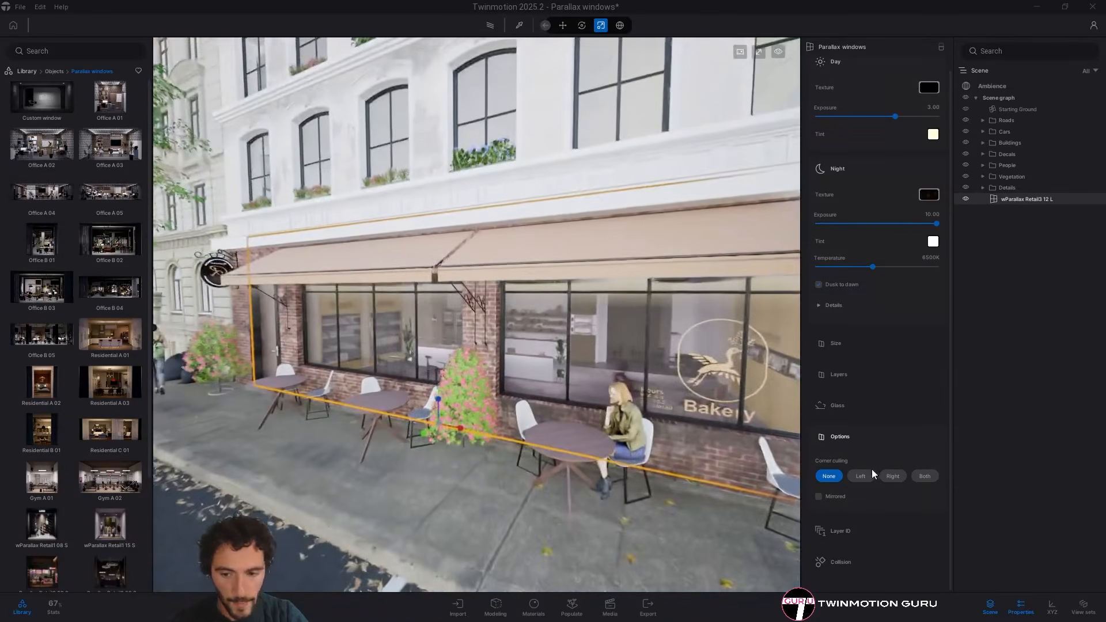
key(a)
key(s)
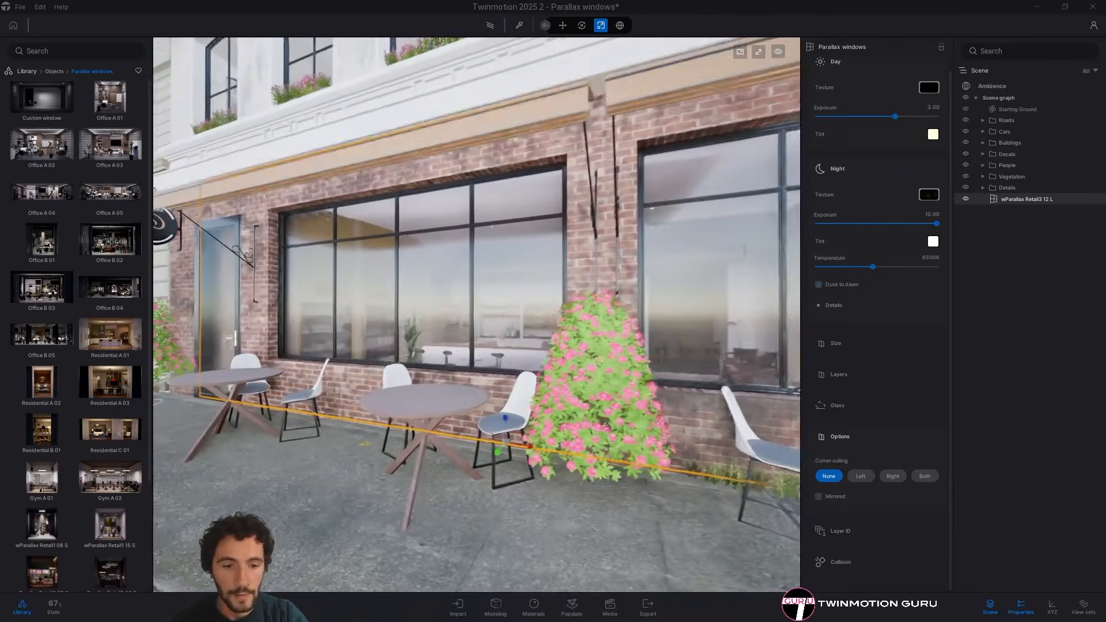
right_drag(463, 333, 473, 319)
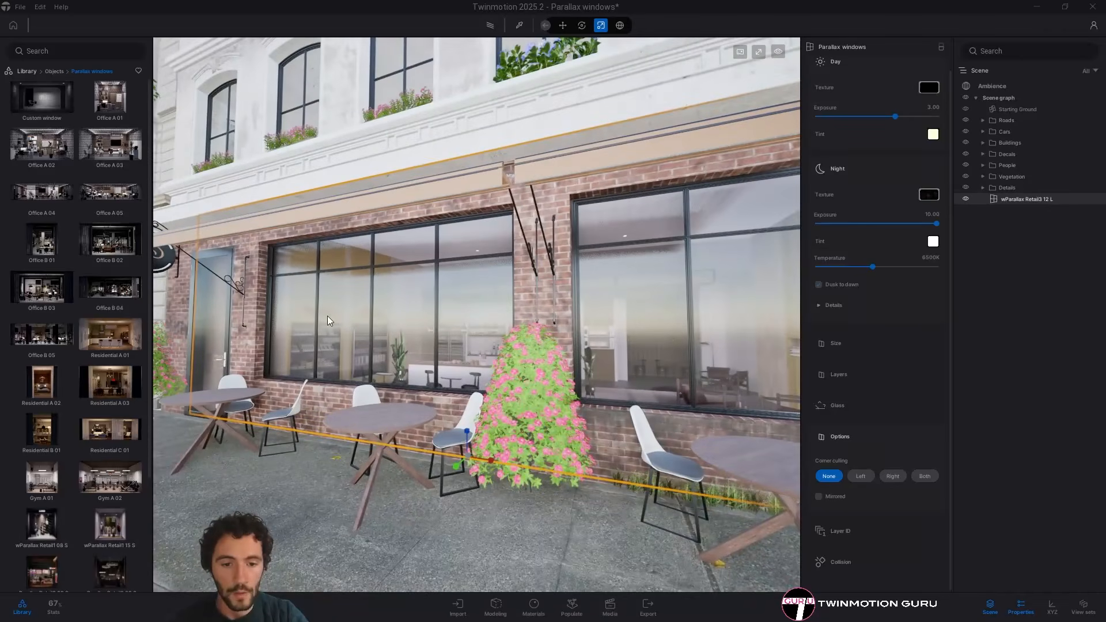
key(Escape)
key(d)
key(s)
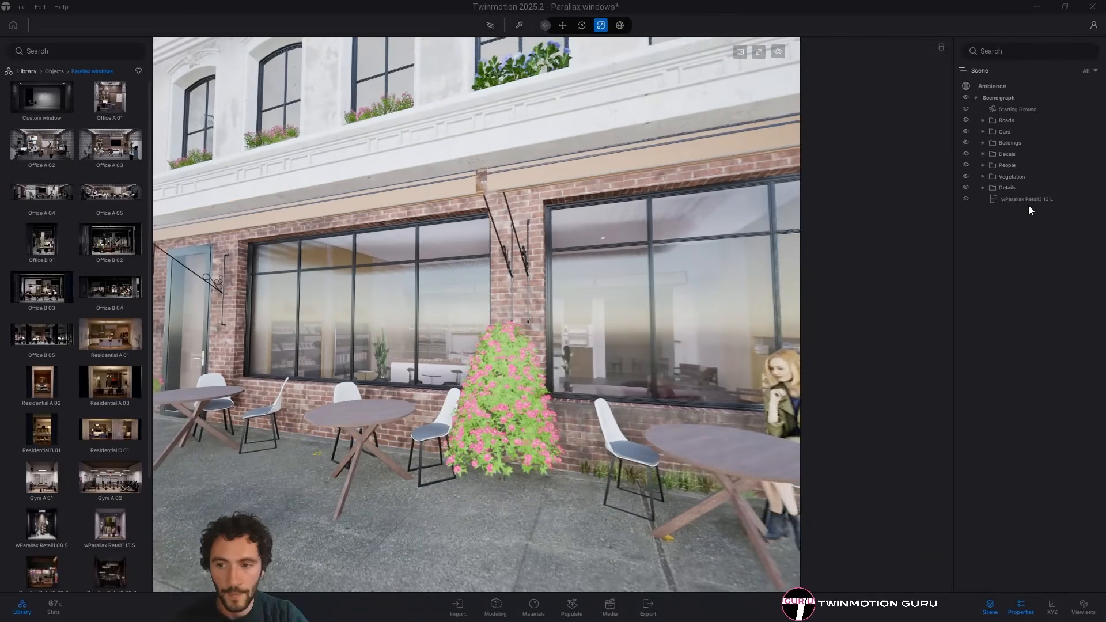
click(1027, 199)
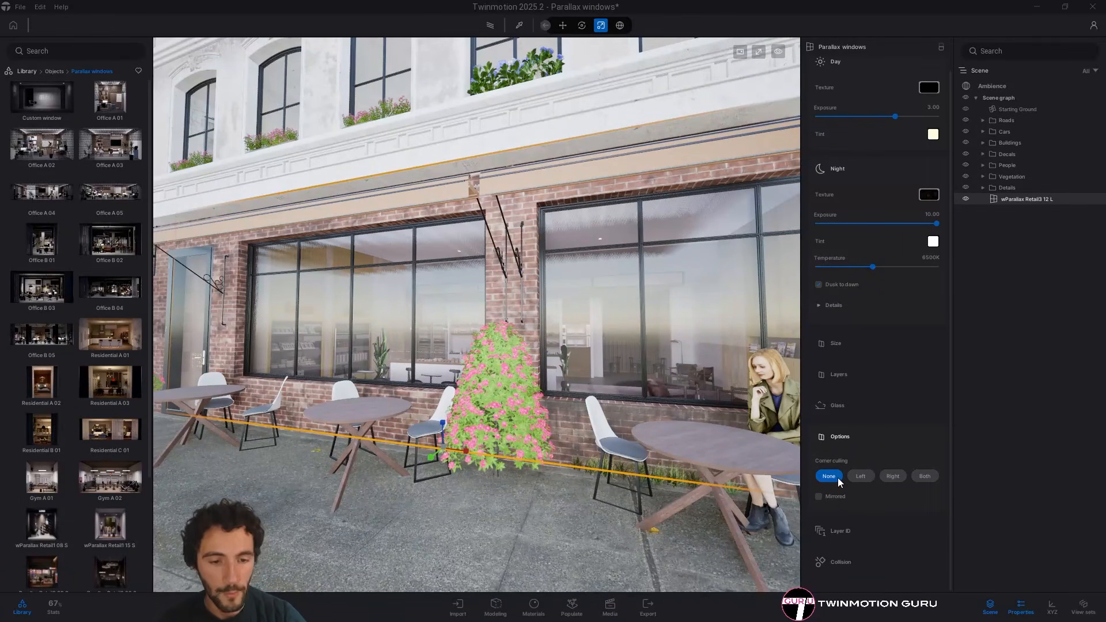
key(d)
right_drag(793, 427, 774, 422)
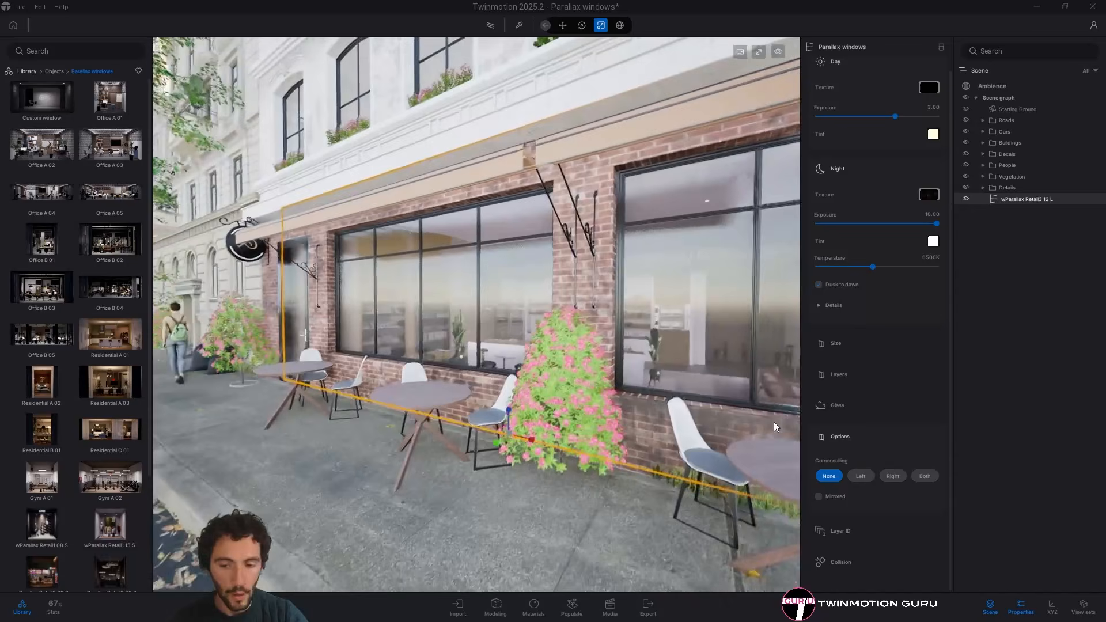
key(w)
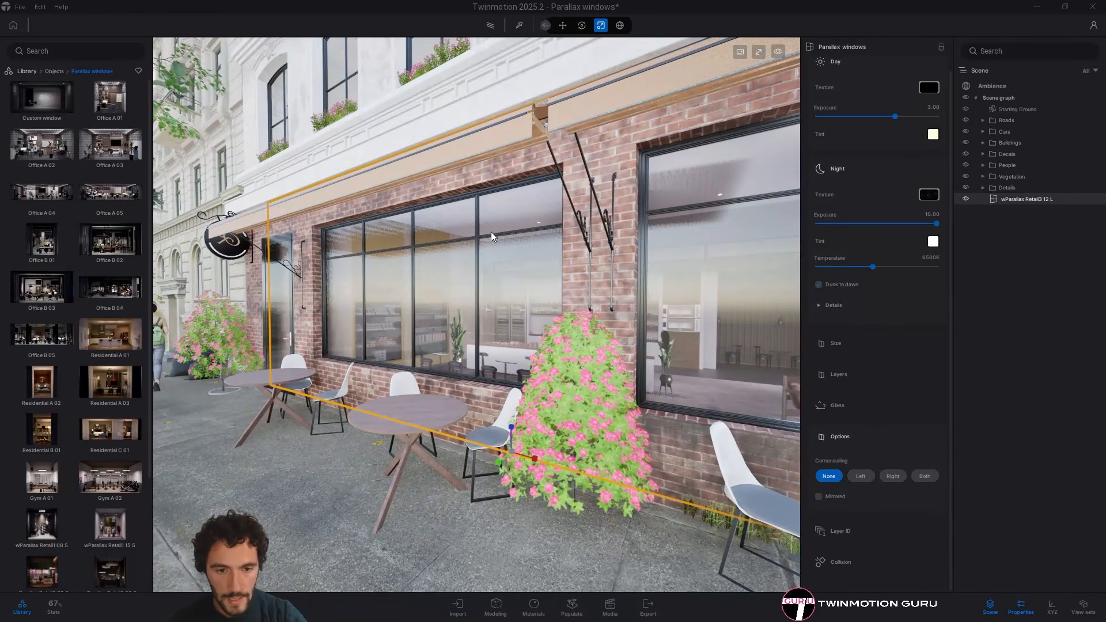
Set the bakery window's corner culling to Left and examine the interior close up and from the street
click(861, 476)
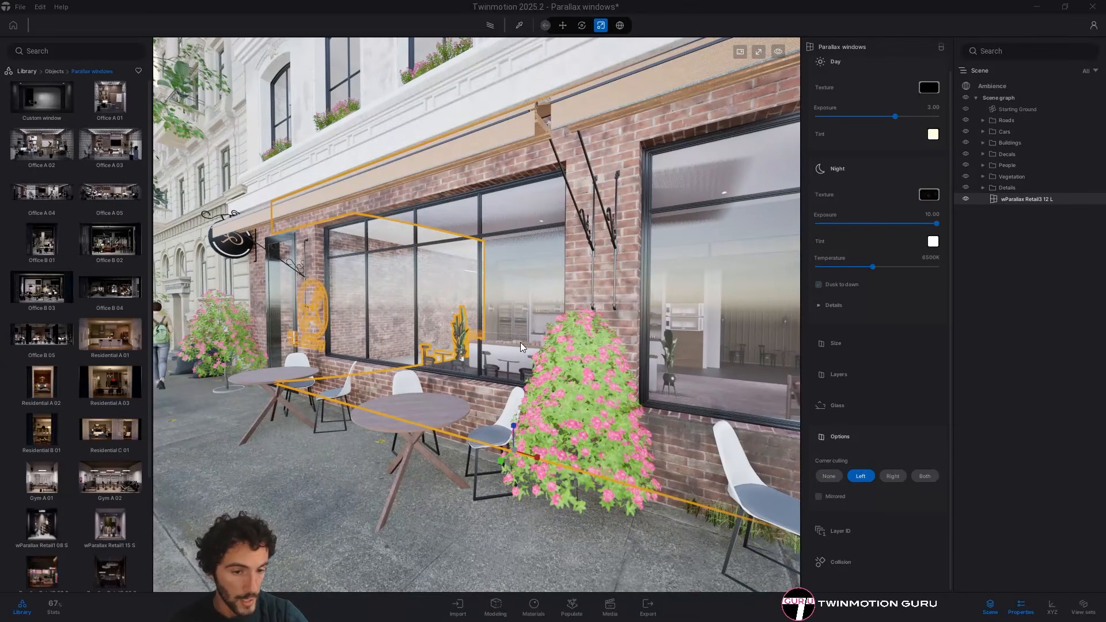
right_drag(521, 343, 403, 328)
key(w)
key(w)
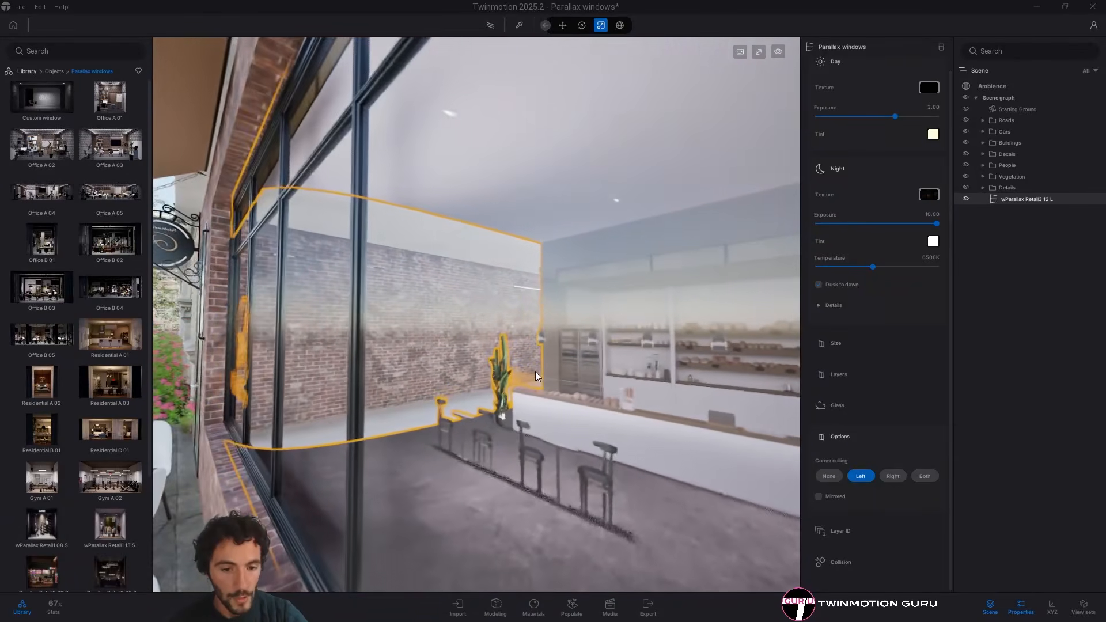
key(s)
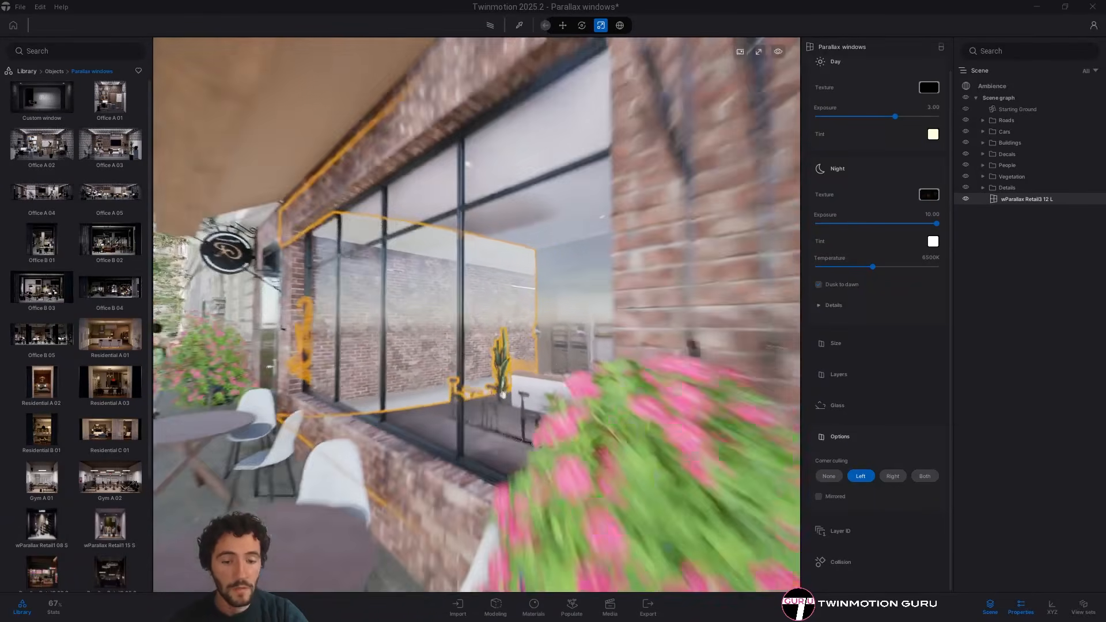
key(s)
mouse_move(375, 269)
right_down()
mouse_move(455, 268)
mouse_move(375, 268)
right_up()
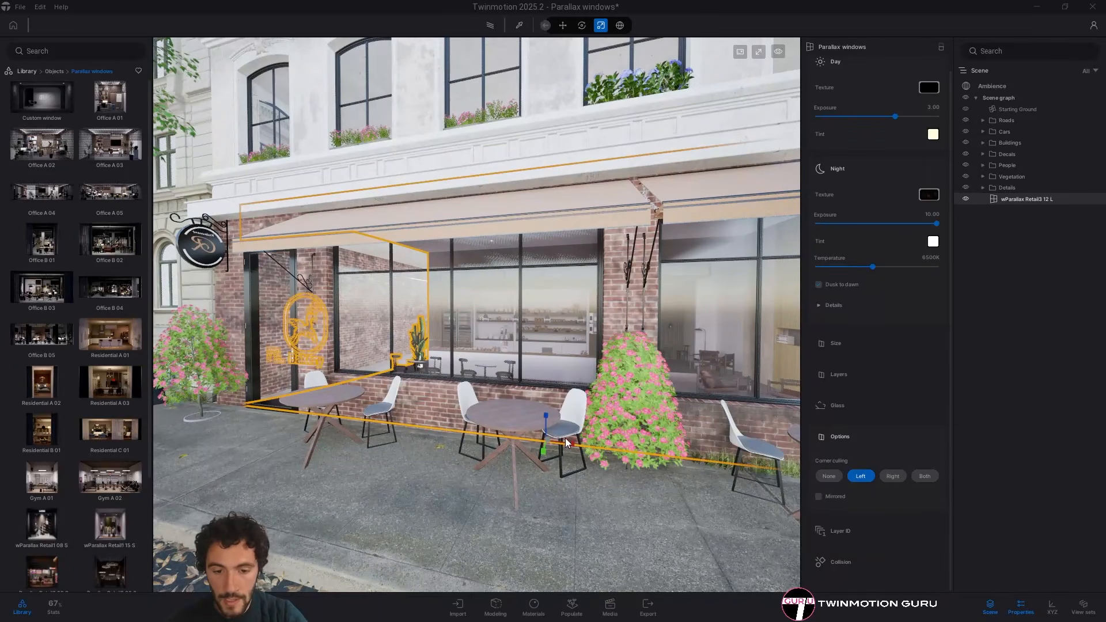
scroll(547, 441, up, 3)
scroll(393, 341, up, 5)
right_drag(393, 341, 518, 334)
Compare the None, Right and Left corner culling modes on the bakery window, ending on None
click(835, 477)
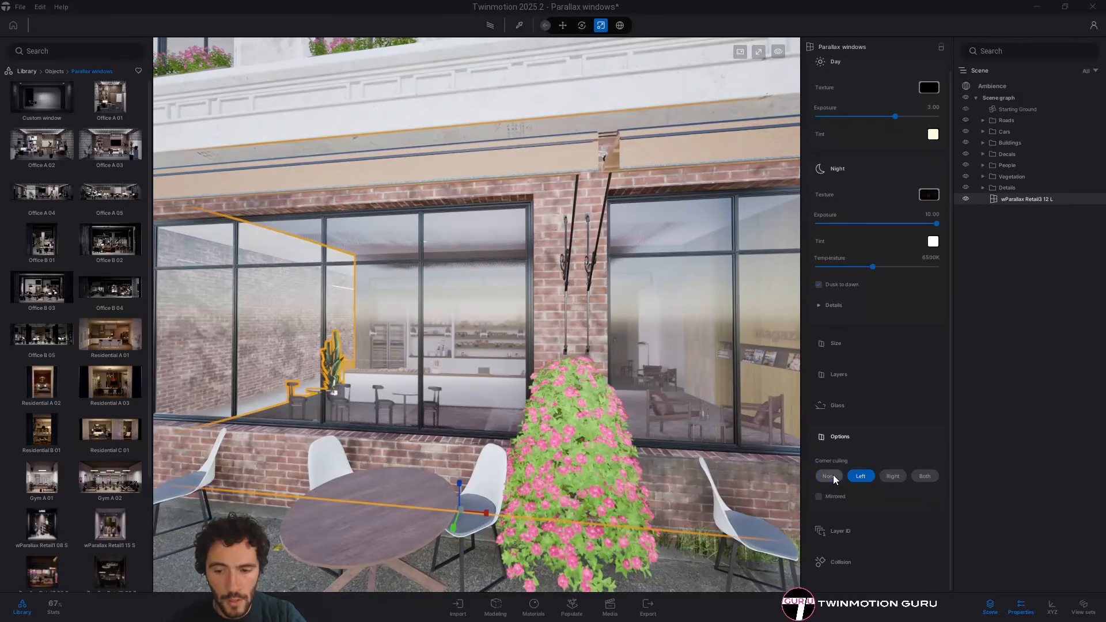
mouse_move(540, 332)
shift+middle_down()
mouse_move(528, 335)
mouse_move(567, 341)
mouse_move(449, 340)
mouse_move(611, 341)
mouse_move(553, 341)
shift+middle_up()
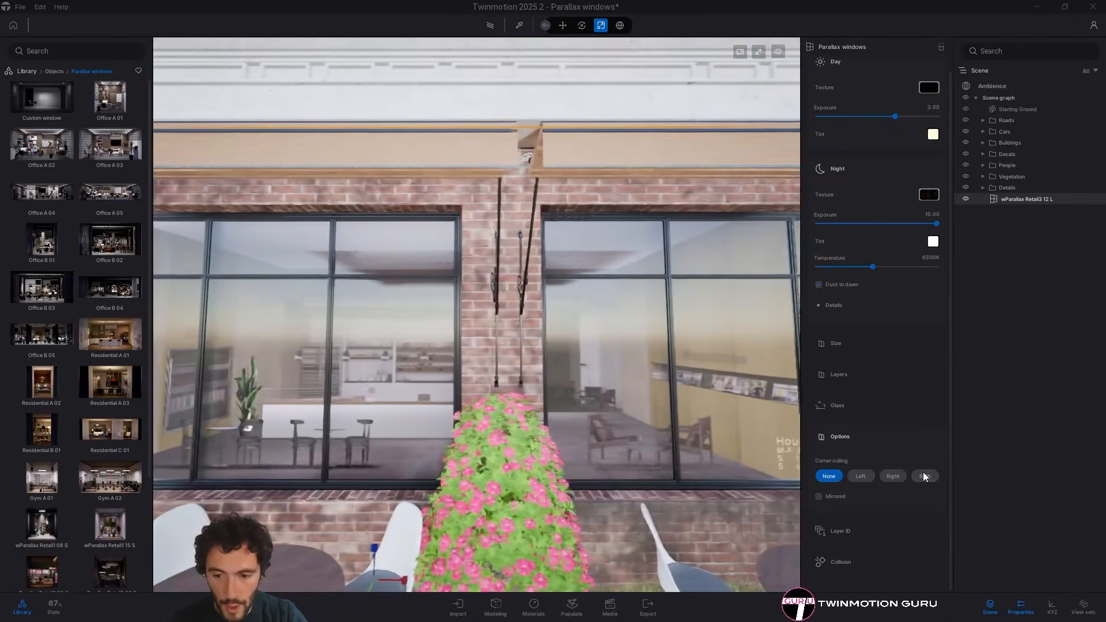
click(896, 477)
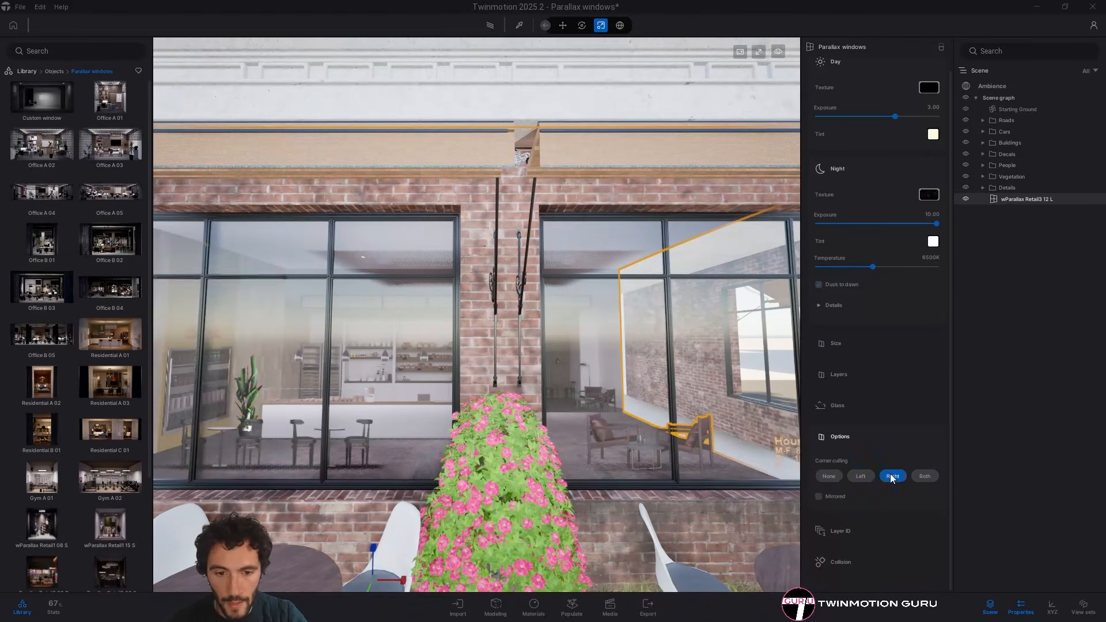
click(870, 475)
click(832, 475)
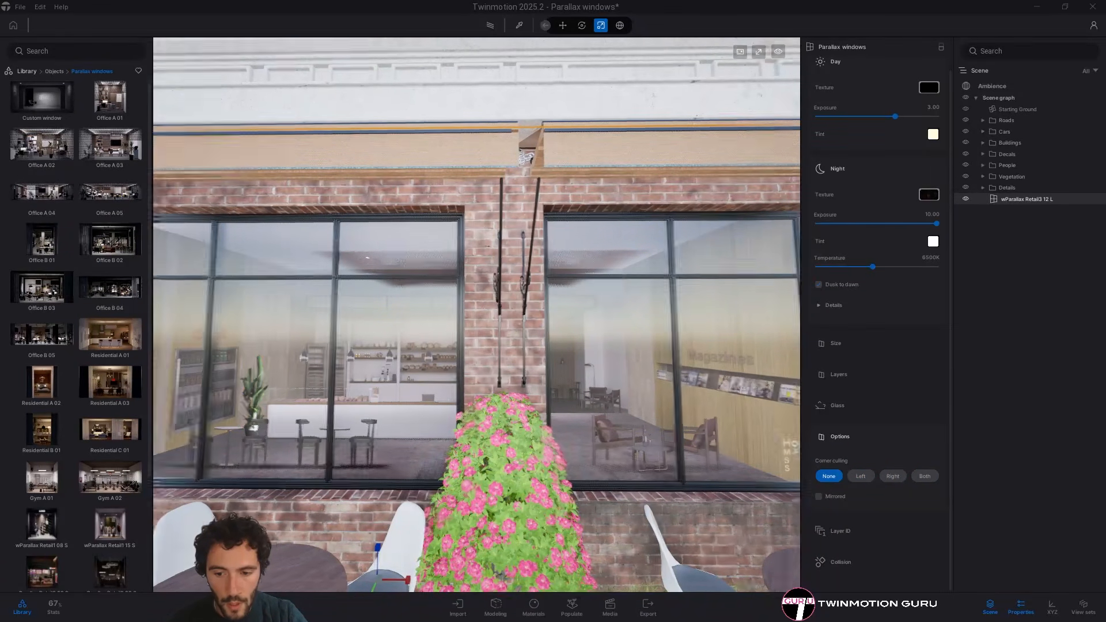
Review the bakery window's Mirrored, Layer ID and Collision options, and clear the selection
key(s)
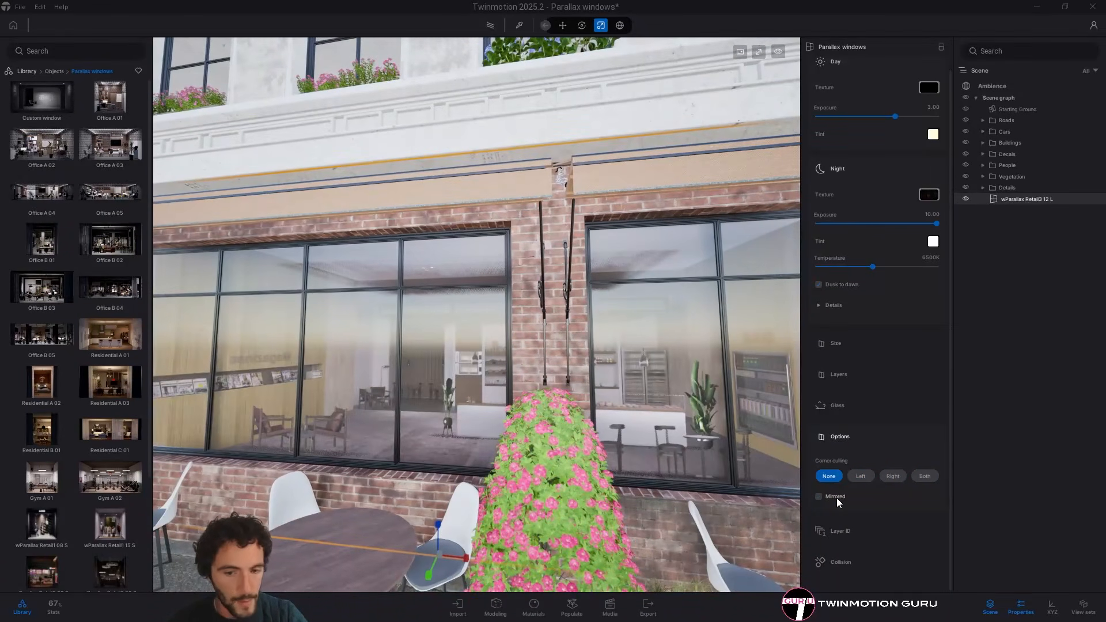
click(839, 436)
click(886, 482)
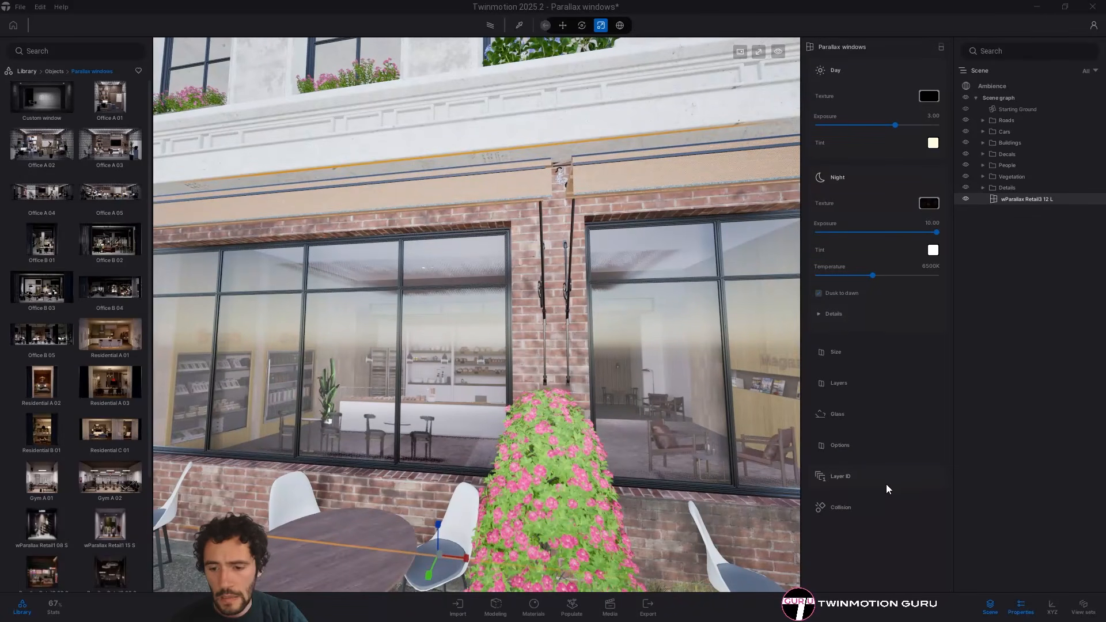
key(s)
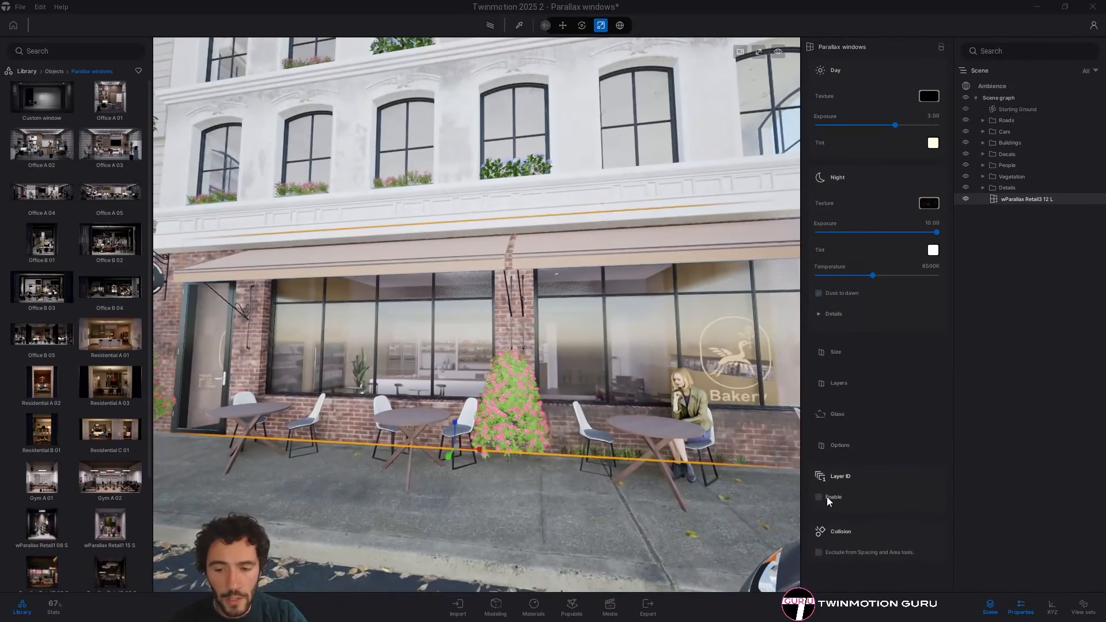
click(841, 478)
click(848, 509)
click(848, 510)
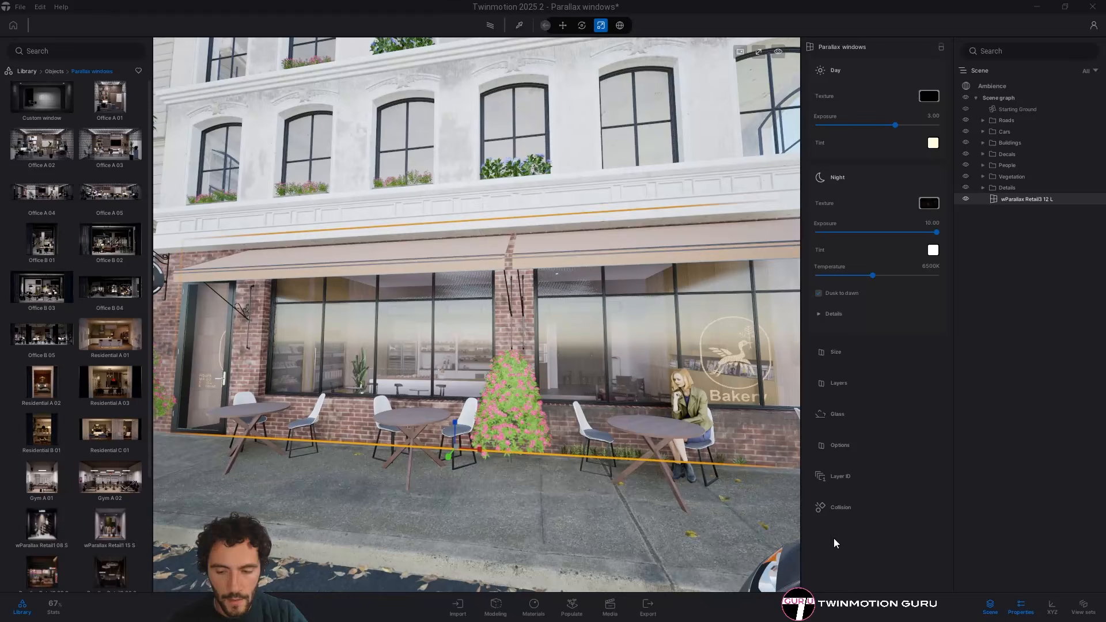
key(s)
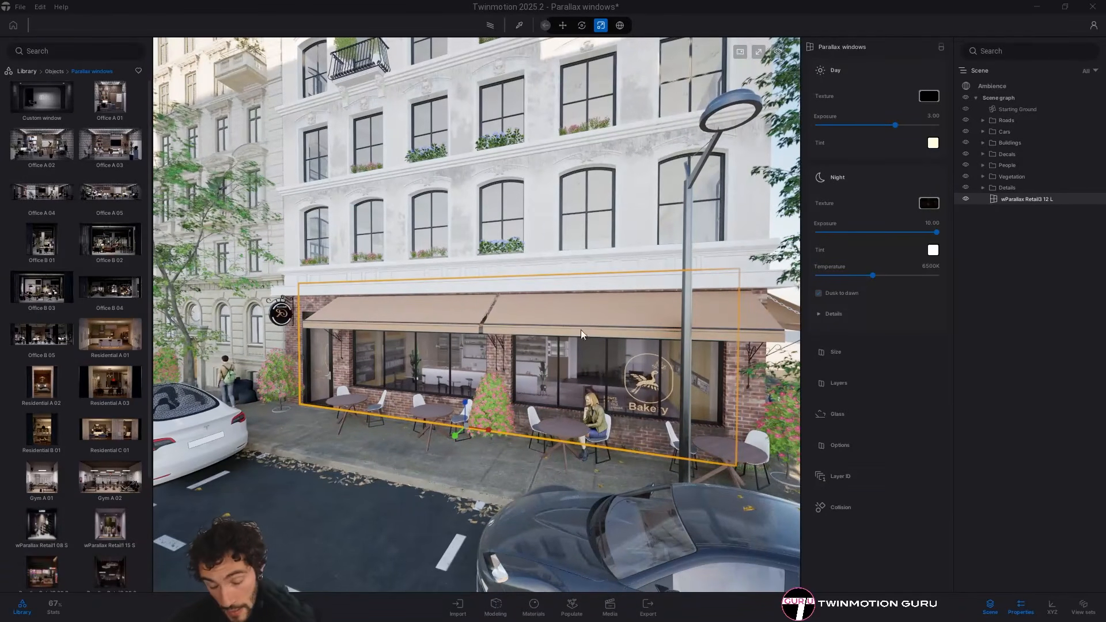
key(Escape)
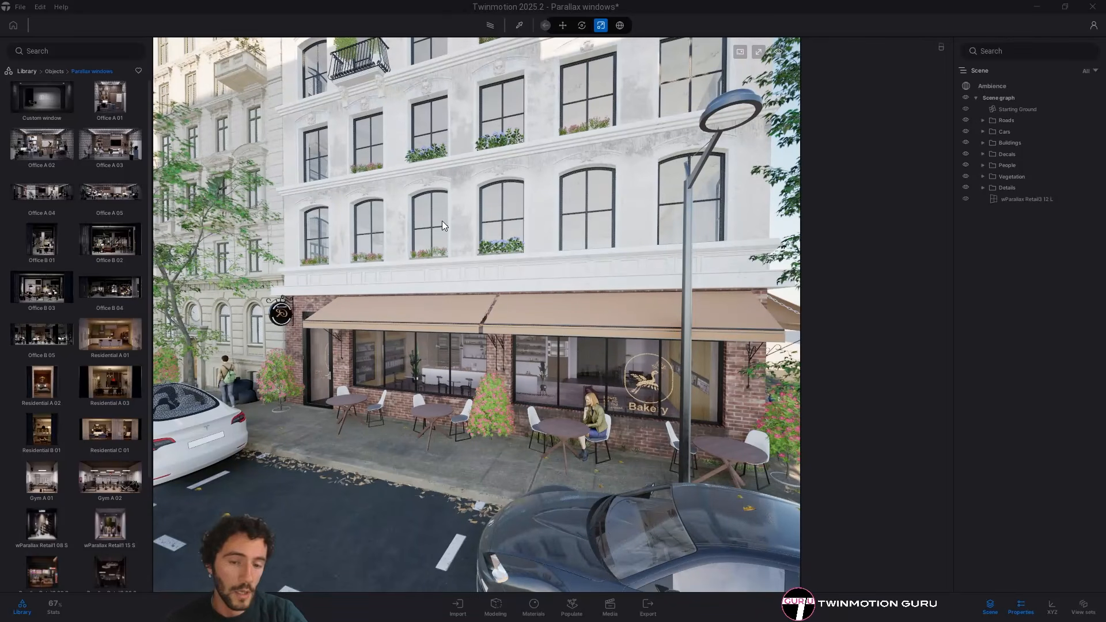
Place the Residential A 01 parallax window on the façade above the café's awning, at the first row of arched windows
scroll(384, 219, up, 5)
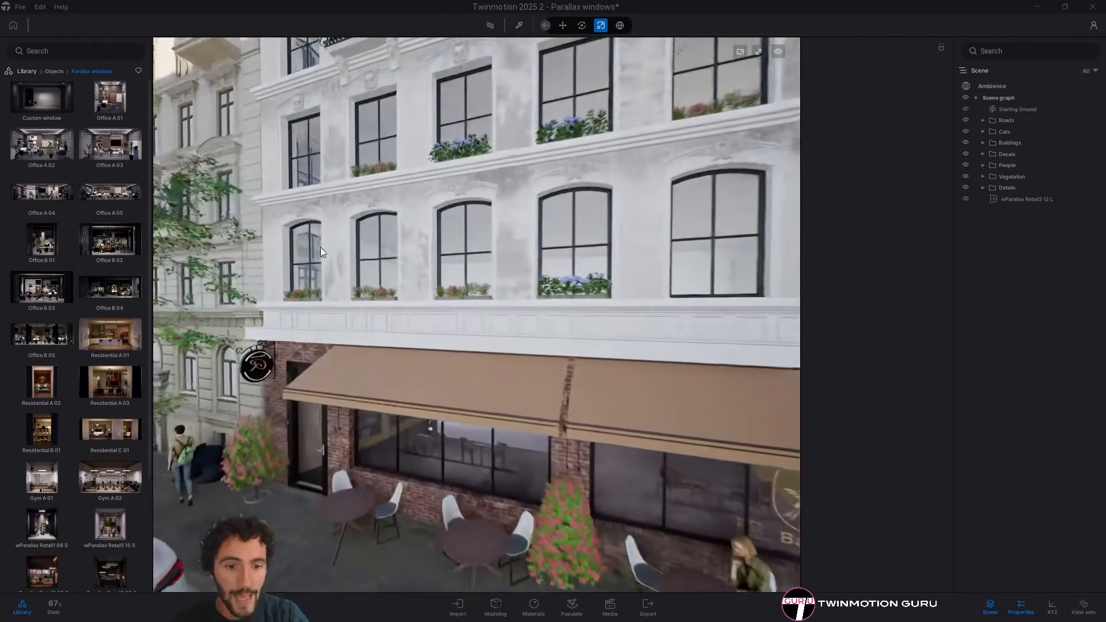
right_drag(320, 247, 394, 233)
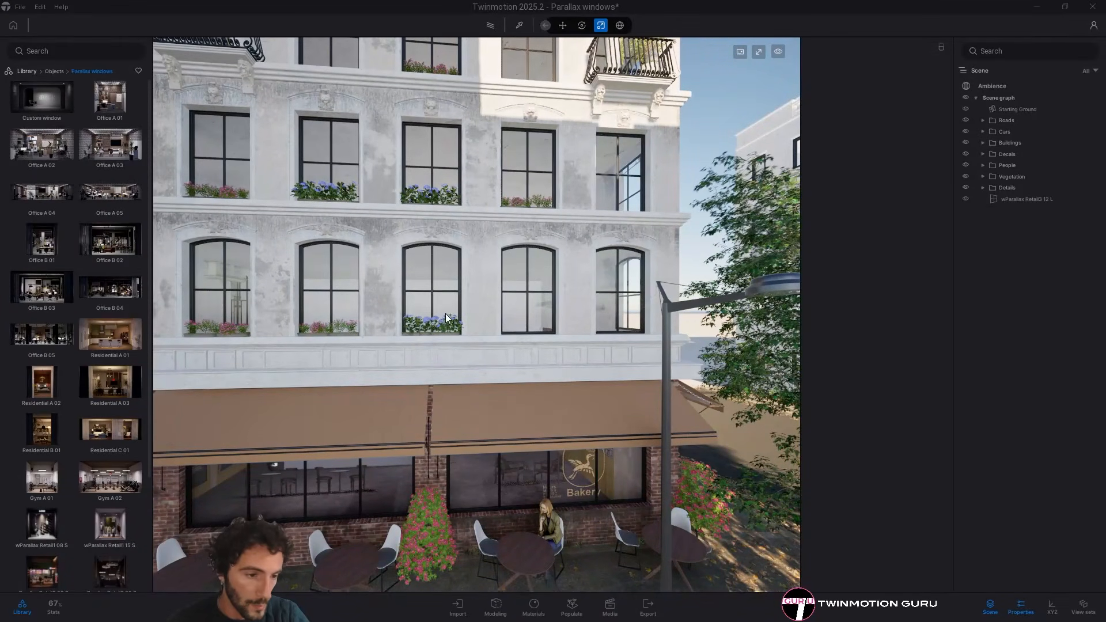
right_drag(445, 314, 380, 314)
scroll(389, 298, up, 5)
right_drag(398, 369, 434, 424)
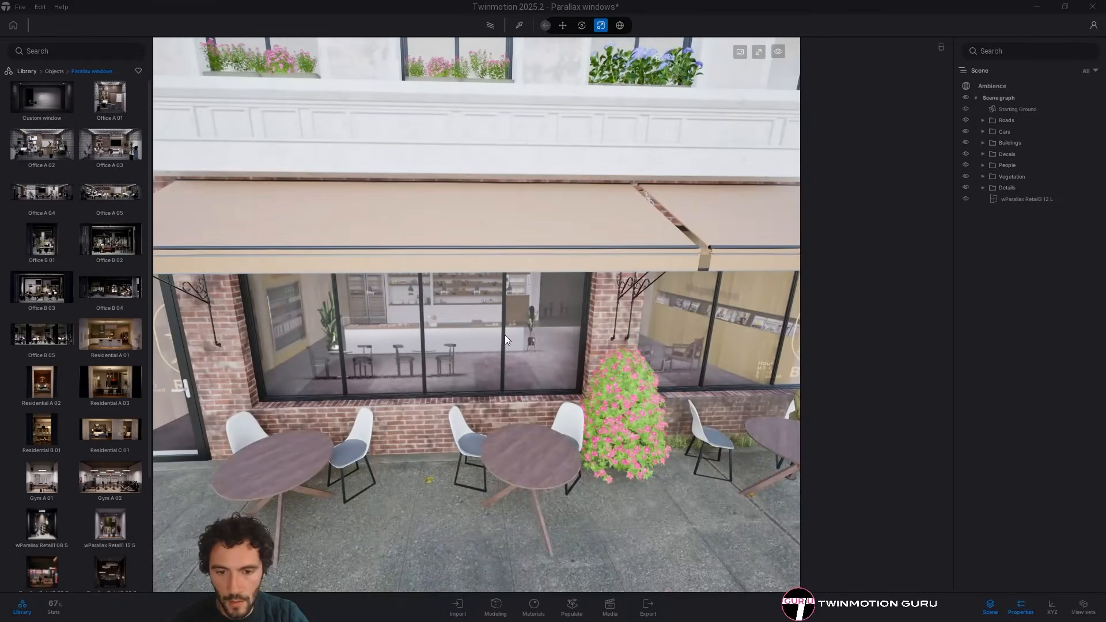
right_drag(408, 320, 365, 272)
scroll(388, 306, up, 3)
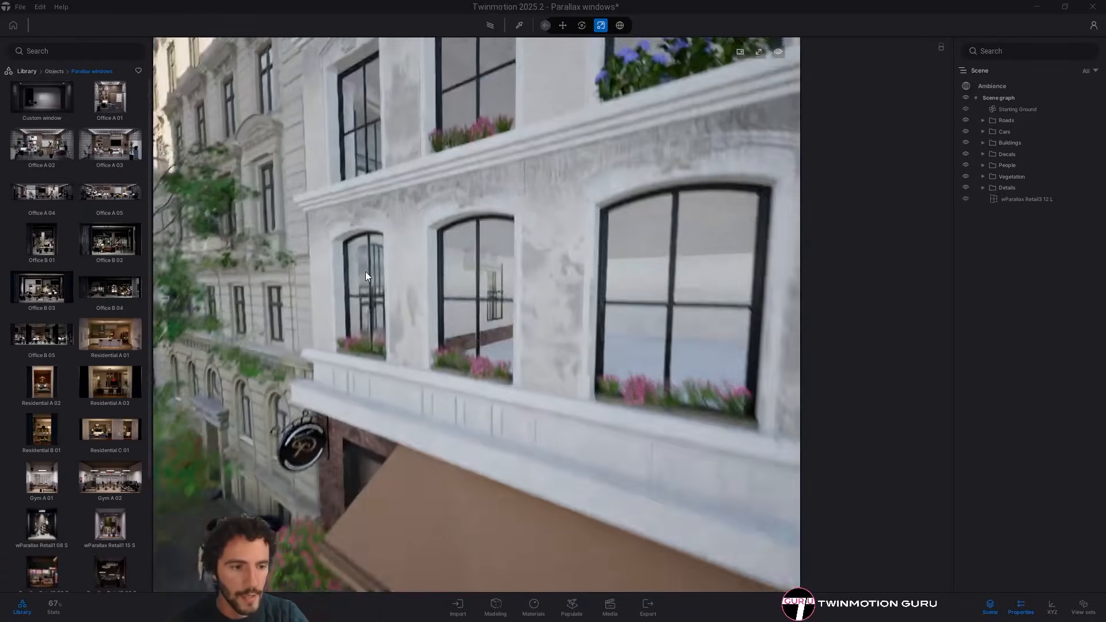
drag(124, 328, 360, 416)
key(s)
key(d)
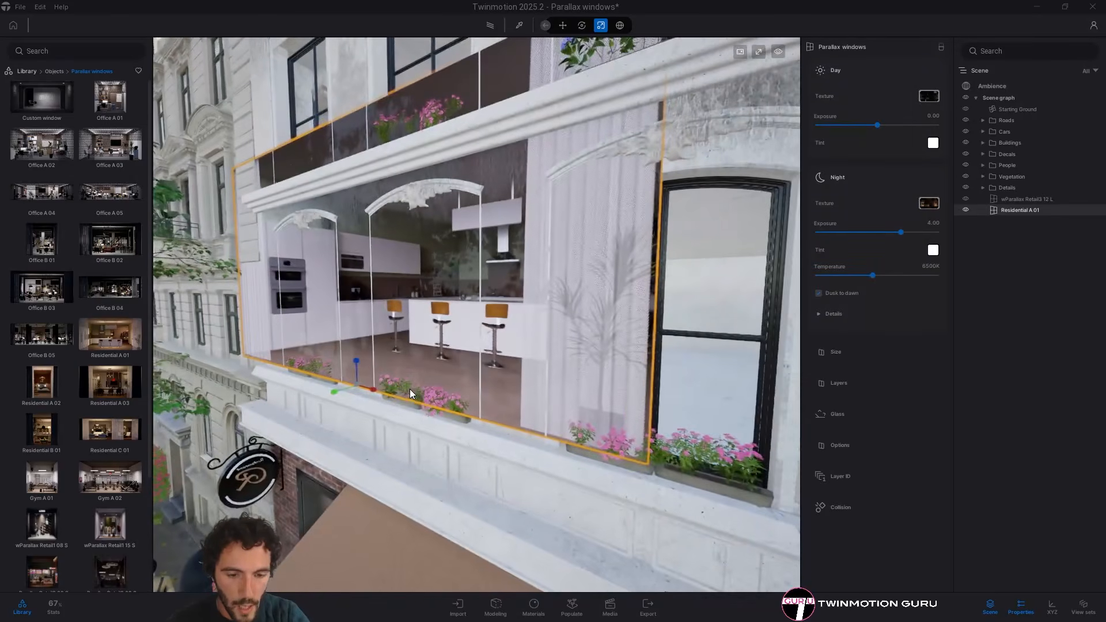
Push the Residential A 01 interior back so it sits behind the façade wall
key(space)
key(w)
right_drag(404, 368, 445, 340)
key(s)
key(d)
drag(407, 351, 432, 372)
Slide the Residential A 01 interior along the façade until it spans the first three arched windows above the café entrance
key(a)
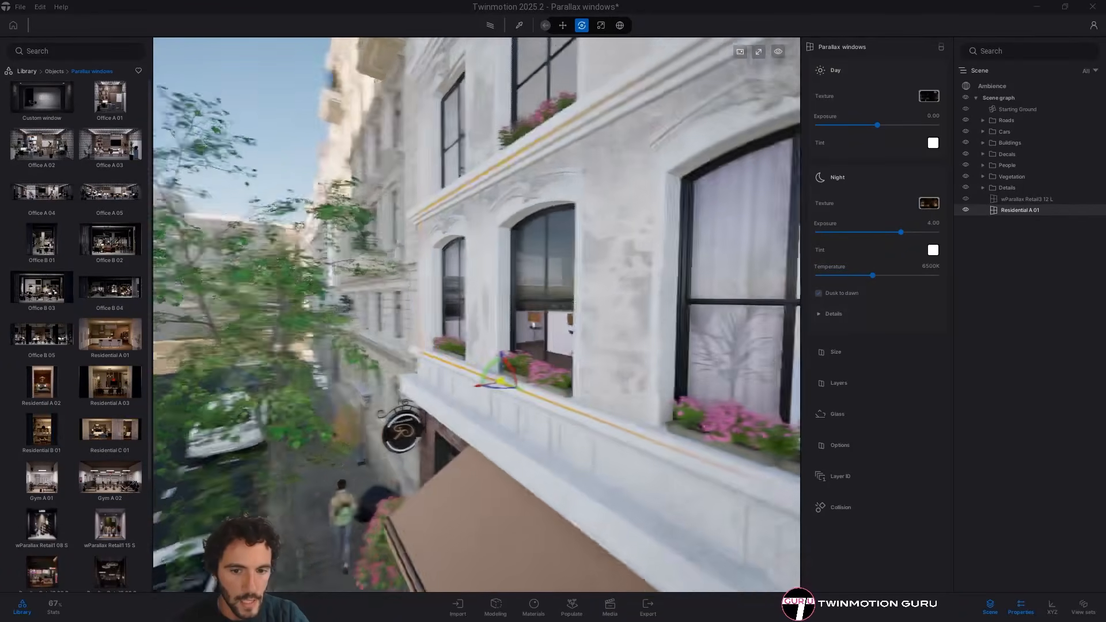
key(s)
right_drag(432, 372, 440, 414)
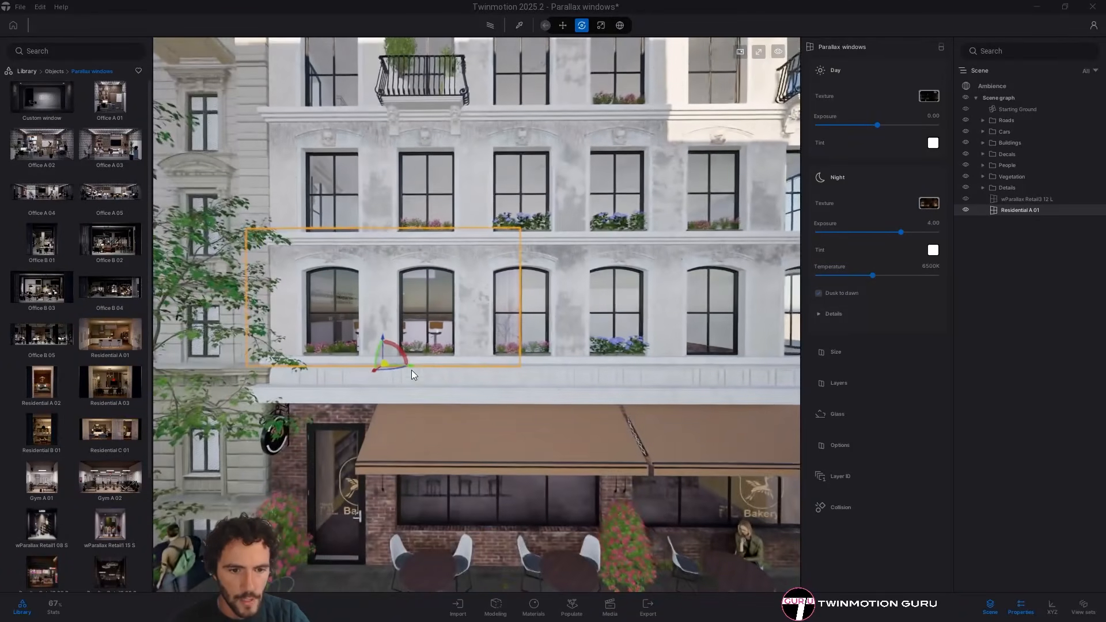
drag(414, 365, 459, 375)
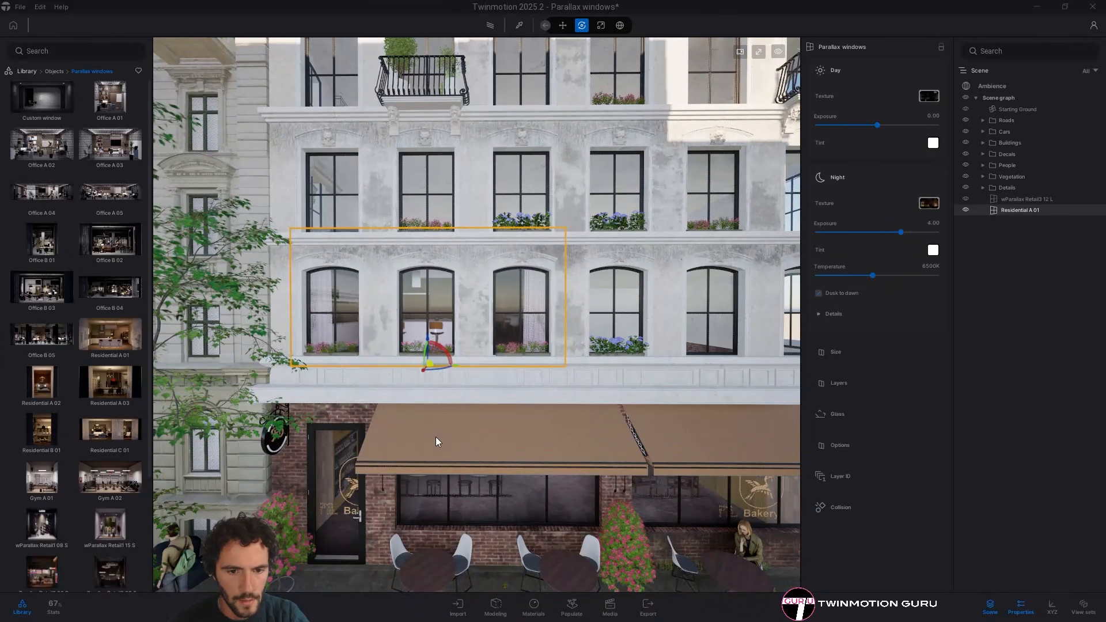
Inspect the residential interior close up through the three arched windows, and reselect Residential A 01
key(Escape)
key(w)
right_drag(438, 431, 559, 392)
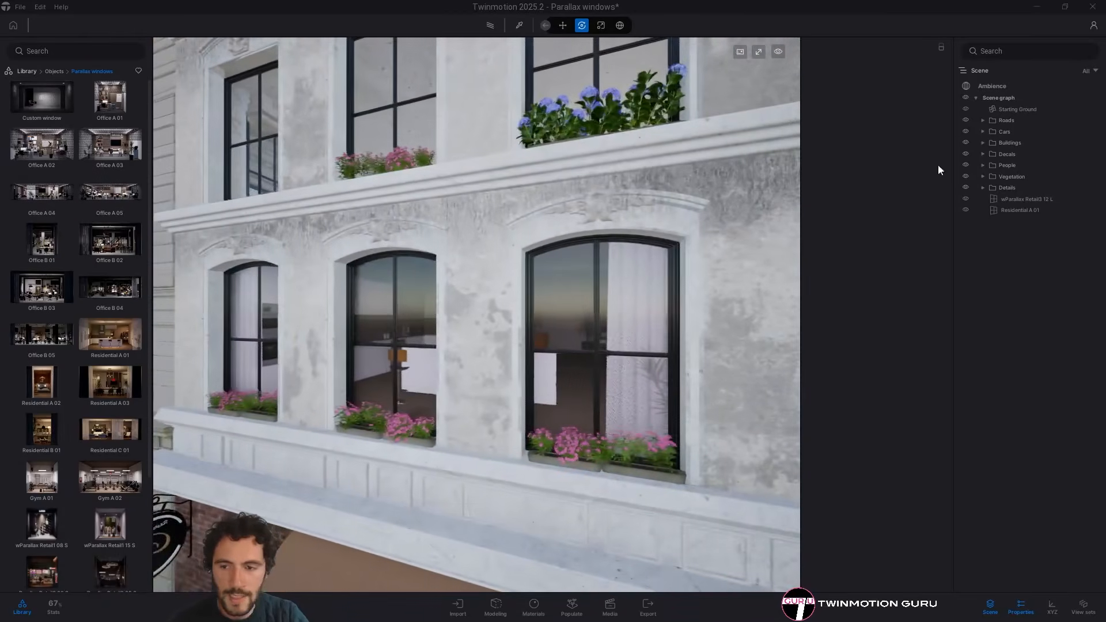
click(1028, 207)
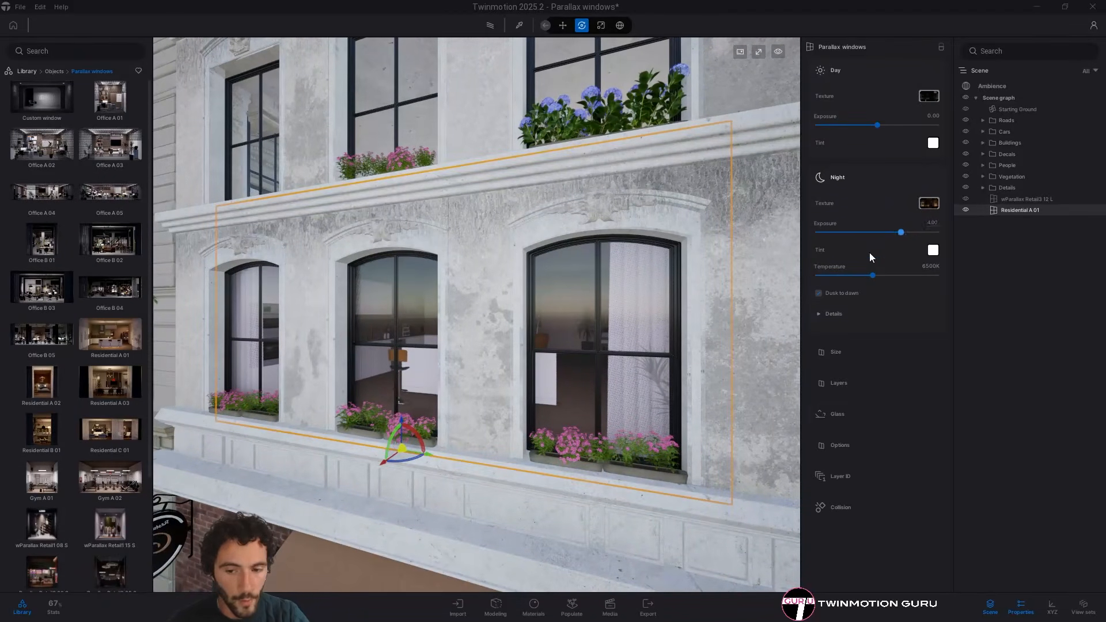
Turn off layer 1 in the layer settings of the Residential A 01 parallax window
click(838, 382)
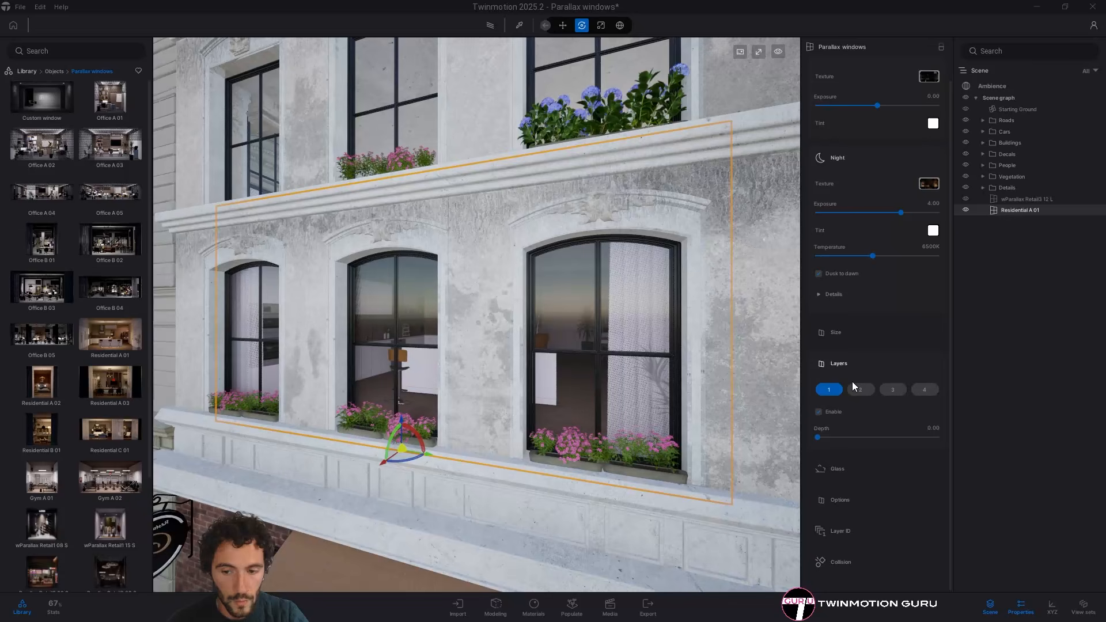
scroll(442, 369, down, 5)
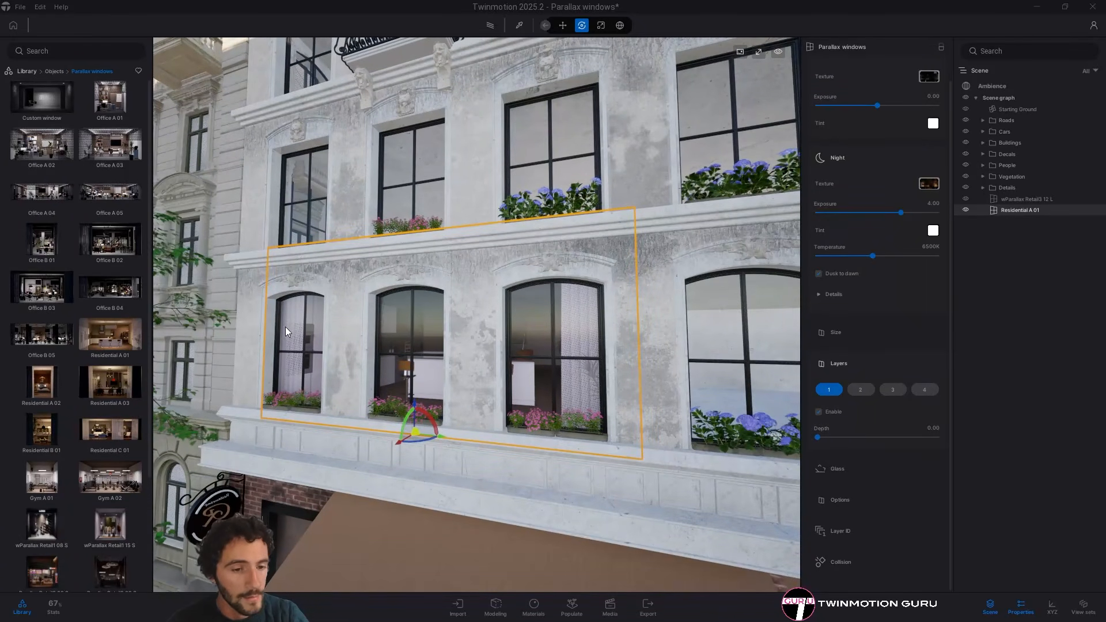
key(w)
mouse_move(521, 347)
right_down()
mouse_move(449, 355)
mouse_move(536, 349)
mouse_move(507, 345)
right_up()
key(s)
key(d)
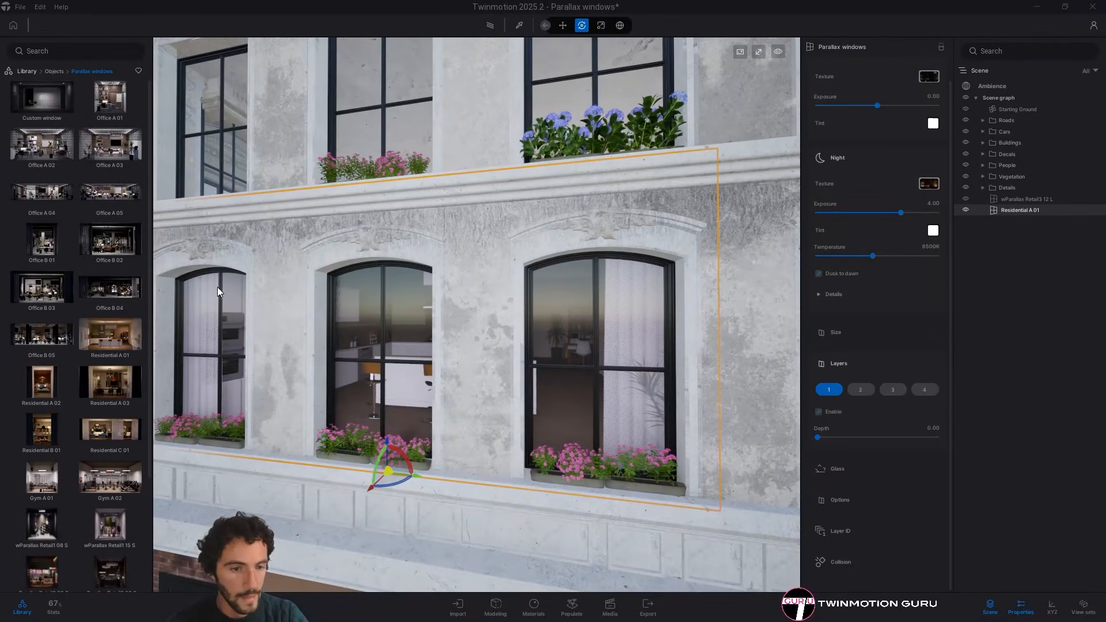
key(s)
key(a)
click(832, 411)
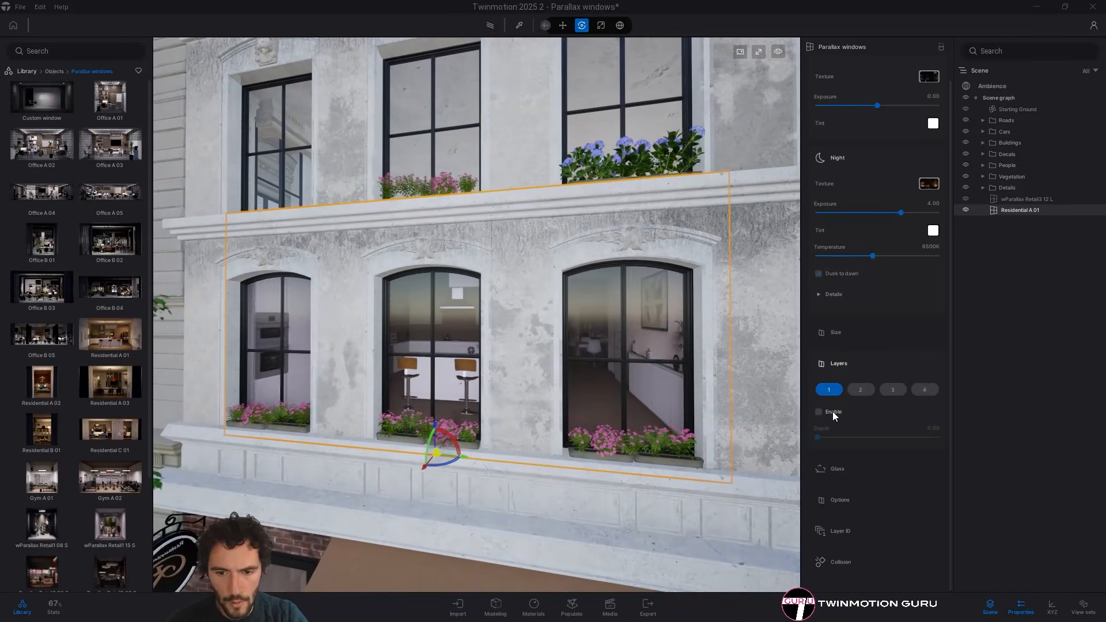
Toggle layer 1 on and off to compare the Residential A 01 interior from several angles, leaving it off, and clear the selection
click(832, 411)
click(832, 412)
key(d)
key(w)
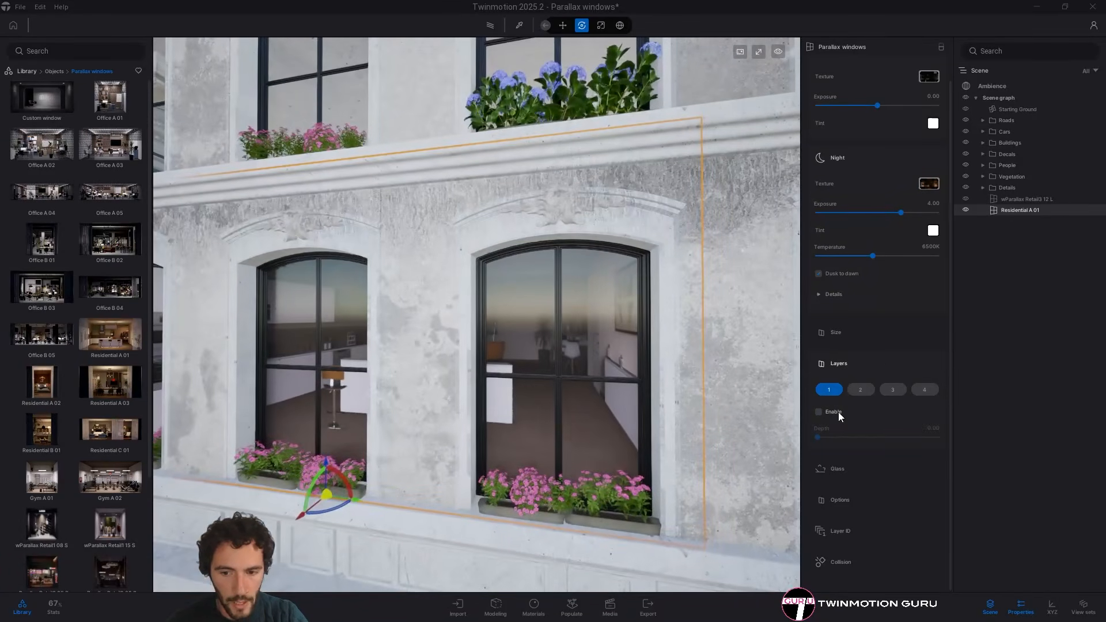
click(831, 415)
click(831, 415)
key(s)
key(a)
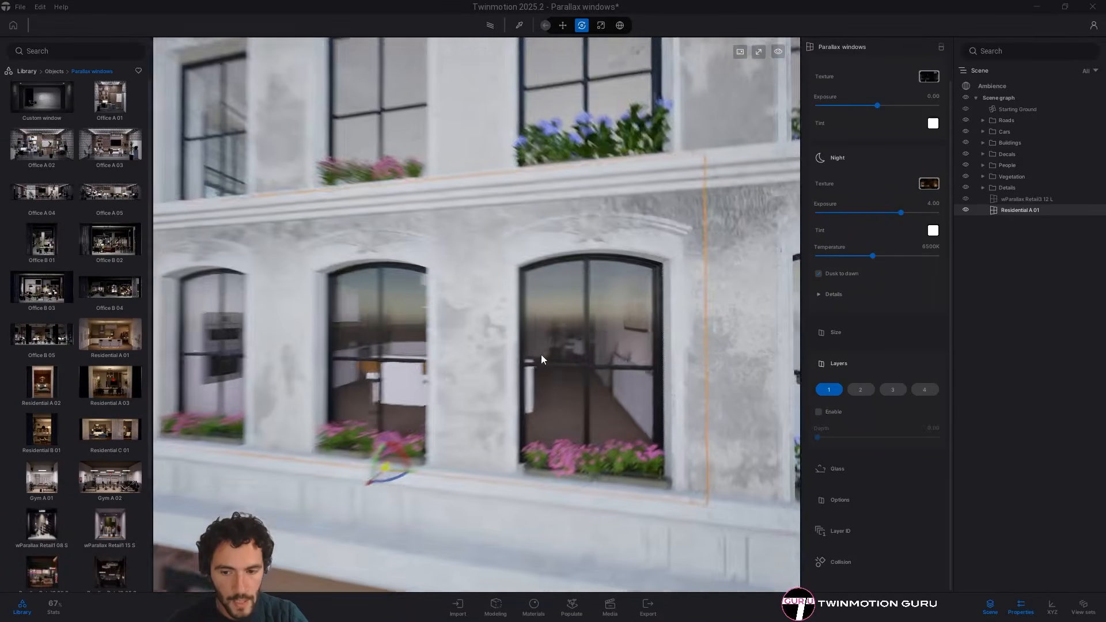
right_drag(540, 355, 641, 348)
key(Escape)
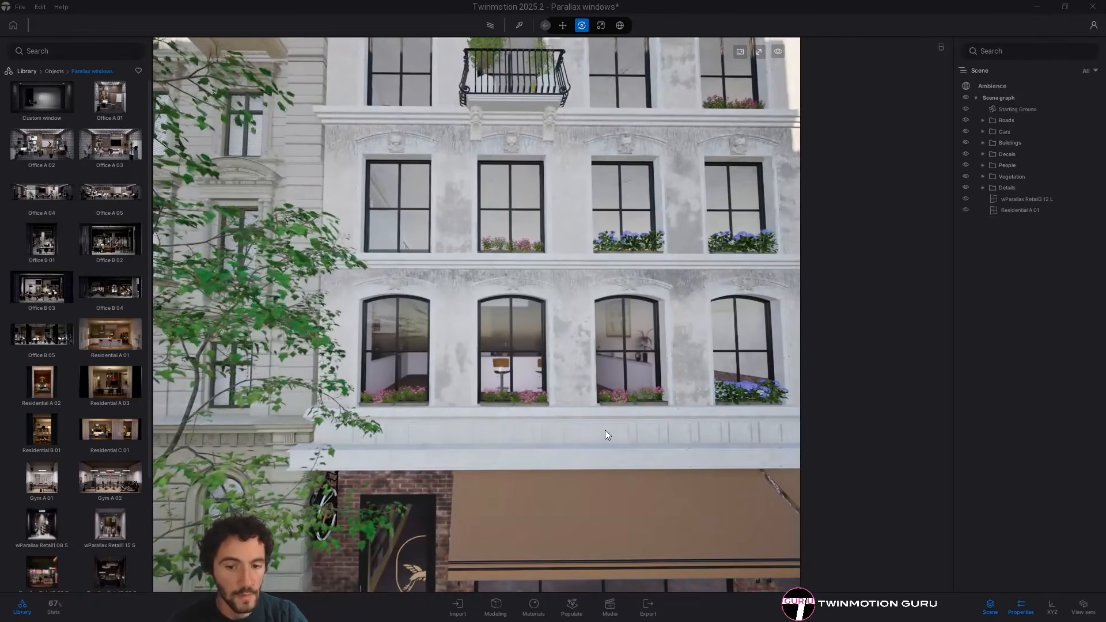
Try placing the Residential C 01 parallax window behind the arched windows near the building corner
key(d)
right_drag(589, 417, 808, 279)
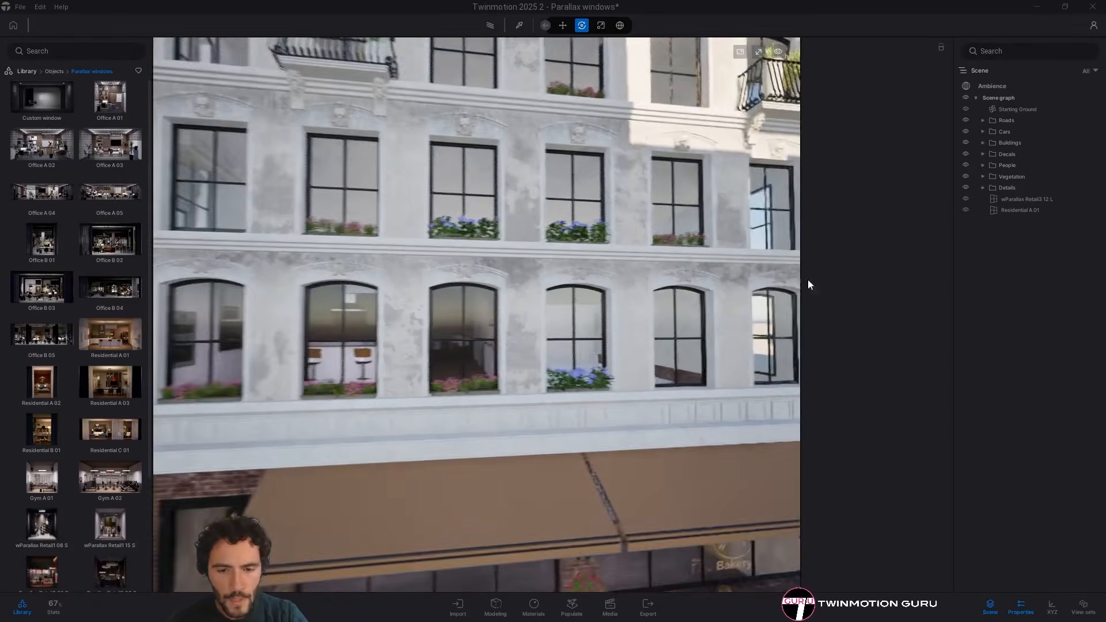
key(w)
right_drag(510, 394, 319, 357)
key(d)
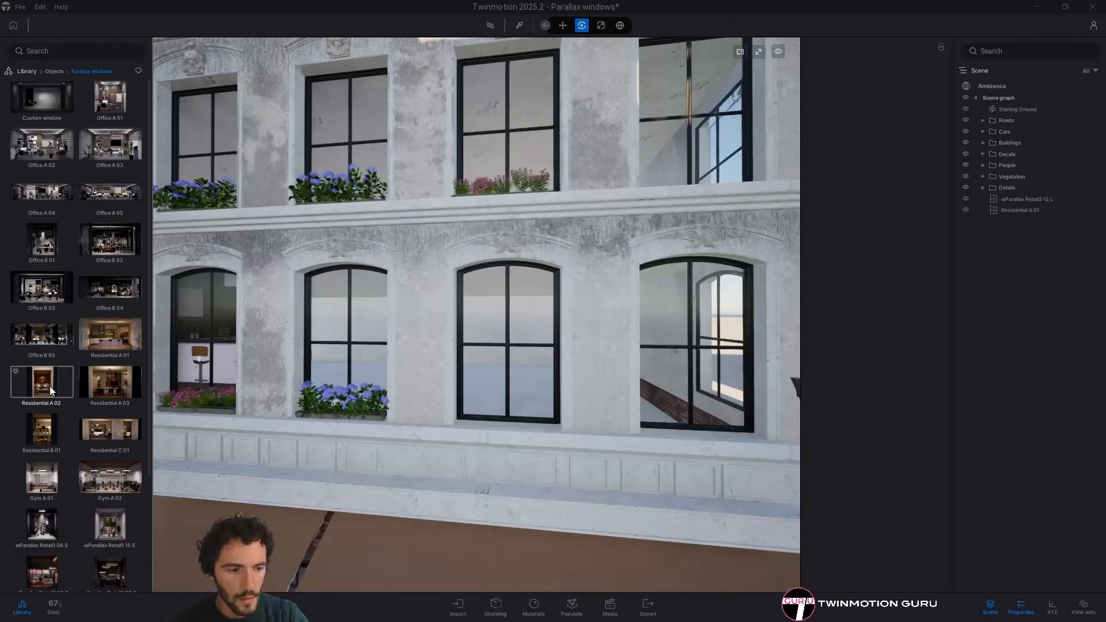
key(s)
right_drag(354, 395, 323, 397)
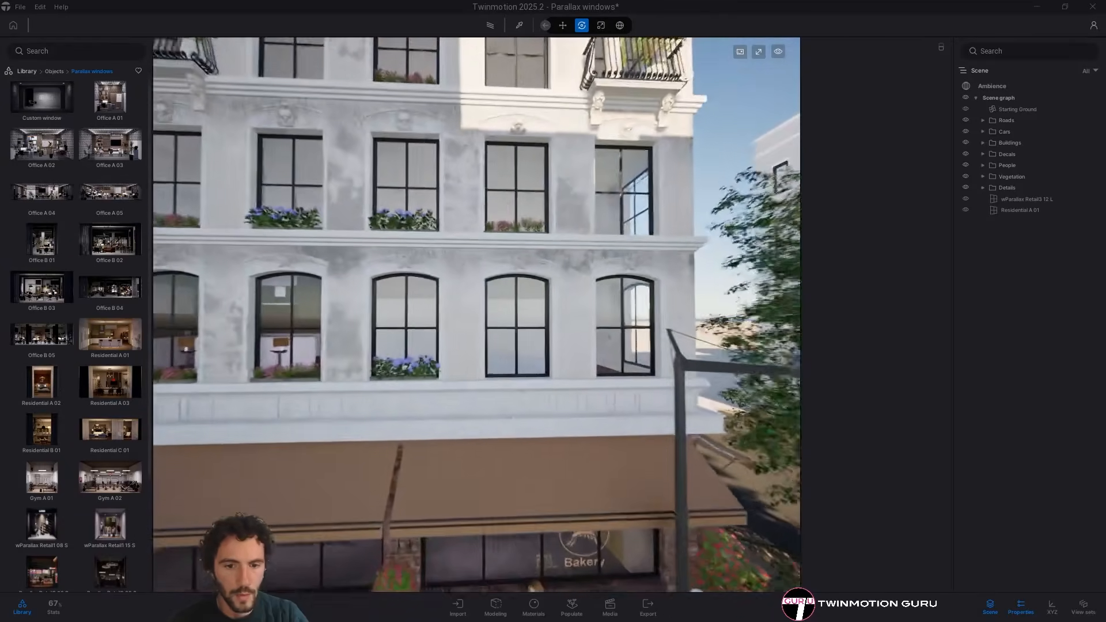
key(w)
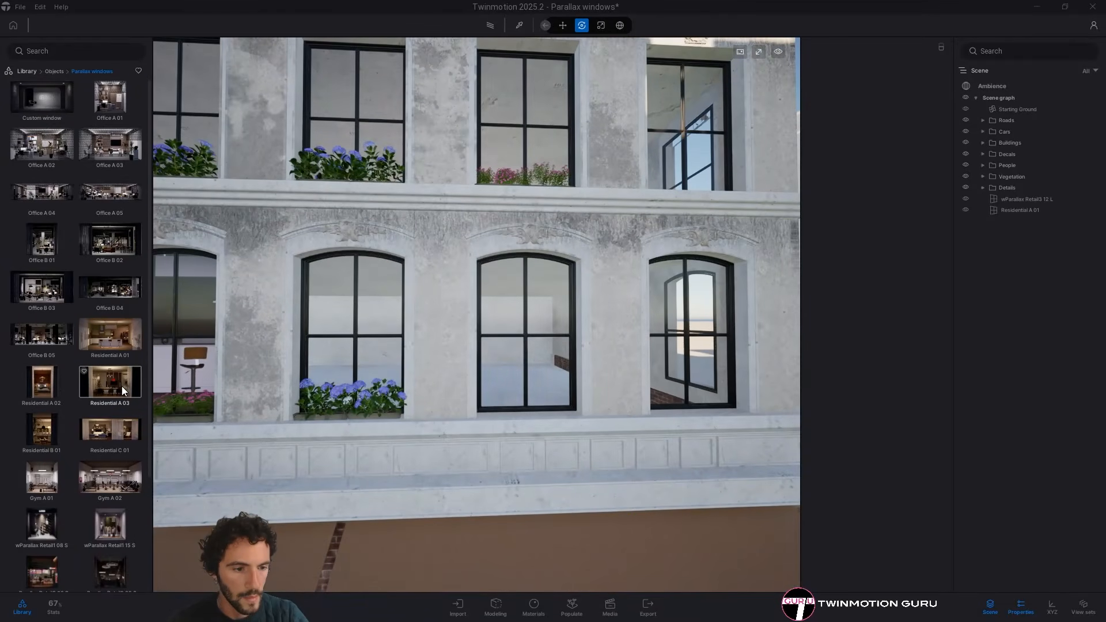
scroll(123, 390, down, 1)
drag(122, 390, 637, 404)
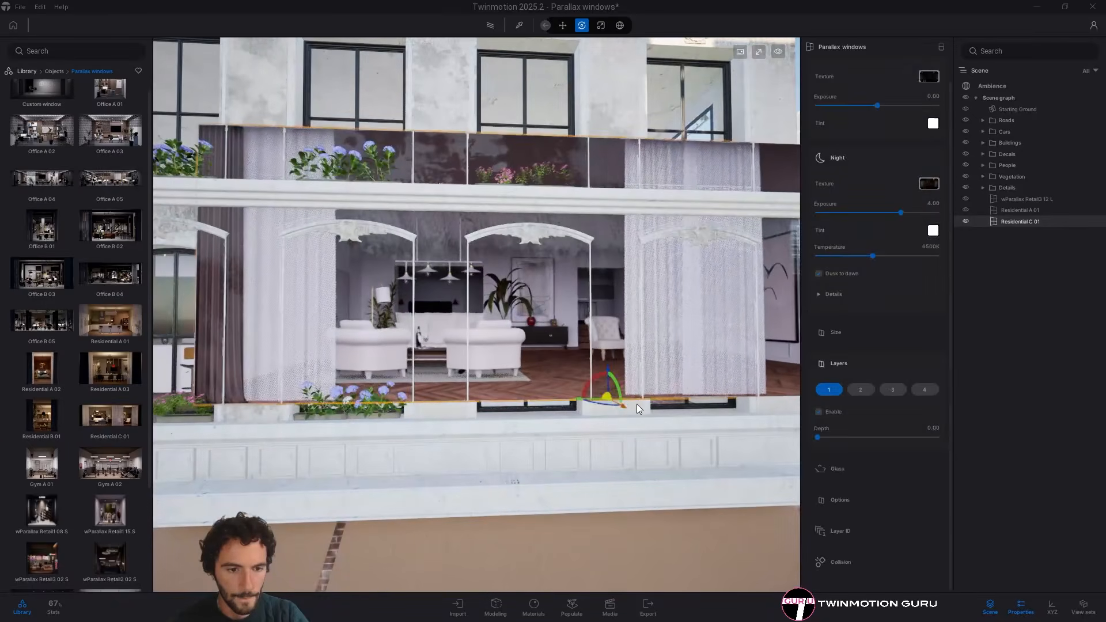
key(s)
right_drag(637, 403, 661, 346)
key(w)
key(s)
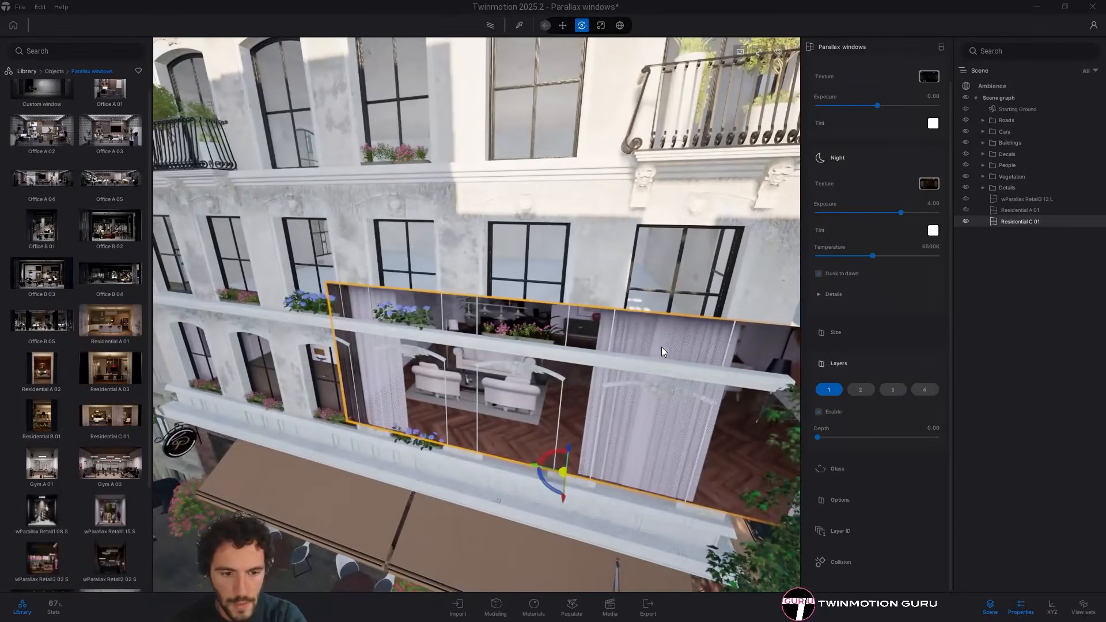
key(Delete)
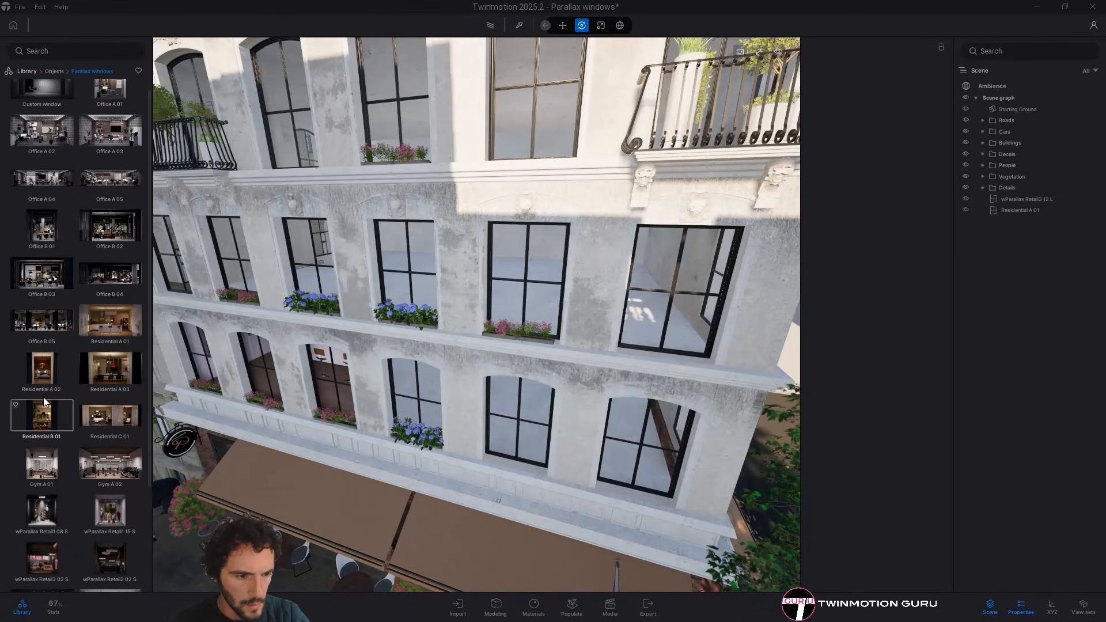
Place the Residential A 03 parallax window behind the three arched windows nearest the building corner, on the floor above the awning
drag(116, 378, 524, 478)
key(w)
right_drag(545, 499, 548, 549)
drag(552, 544, 564, 523)
key(a)
right_drag(513, 400, 651, 345)
key(s)
right_drag(588, 369, 555, 371)
key(d)
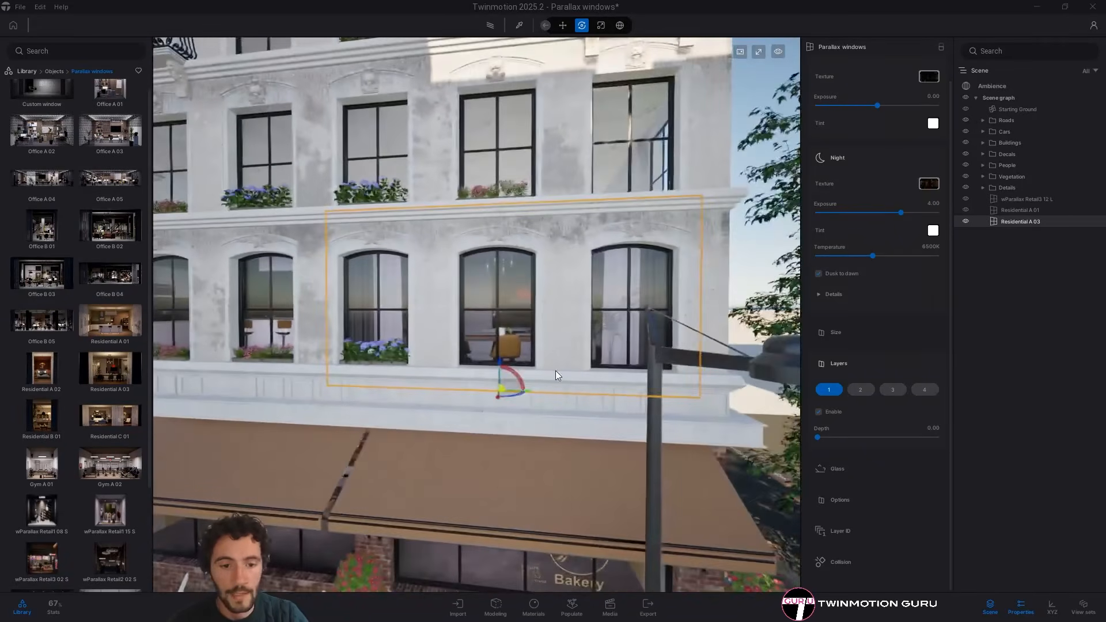
Slide the Residential A 03 window along the facade past the building corner and view it from the side
drag(527, 390, 570, 392)
key(d)
right_drag(570, 392, 593, 391)
key(s)
right_drag(478, 213, 375, 210)
key(d)
key(w)
key(d)
right_drag(540, 389, 579, 374)
key(a)
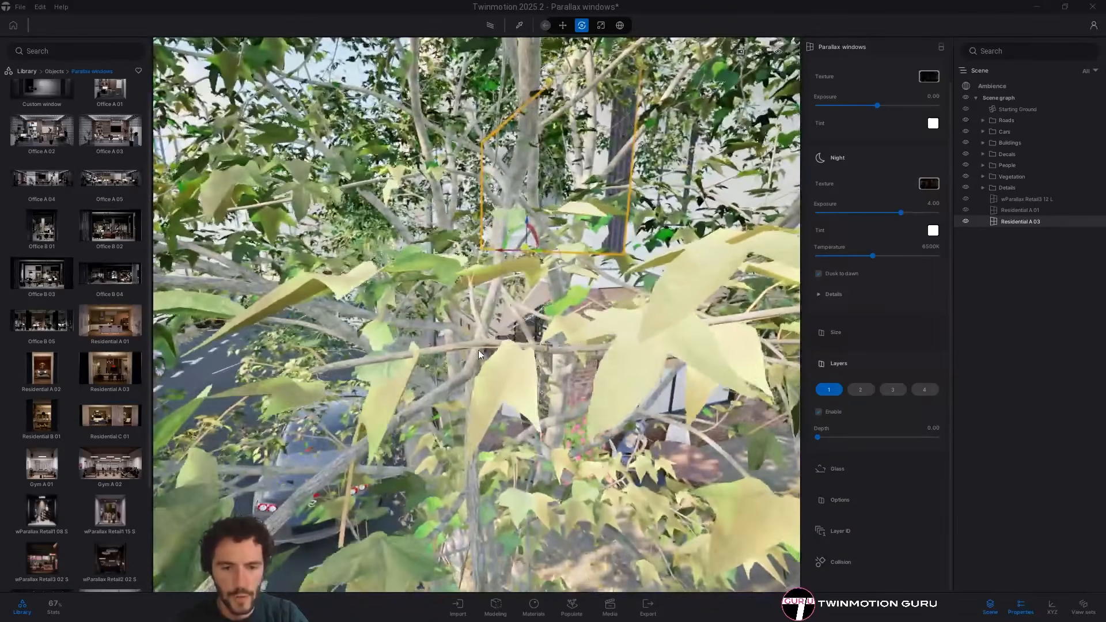
Hide the tree blocking the view of the building corner and reselect the Residential A 03 window
click(477, 347)
key(s)
right_drag(477, 347, 606, 168)
click(551, 230)
key(a)
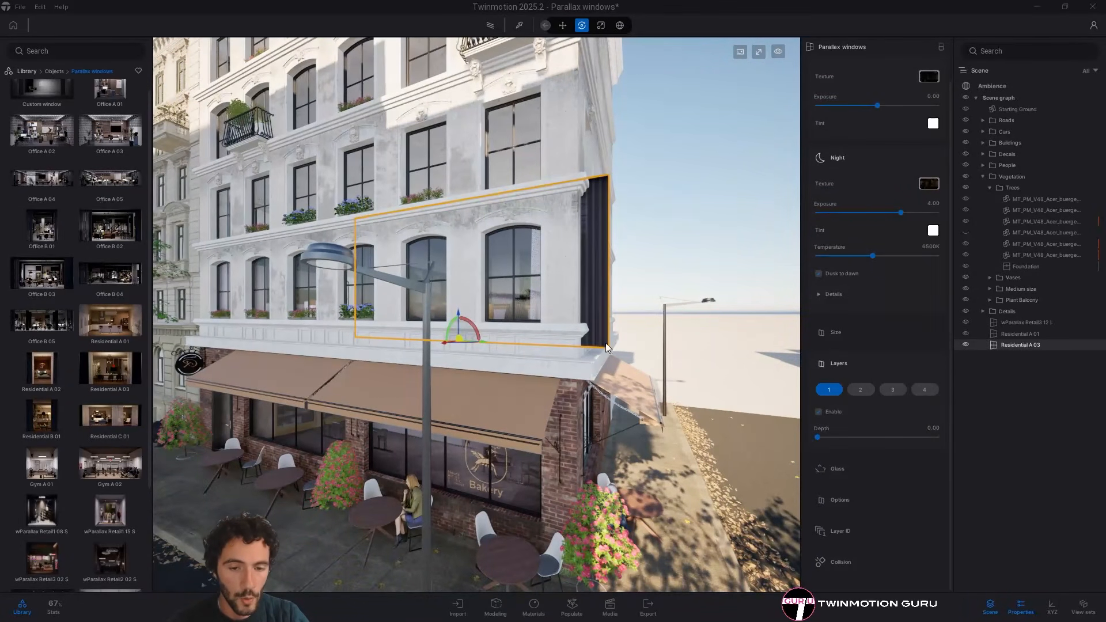
Slide the Residential A 03 window back from the corner so it sits behind the three arched windows
key(a)
right_drag(361, 337, 569, 331)
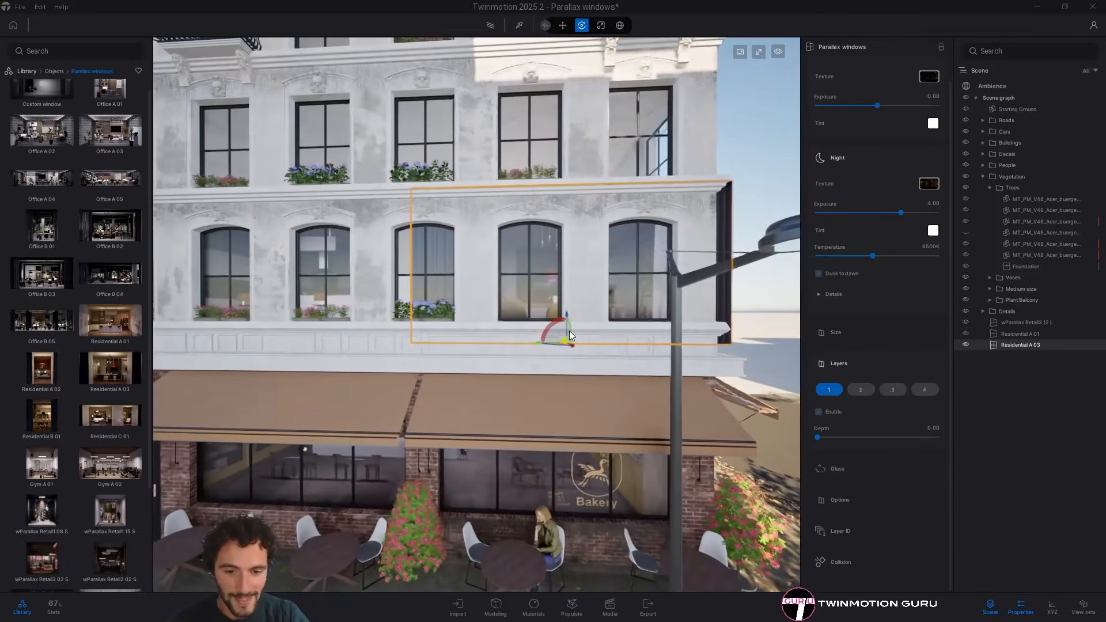
drag(539, 344, 505, 348)
Inspect the Residential A 03 window's size settings, including the stretch and offset details, and clear the selection
click(844, 363)
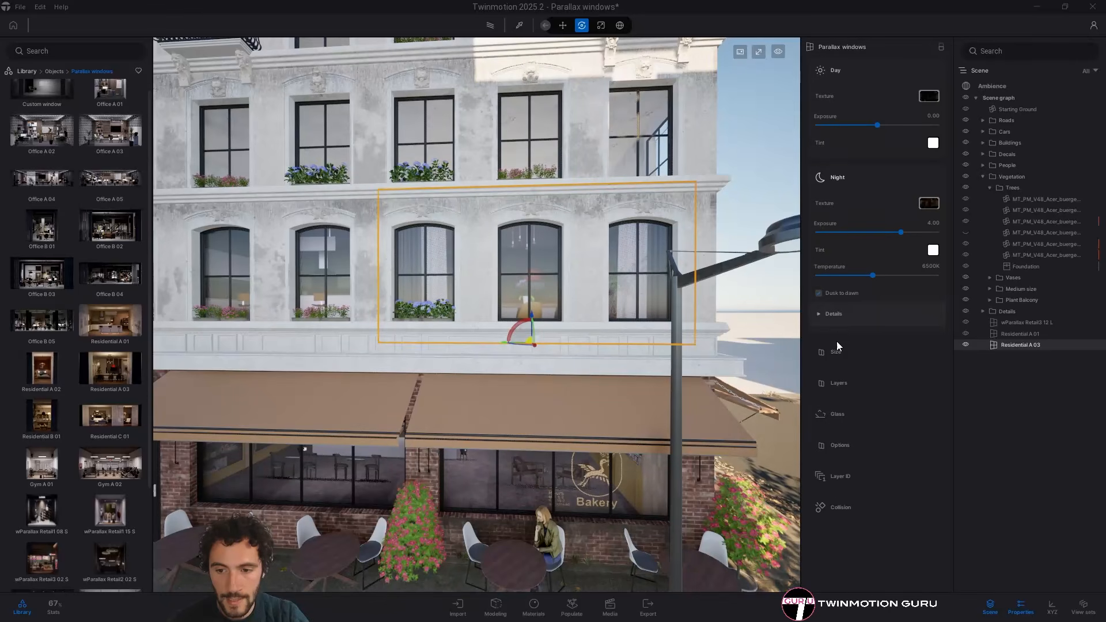
click(836, 336)
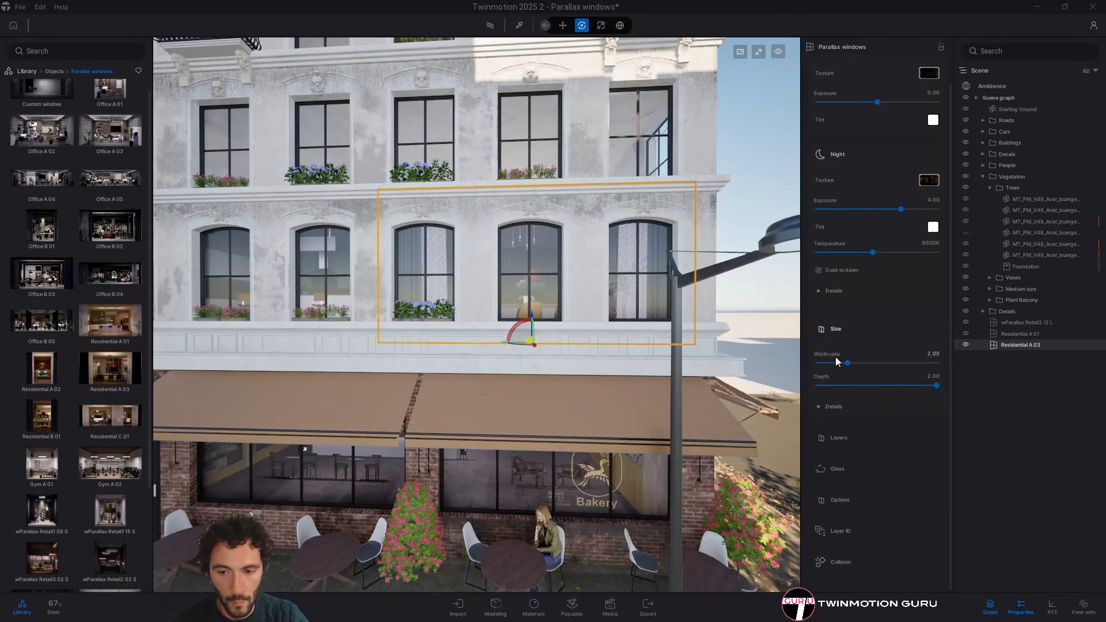
click(829, 406)
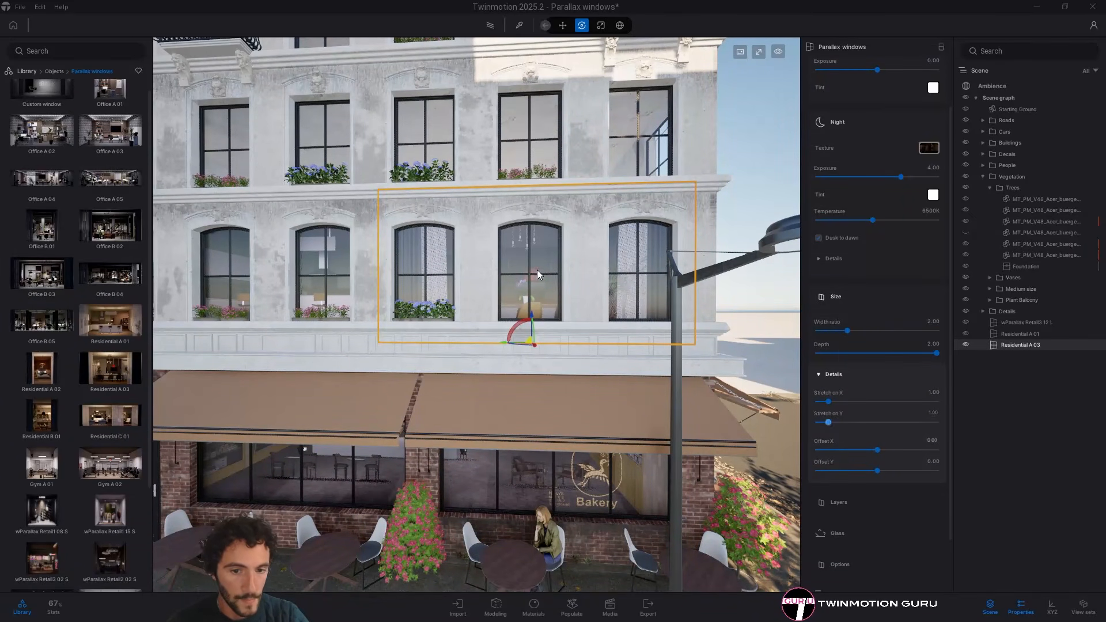
key(Escape)
Examine the room interiors behind the arched windows above the awning from different distances and angles
key(a)
key(s)
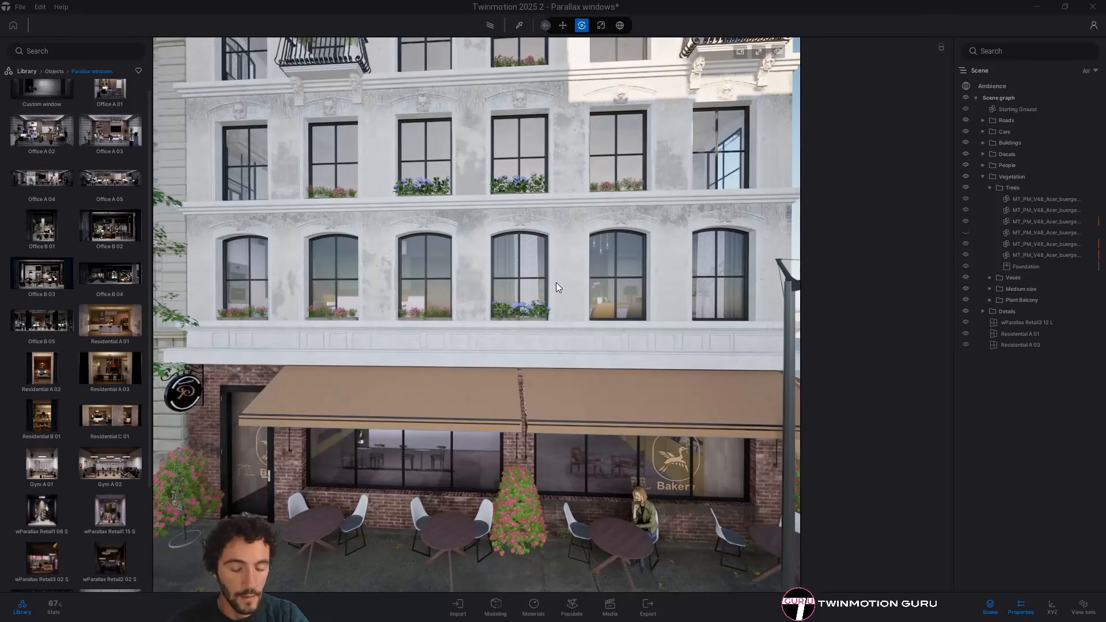
key(s)
key(d)
right_drag(599, 300, 556, 134)
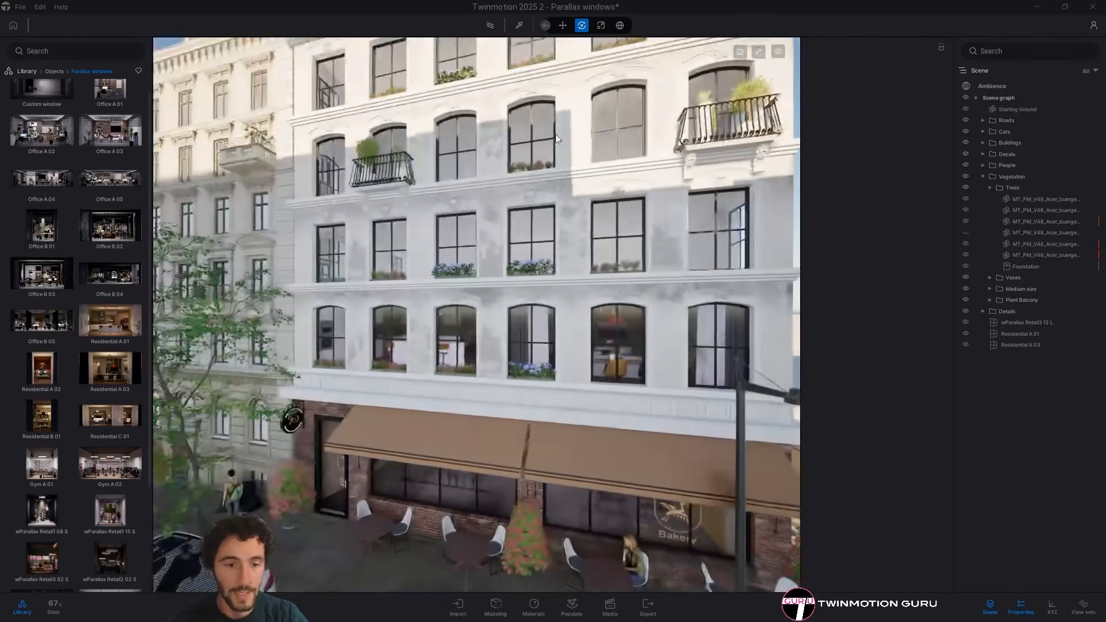
key(w)
key(a)
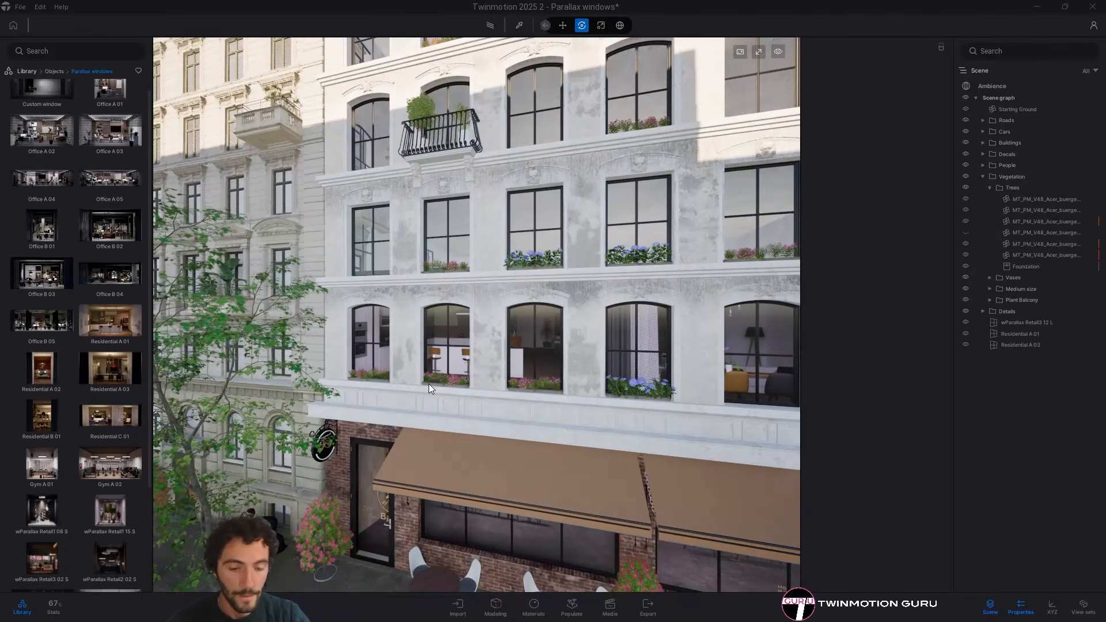
key(s)
right_drag(428, 384, 513, 302)
key(a)
key(w)
key(w)
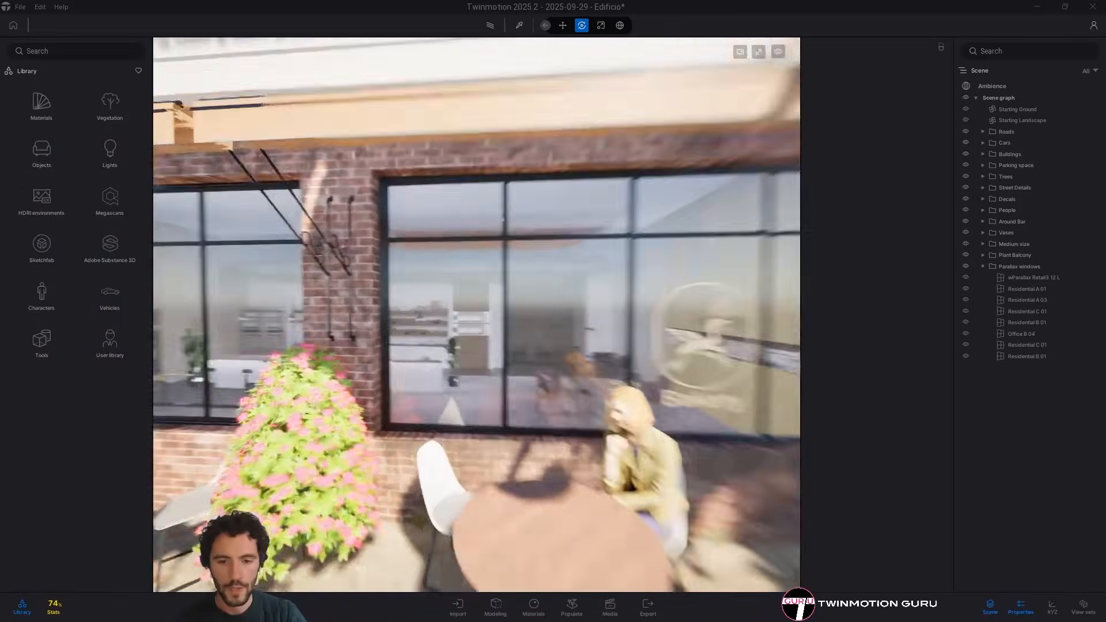
Examine the parallax interiors of the finished Edificio scene, from the bakery storefront up to the top floor
key(s)
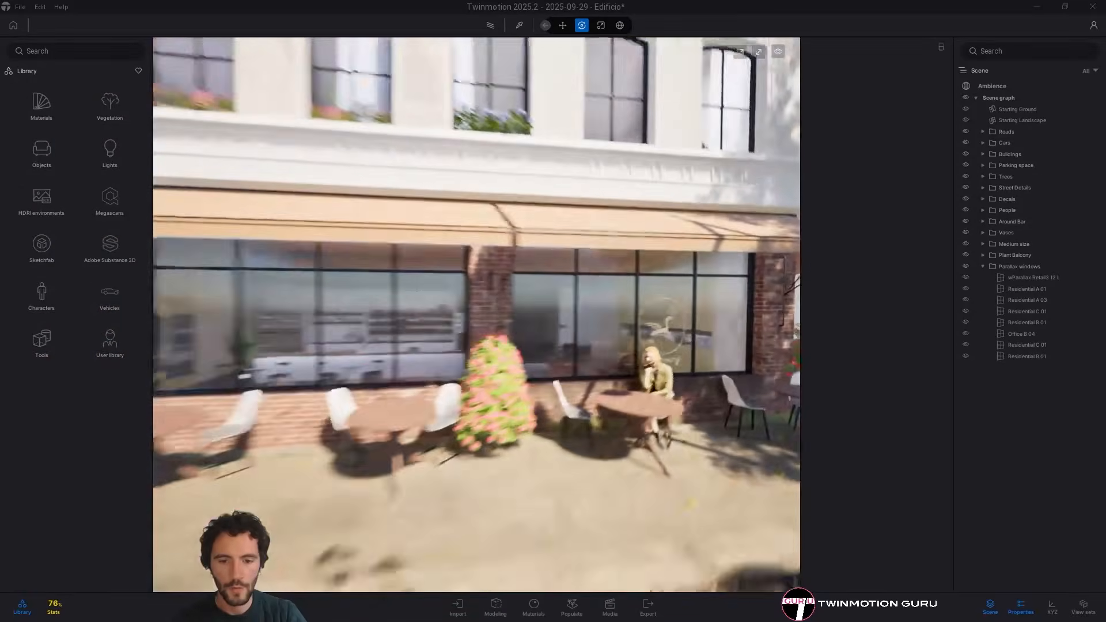
key(w)
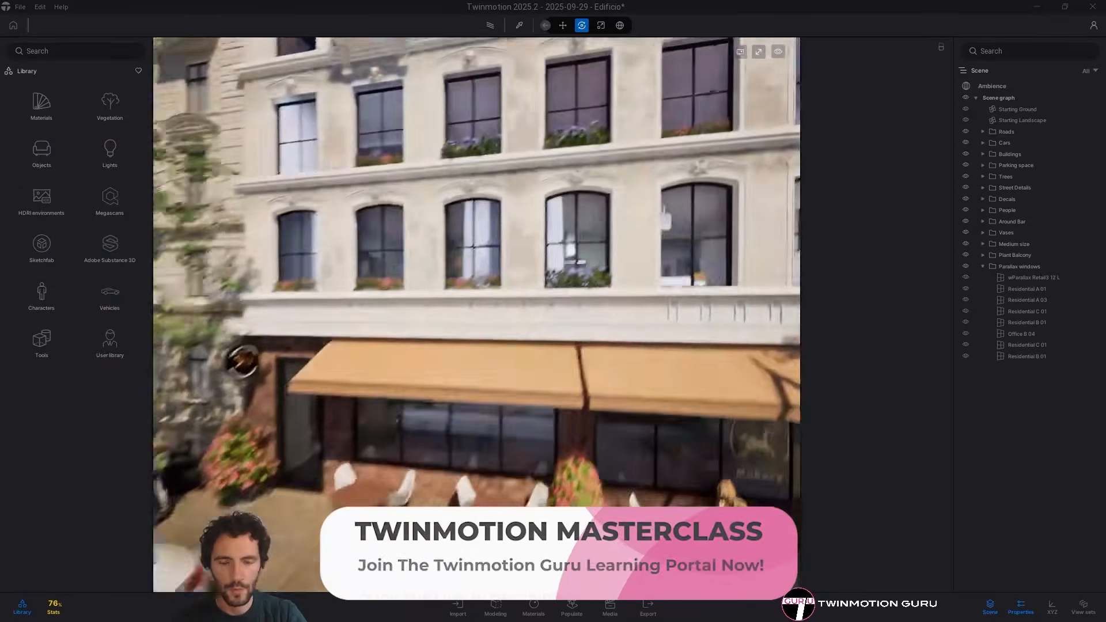
key(w)
key(e)
key(d)
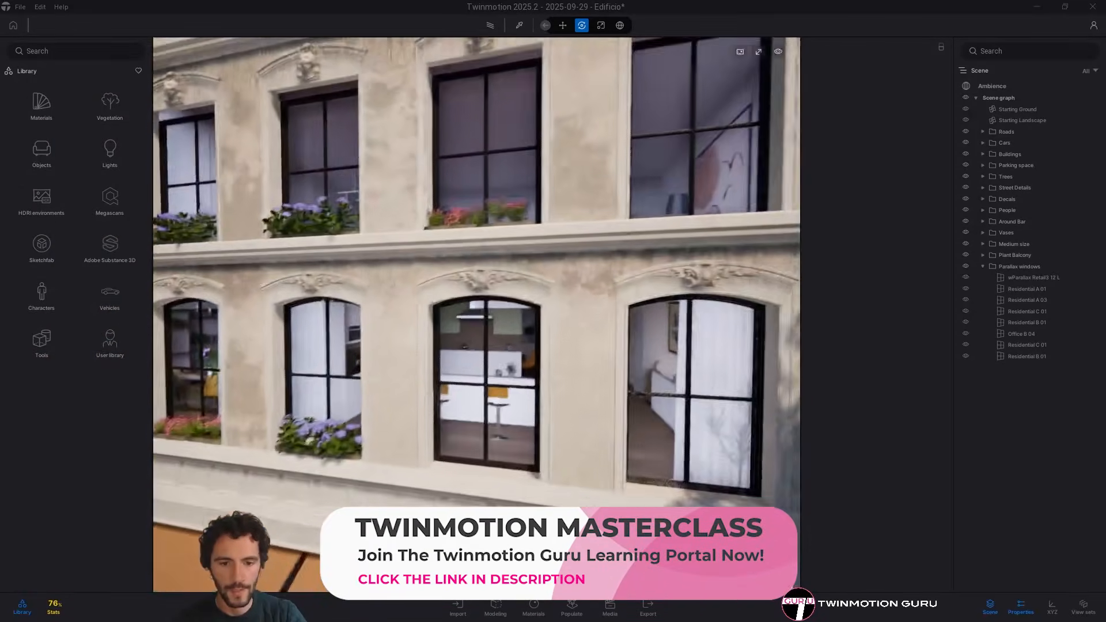
key(a)
key(s)
key(e)
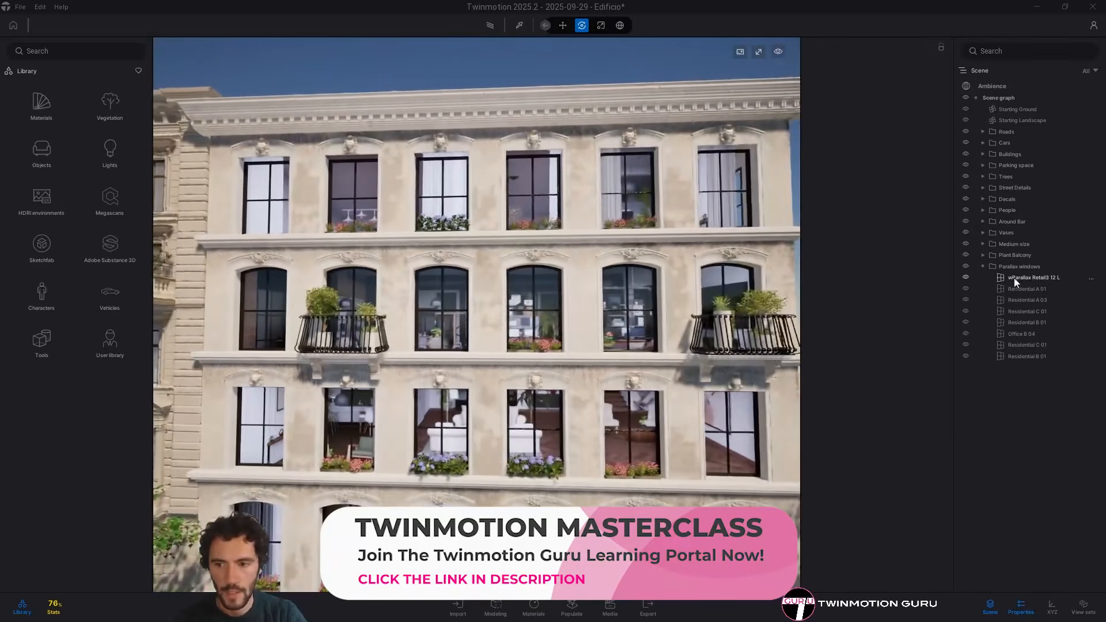
Select the Parallax windows folder and the Residential A 01 window inside it to inspect their placement
click(1017, 266)
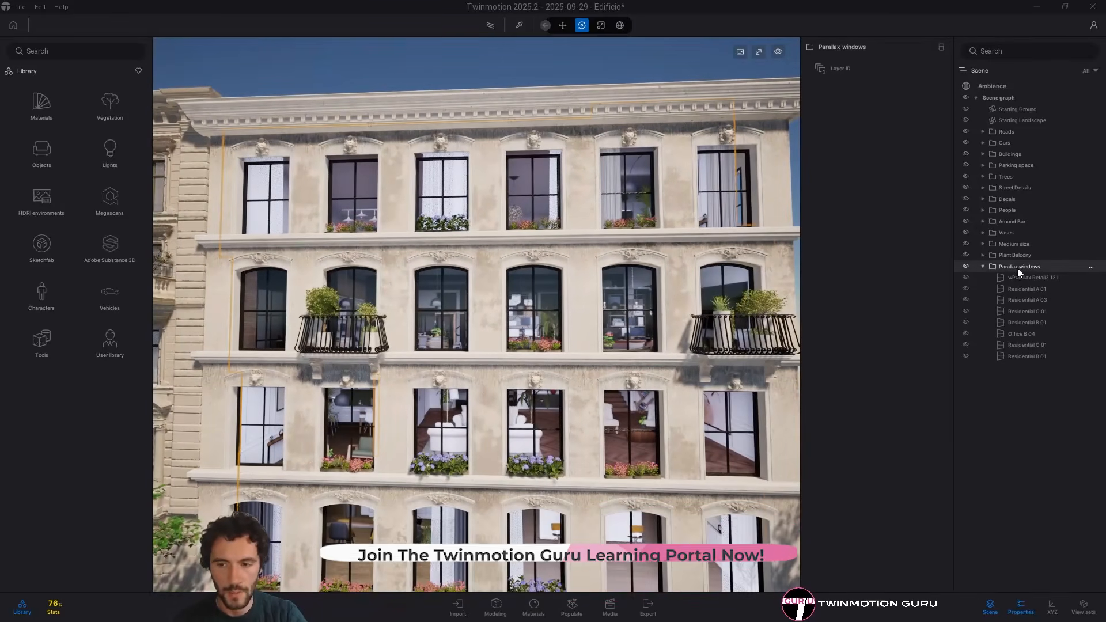
key(d)
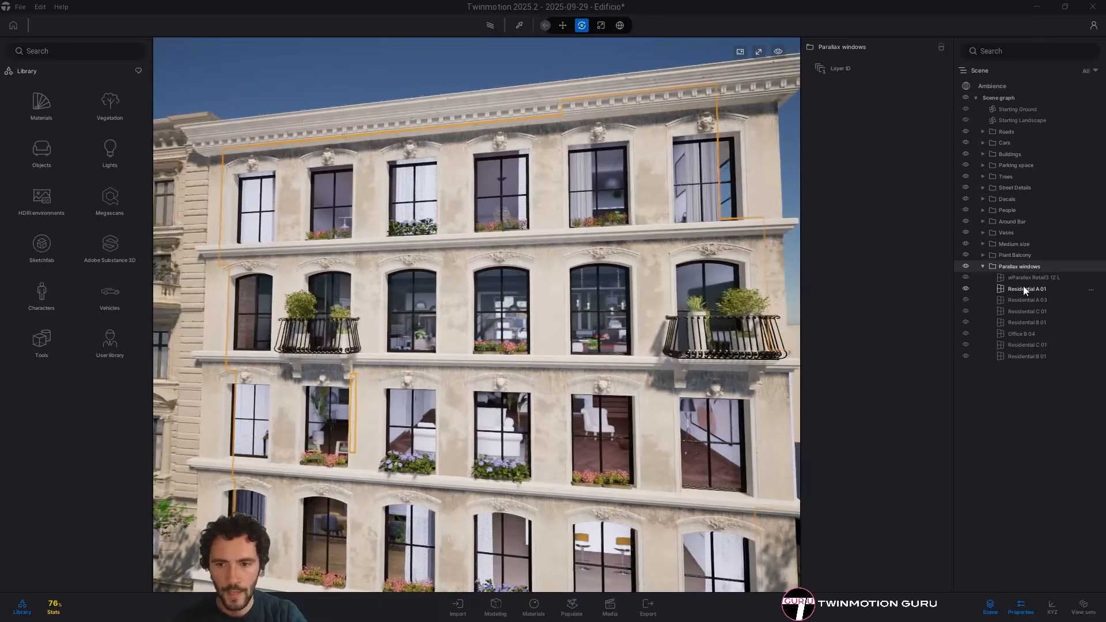
click(1022, 288)
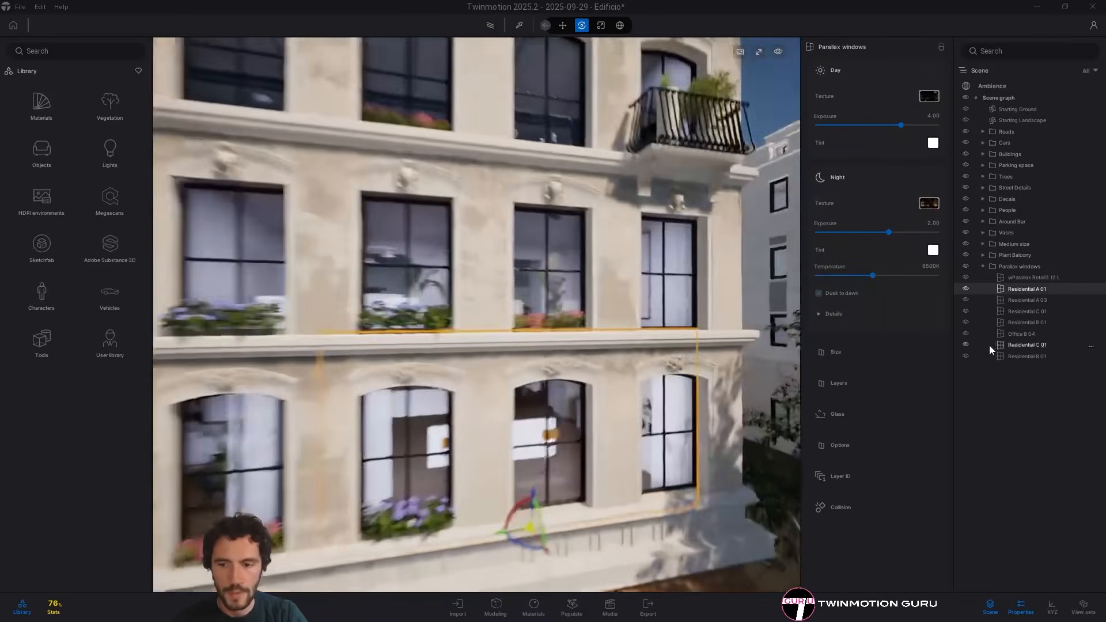
Examine the residential interiors close up and the whole bakery facade from the street, and clear the selection
key(s)
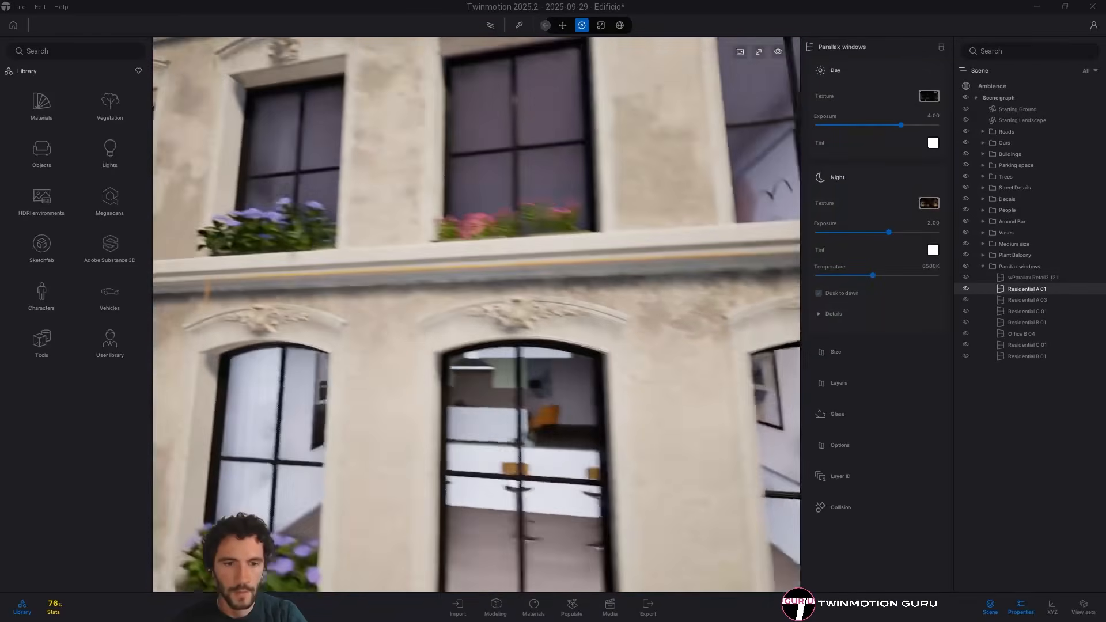
key(w)
key(a)
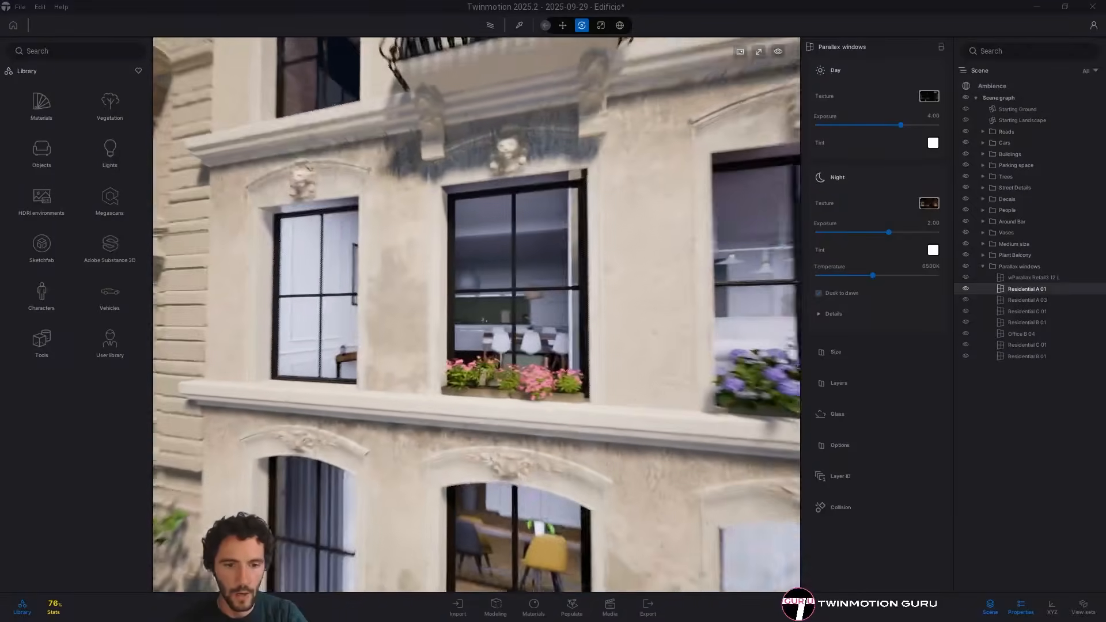
key(s)
key(s)
right_drag(624, 392, 609, 351)
key(d)
key(Escape)
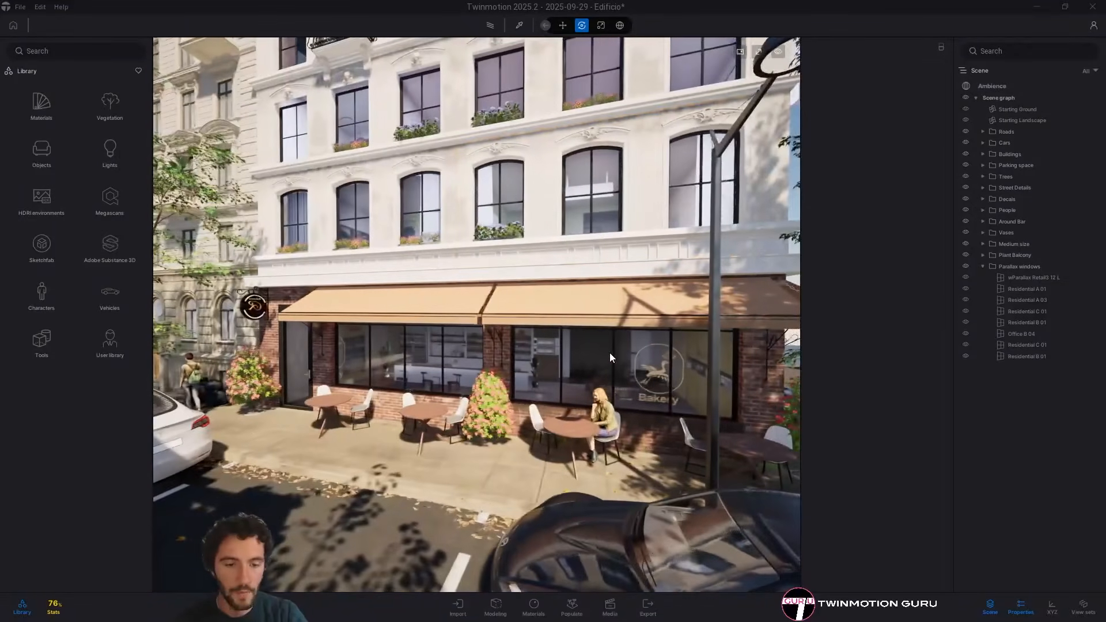
click(610, 605)
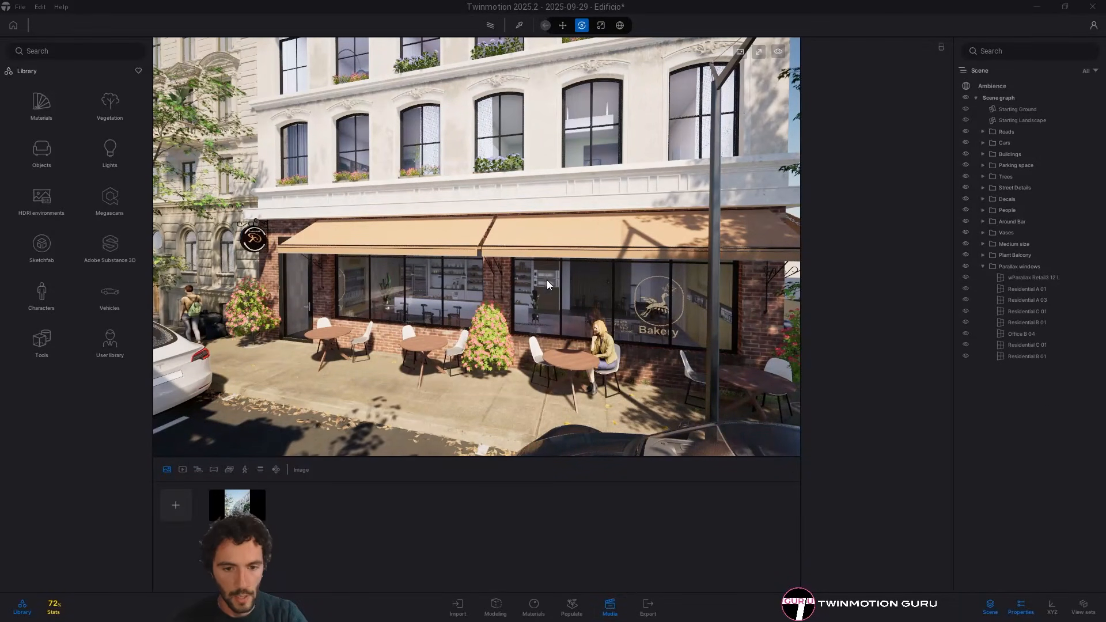
right_drag(587, 295, 582, 293)
key(s)
key(s)
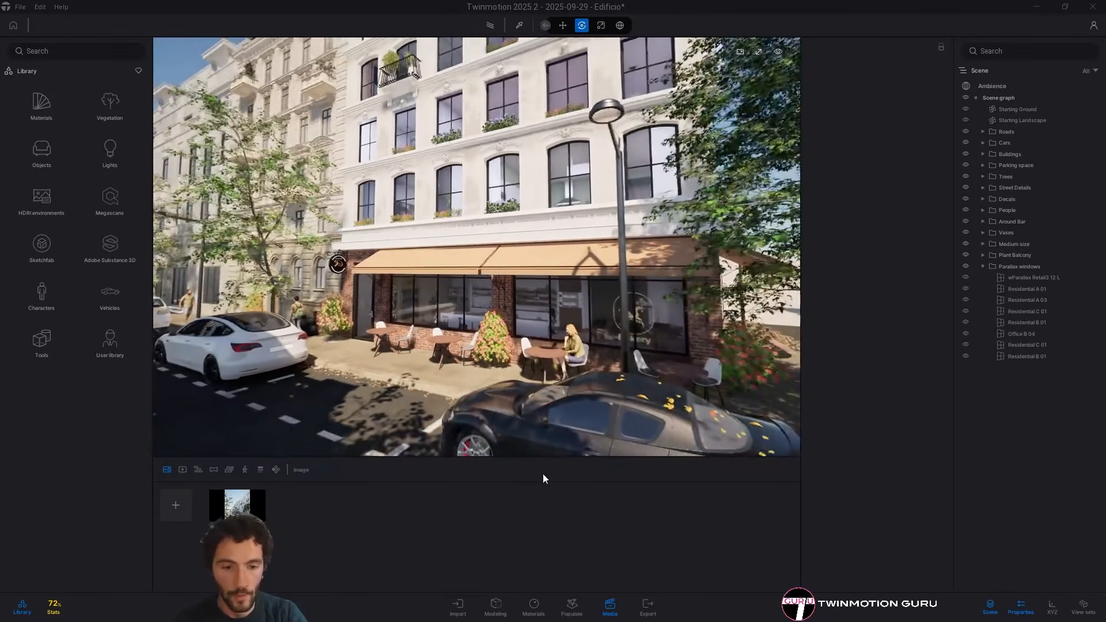
click(609, 605)
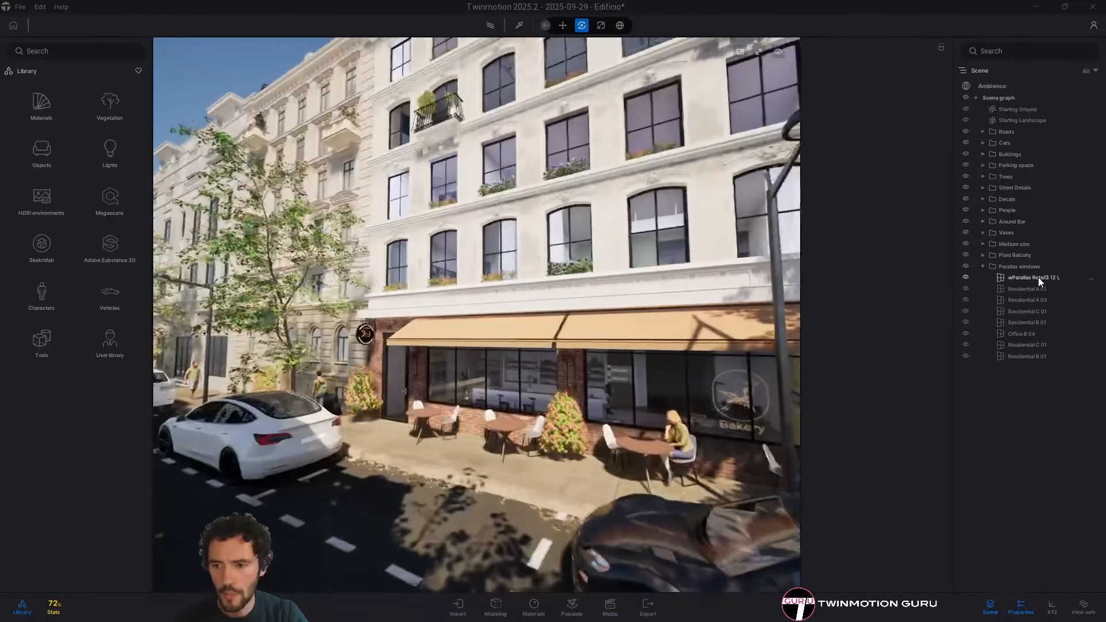
Select all eight windows in the Parallax windows folder and enable Night life simulation in their night settings
click(1038, 278)
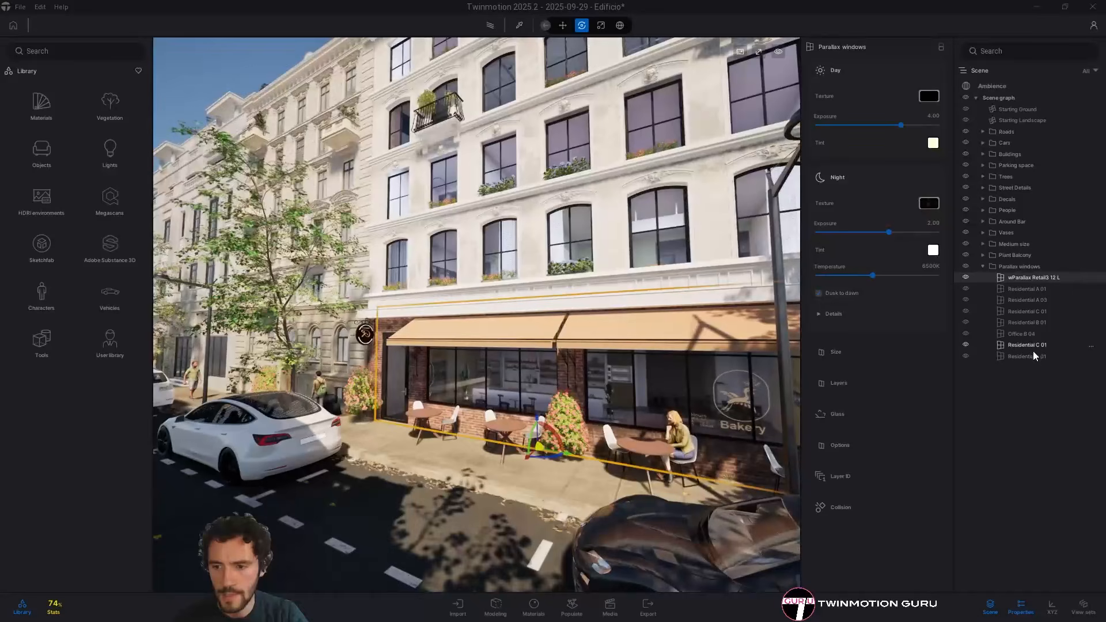
shift+click(1032, 355)
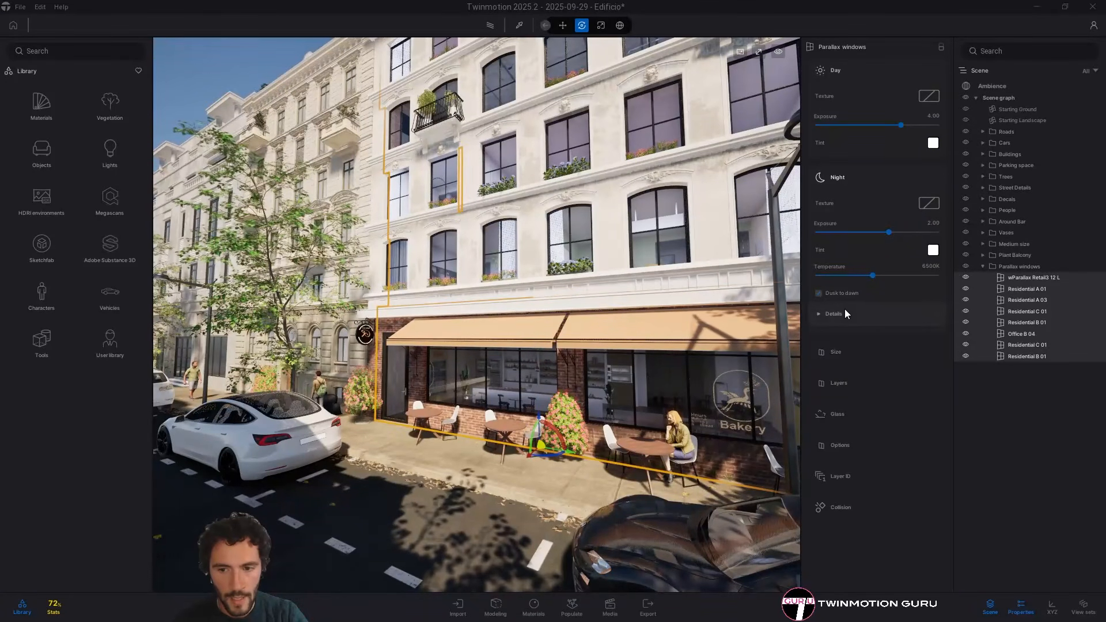
click(845, 70)
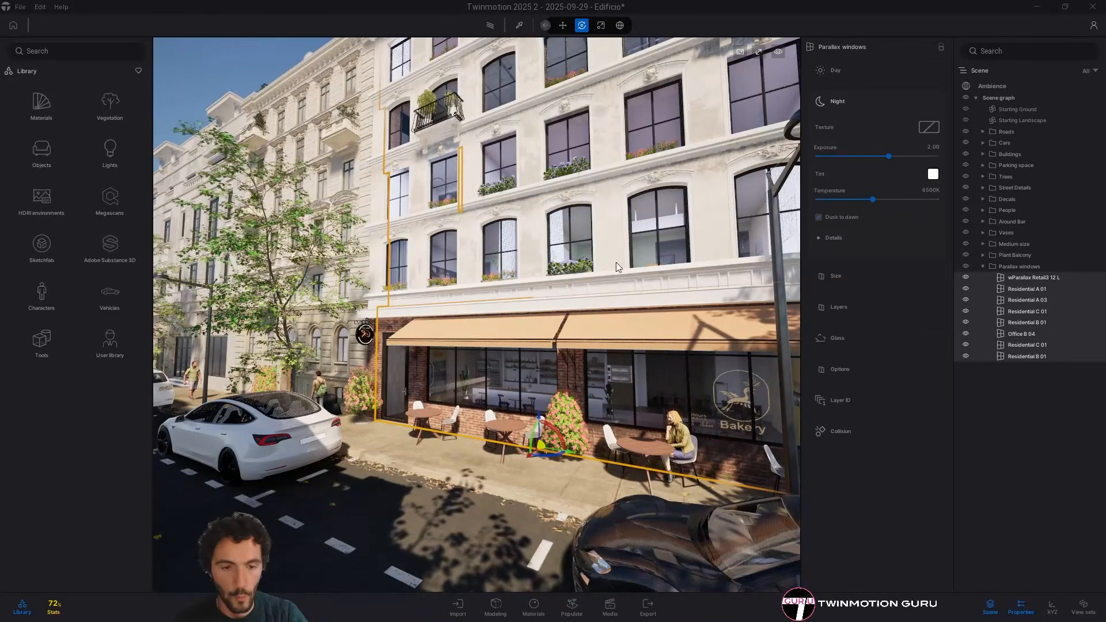
right_drag(616, 262, 547, 268)
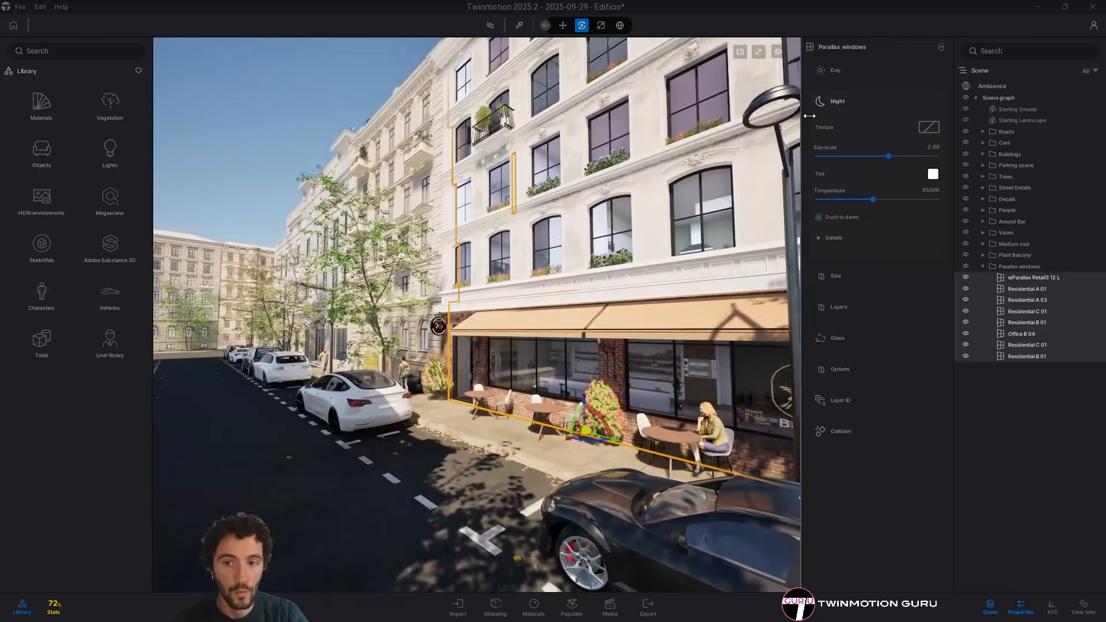
right_drag(692, 219, 700, 220)
key(s)
right_drag(625, 237, 797, 209)
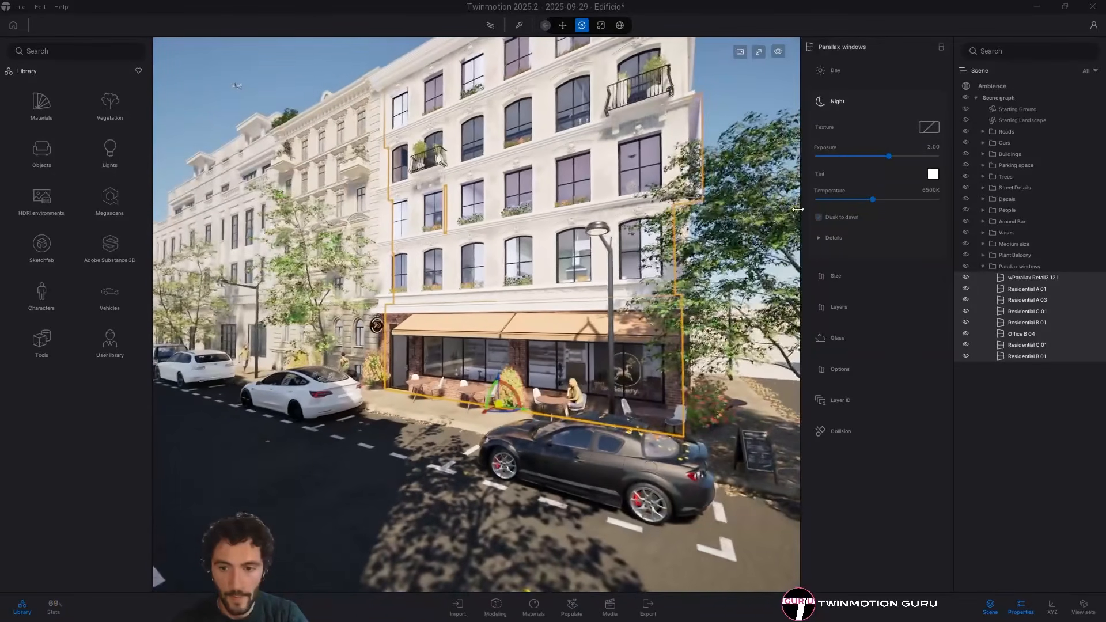
click(833, 238)
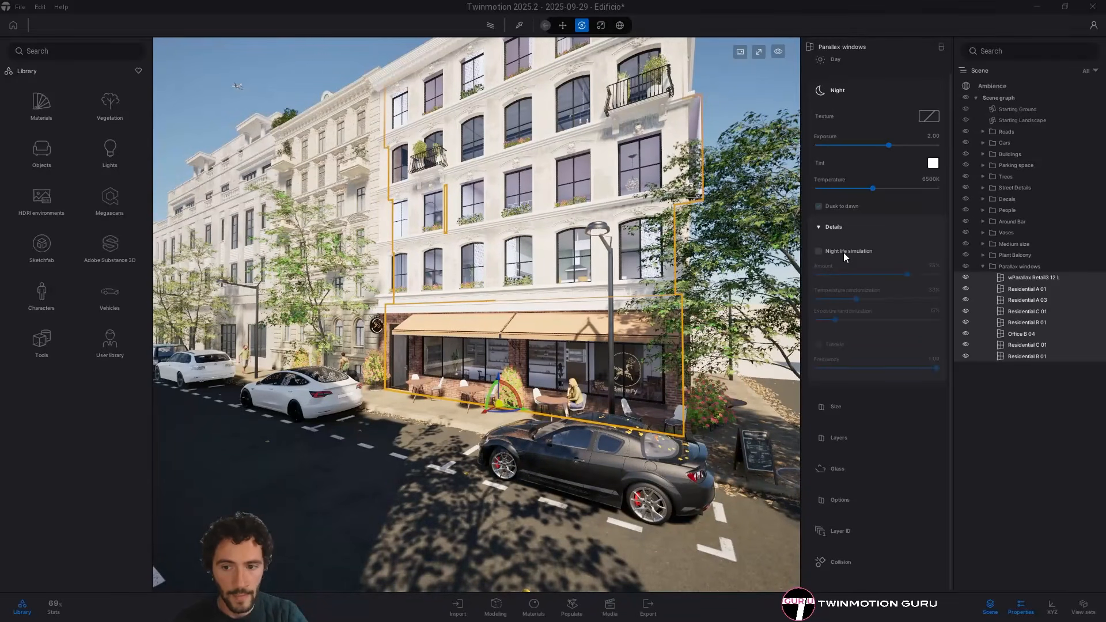
click(843, 253)
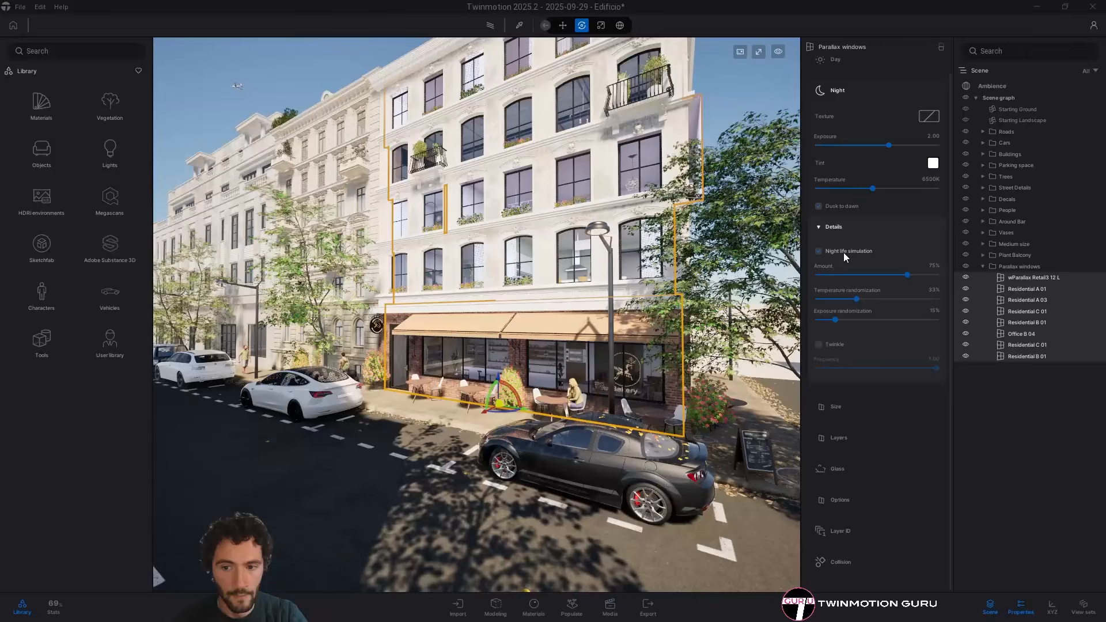
Set the scene's time of day to 23:59
click(778, 52)
mouse_move(781, 80)
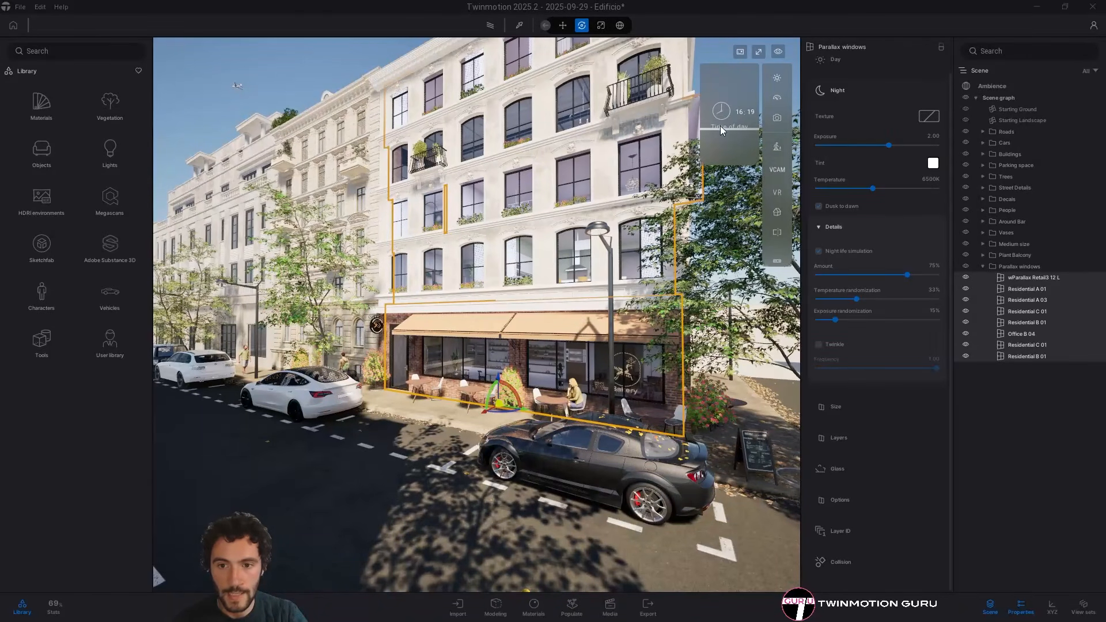
drag(722, 130, 727, 156)
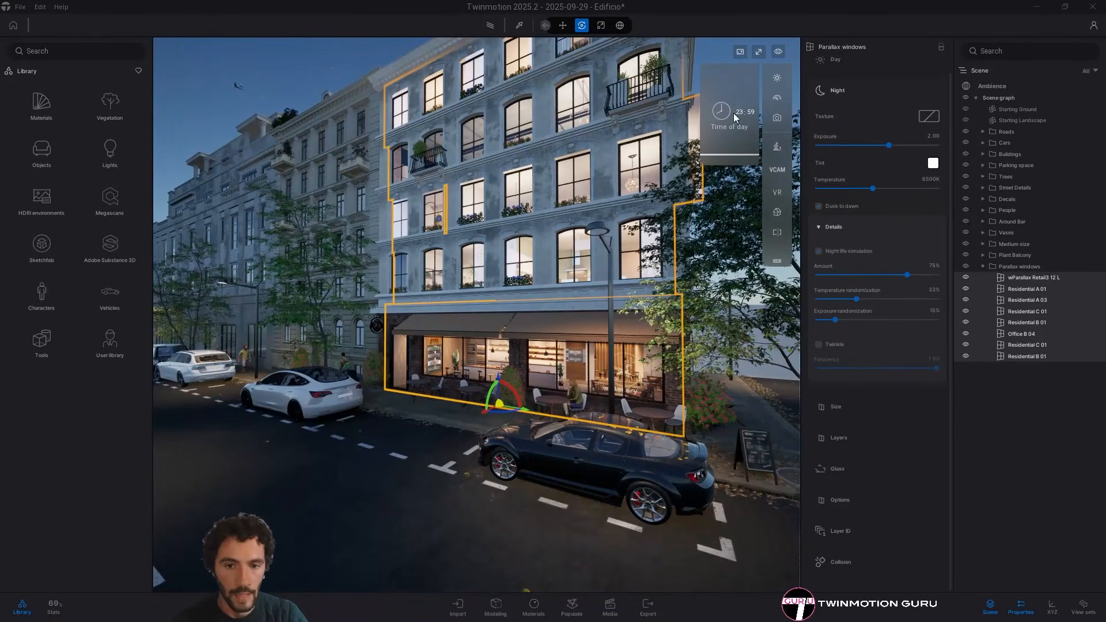
Shift the Residential C 01 window on the second floor above the awning slightly sideways along the facade and clear the selection
key(e)
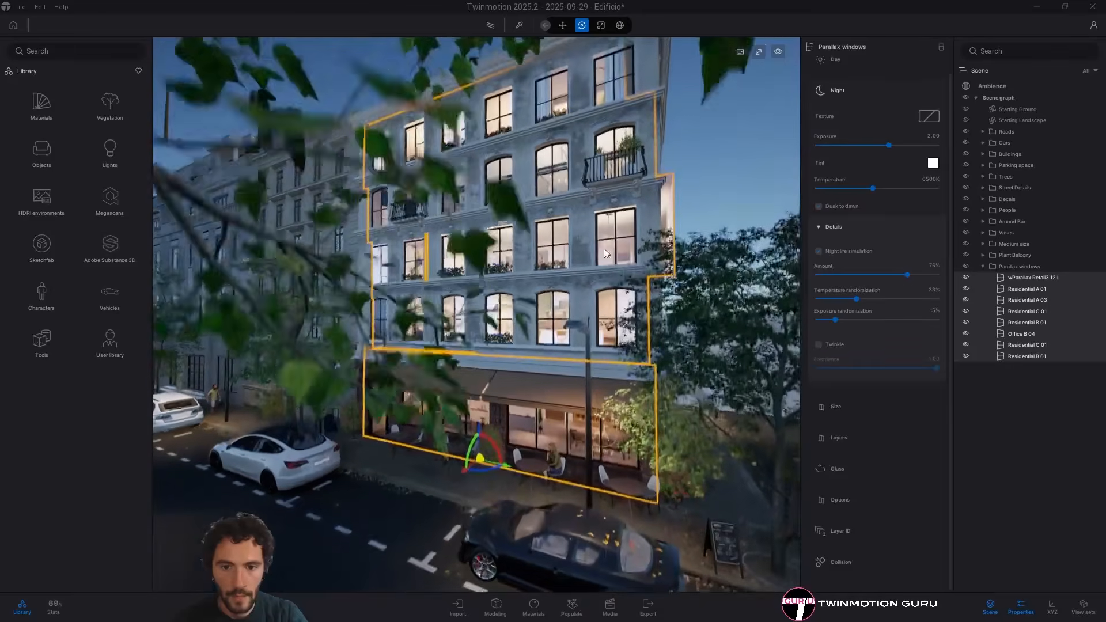
click(664, 237)
key(w)
click(662, 233)
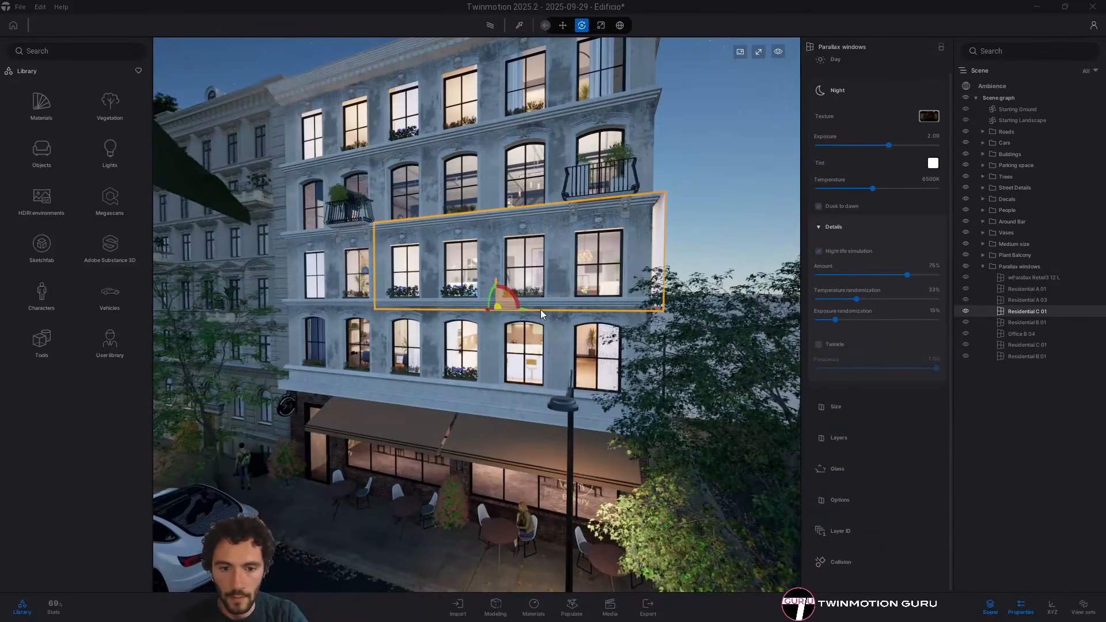
drag(526, 310, 513, 310)
key(Escape)
key(s)
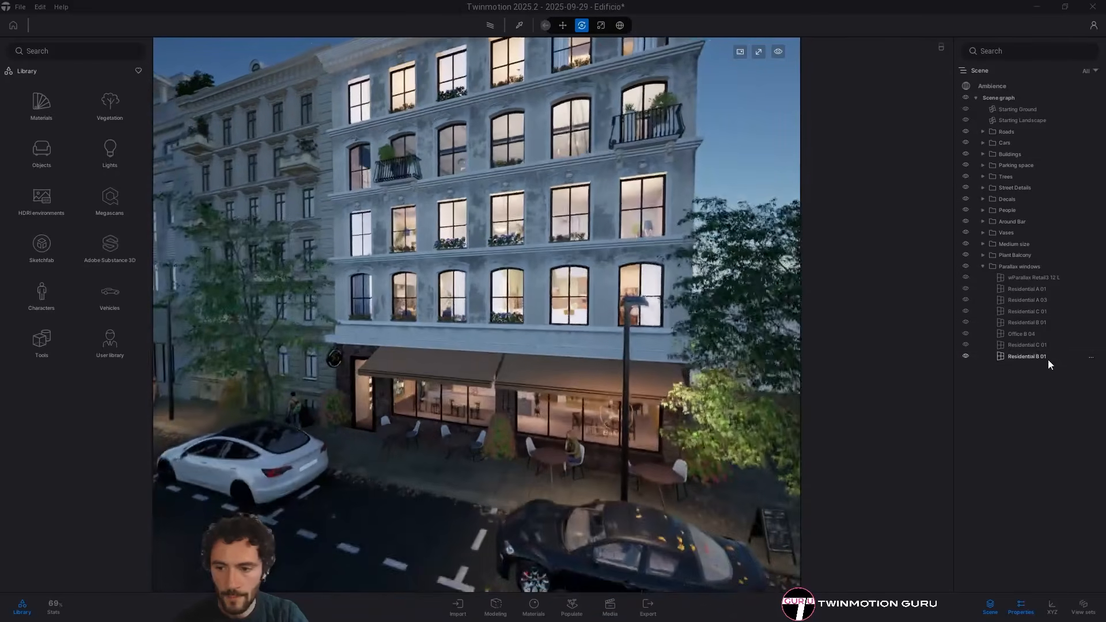
Select all the parallax windows again and examine the lit night facade from the storefront to the top floor
click(1048, 358)
shift+click(1042, 279)
right_drag(553, 293, 561, 305)
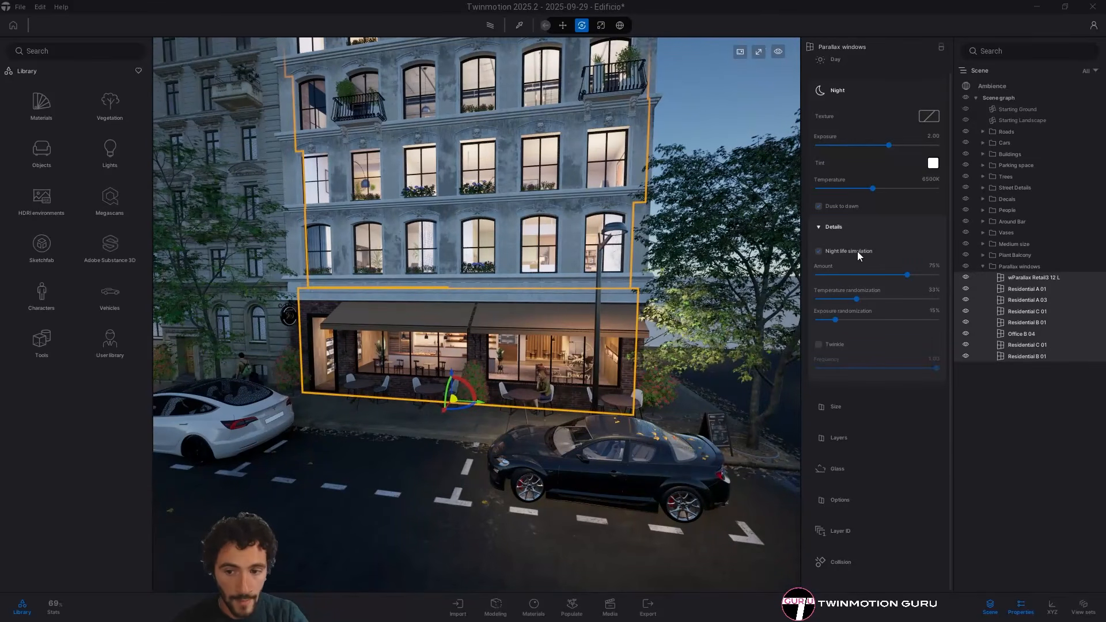
key(w)
right_drag(580, 358, 552, 298)
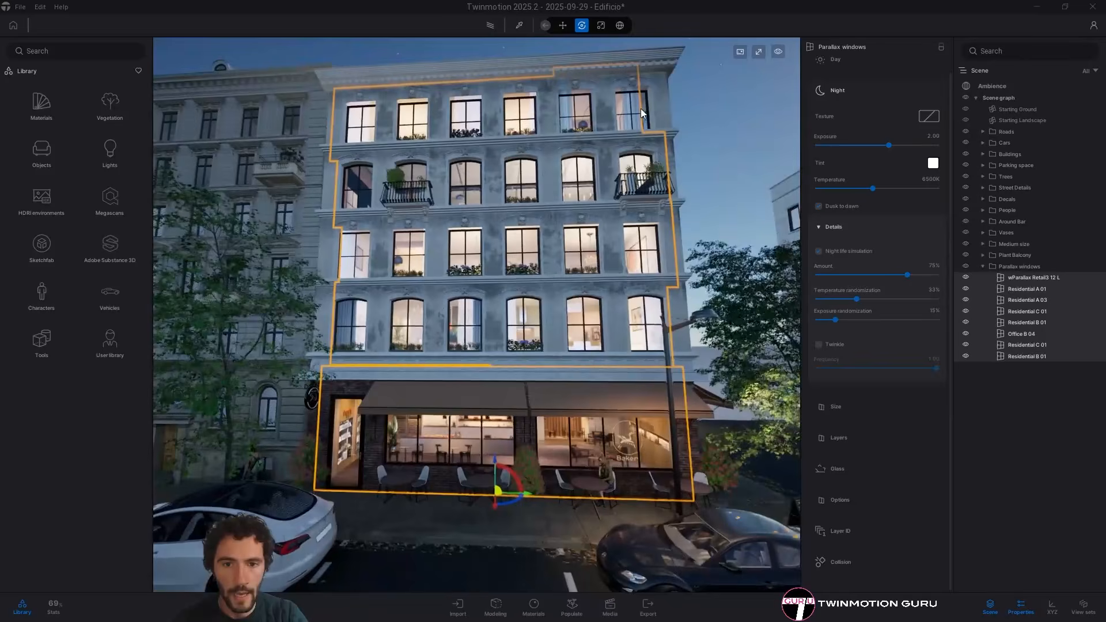
scroll(641, 108, up, 3)
Shift the top-floor Residential C 01 and Residential B 01 windows together slightly to the right along the facade and deselect them
click(1027, 345)
click(1028, 355)
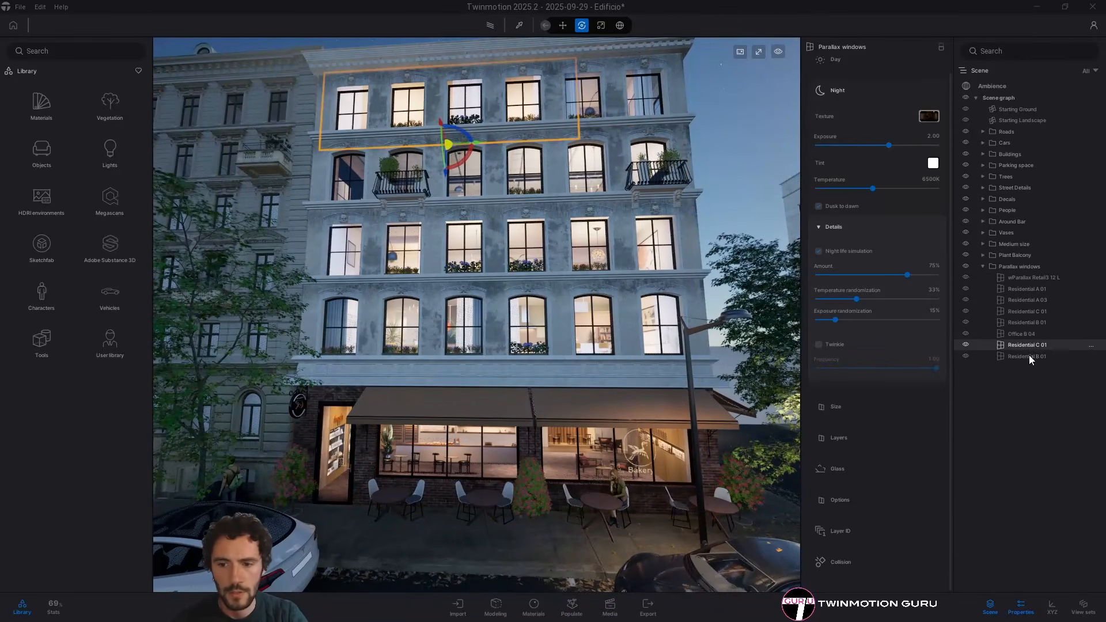
ctrl+click(1023, 346)
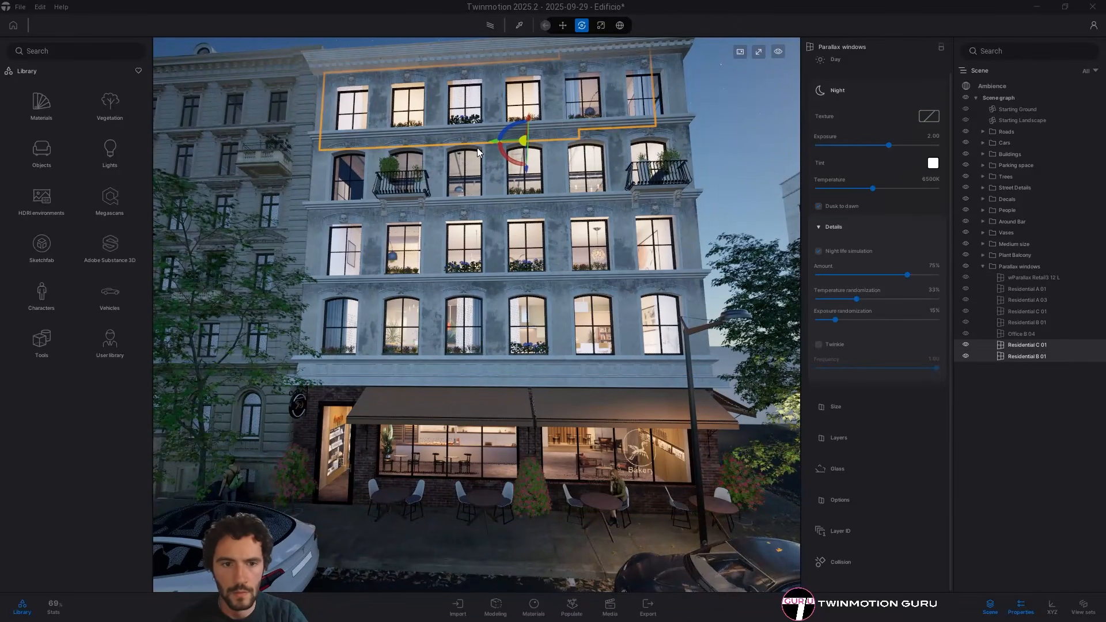
drag(493, 141, 507, 143)
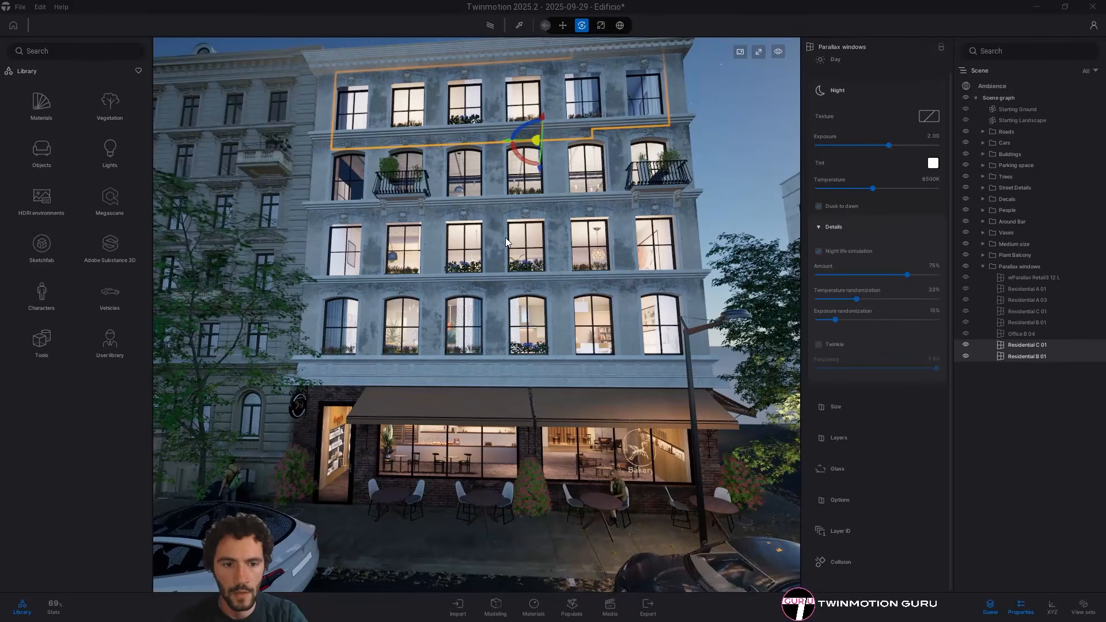
key(Escape)
Select all eight parallax windows and set their night life simulation Amount to 50%
click(1034, 278)
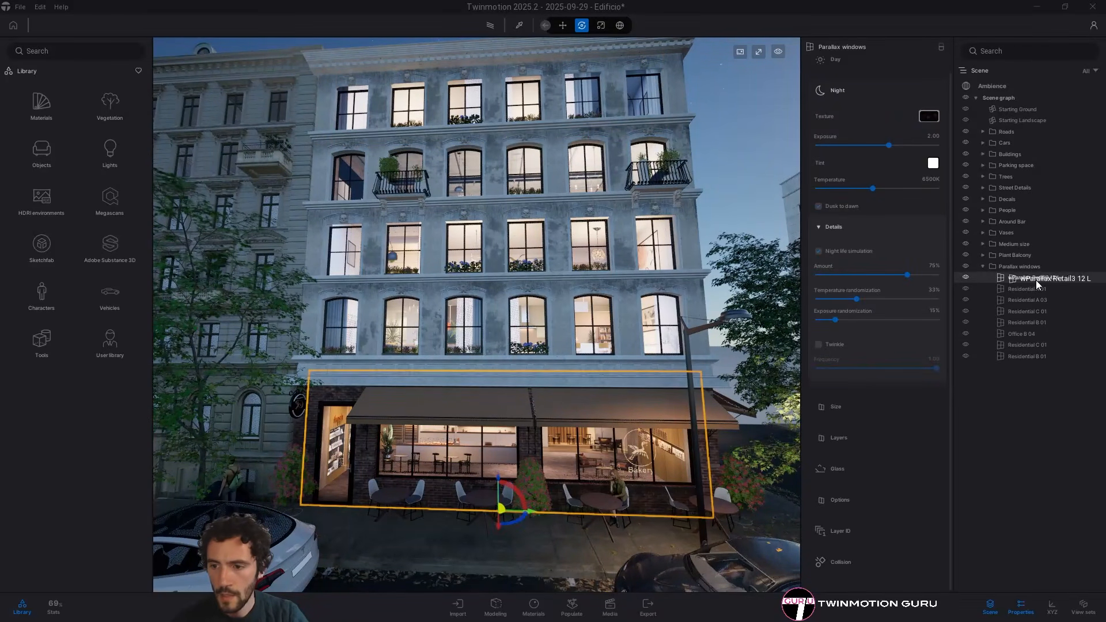
shift+click(1023, 356)
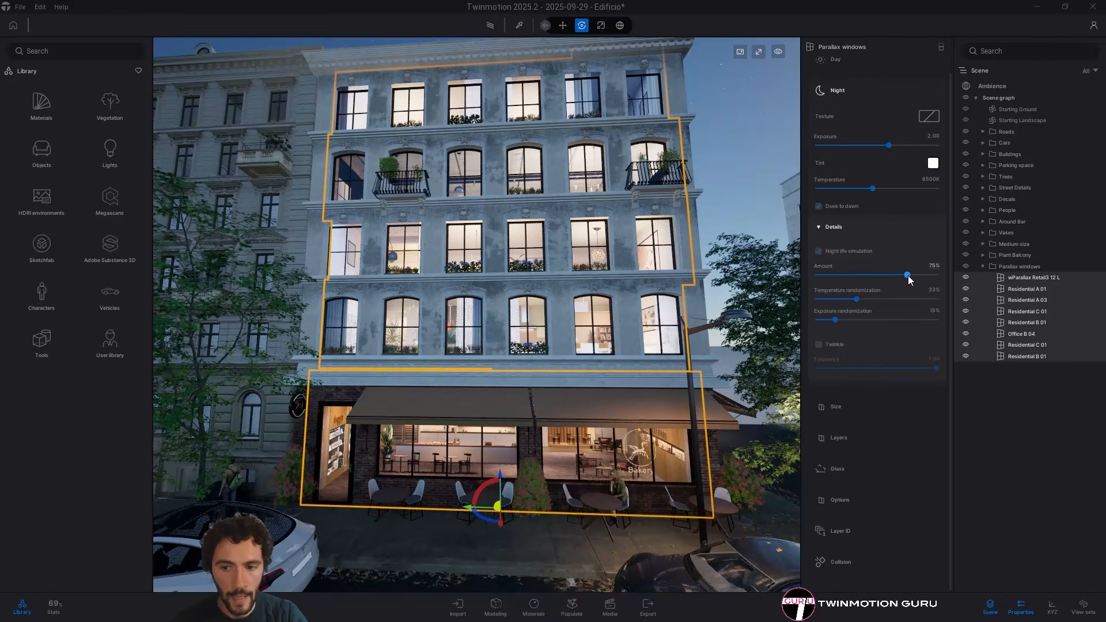
mouse_move(908, 275)
mouse_down()
mouse_move(928, 279)
mouse_move(845, 282)
mouse_move(927, 284)
mouse_move(899, 284)
mouse_up()
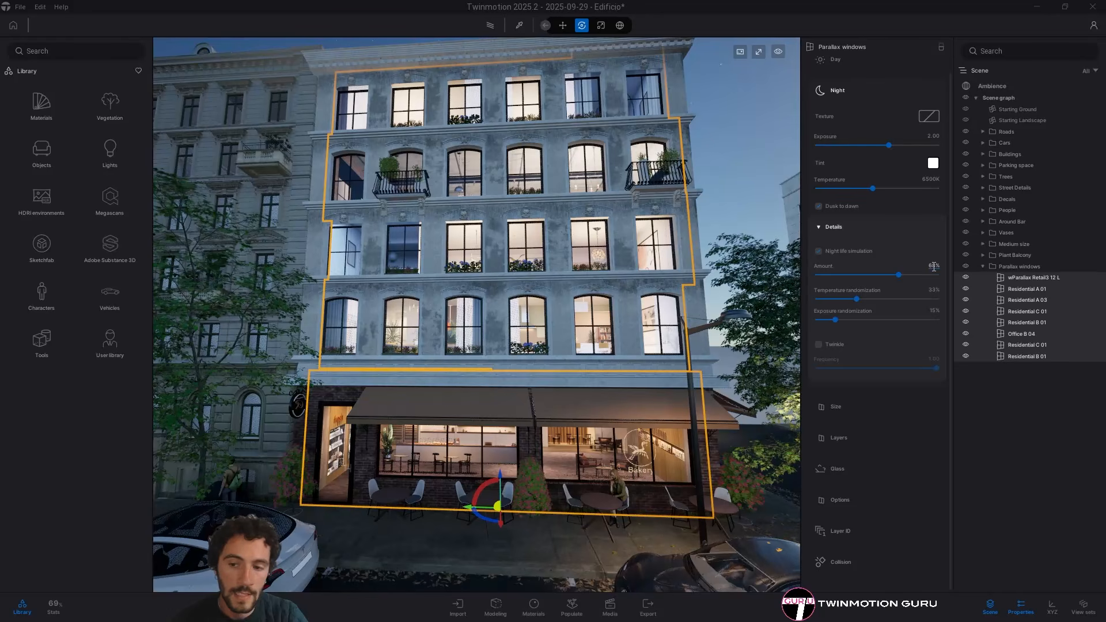
text(50)
key(Return)
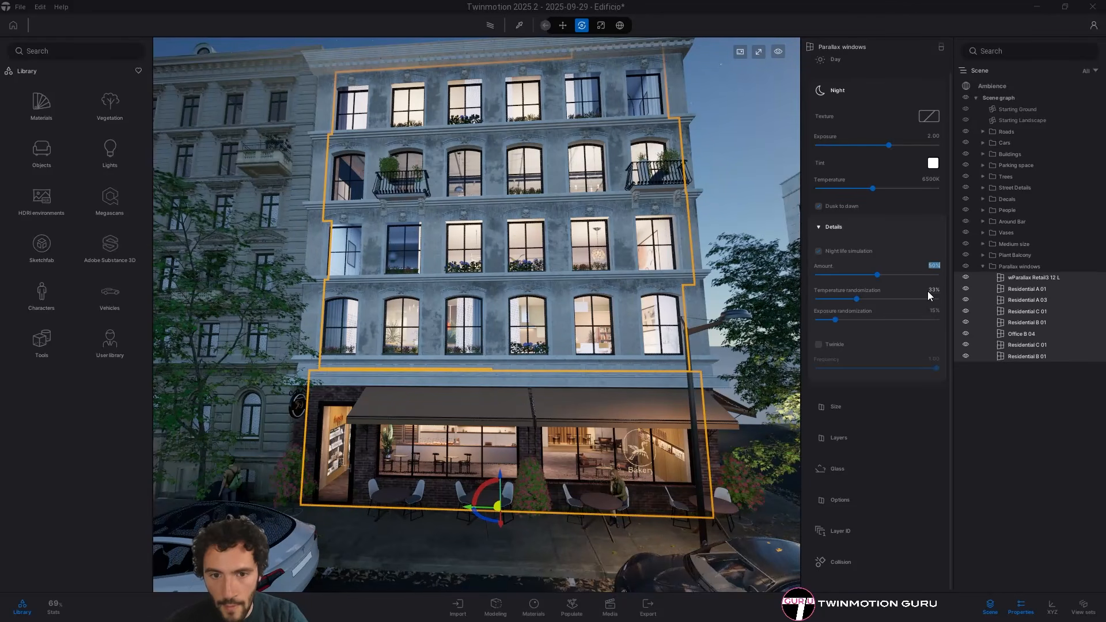
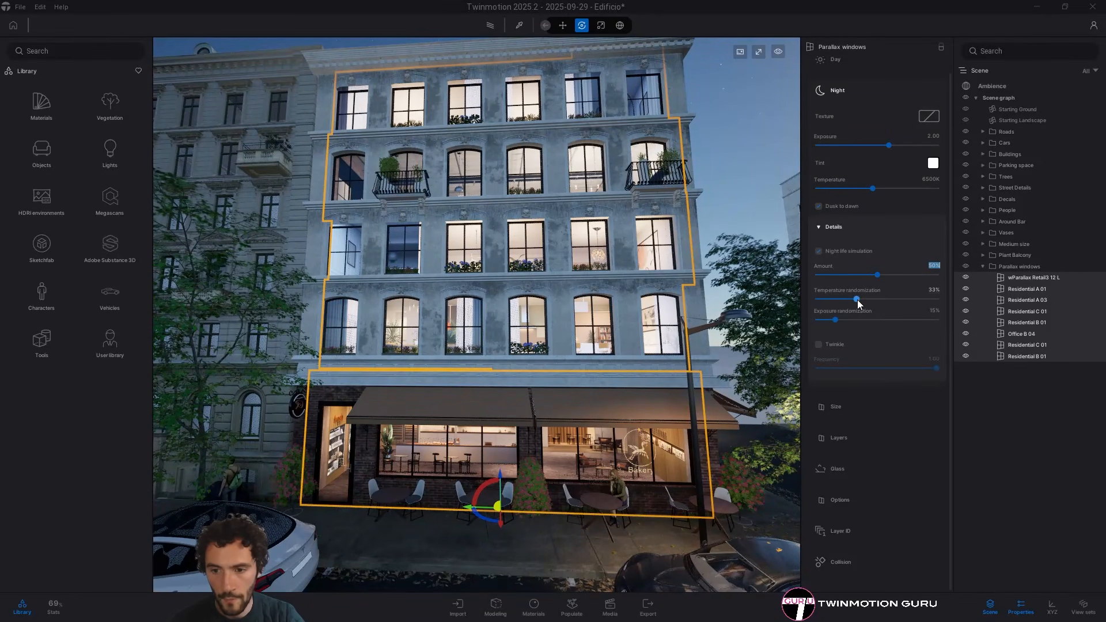
Set the selected windows' Temperature randomization to 91%
drag(856, 299, 878, 300)
double_click(934, 289)
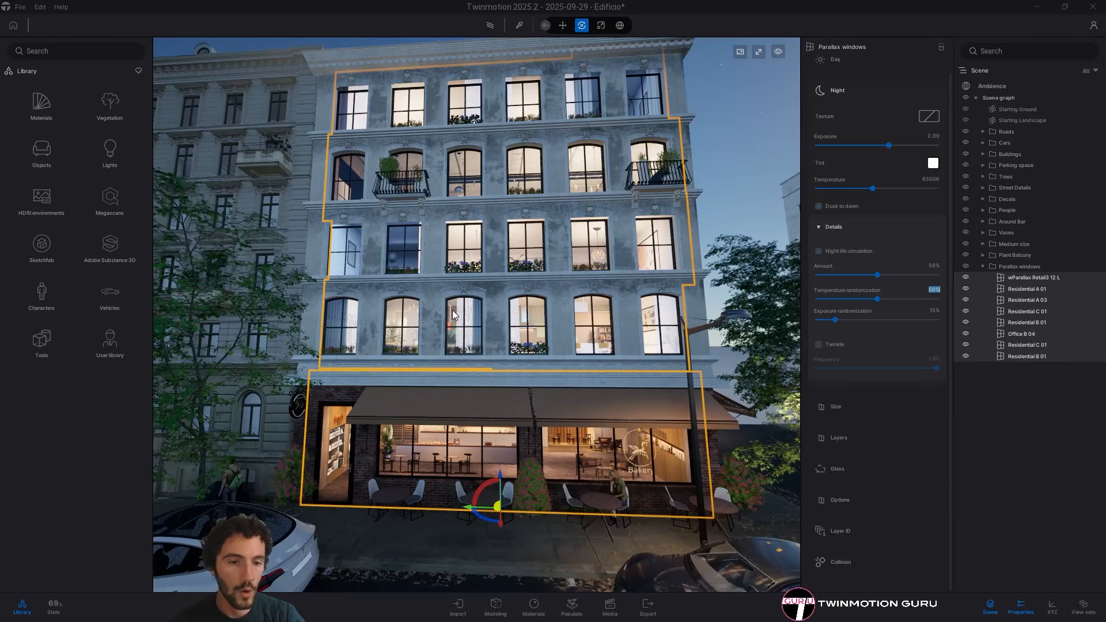
right_drag(580, 212, 581, 210)
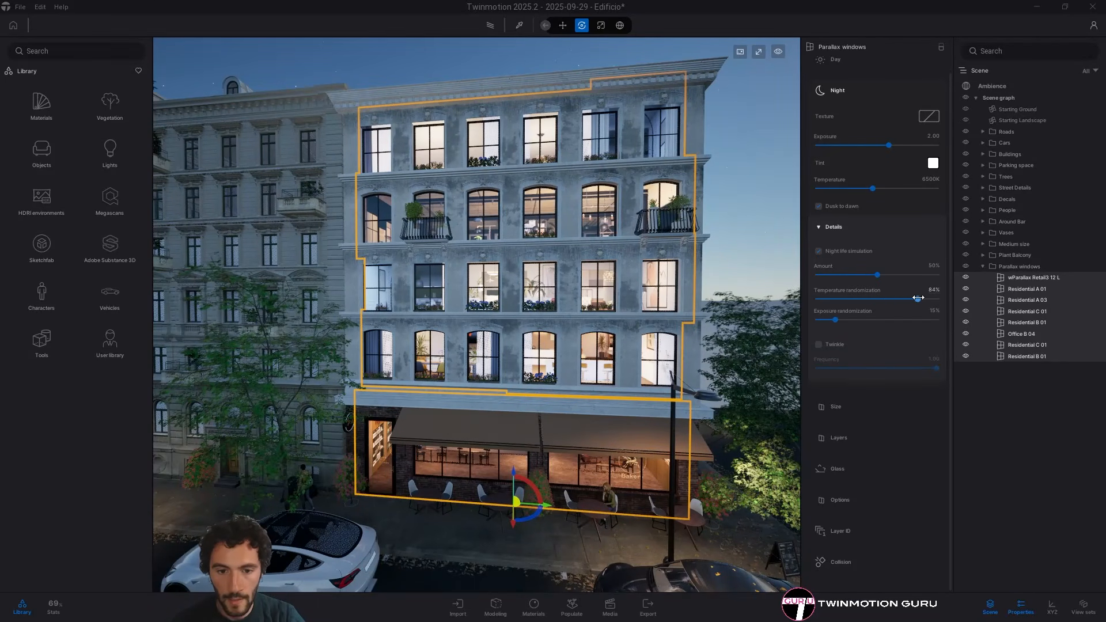
right_drag(552, 304, 466, 172)
key(w)
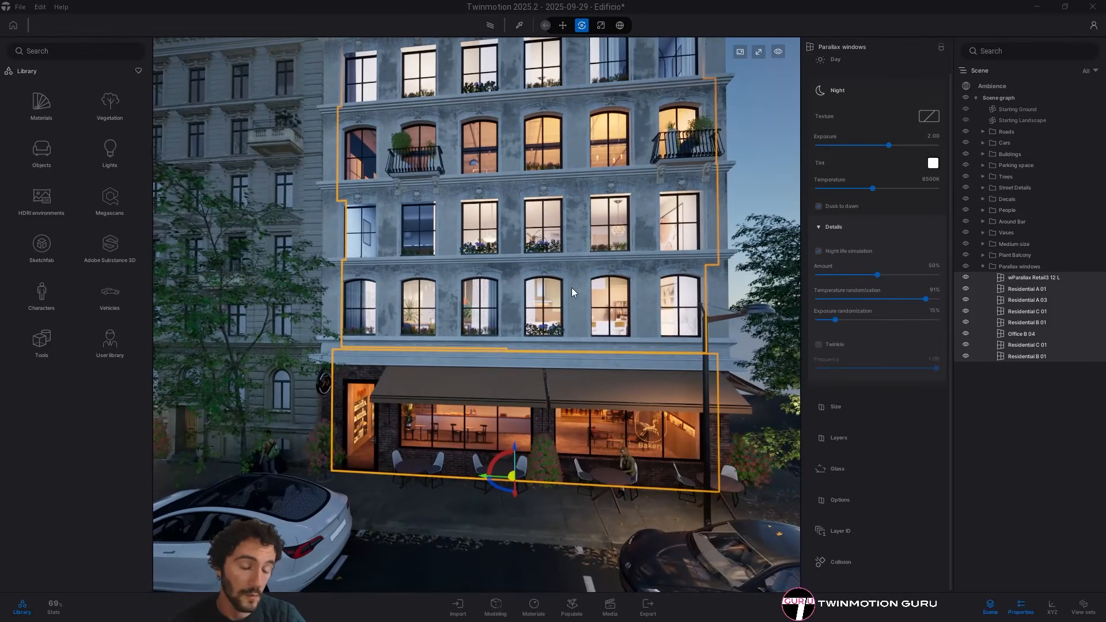
Examine the variation in window light colour across the building from far down the street and from close to the facade
right_drag(583, 365, 461, 323)
key(d)
key(s)
key(d)
right_drag(577, 296, 427, 256)
key(d)
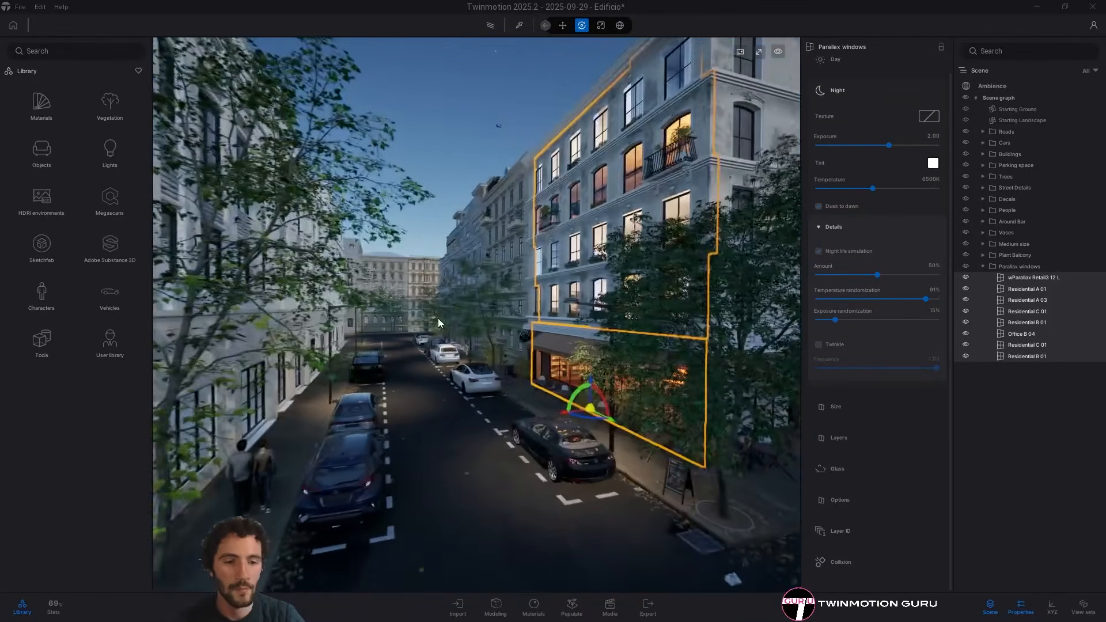
right_drag(419, 329, 741, 330)
key(a)
key(w)
key(w)
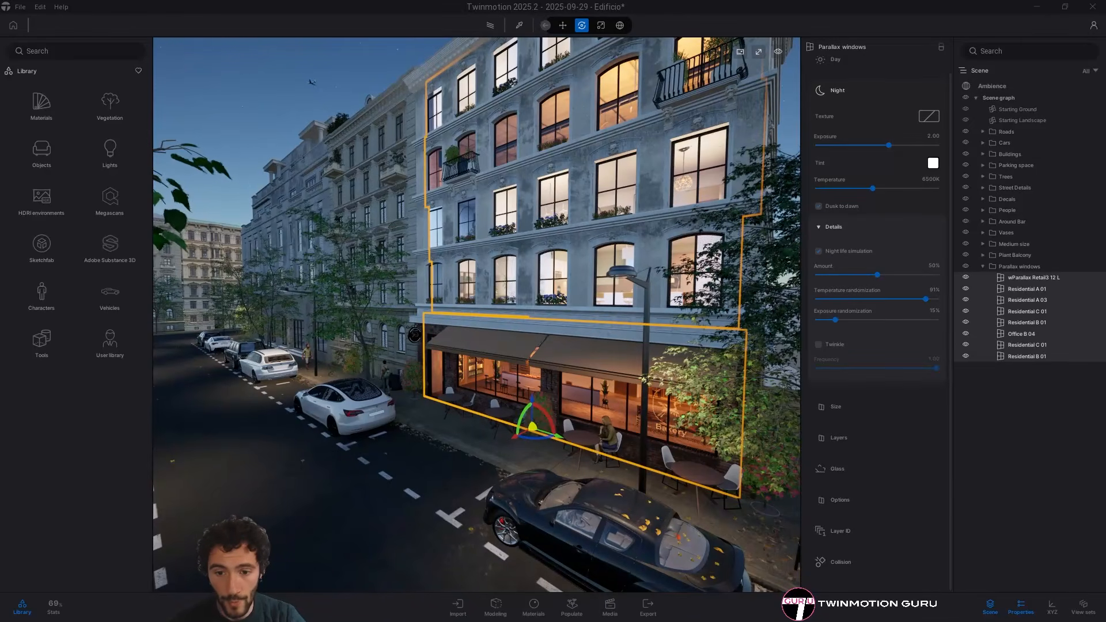
Set the selected windows' Exposure randomization to 90% and check the facade's lighting
right_drag(769, 338, 851, 337)
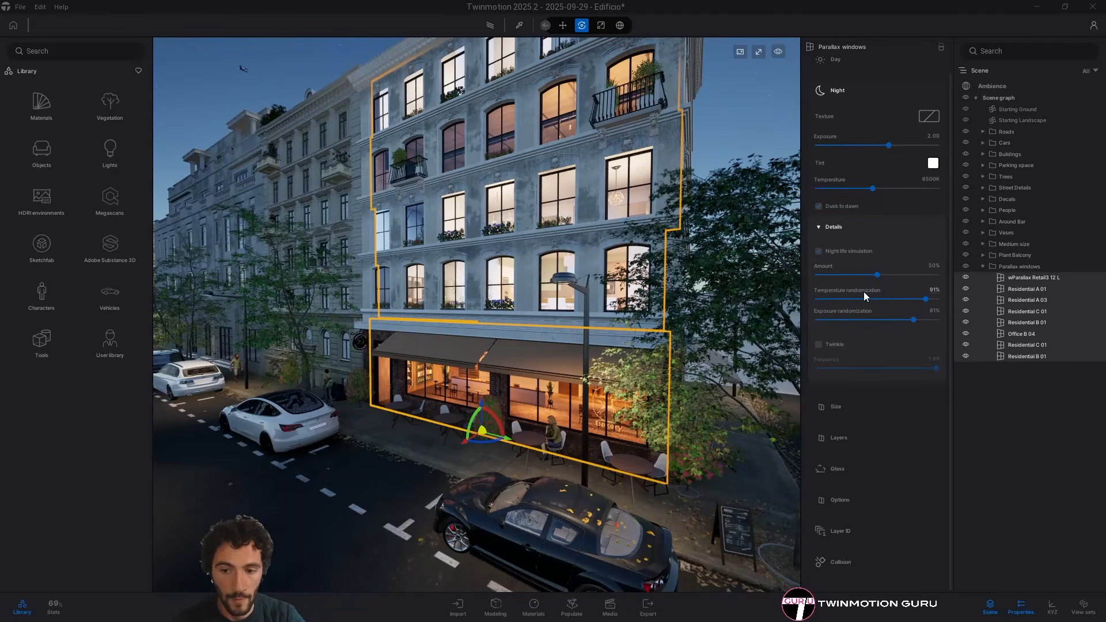
drag(916, 323, 934, 320)
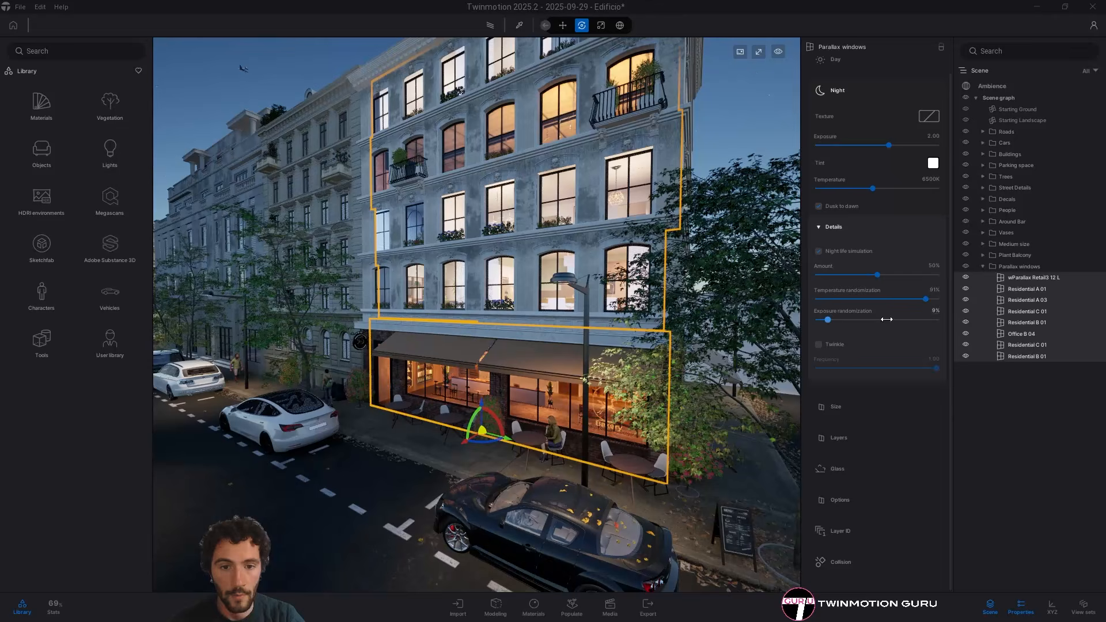
click(925, 320)
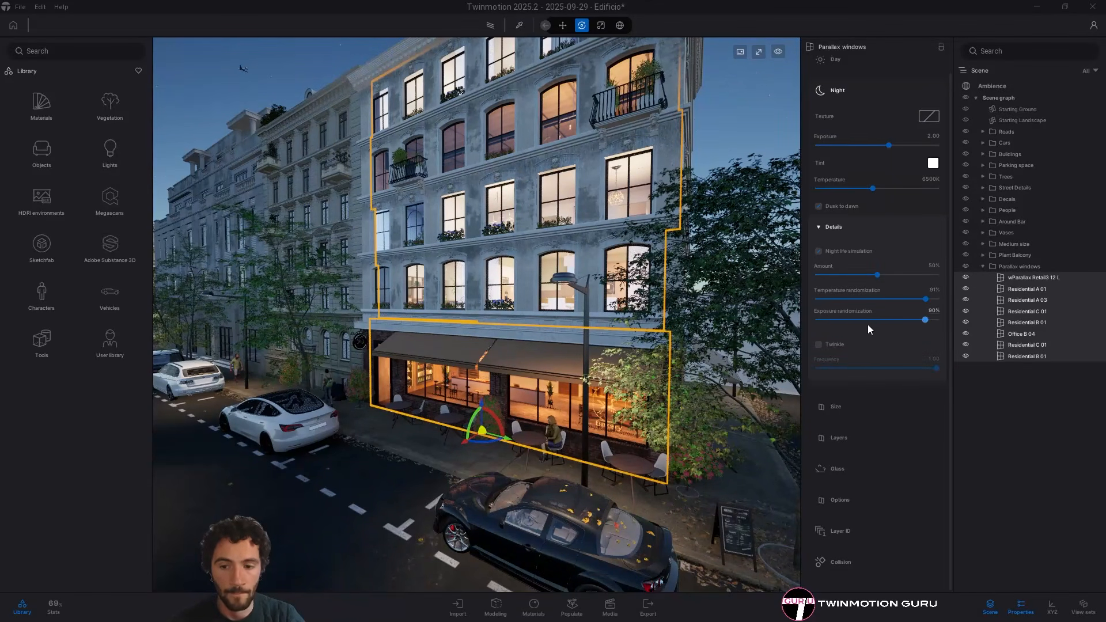
right_drag(544, 271, 510, 221)
key(w)
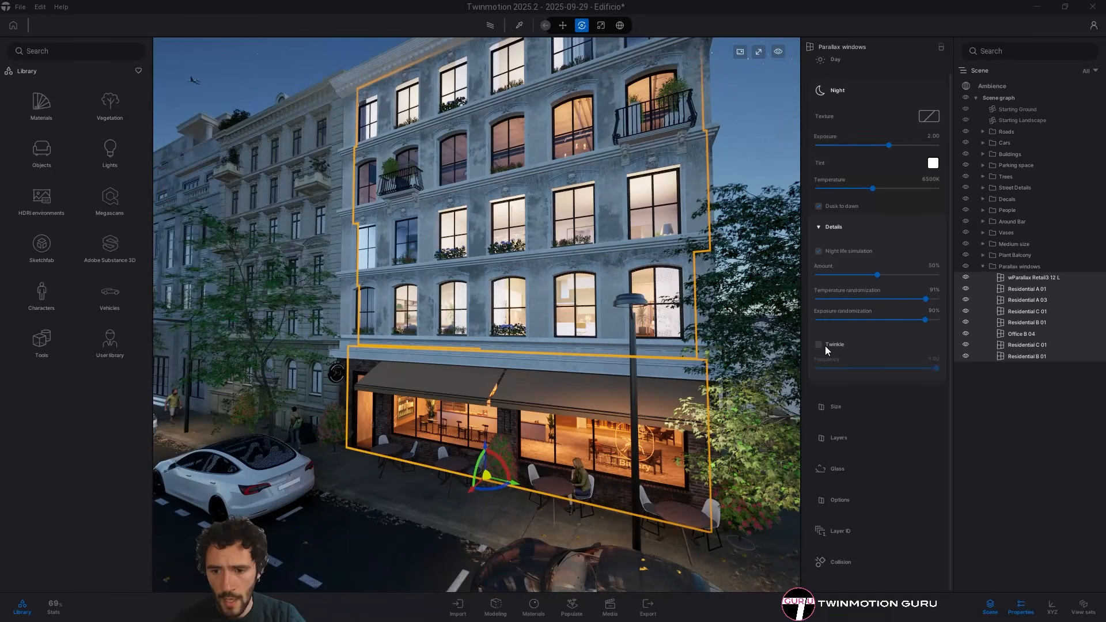
key(s)
key(d)
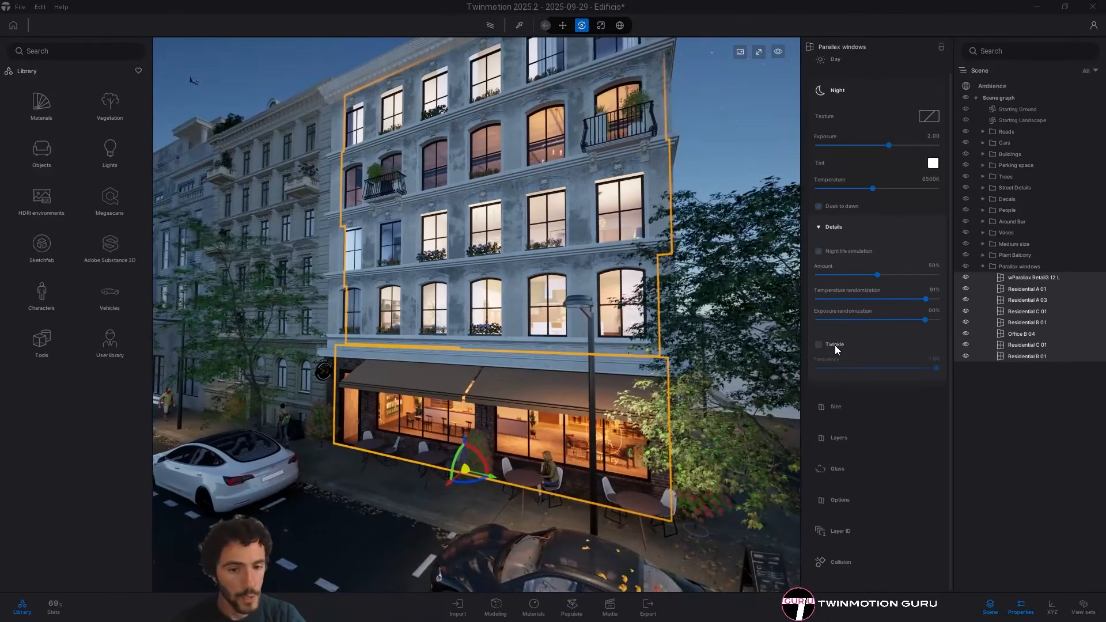
Enable Twinkle for the selected windows, try a Frequency of 0.13 on the facade, and set it back to 1.00
click(819, 344)
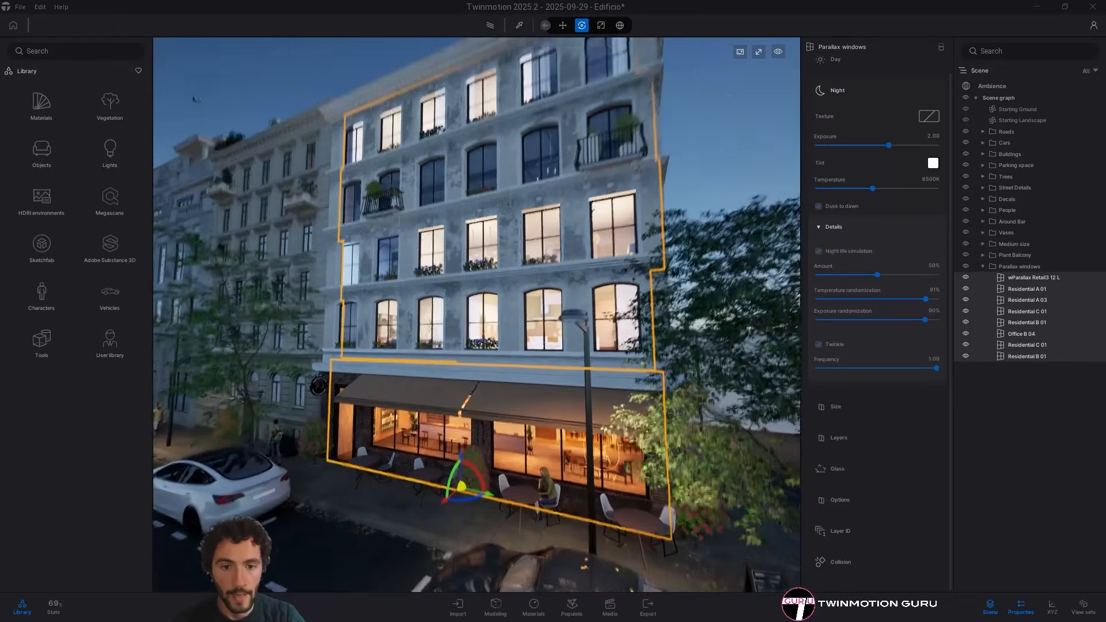
key(w)
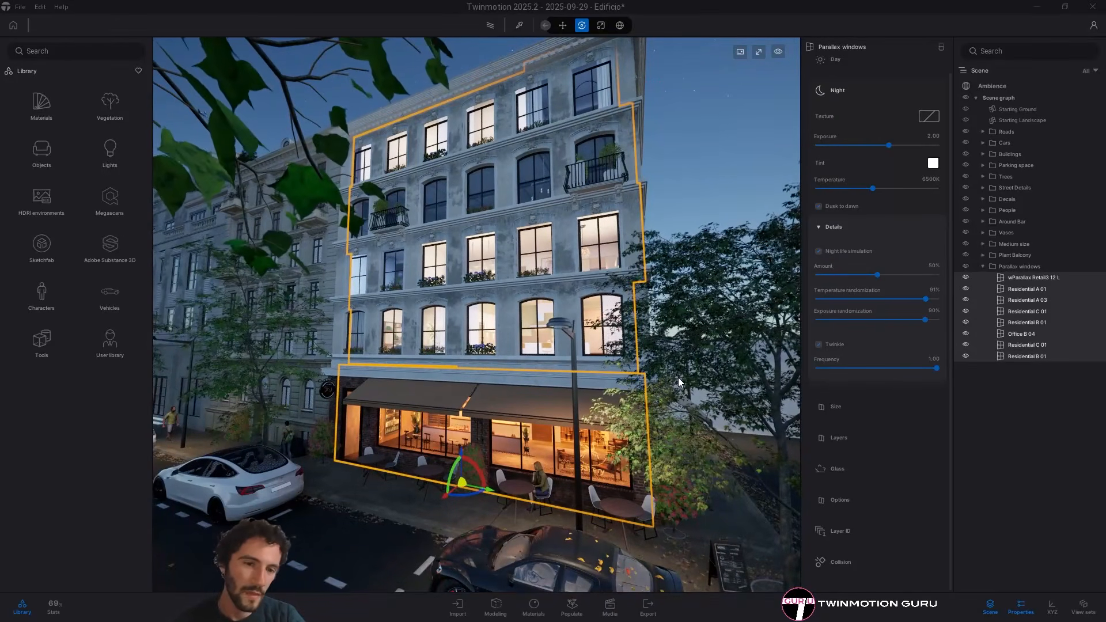
key(a)
right_drag(679, 378, 530, 333)
key(a)
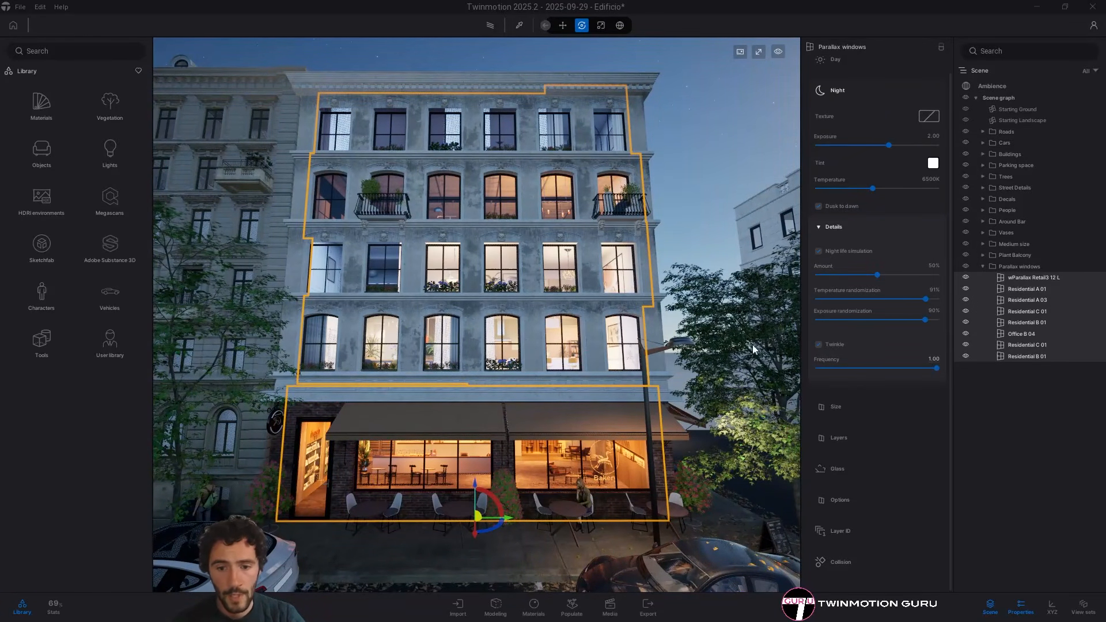
right_drag(533, 410, 502, 408)
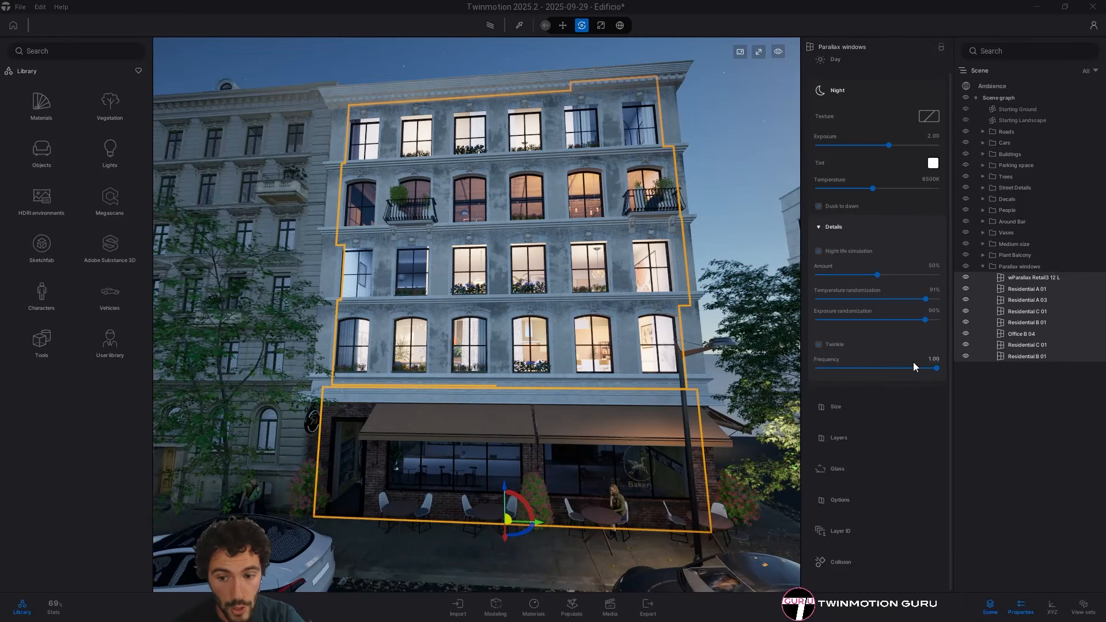
drag(936, 368, 832, 367)
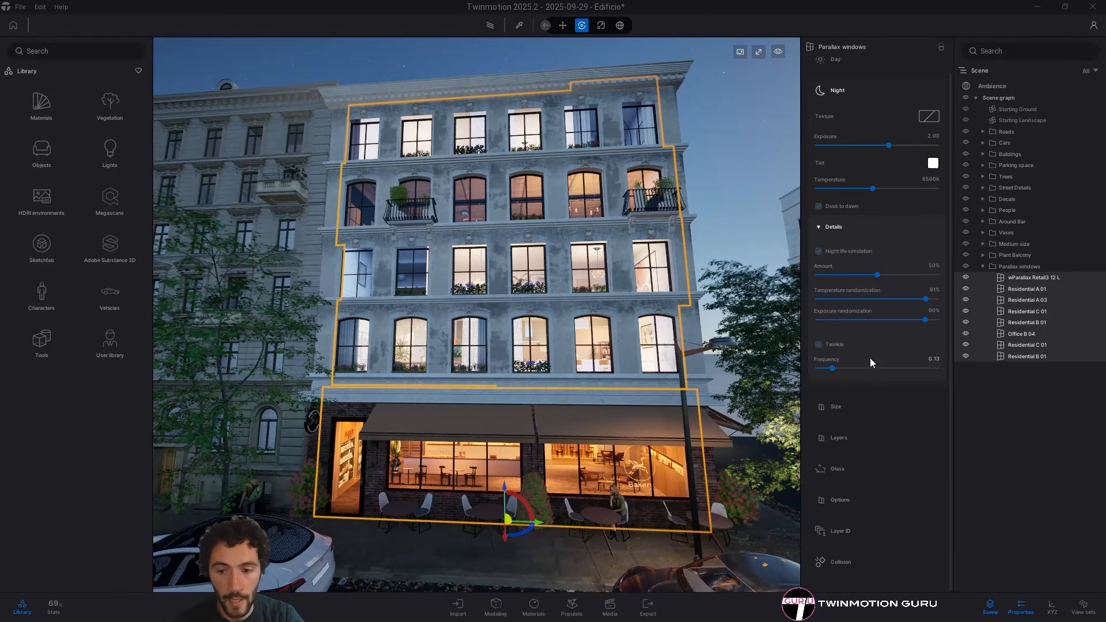
drag(831, 370, 940, 370)
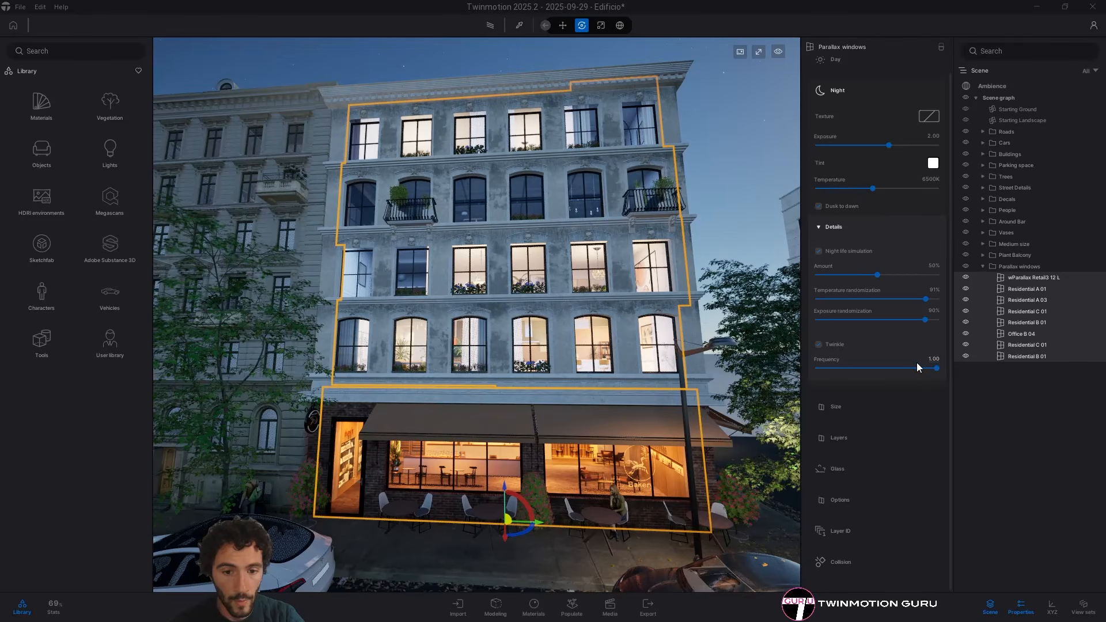
Deselect the windows and examine the twinkling facade lights from above the street and from close to the building
key(s)
right_drag(691, 386, 455, 403)
key(Escape)
scroll(493, 403, up, 5)
key(s)
scroll(523, 379, down, 3)
middle_drag(524, 379, 462, 377)
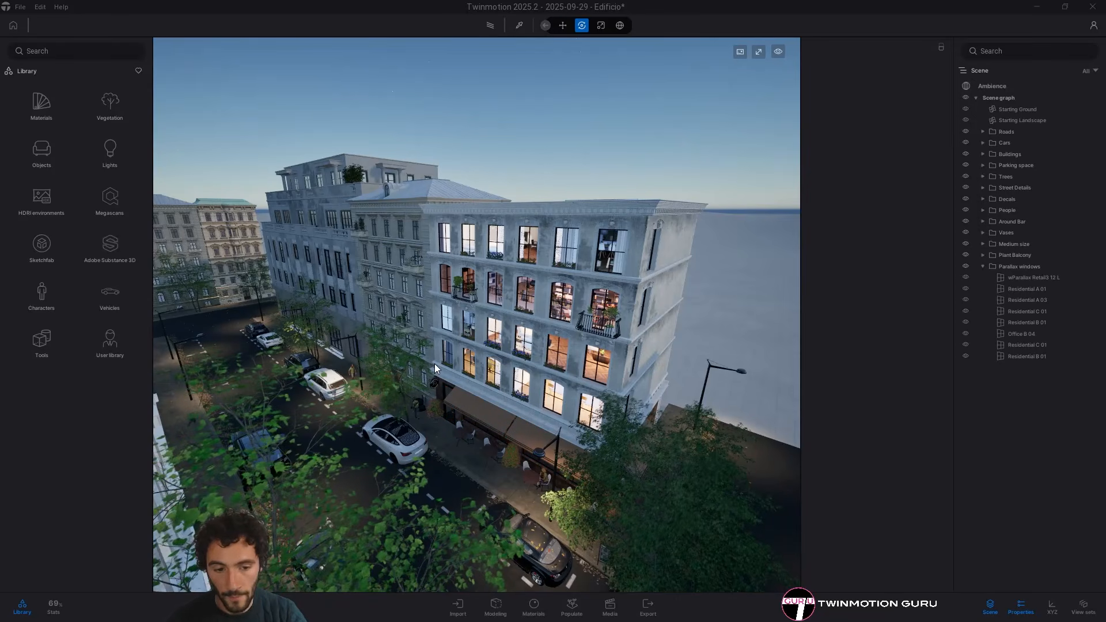
middle_drag(434, 364, 429, 359)
key(w)
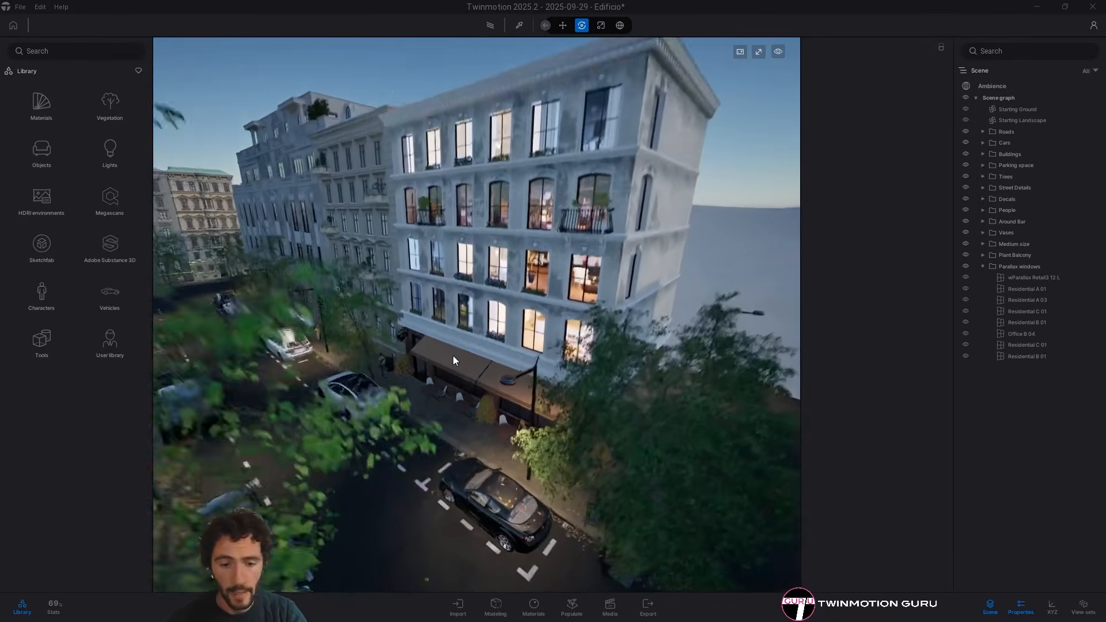
right_drag(492, 311, 433, 358)
key(w)
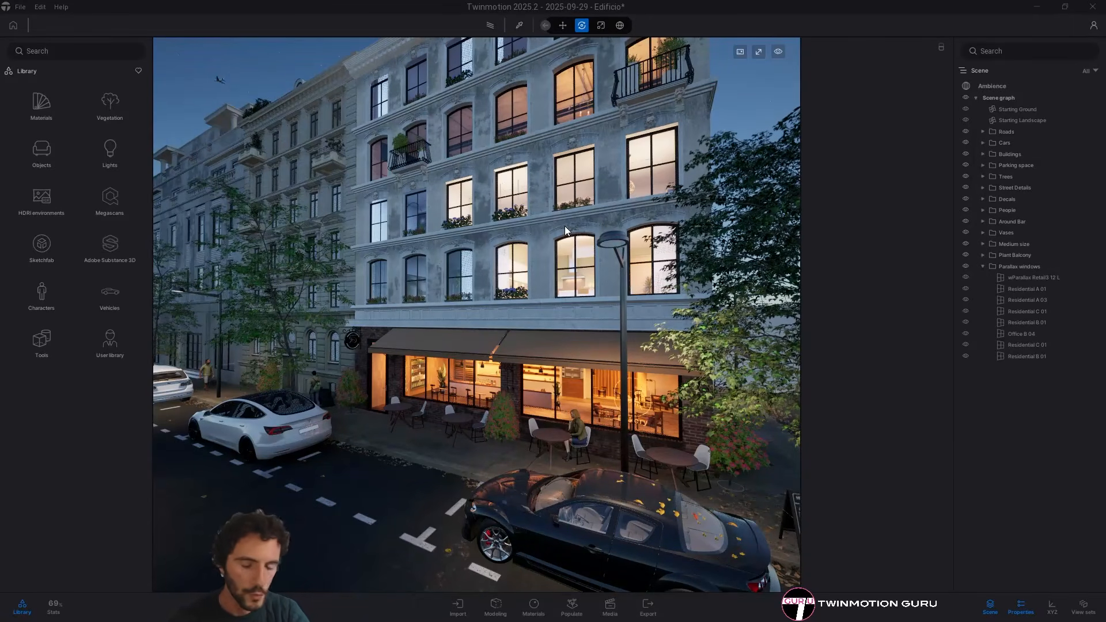
key(w)
right_drag(472, 337, 499, 317)
key(d)
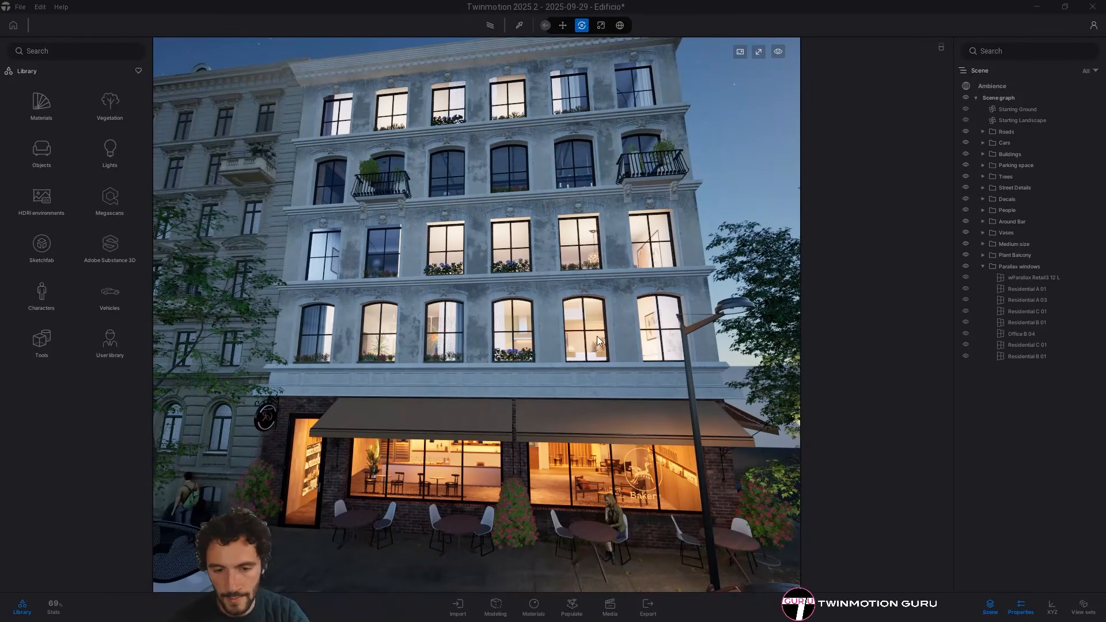
right_drag(498, 317, 497, 337)
key(s)
Turn off night life simulation for all eight parallax windows and expand their Day settings
click(1016, 279)
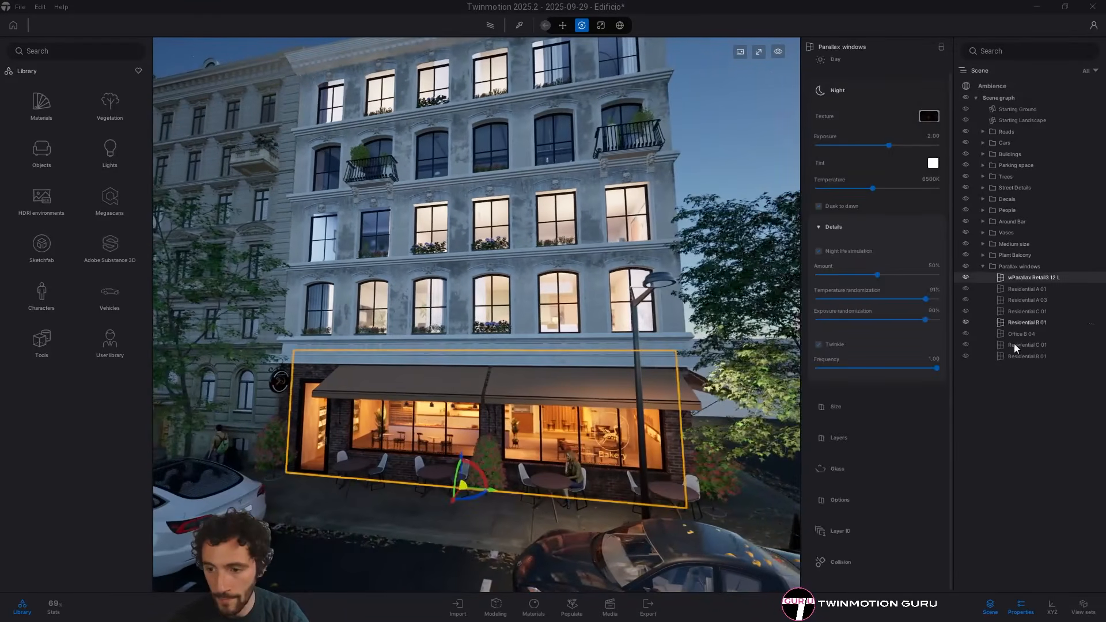
shift+click(1018, 355)
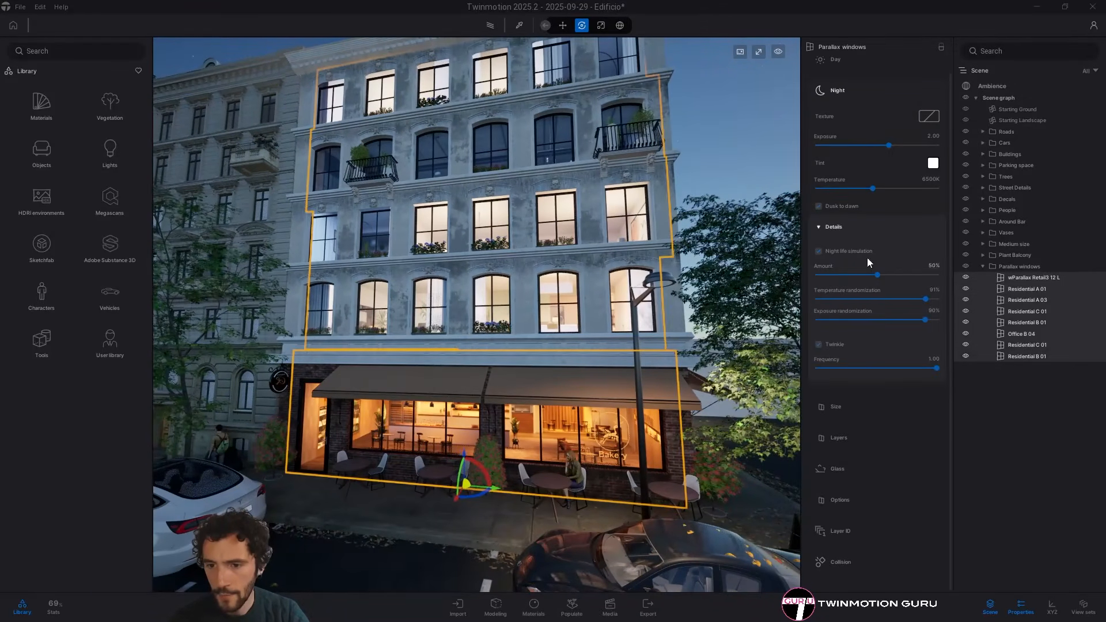
click(830, 226)
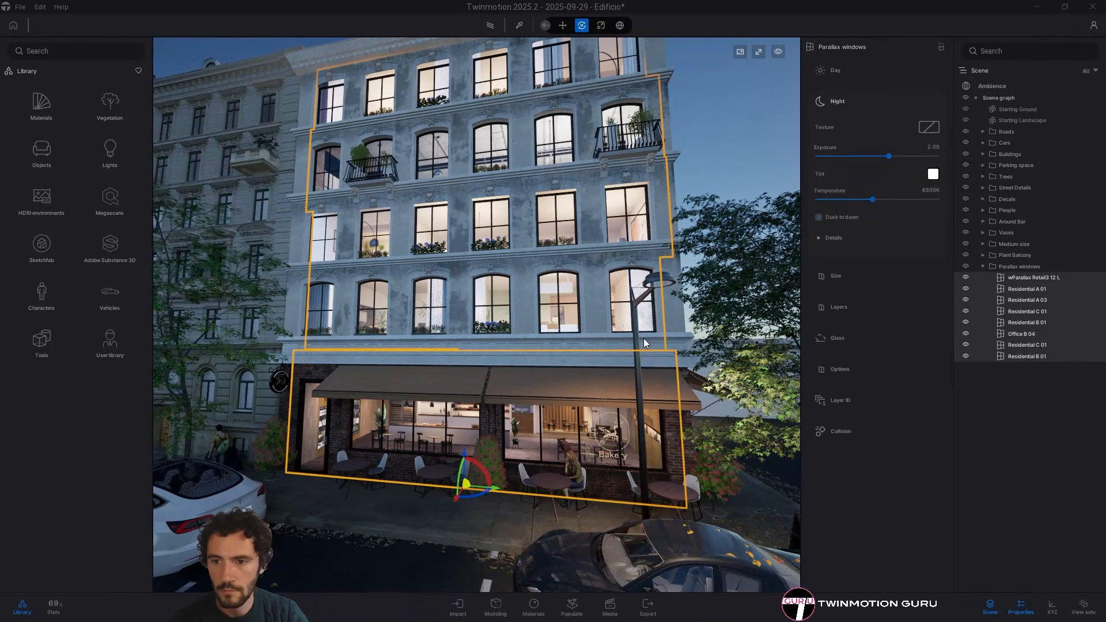
key(d)
right_drag(650, 339, 625, 352)
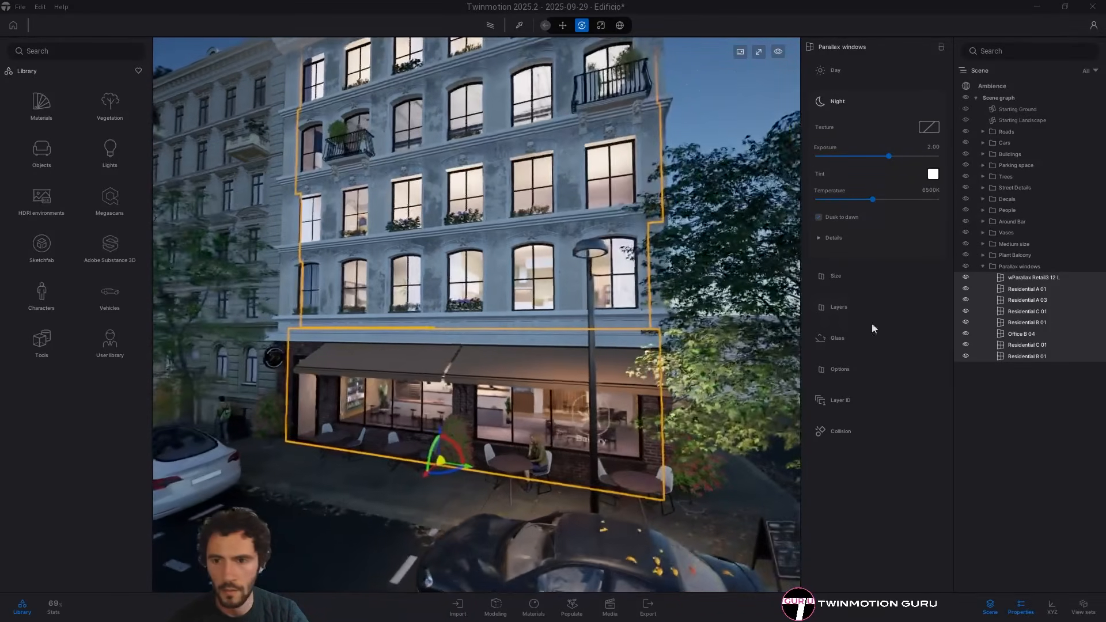
click(842, 65)
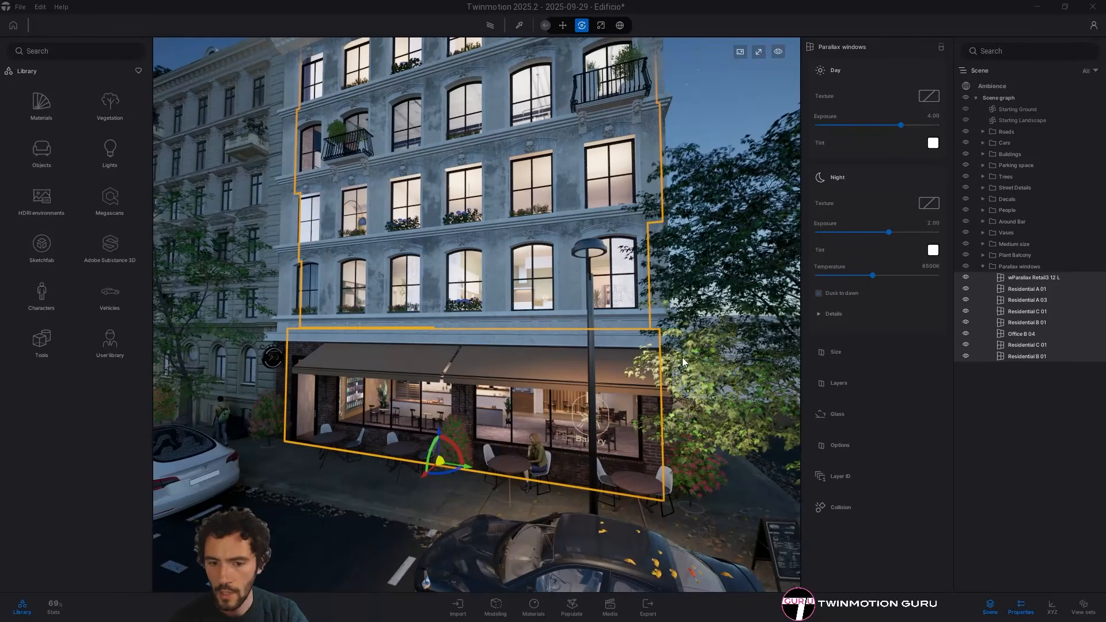
key(d)
right_drag(682, 357, 626, 326)
key(Escape)
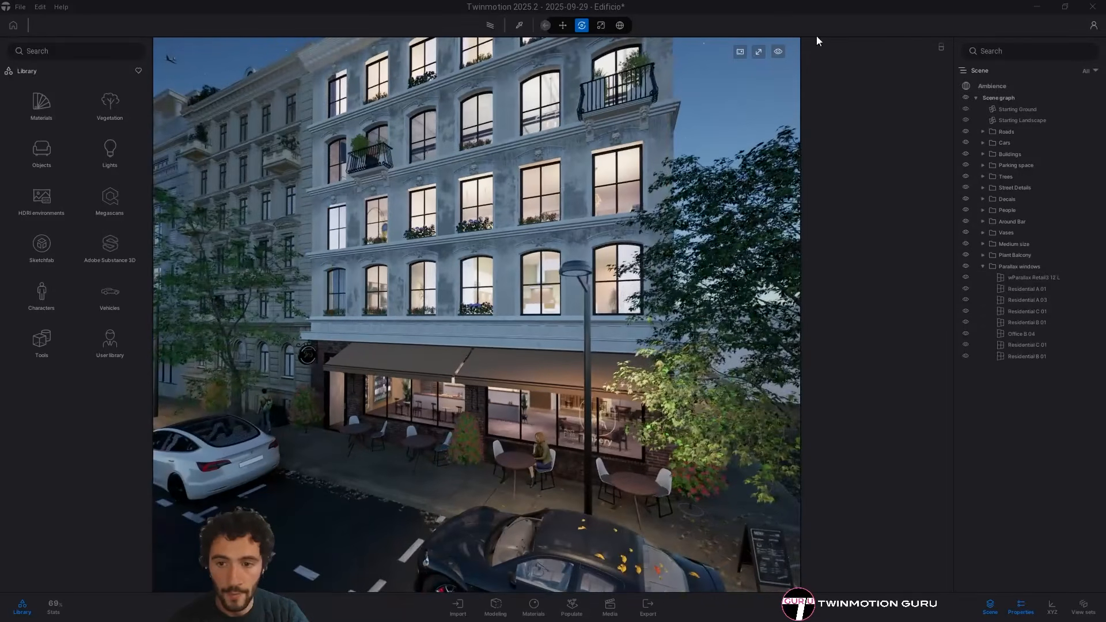
Change the scene's time of day to daytime and view the window interiors in daylight from the street
mouse_move(777, 55)
mouse_move(775, 75)
drag(724, 140, 723, 123)
key(d)
right_drag(578, 280, 495, 271)
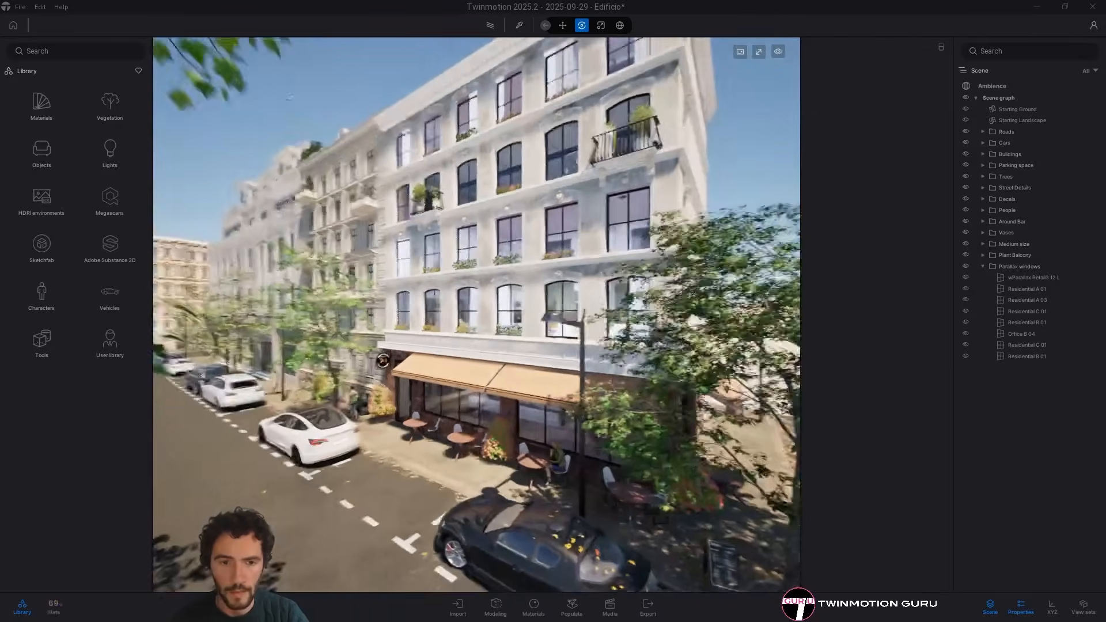
key(w)
right_drag(731, 88, 596, 590)
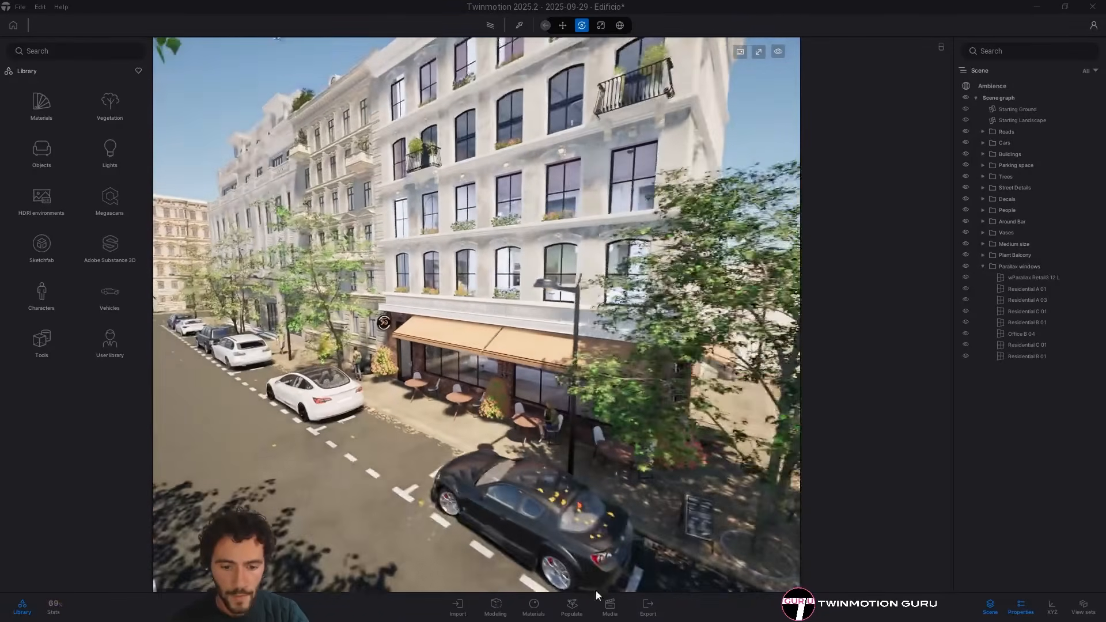
Open the saved Image3 street view and switch its real-time global illumination to Lumen
click(610, 605)
click(248, 506)
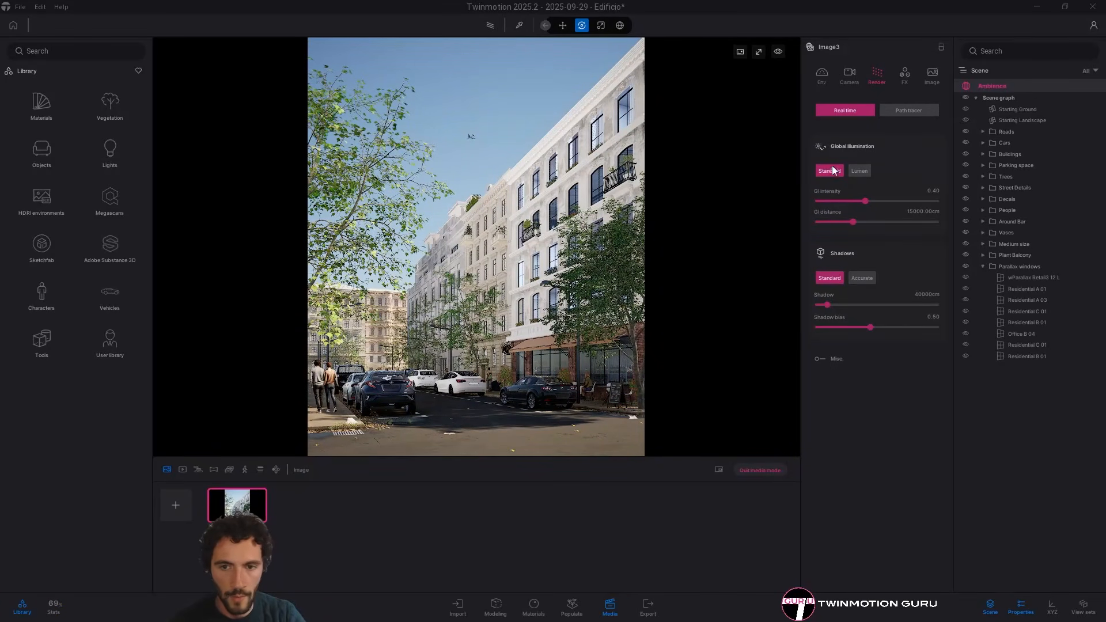
click(827, 73)
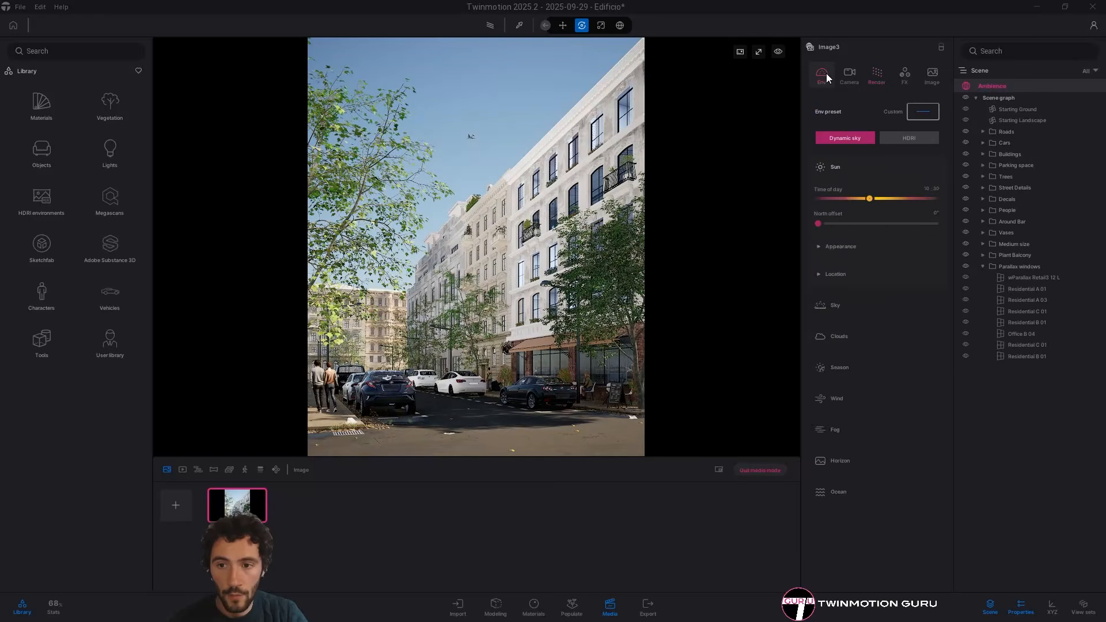
click(882, 75)
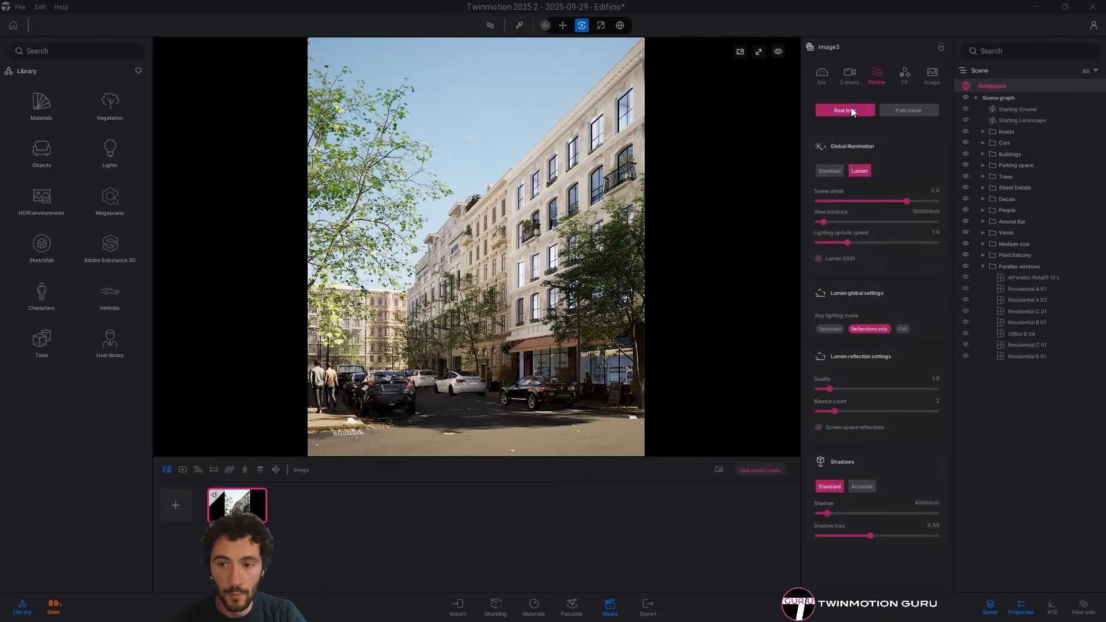
click(838, 292)
click(859, 322)
click(844, 350)
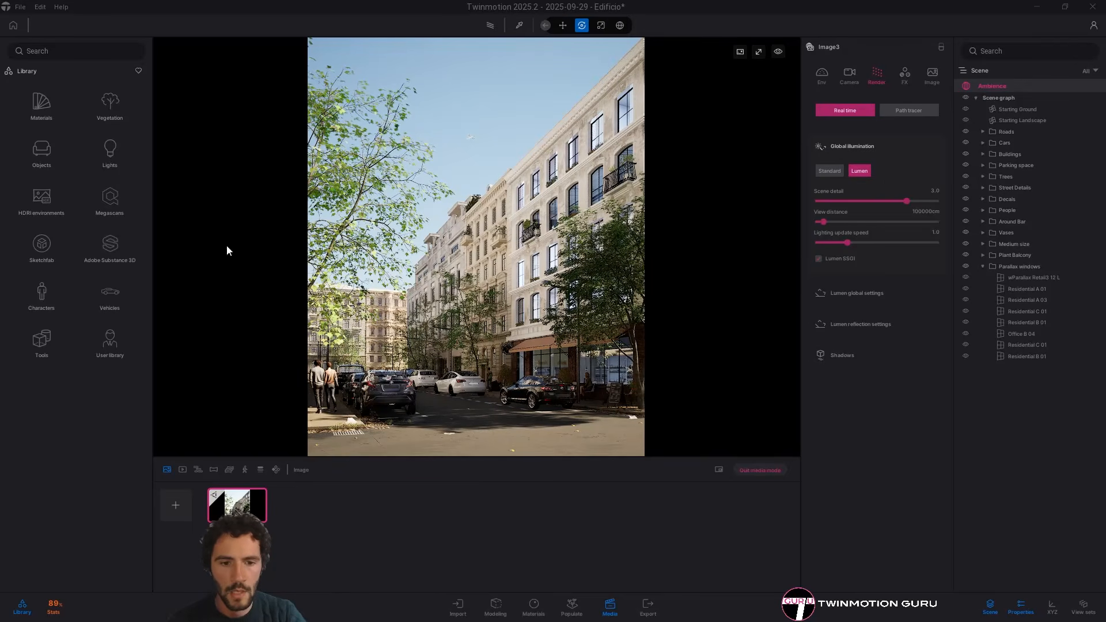
Switch the image's environment to HDRI and apply the Noon Clear 10 sky as its skydome
click(825, 75)
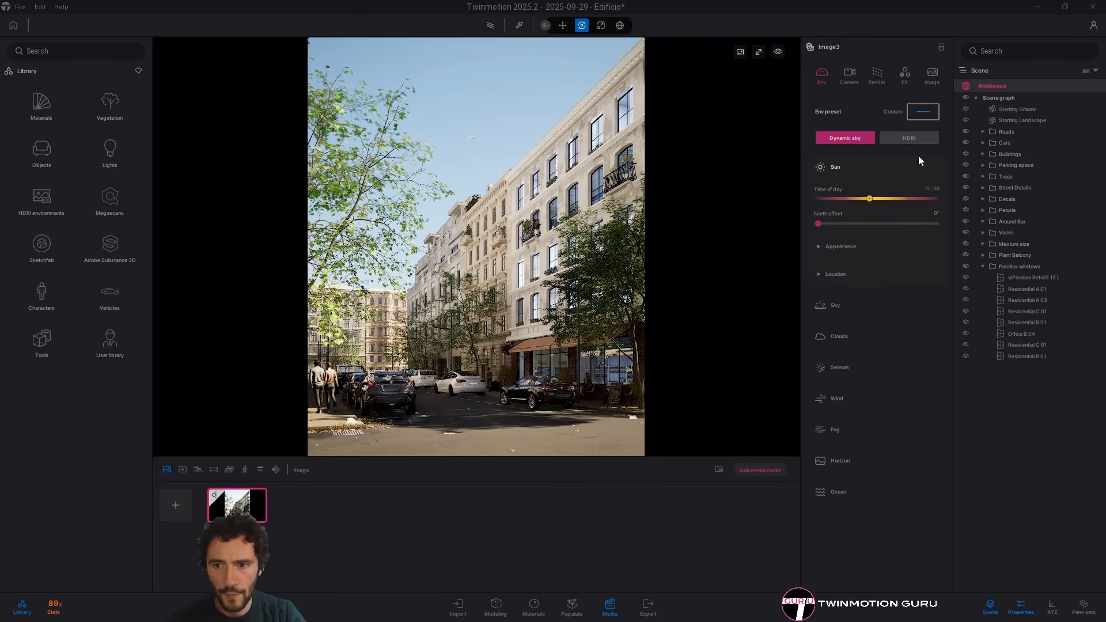
click(910, 138)
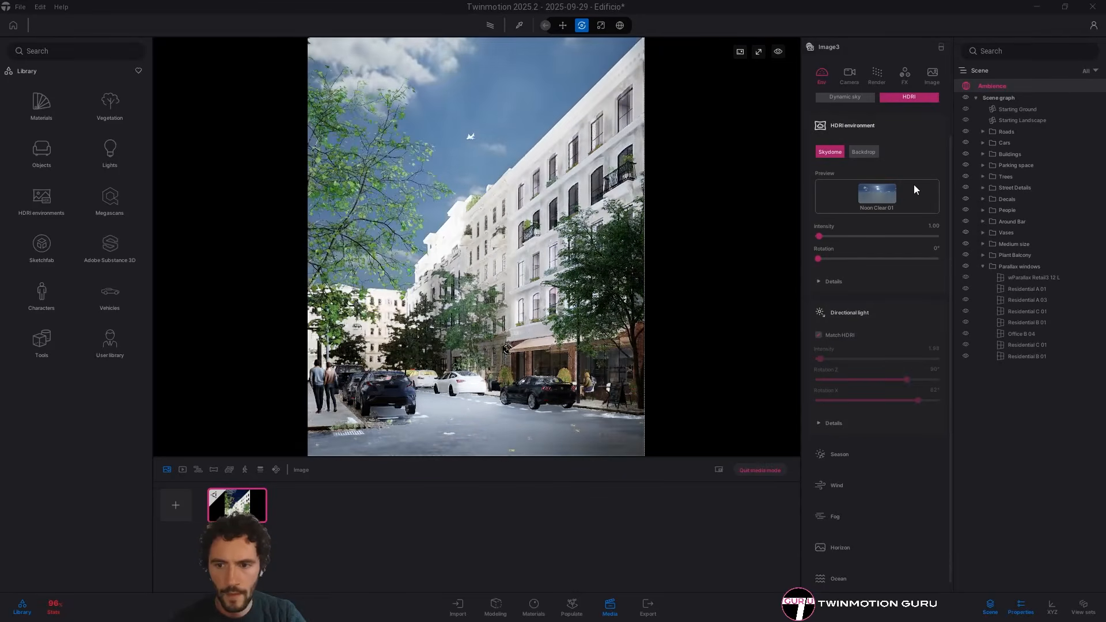
click(42, 198)
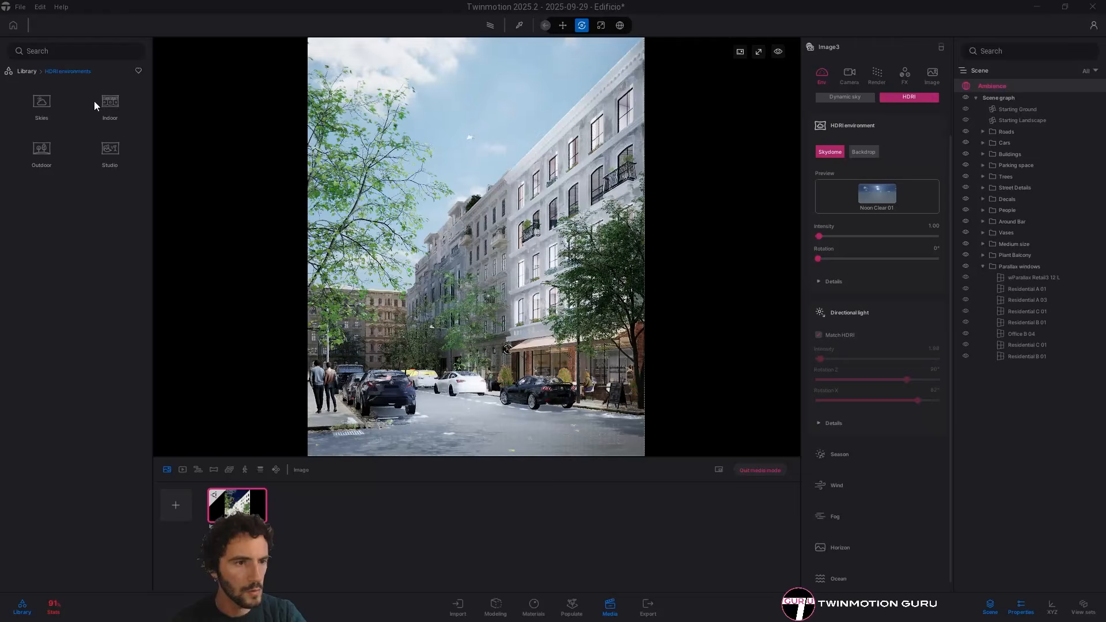
click(42, 113)
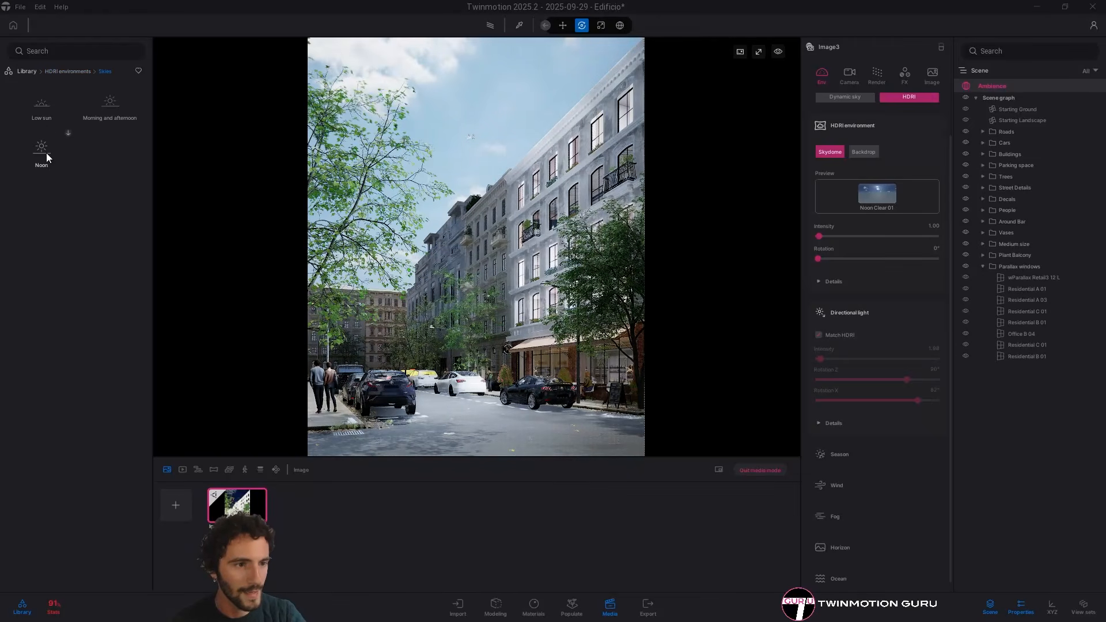
click(45, 151)
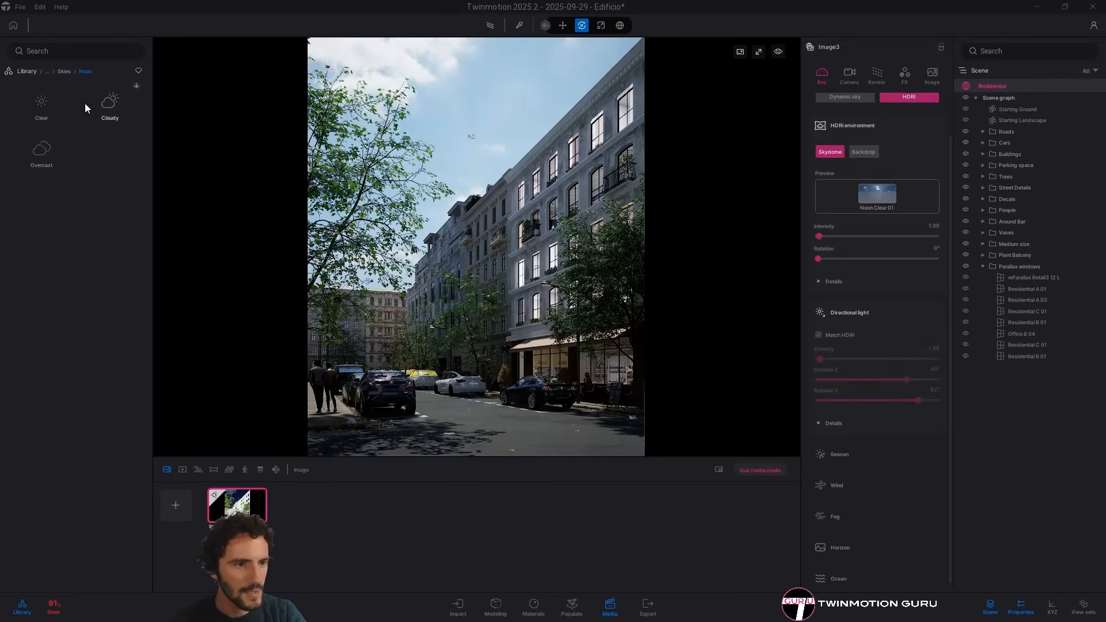
click(45, 109)
mouse_move(110, 296)
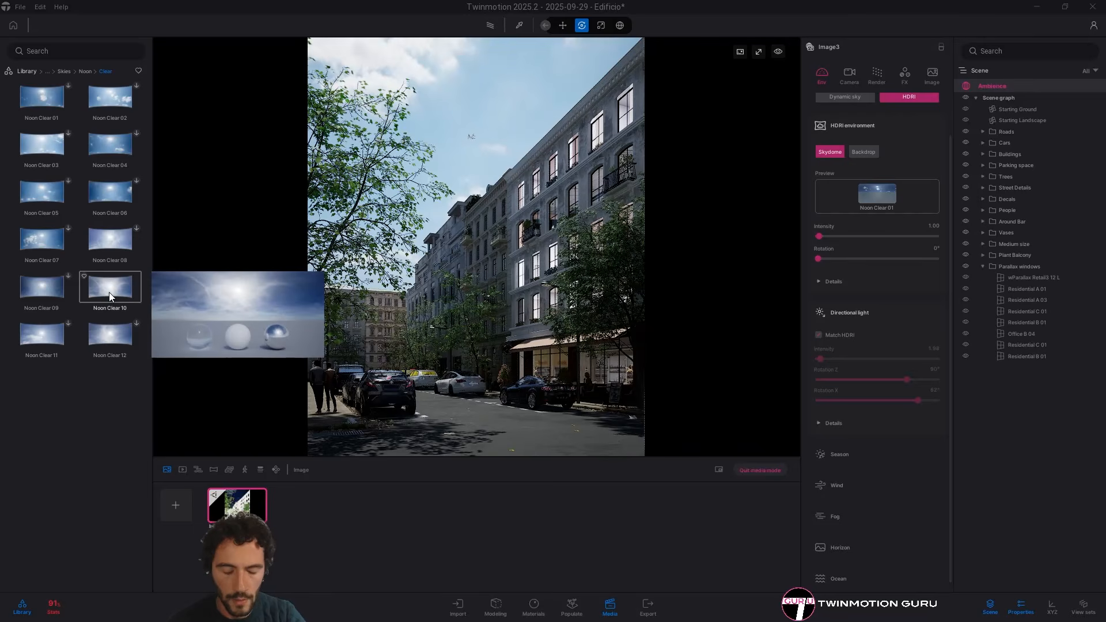
drag(109, 292, 403, 416)
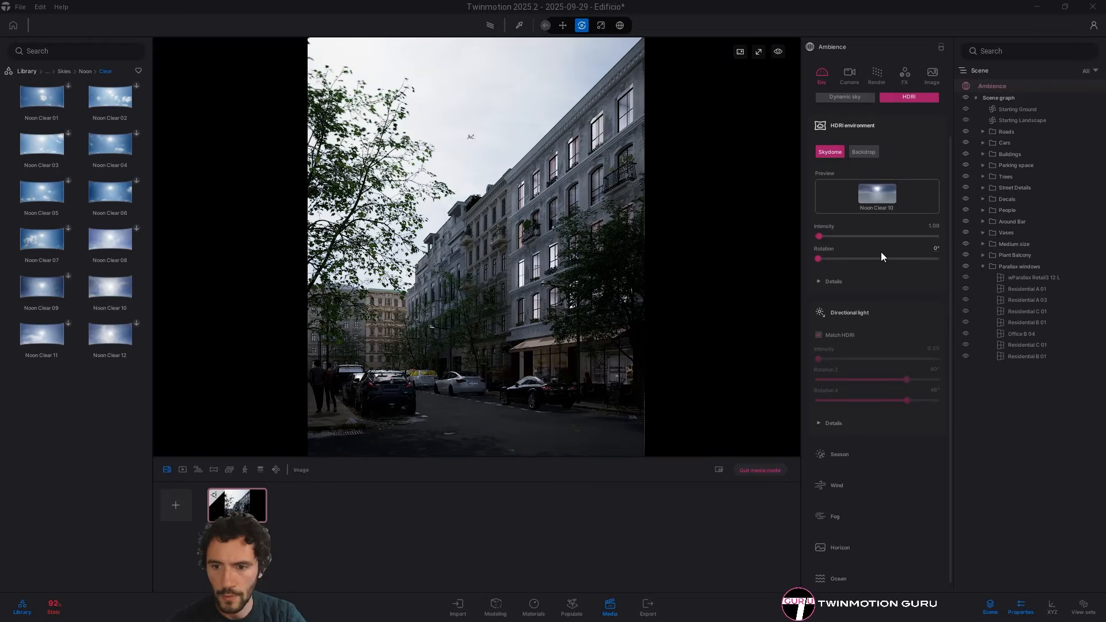
Set the HDRI skydome's Intensity to 500 and its Rotation to about 20°
click(933, 225)
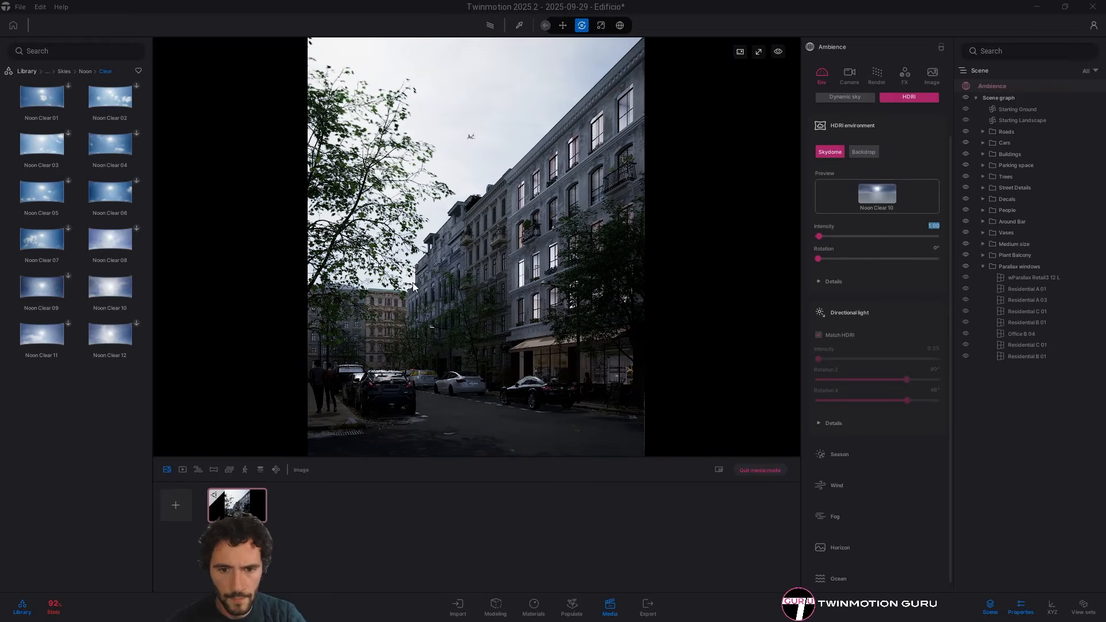
text(500)
key(Return)
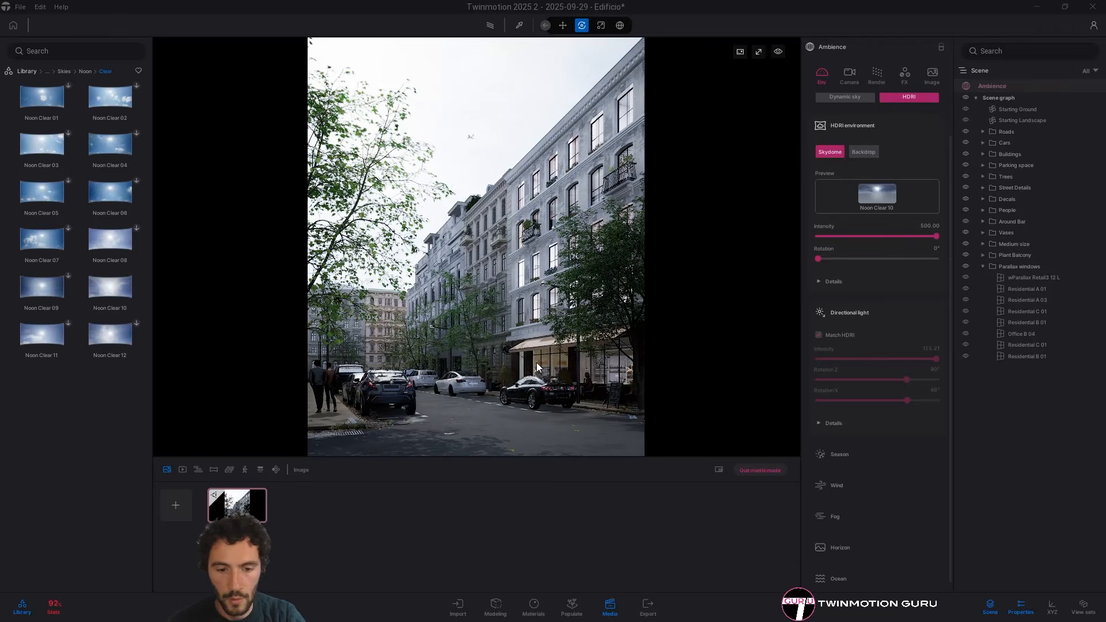
drag(818, 259, 825, 259)
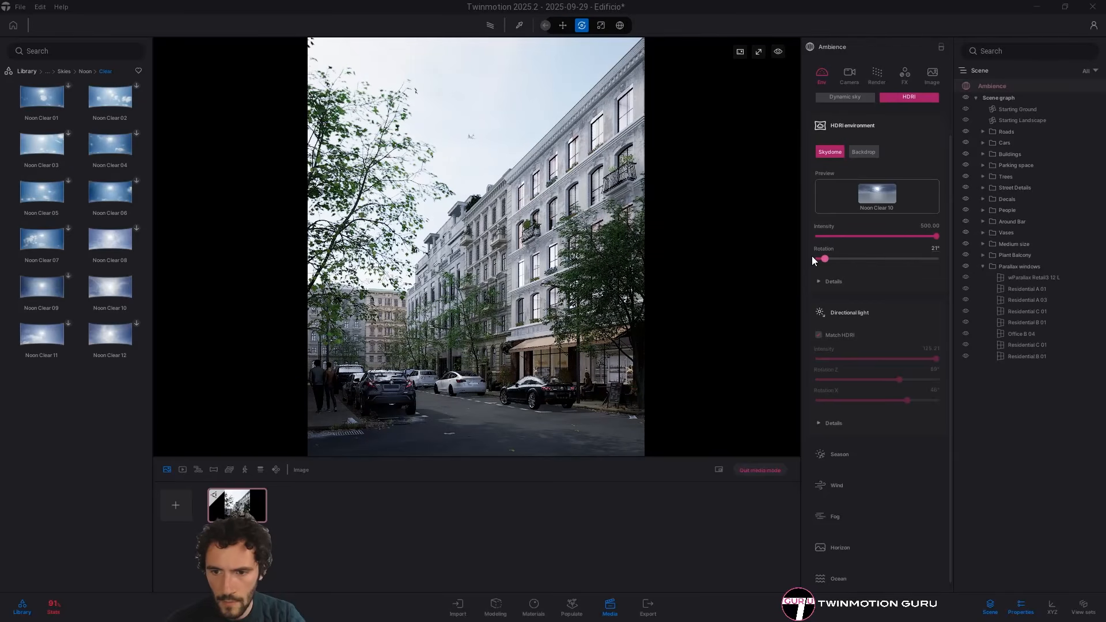
drag(825, 259, 824, 260)
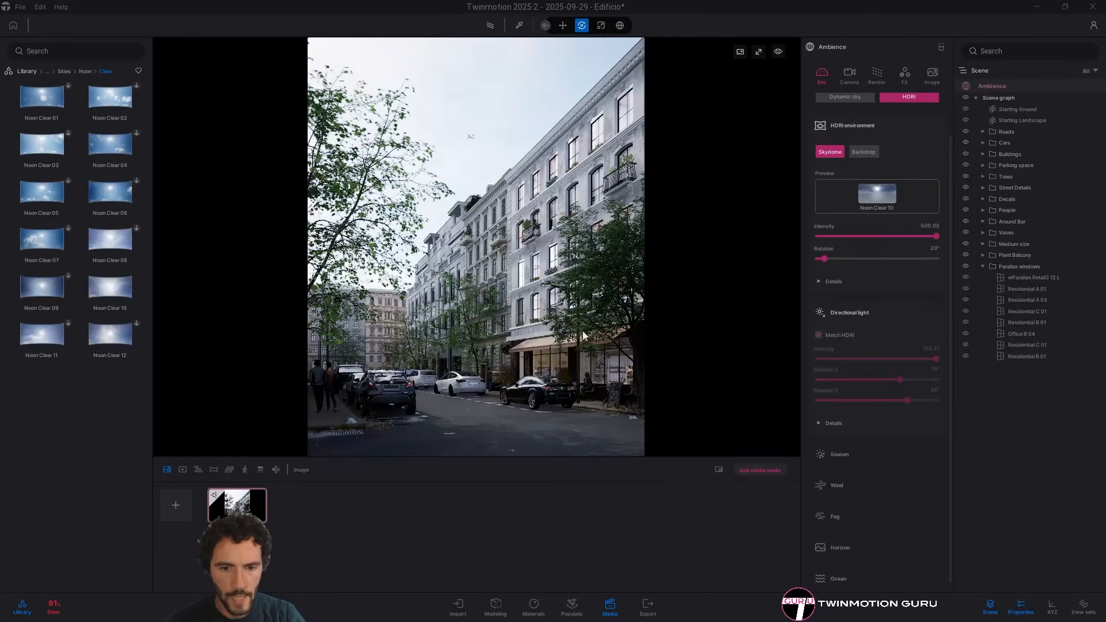
Set the image's camera exposure to 0
click(884, 72)
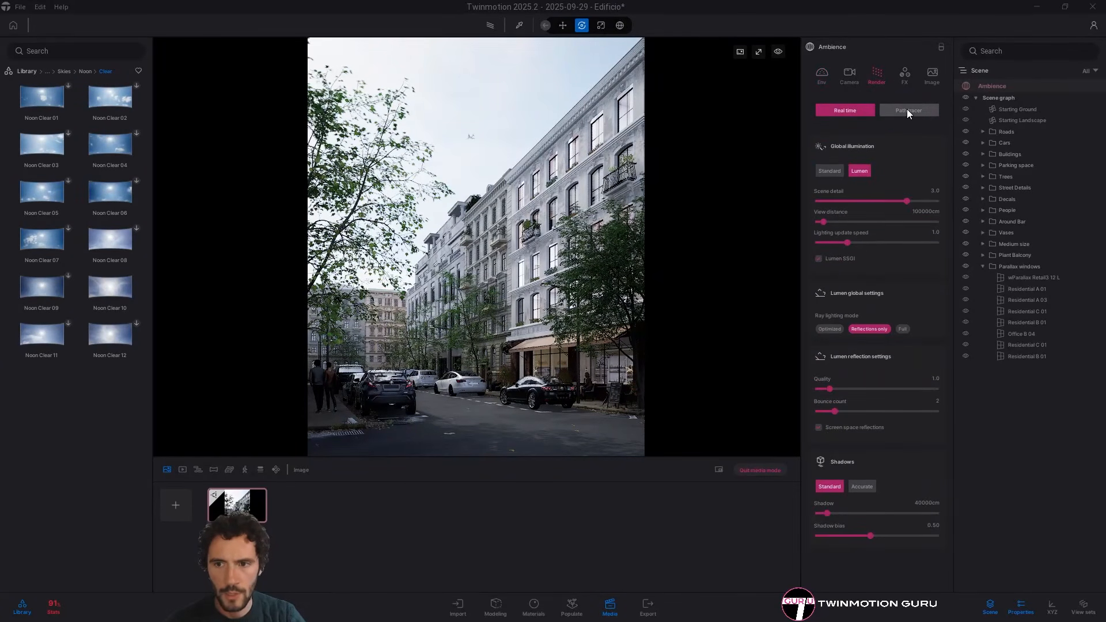
click(850, 73)
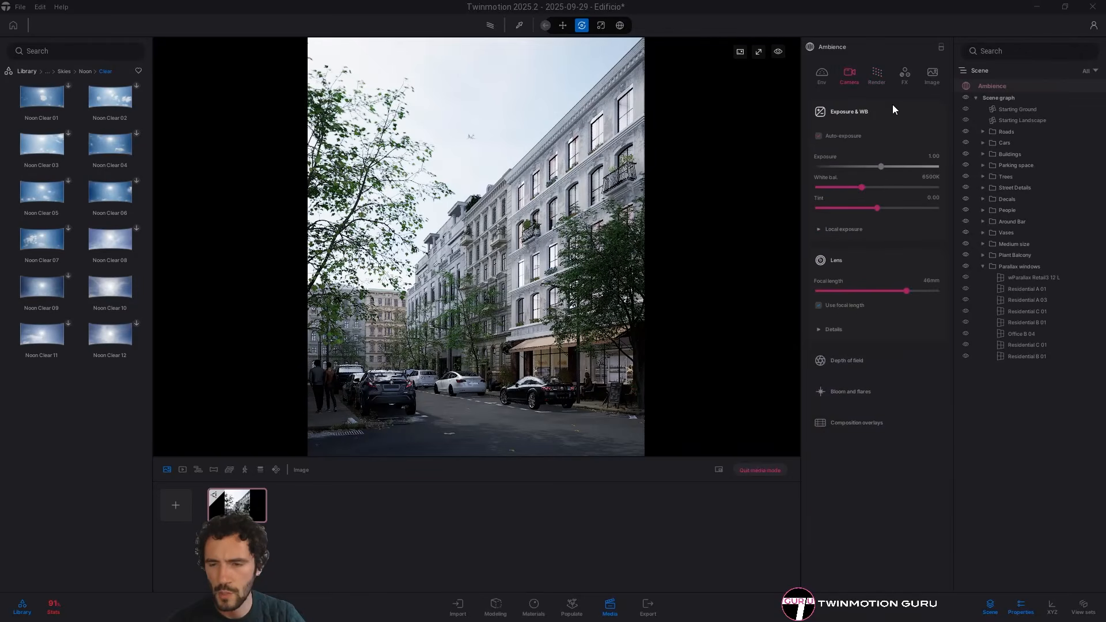
click(932, 156)
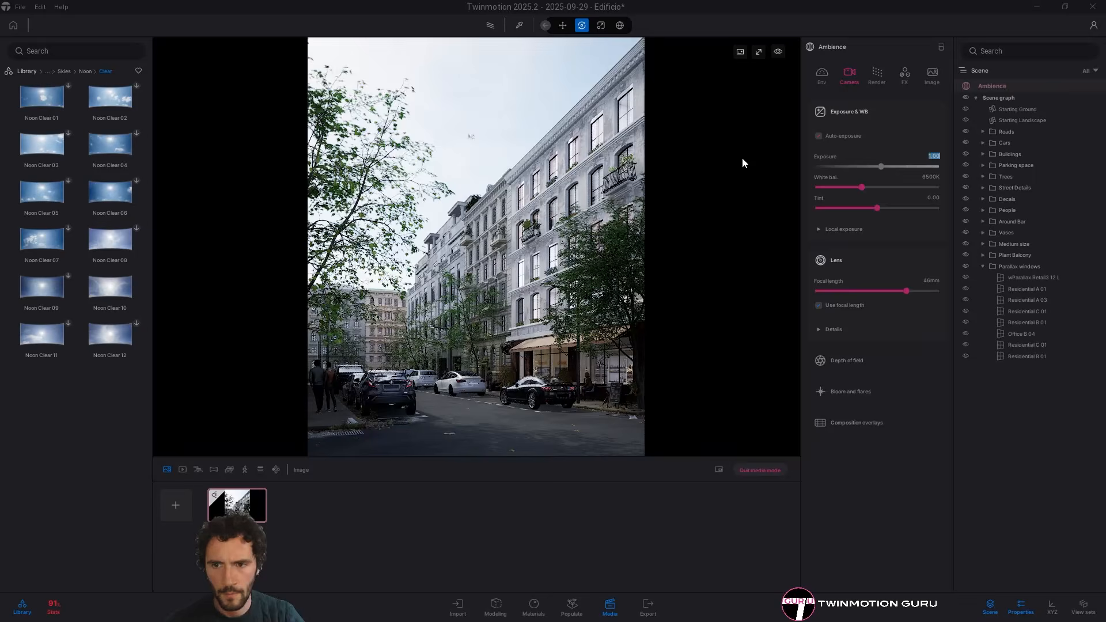
text(0)
key(Return)
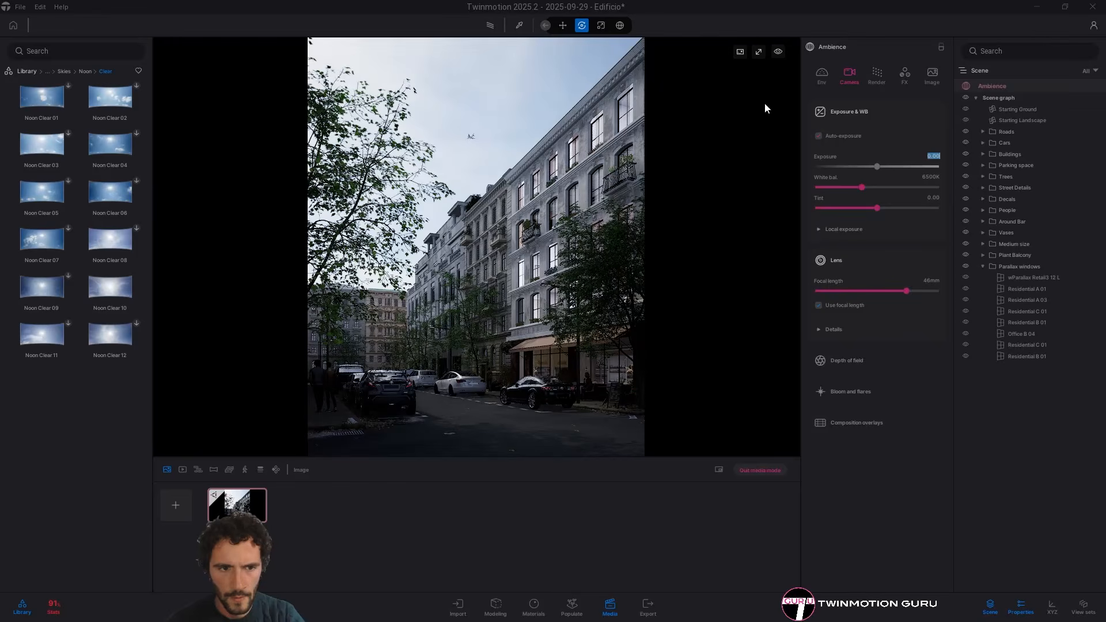
click(821, 76)
click(859, 484)
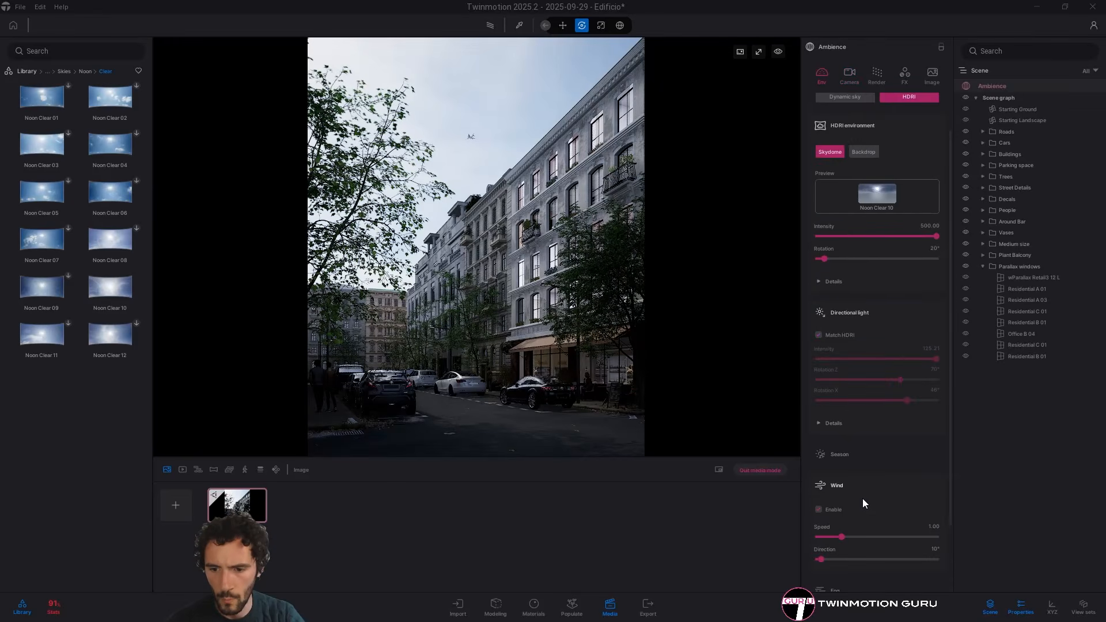
scroll(862, 498, down, 3)
scroll(841, 345, up, 3)
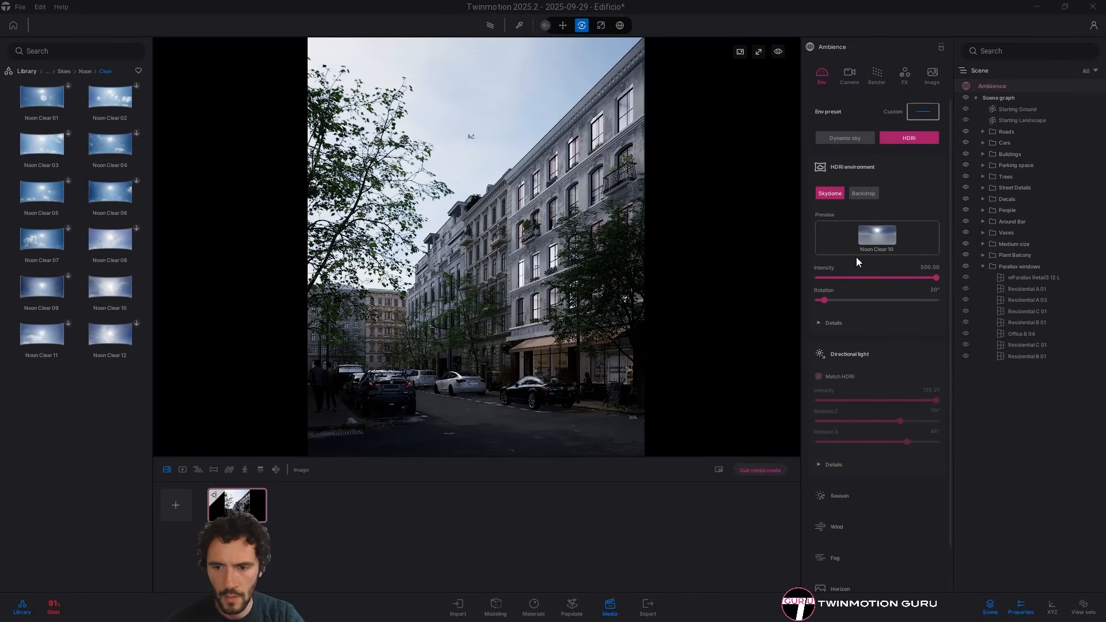
Set the camera lens vignetting to 0%
click(849, 73)
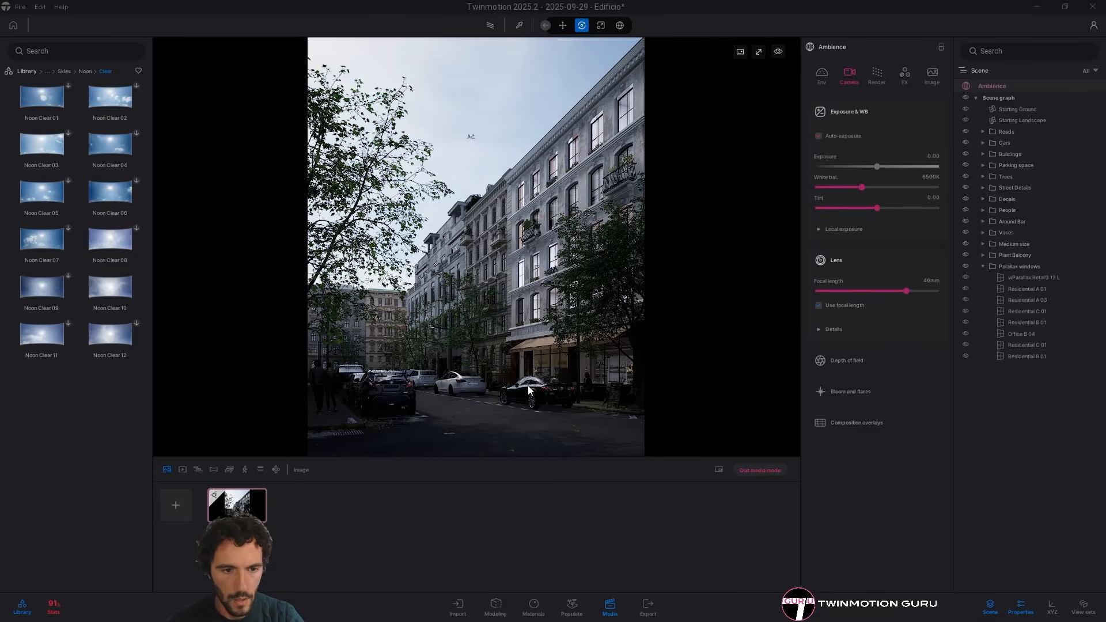
click(845, 327)
drag(865, 358, 806, 361)
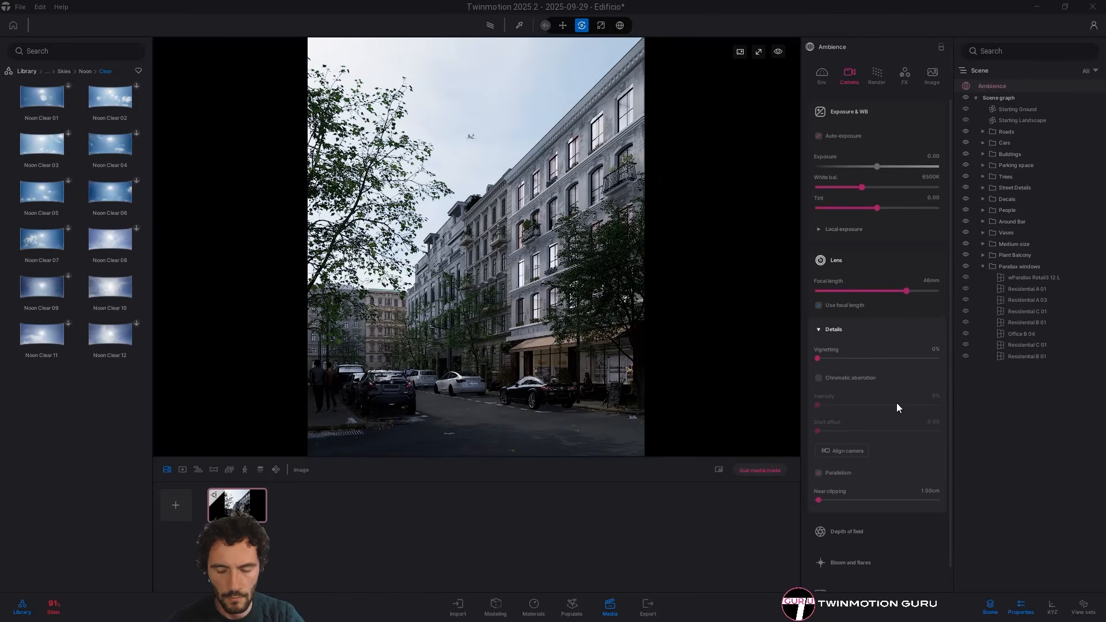
click(831, 328)
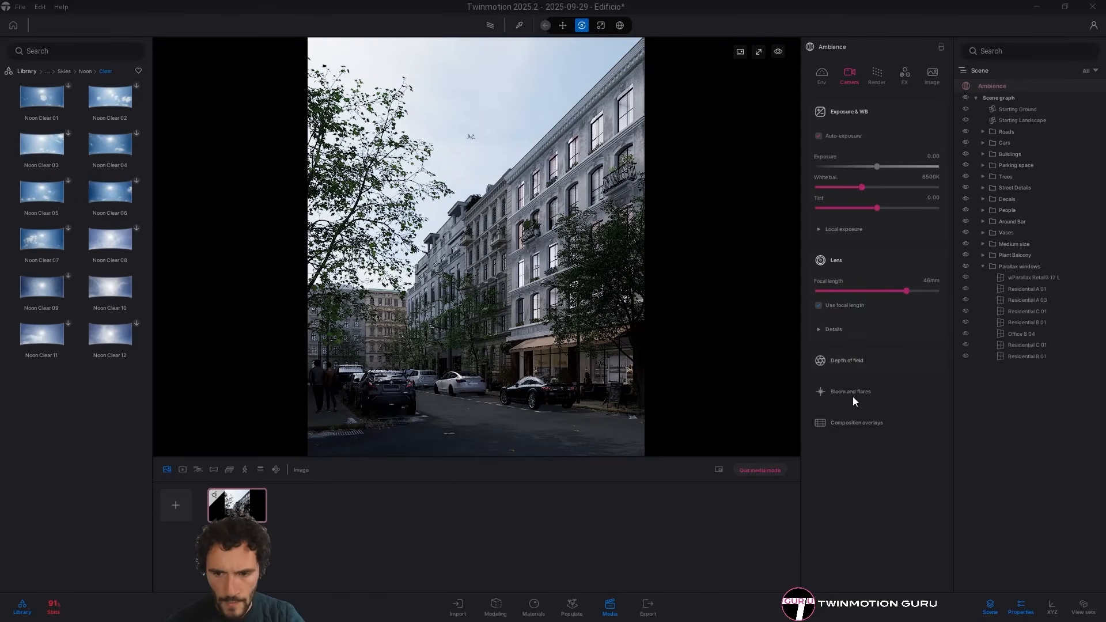
Set the camera's bloom and flares Intensity to 500
click(852, 393)
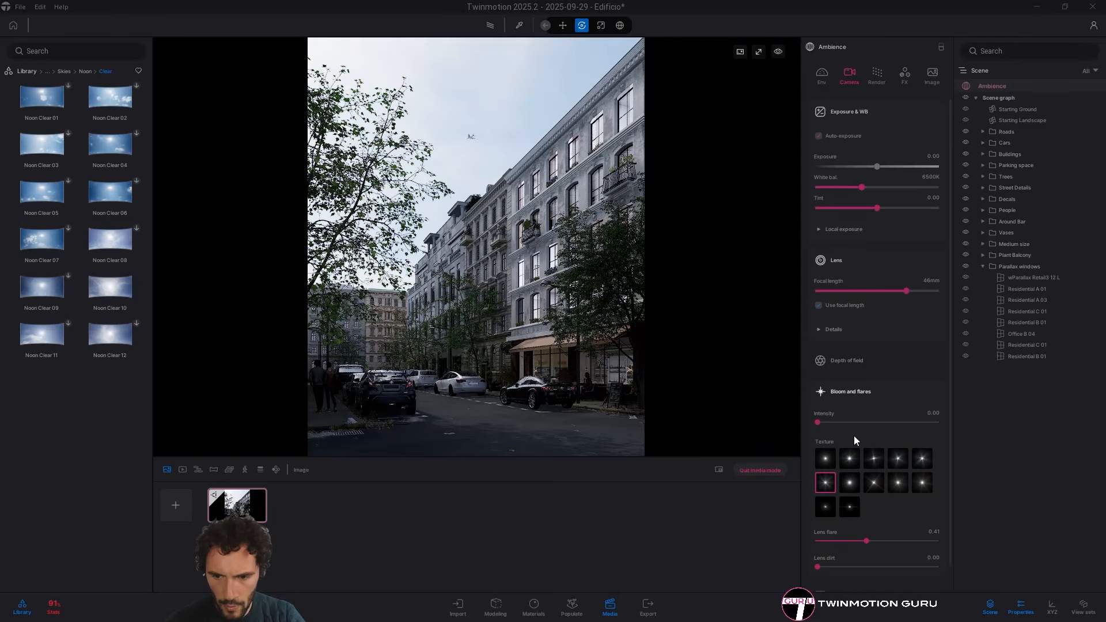
drag(824, 423, 929, 419)
click(928, 413)
text(500)
key(Return)
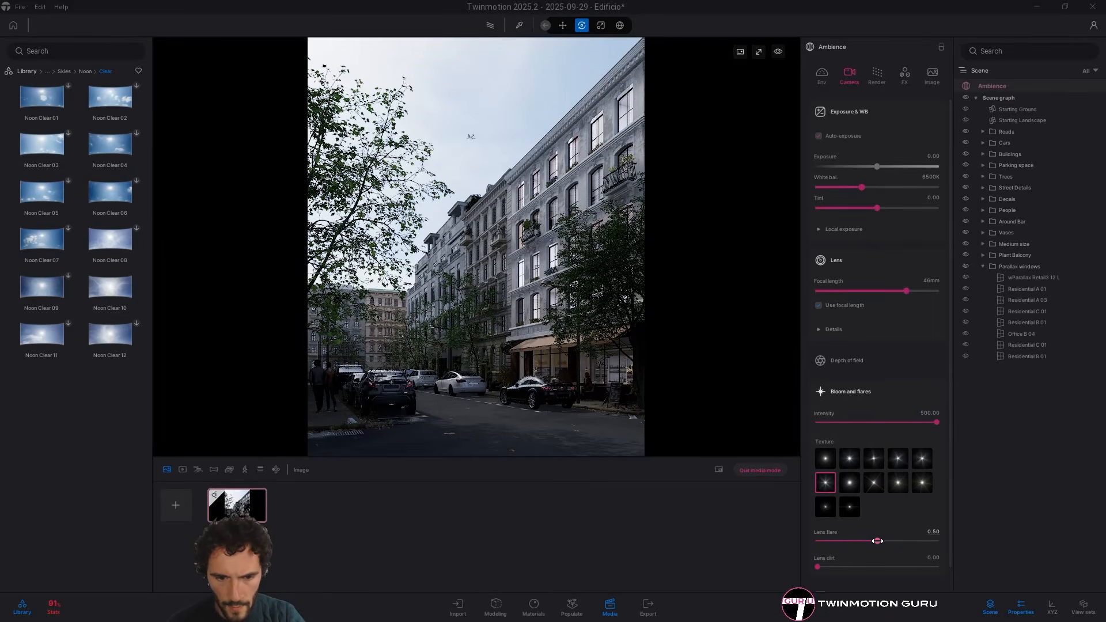
mouse_move(871, 485)
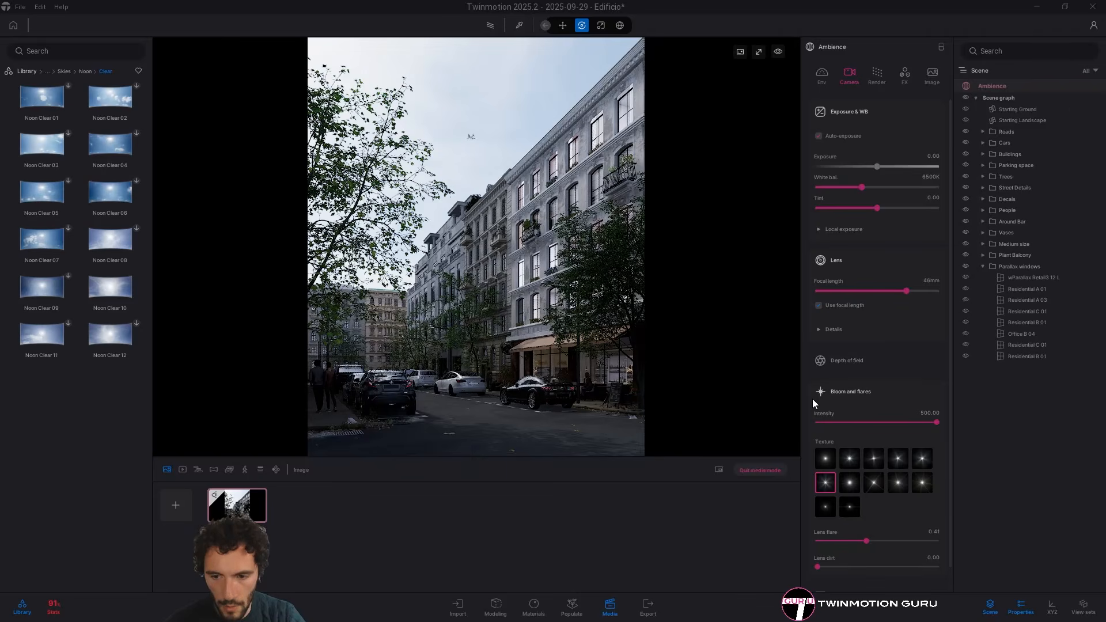
click(849, 392)
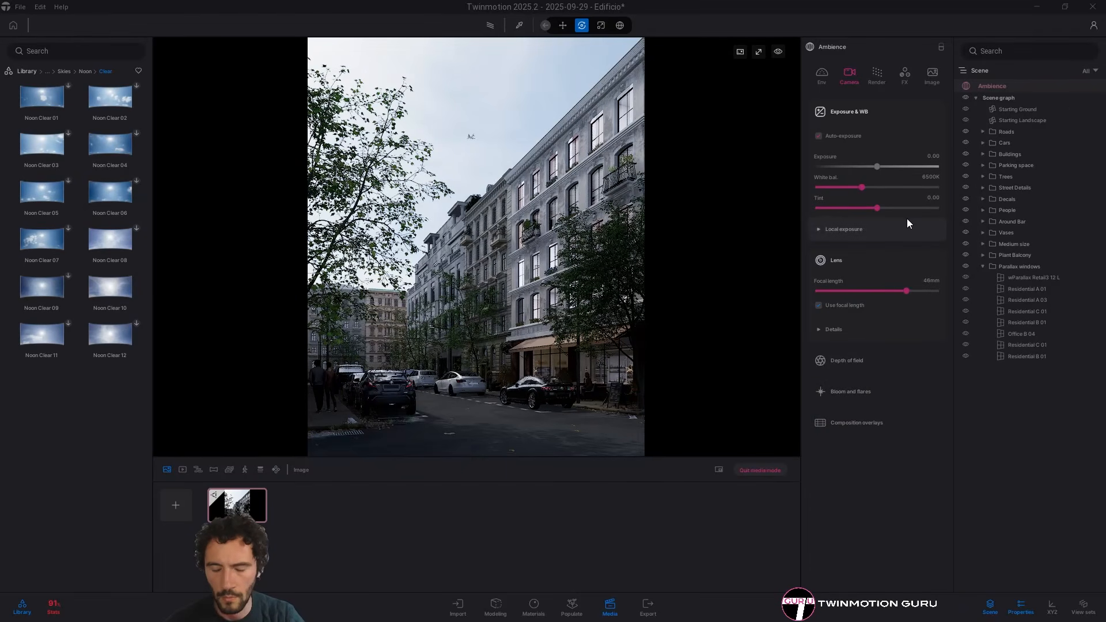
Enable the camera's local exposure in the Image3 view, with Highlights at 0.60 and Shadows at 0.65
click(848, 230)
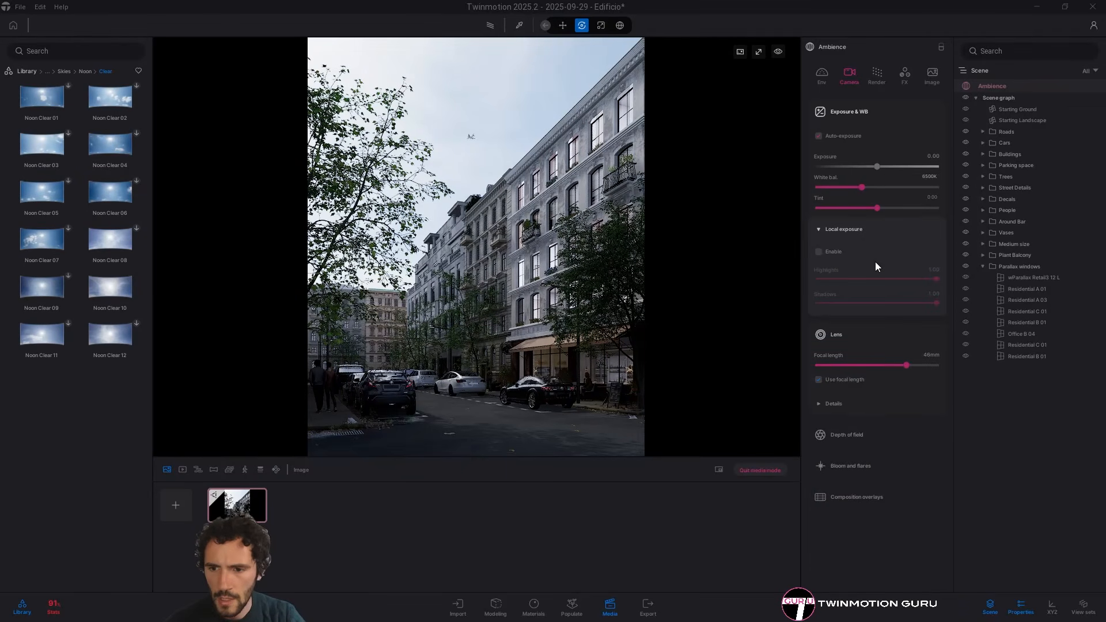
click(819, 252)
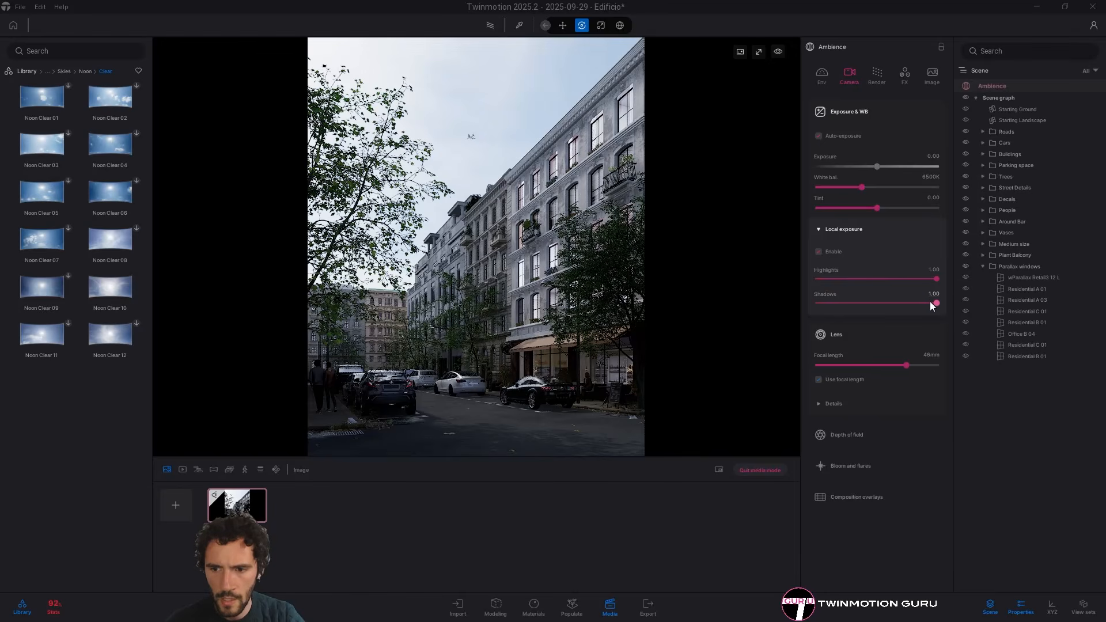
drag(936, 279, 889, 288)
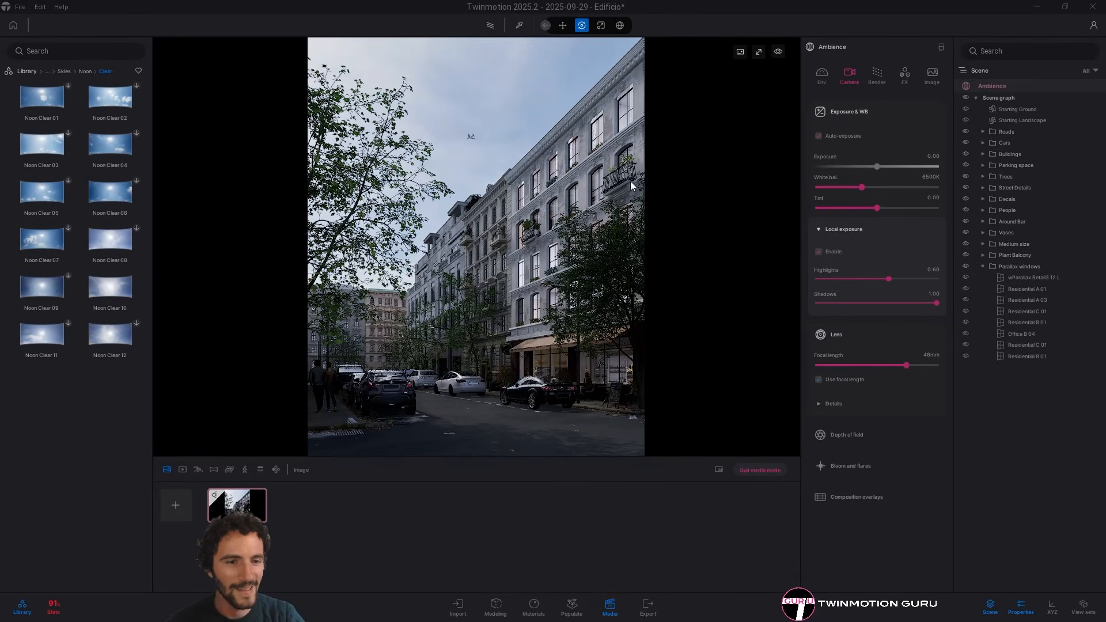
right_drag(556, 288, 533, 277)
key(w)
key(d)
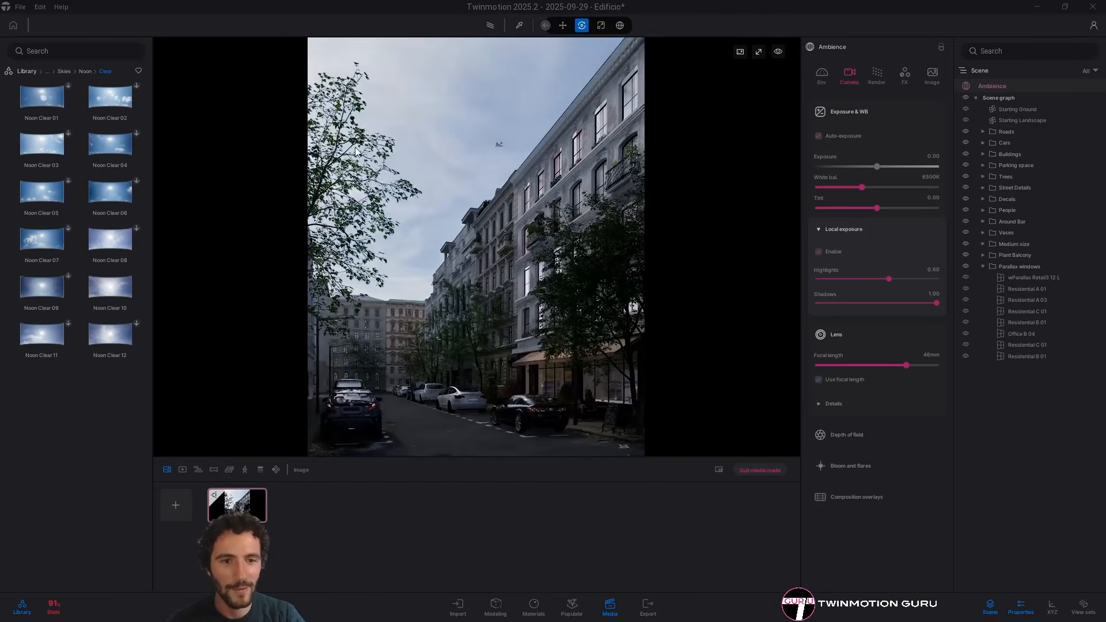
mouse_move(243, 495)
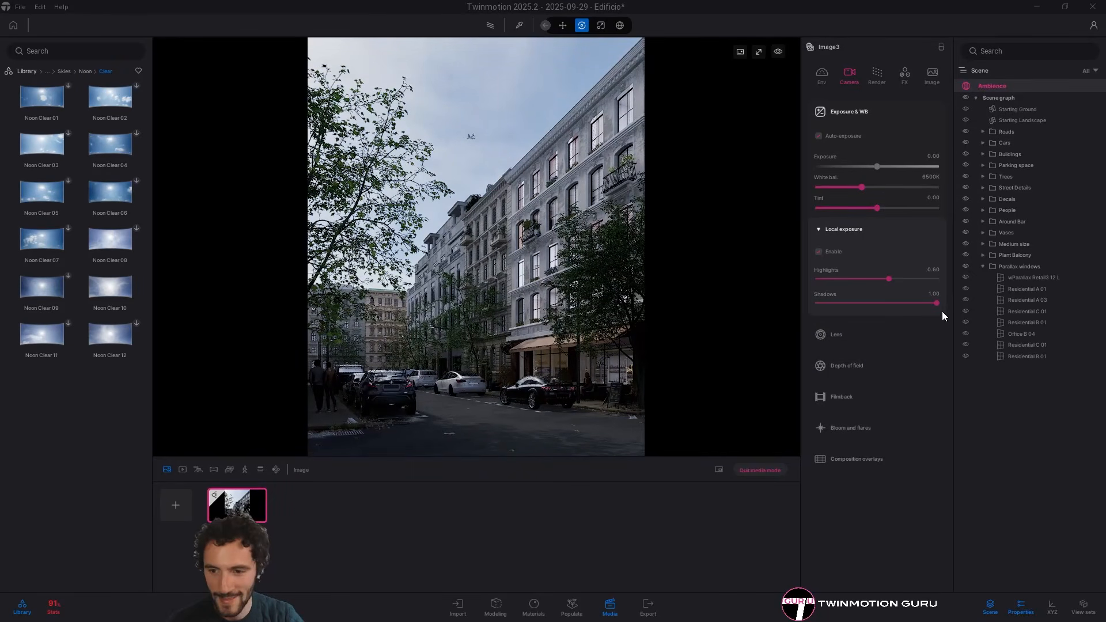
drag(934, 304, 895, 303)
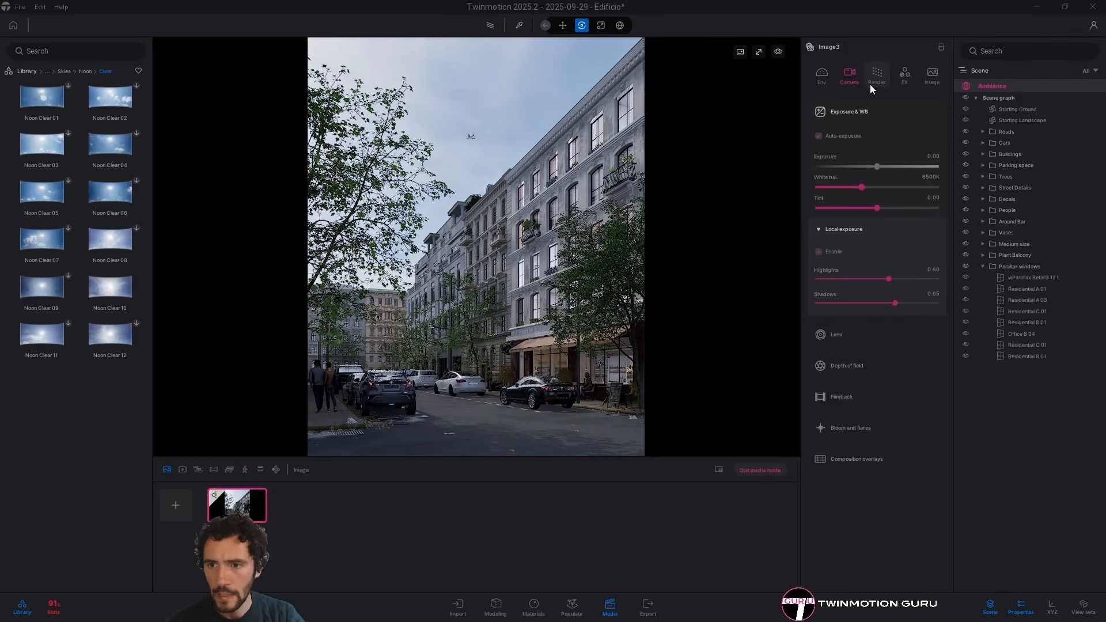
Refine Image3 by setting its Sharpness to 11% and its Contrast to 56%
click(911, 75)
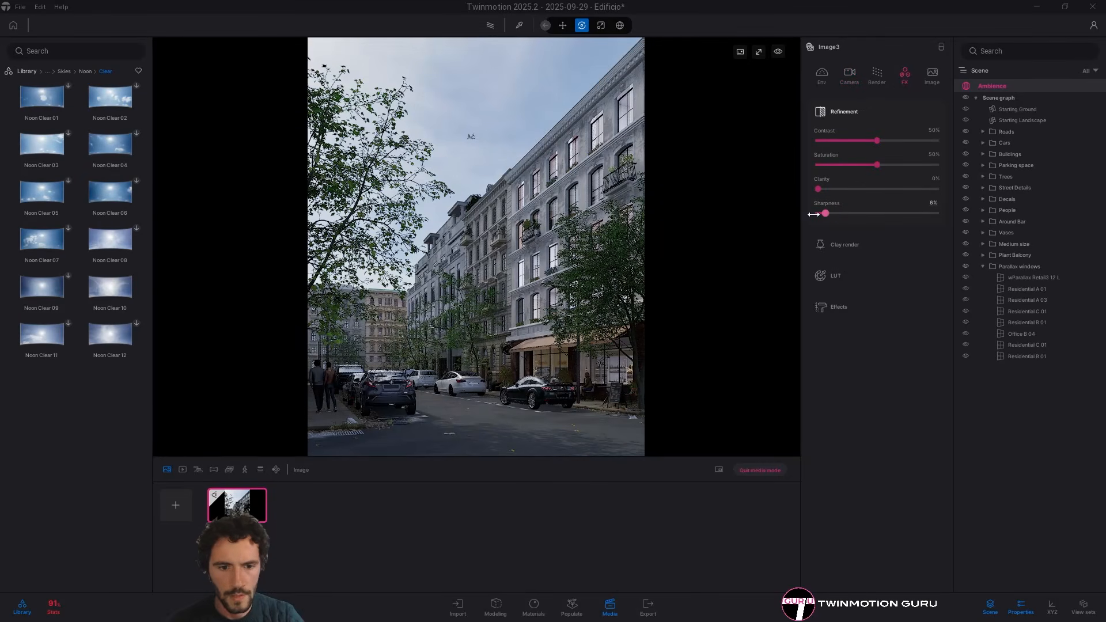
drag(834, 215, 831, 214)
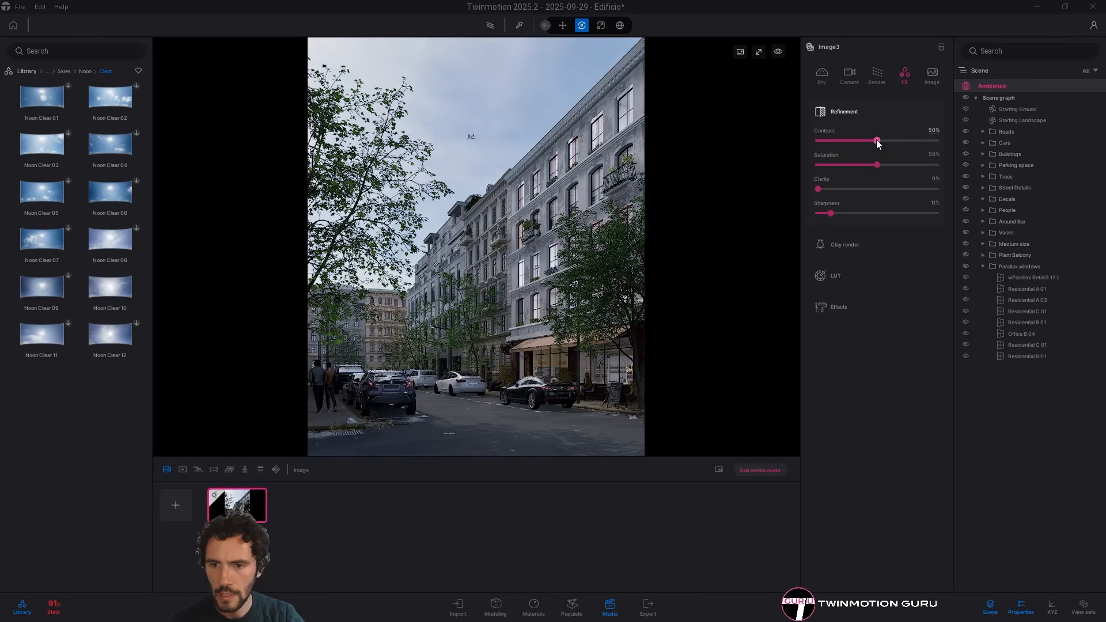
mouse_move(876, 141)
mouse_down()
mouse_move(864, 140)
mouse_move(882, 141)
mouse_up()
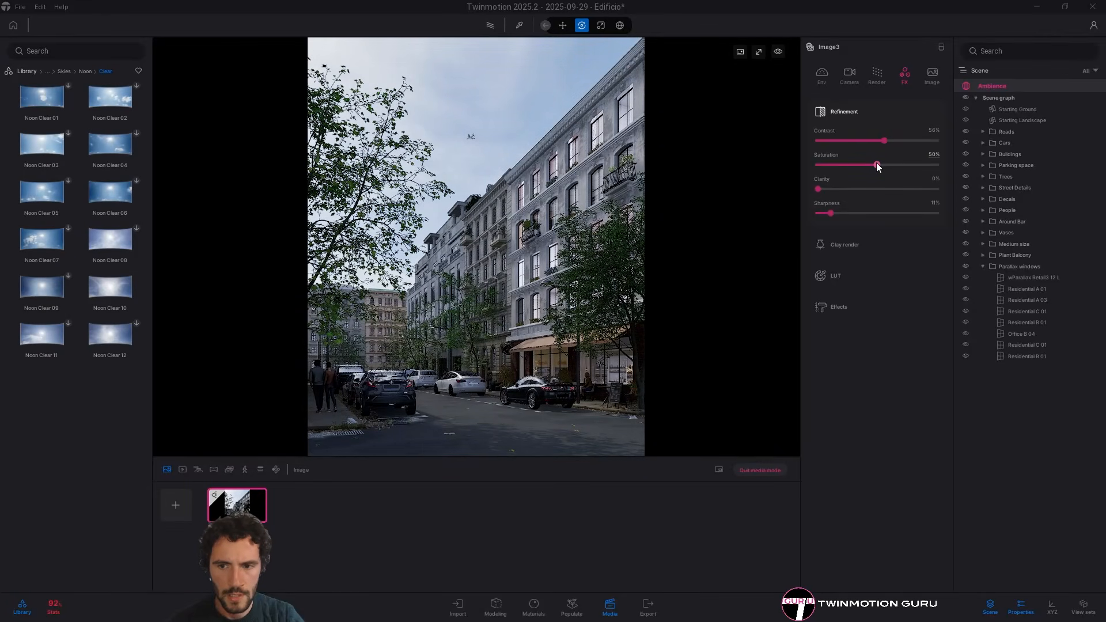
Set the Saturation of Image3 to 63%
drag(877, 164, 868, 165)
drag(890, 165, 887, 165)
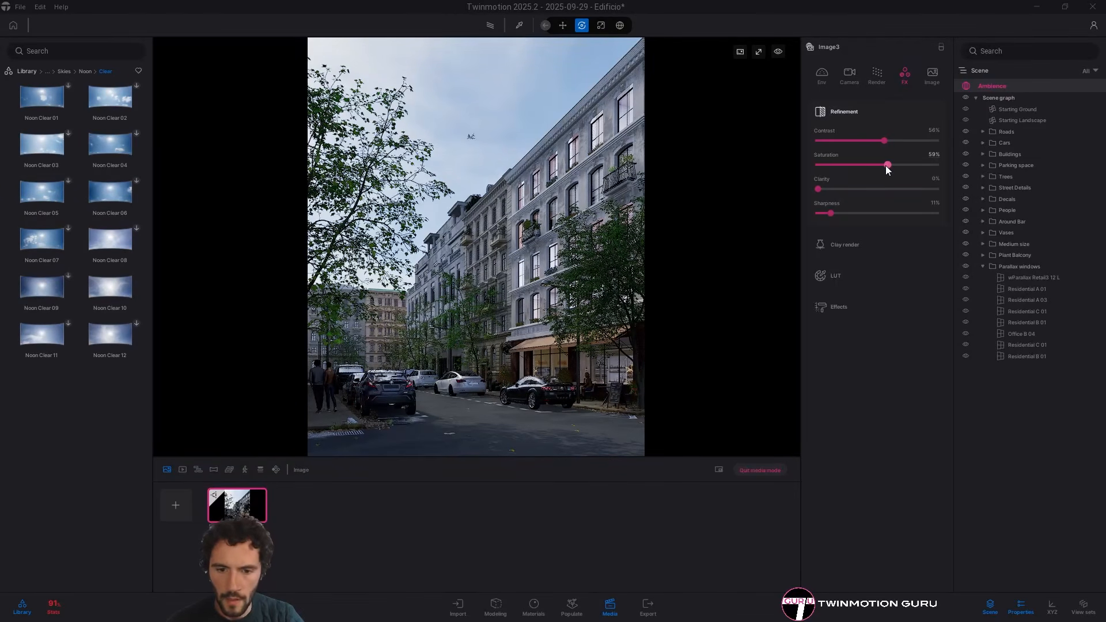
drag(890, 166, 893, 165)
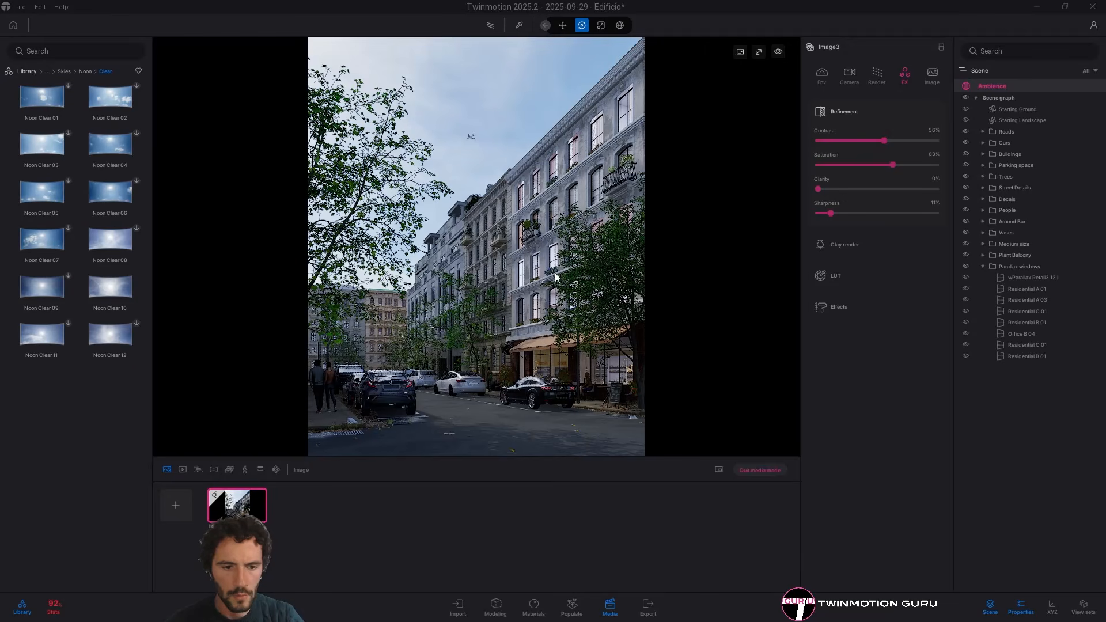
Set the camera's white balance in Image3 to 7000K
click(849, 74)
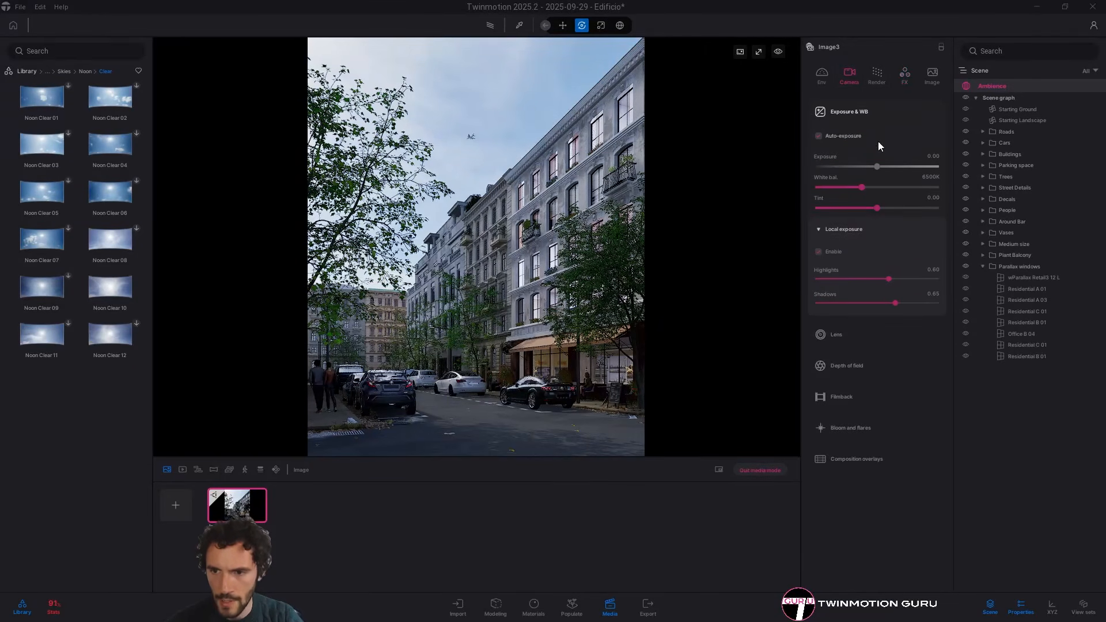
click(931, 177)
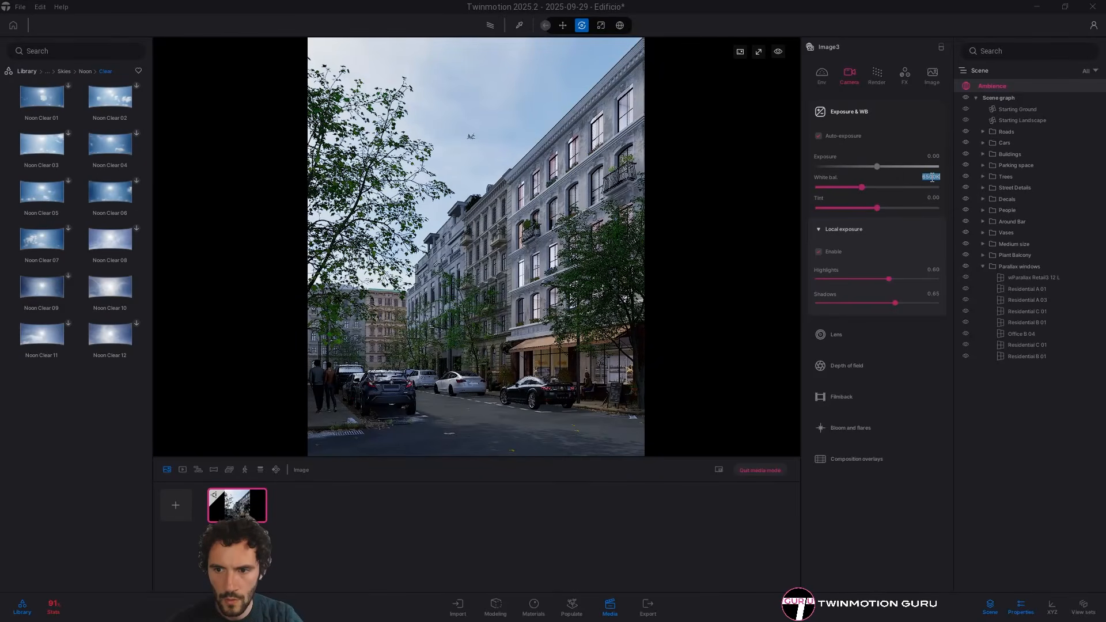
text(700)
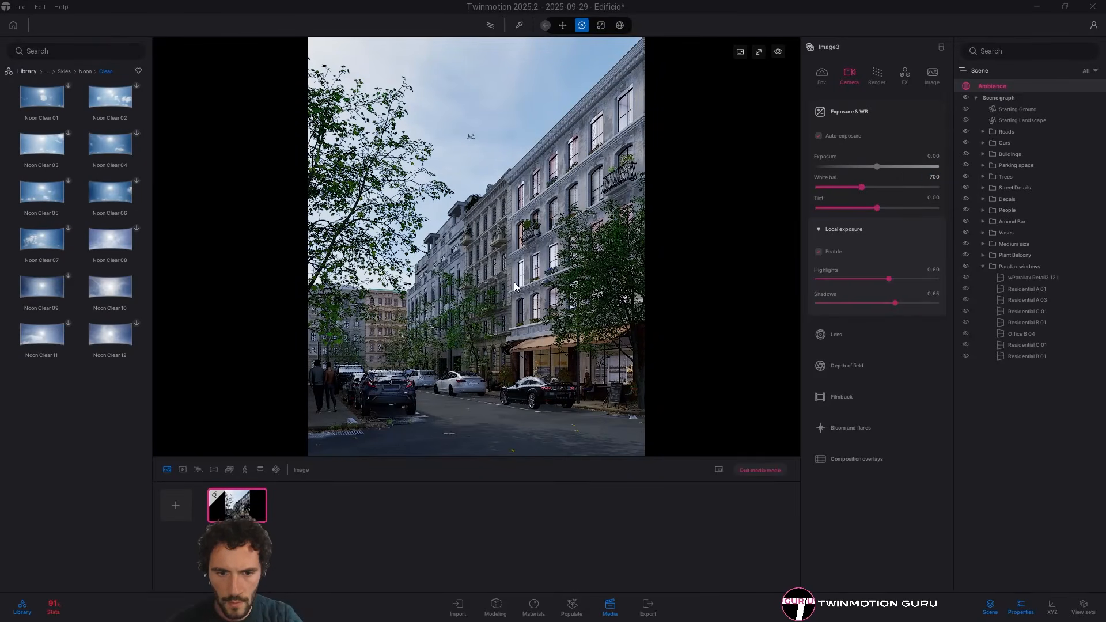
text(0)
key(Return)
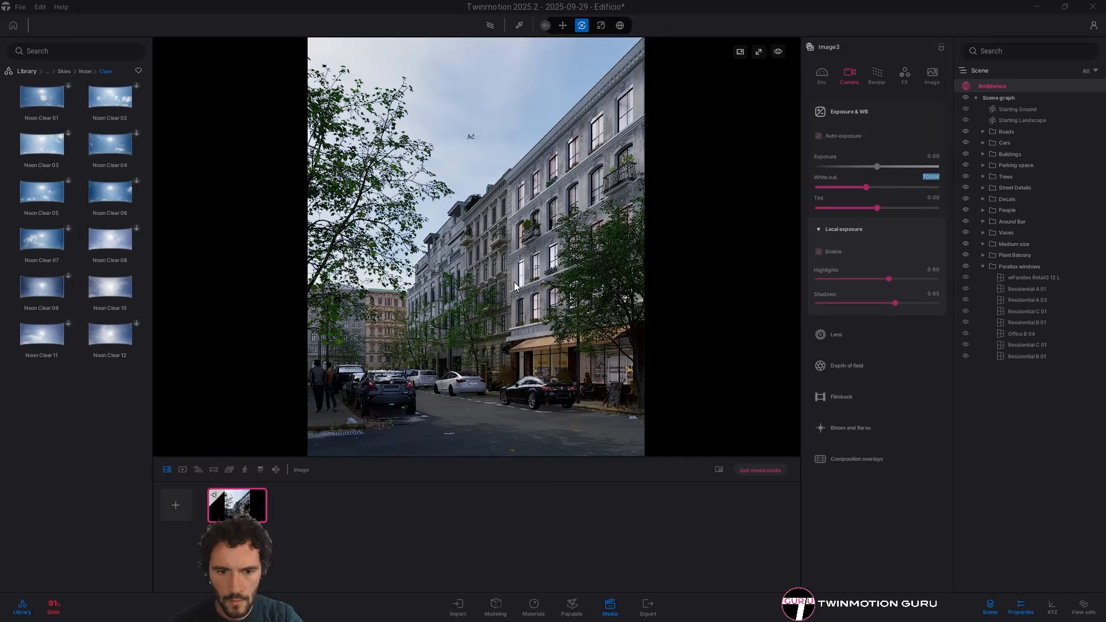
click(512, 216)
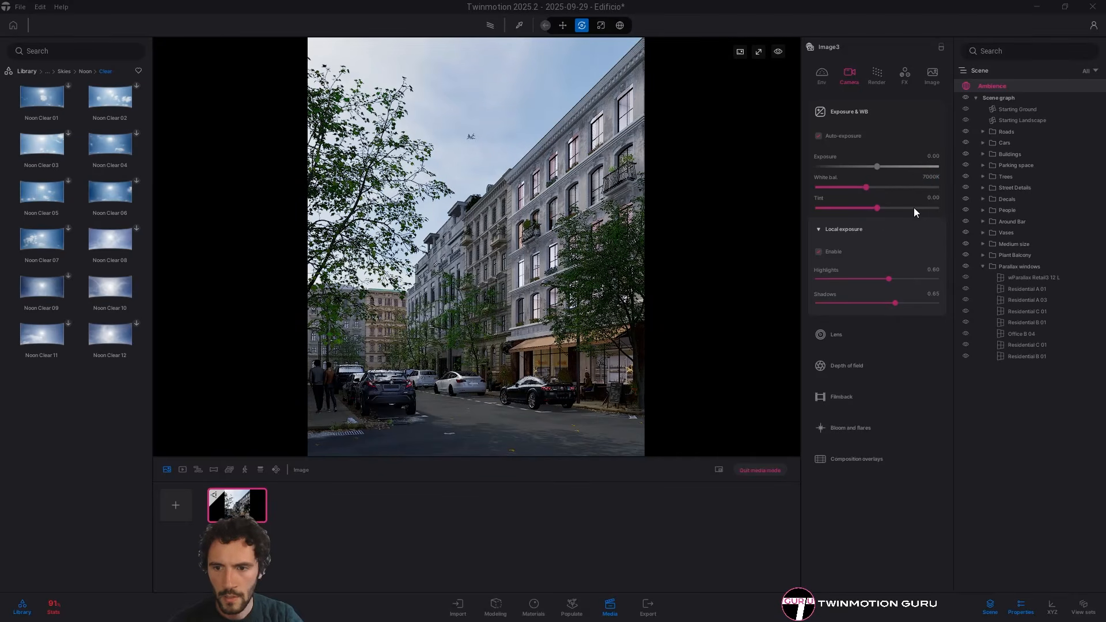
Switch Image3's rendering to Path tracer and set its HDRI skydome Intensity to 500
click(874, 76)
click(924, 111)
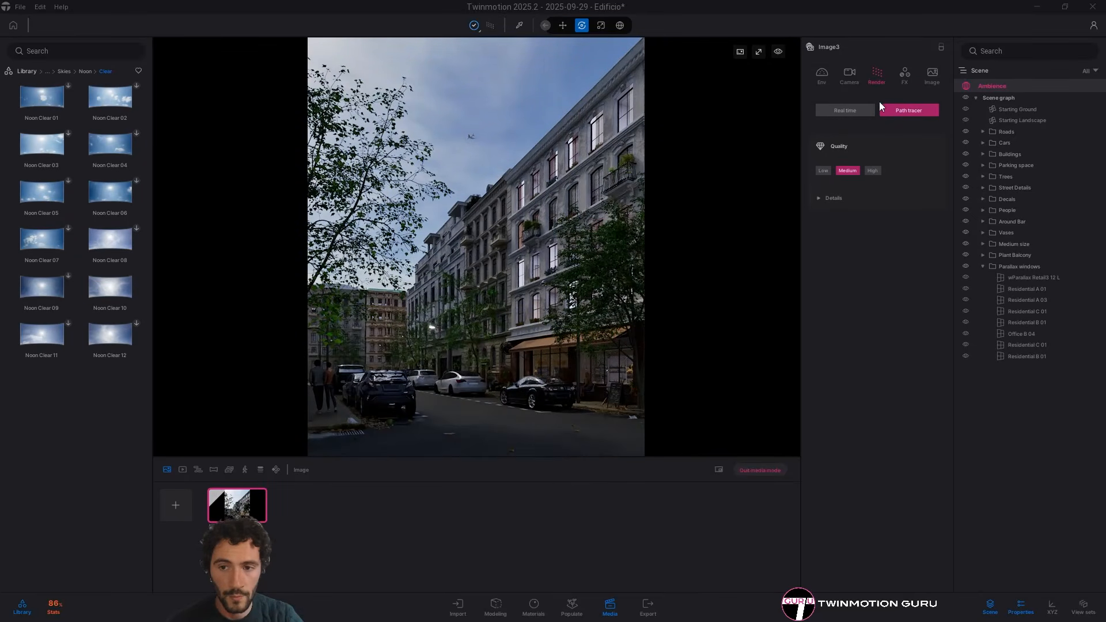
click(827, 83)
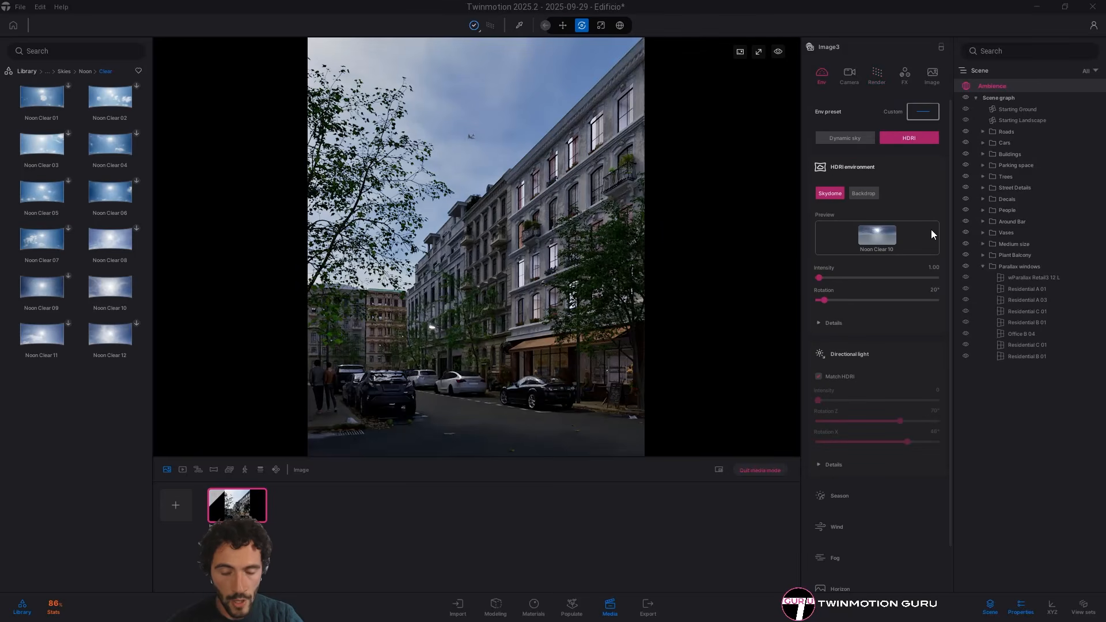
click(934, 267)
text(5)
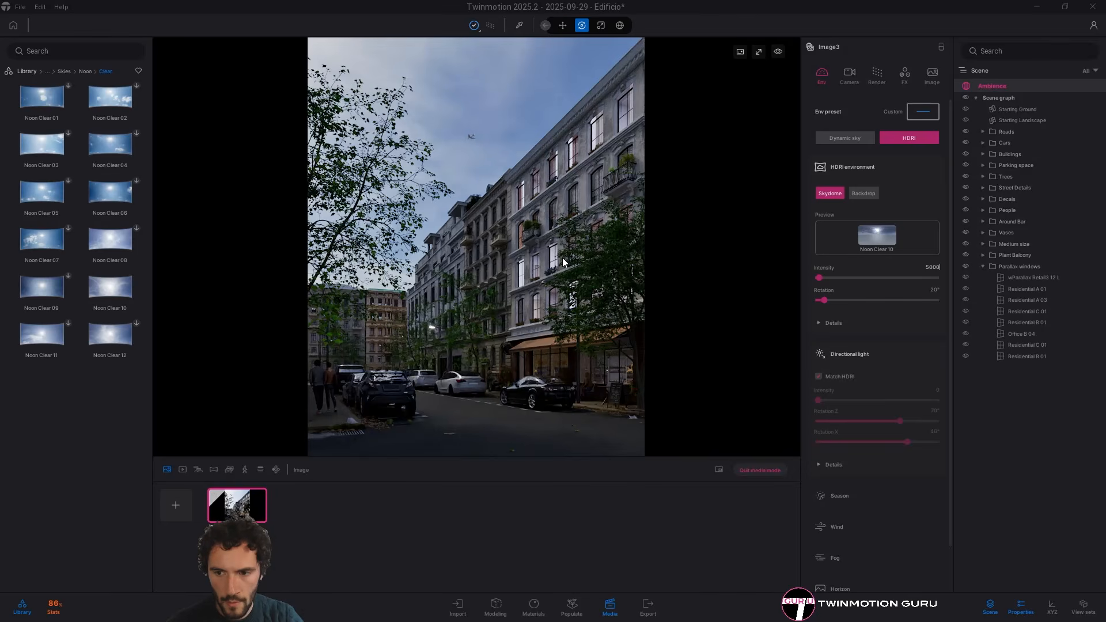
text(00)
key(Return)
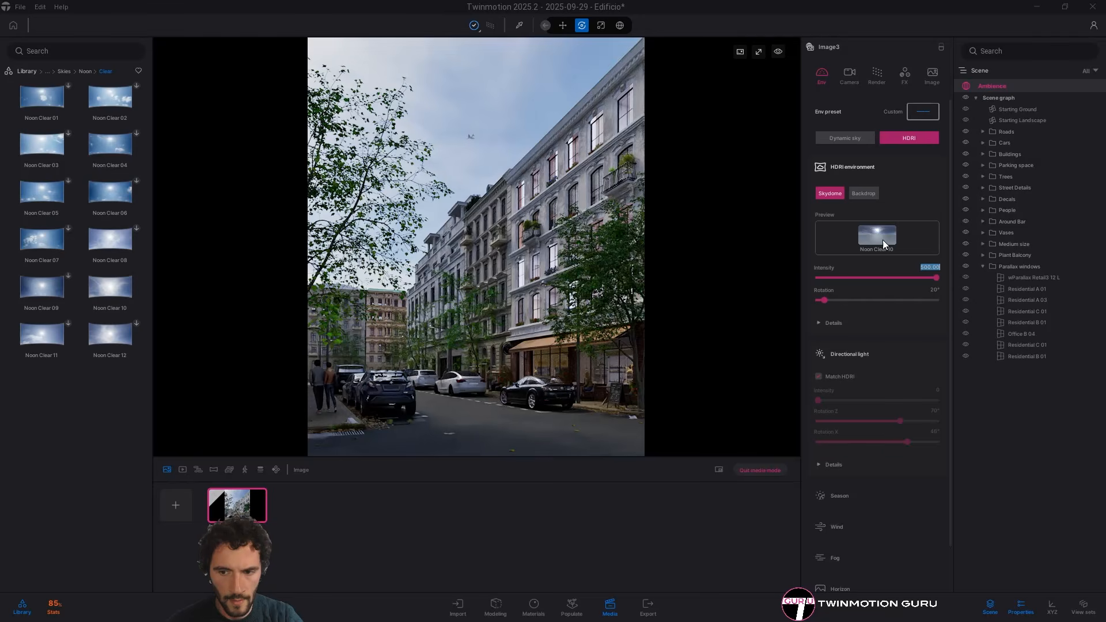
Turn off Match HDRI for the directional light and set its Intensity to 15
click(848, 376)
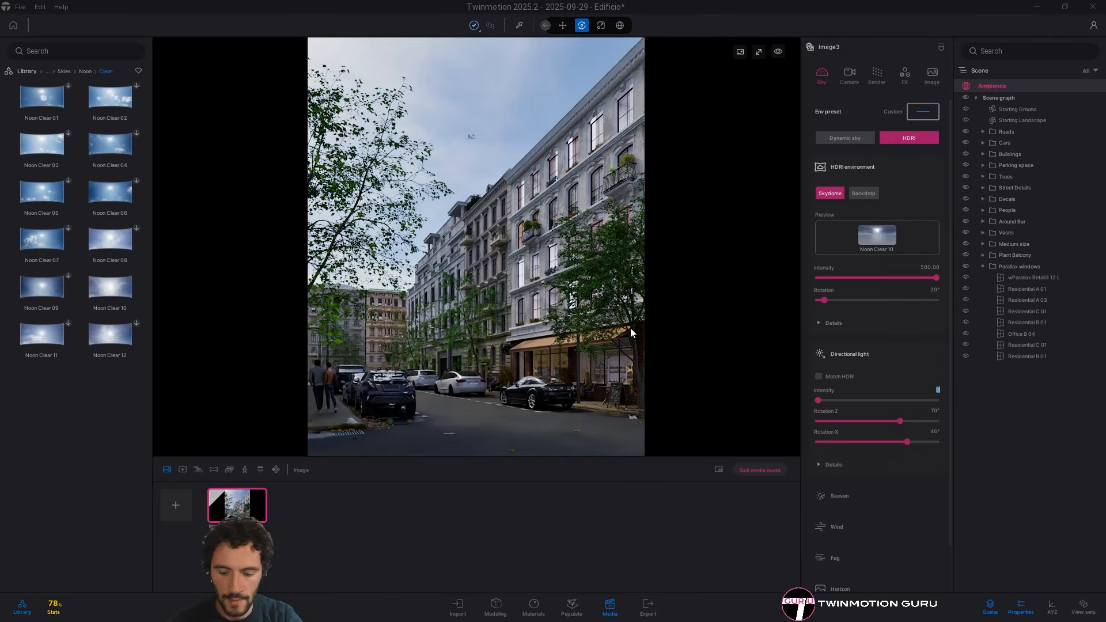
text(10)
key(Return)
text(15)
key(Return)
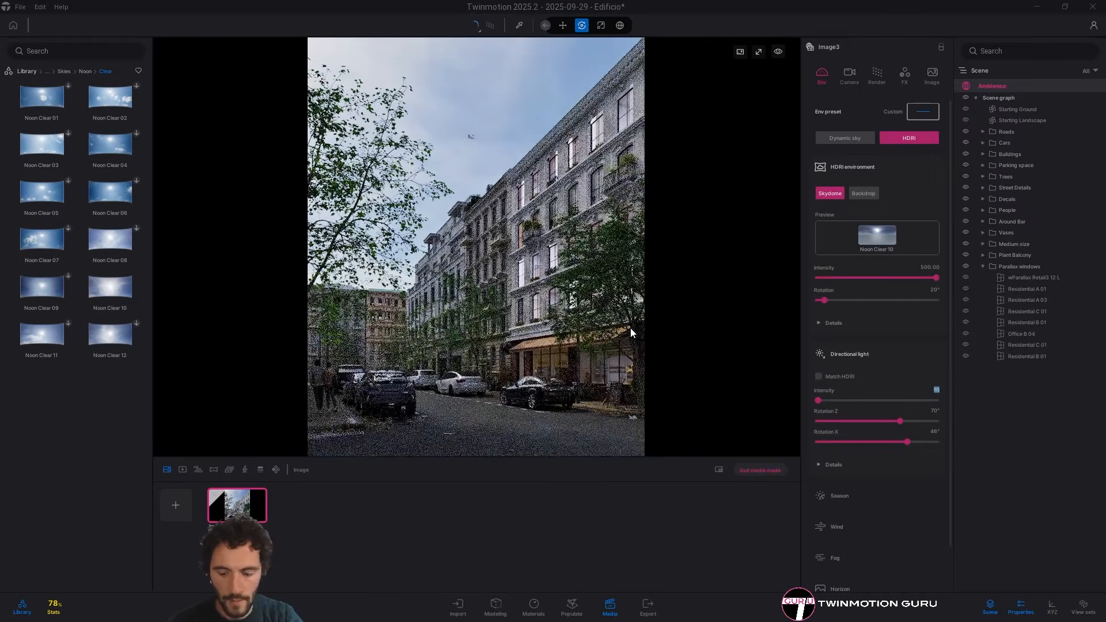
Try directional light Intensity values of 20 and 50, settling on 500 for Image3
text(20)
key(Return)
text(50)
key(Return)
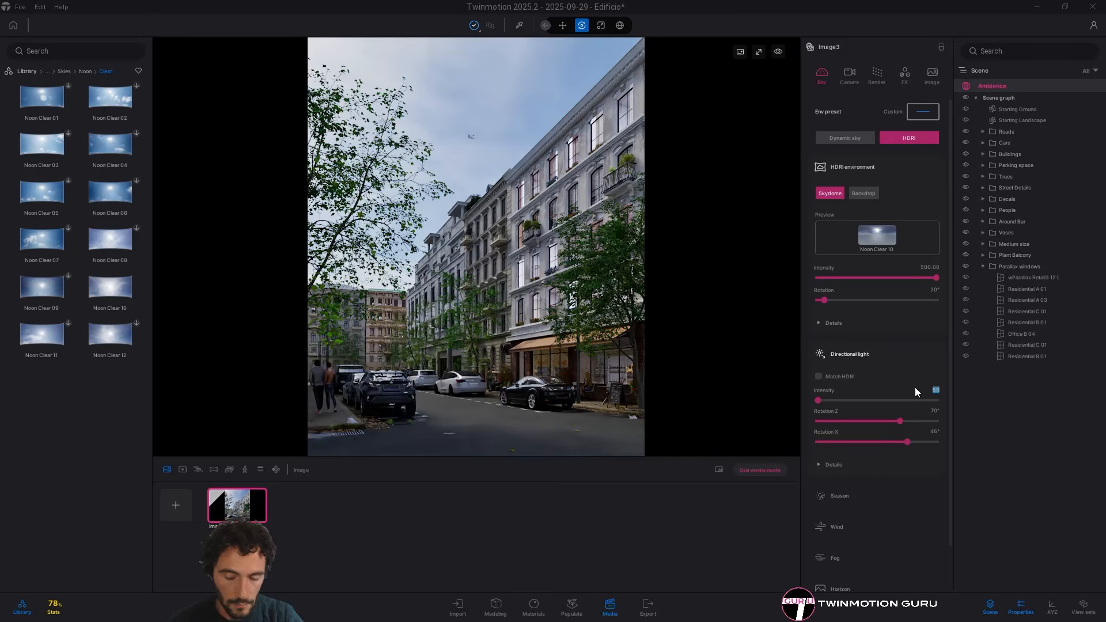
text(500)
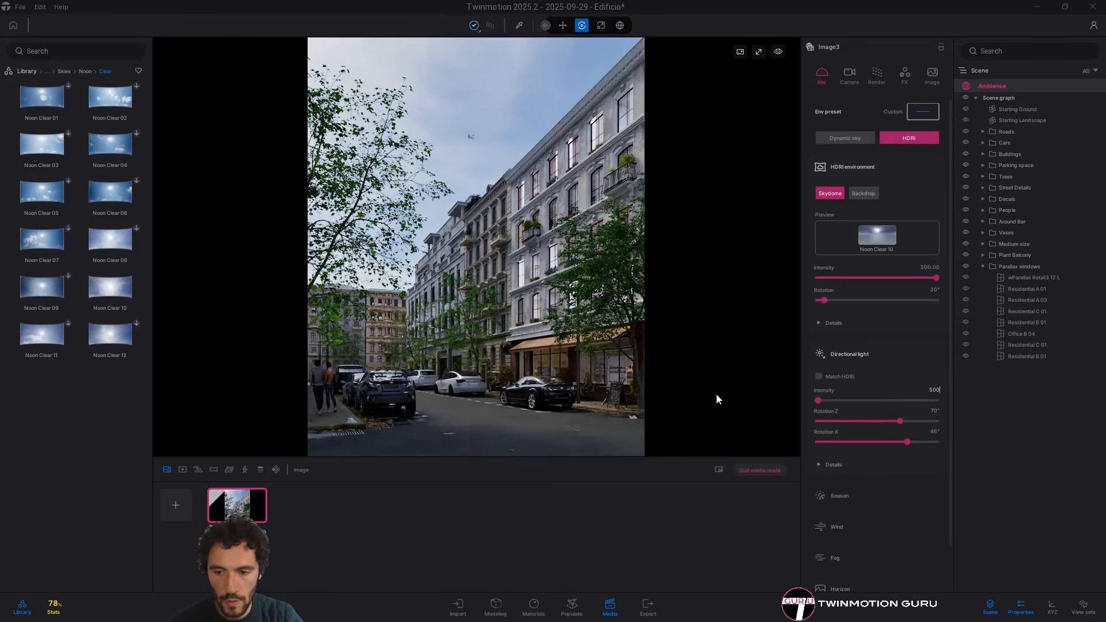
key(Return)
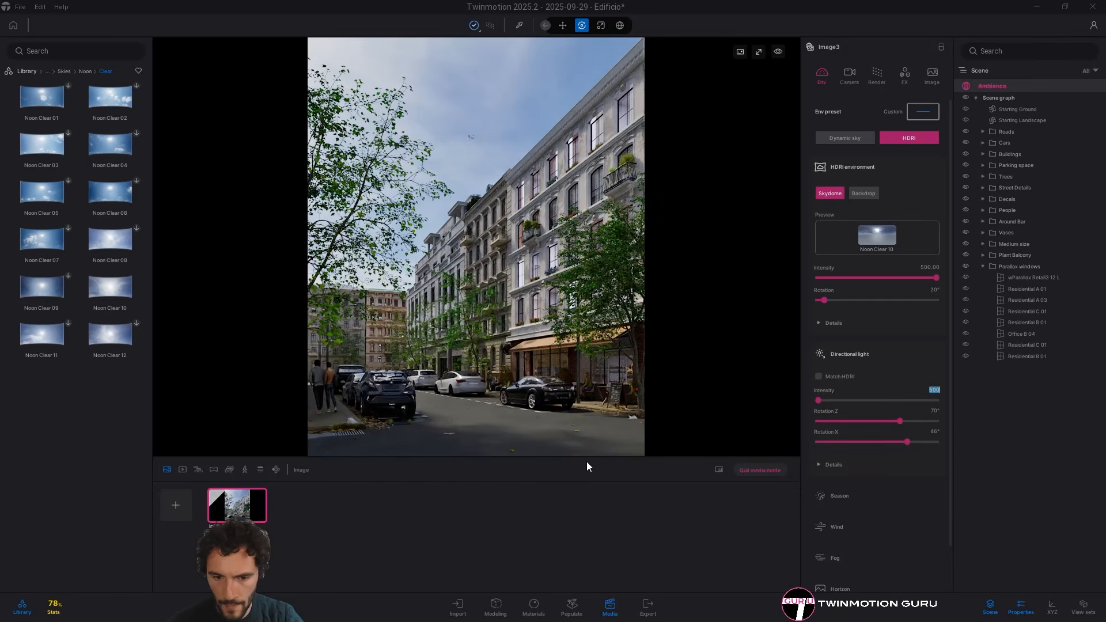
click(655, 418)
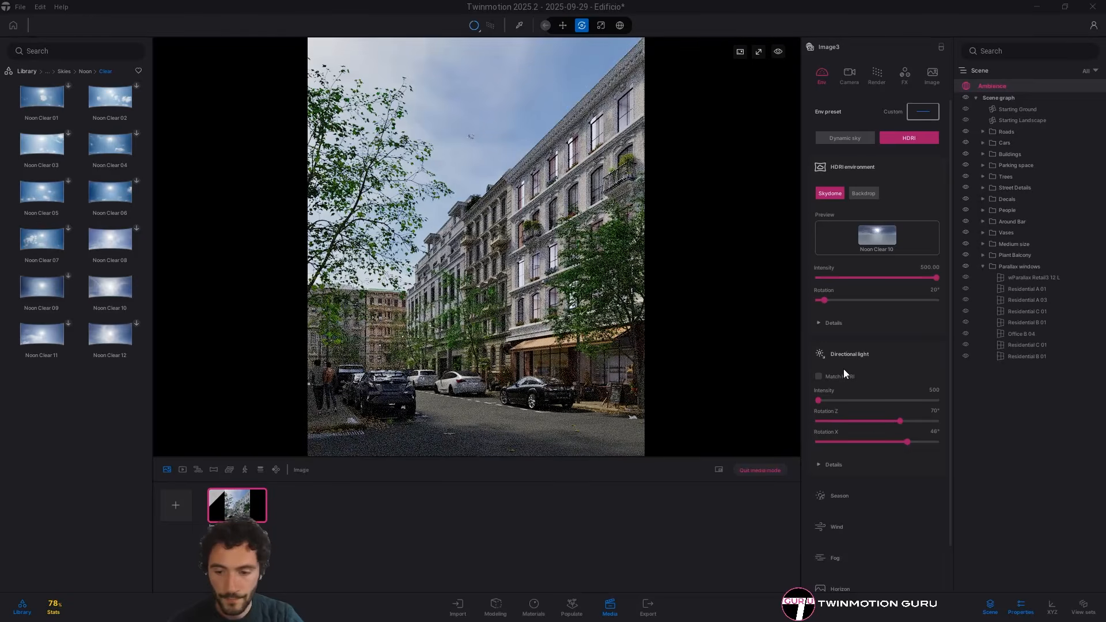
Examine Image3's exposure, lens and path tracer quality settings
click(878, 76)
click(825, 75)
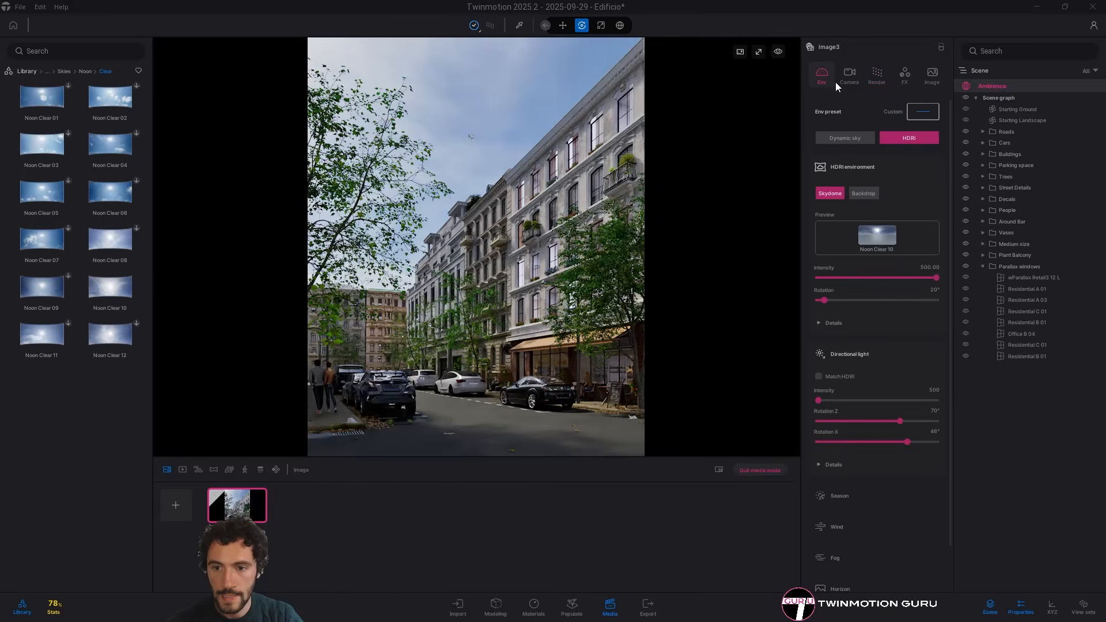
click(850, 77)
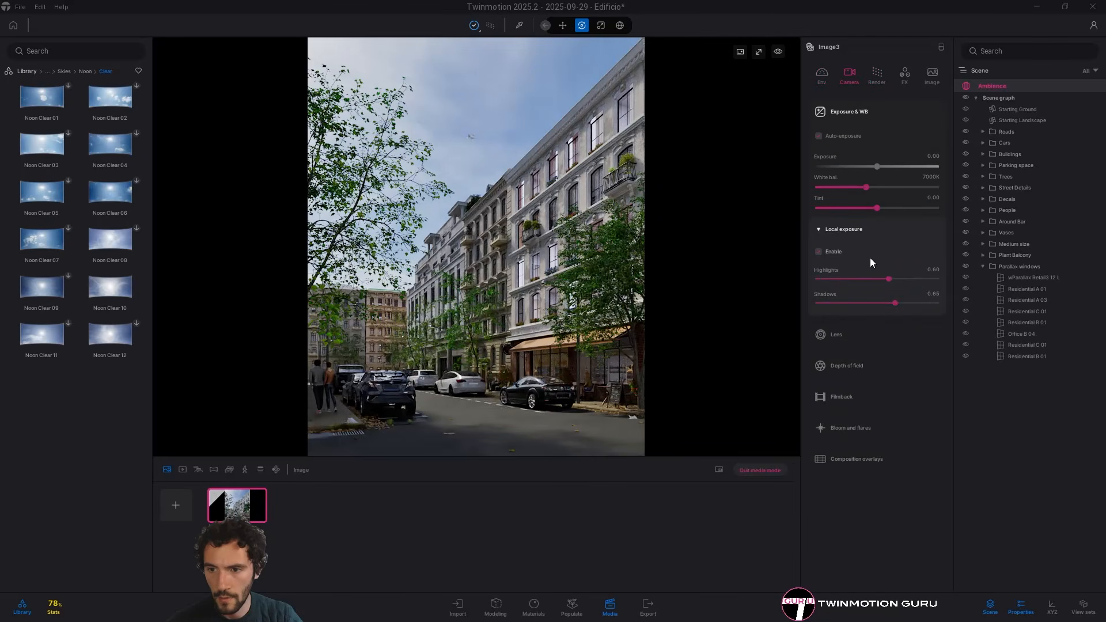
click(857, 335)
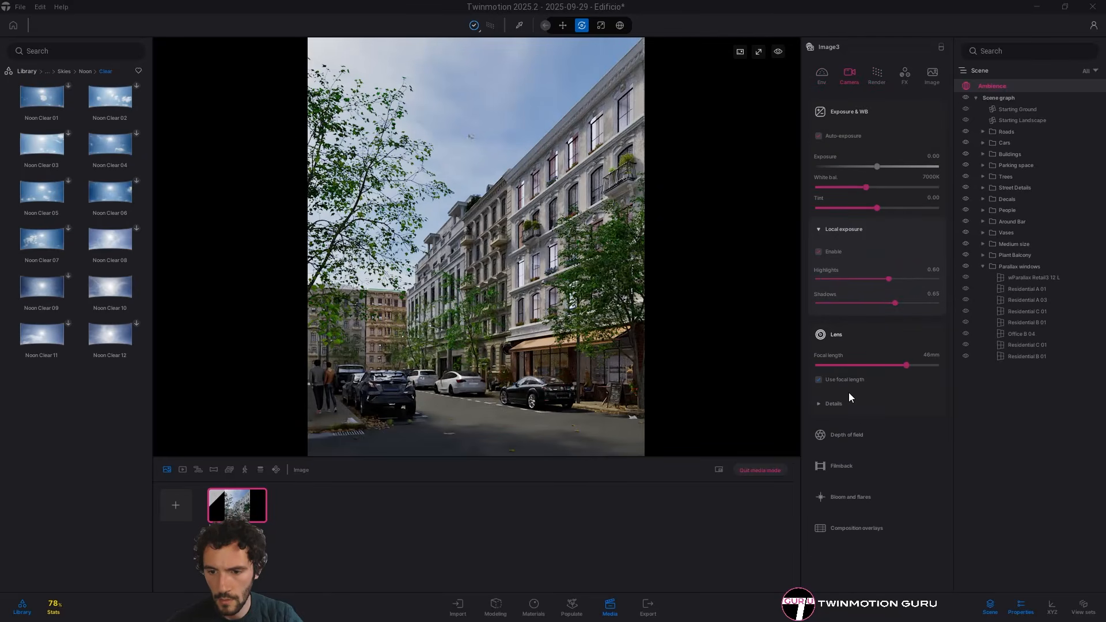
click(850, 403)
click(851, 405)
click(864, 333)
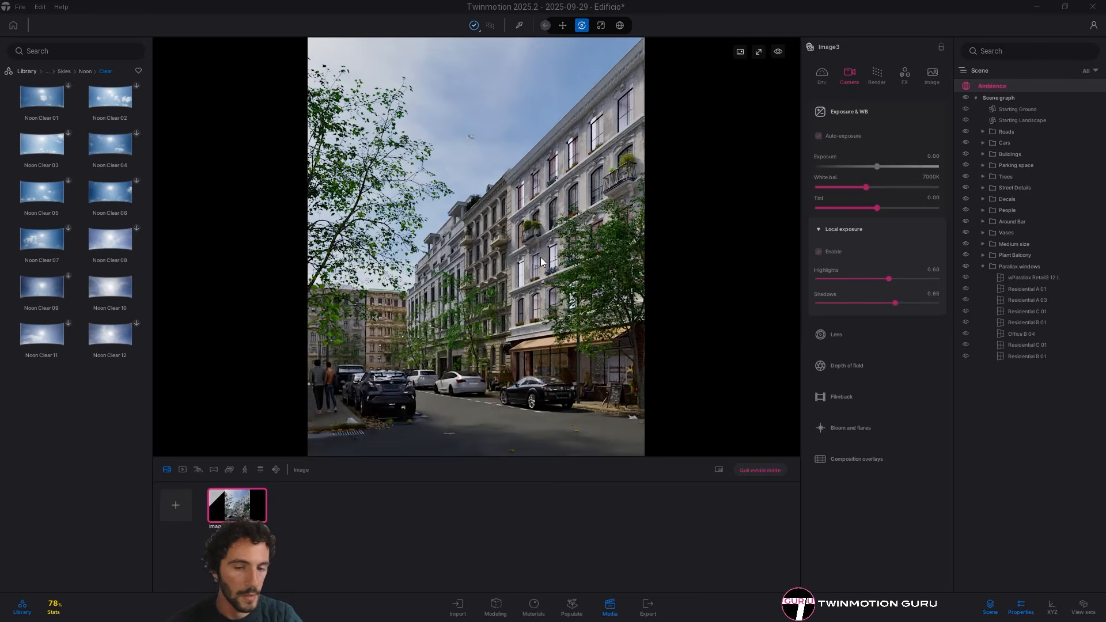
click(877, 75)
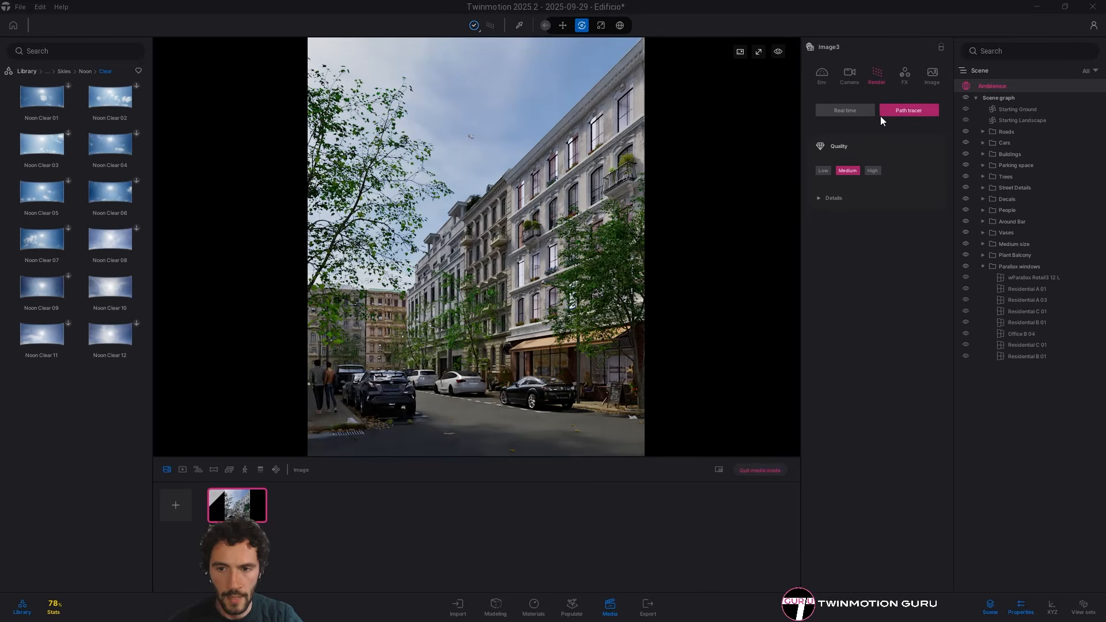
Set the Day Exposure of the wParallax Retail3 12 L storefront window to 6 and preview it with the path tracer
click(1028, 277)
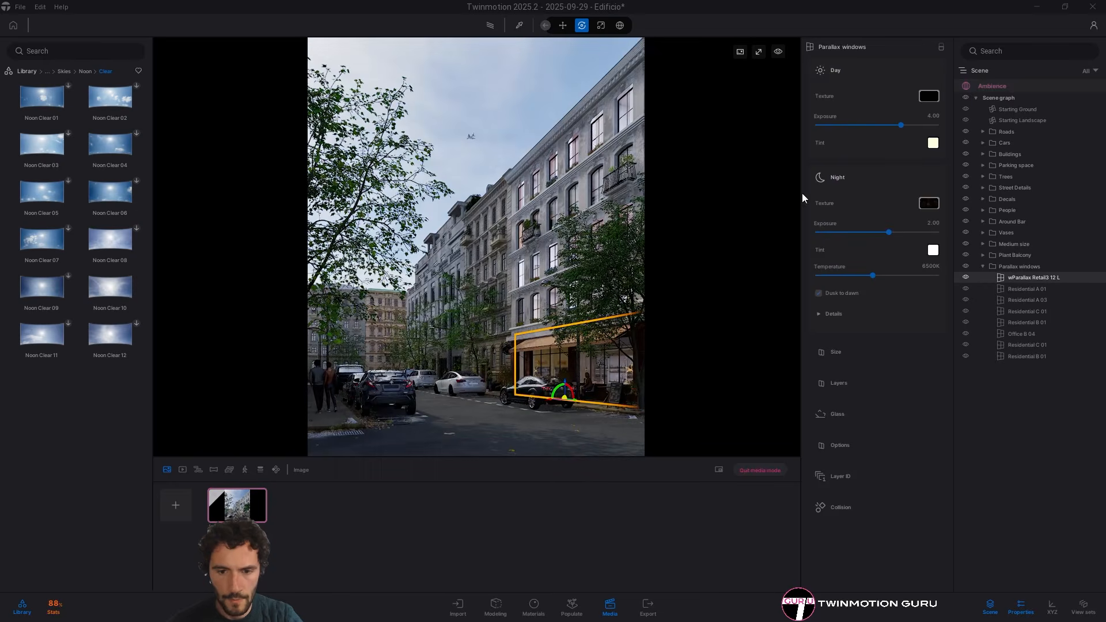
click(930, 115)
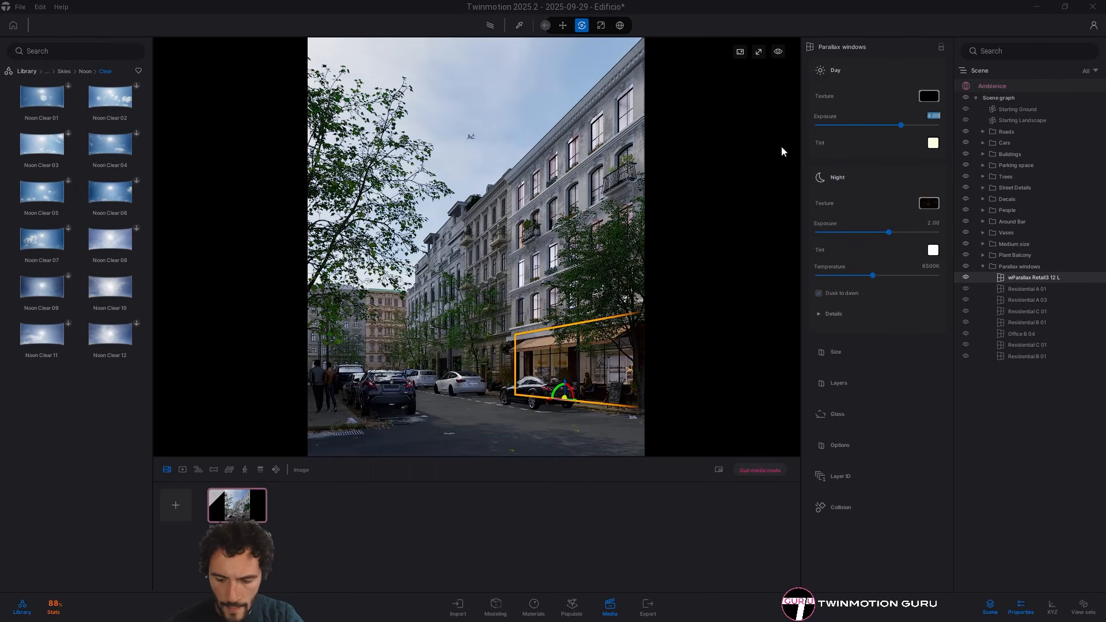
text(6)
key(Return)
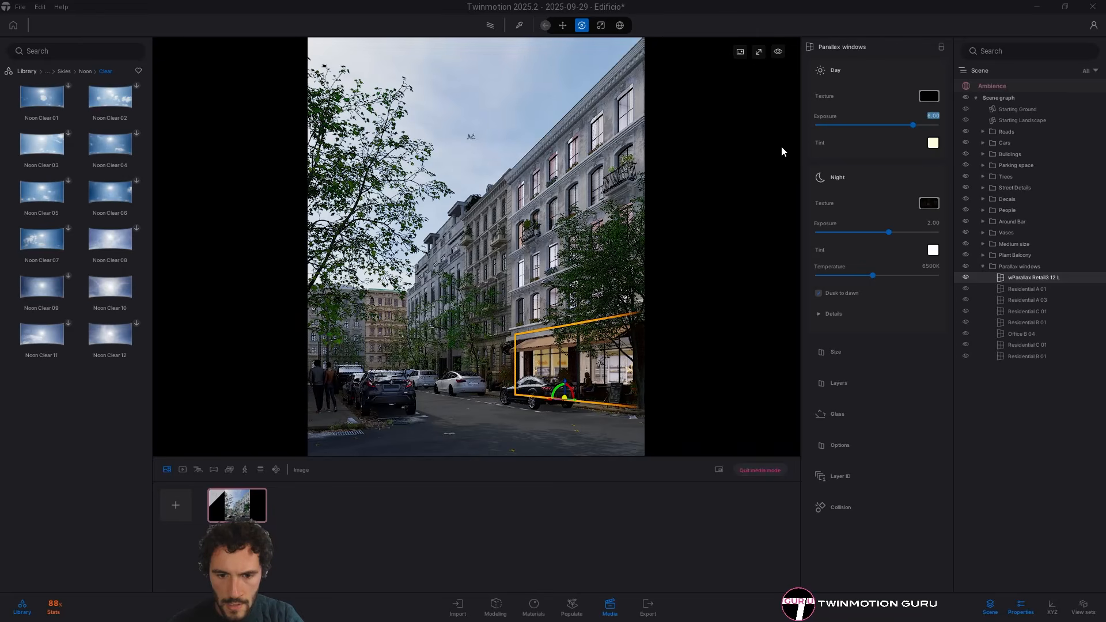
click(782, 147)
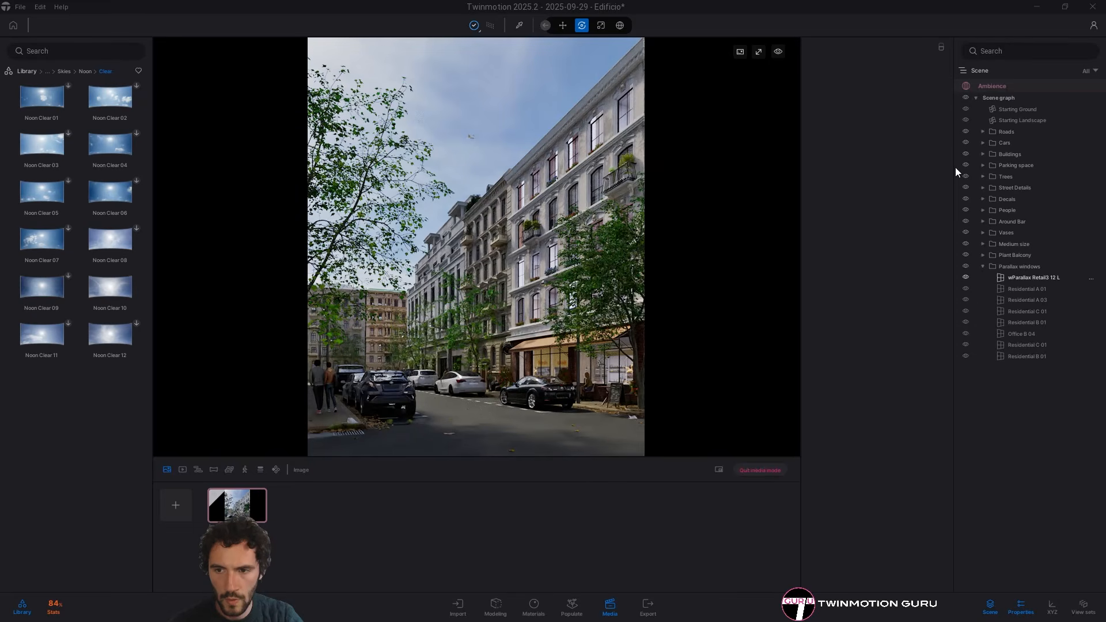
Try a Day Exposure of 5 on the storefront window, settle on a value between 5 and 6, and preview the path-traced result
click(931, 115)
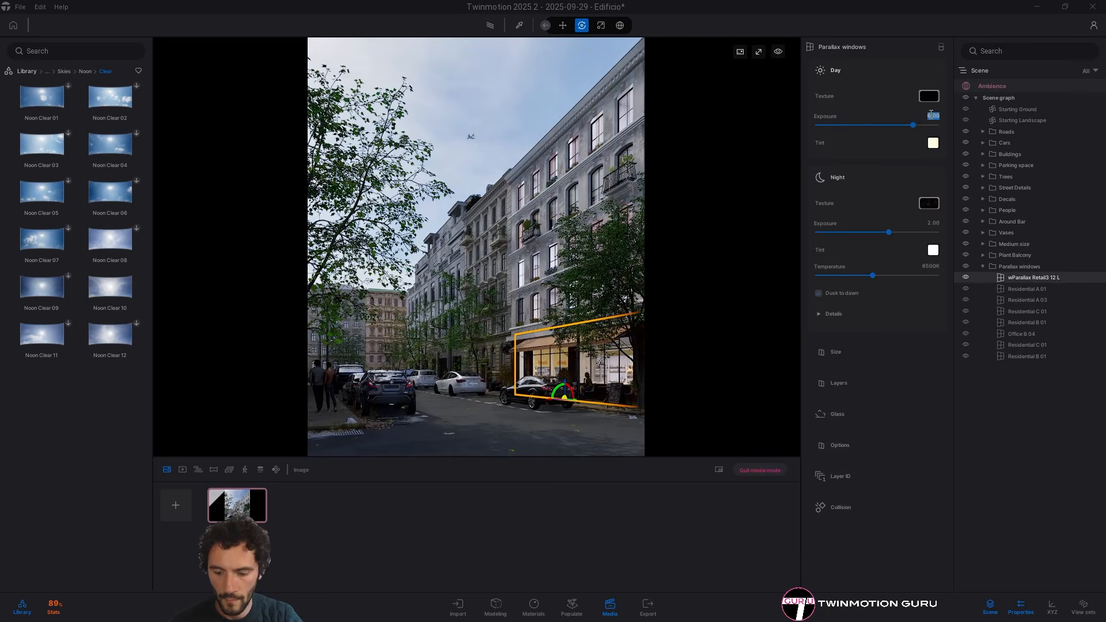
text(5)
key(Return)
key(r)
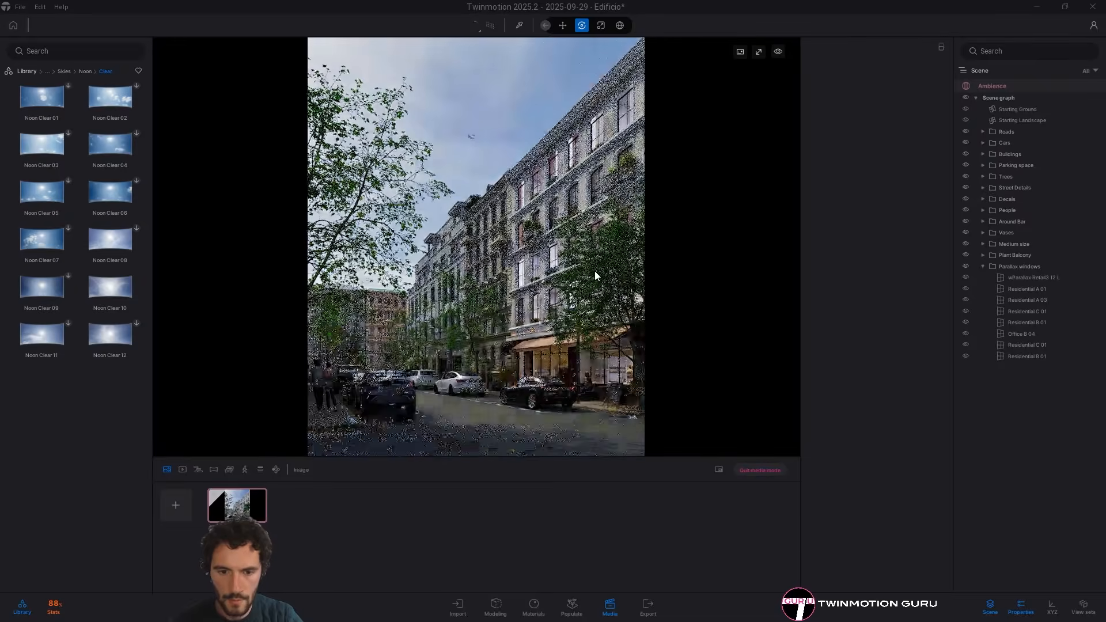
key(r)
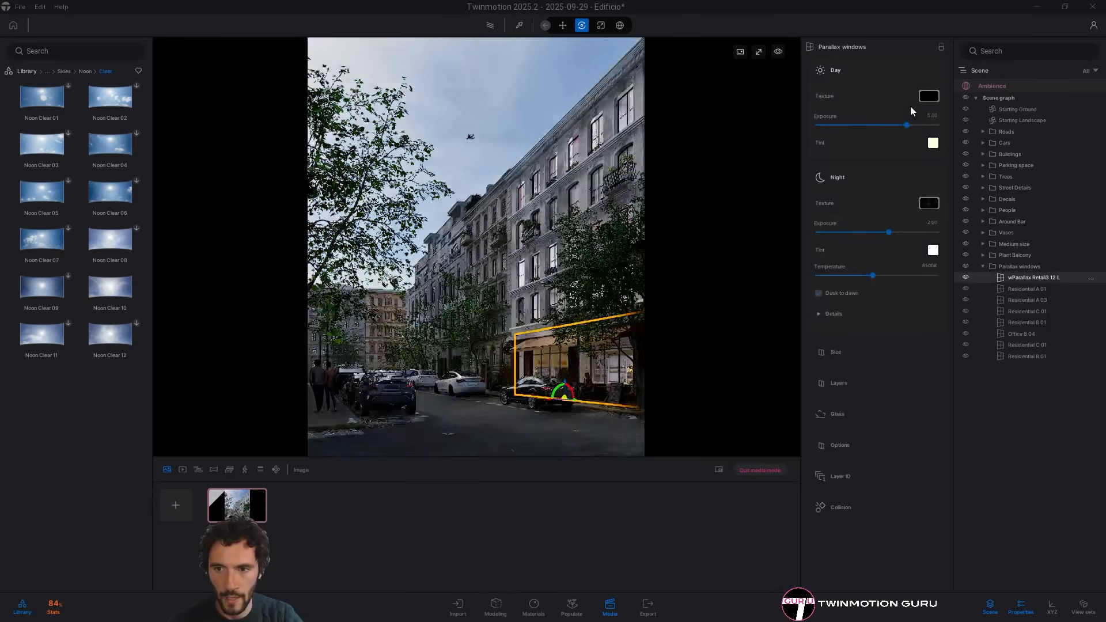
click(934, 116)
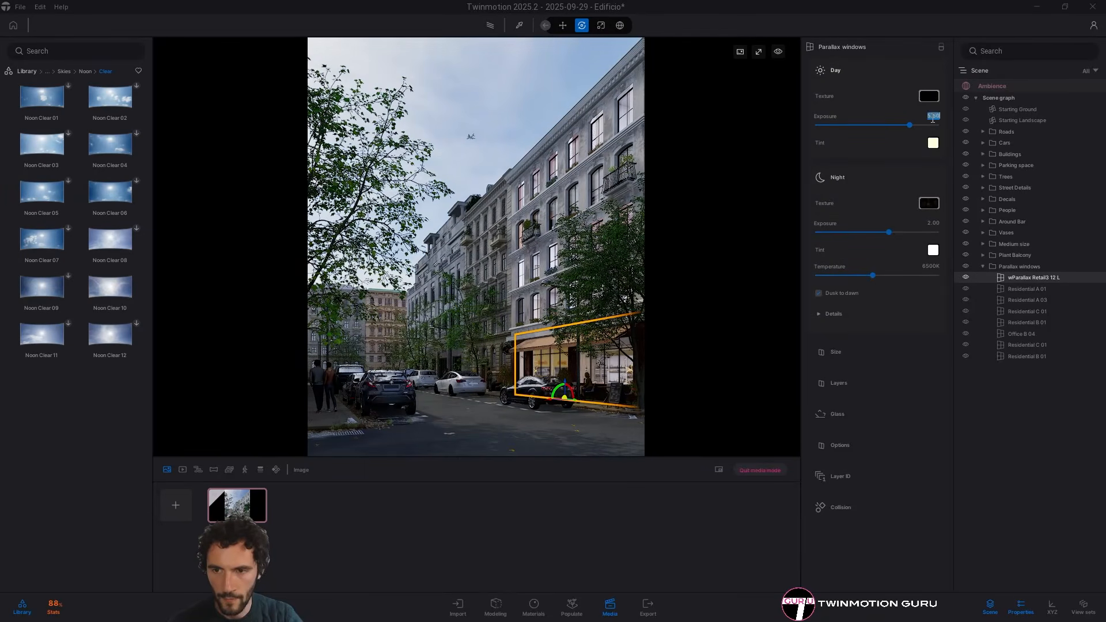
key(Return)
key(r)
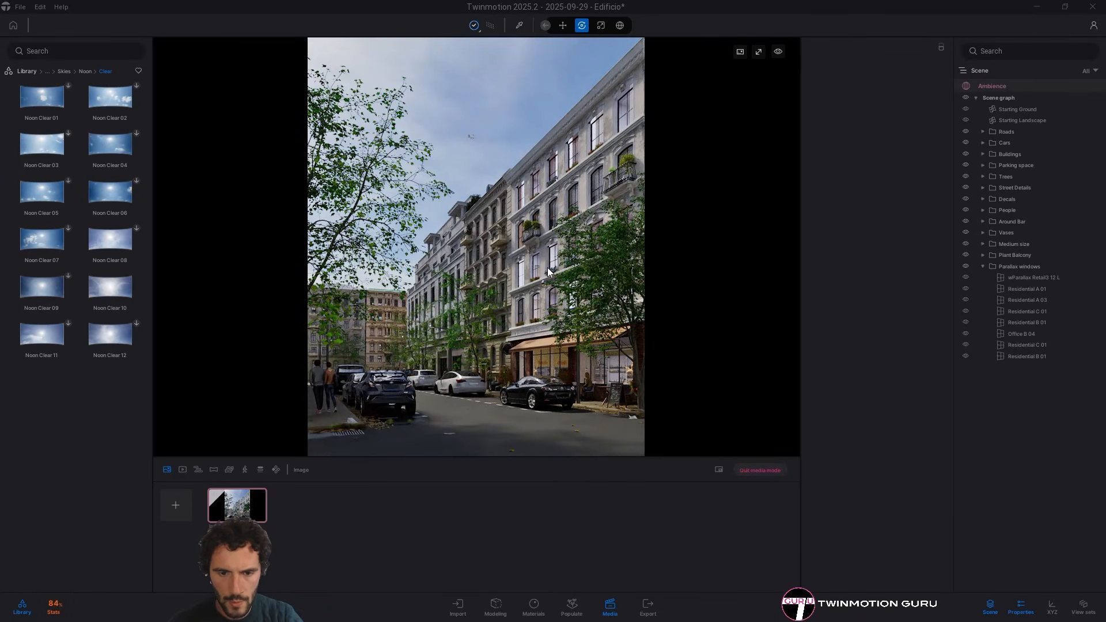
Try a Day Exposure of 2 on the Residential A 03 window, settling on 2.5
click(1029, 300)
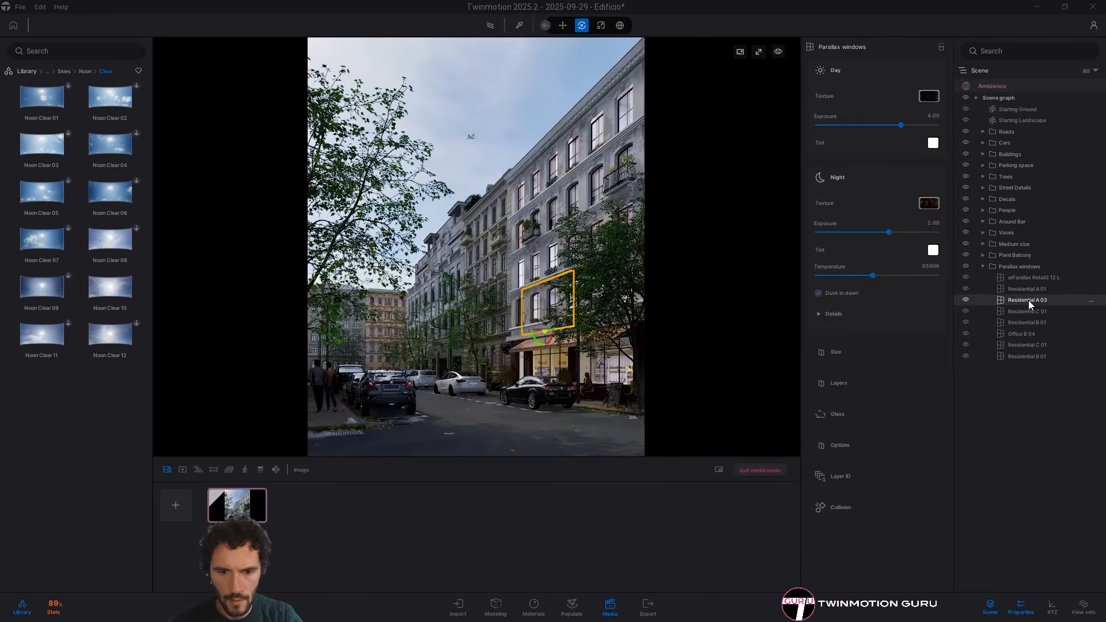
click(936, 113)
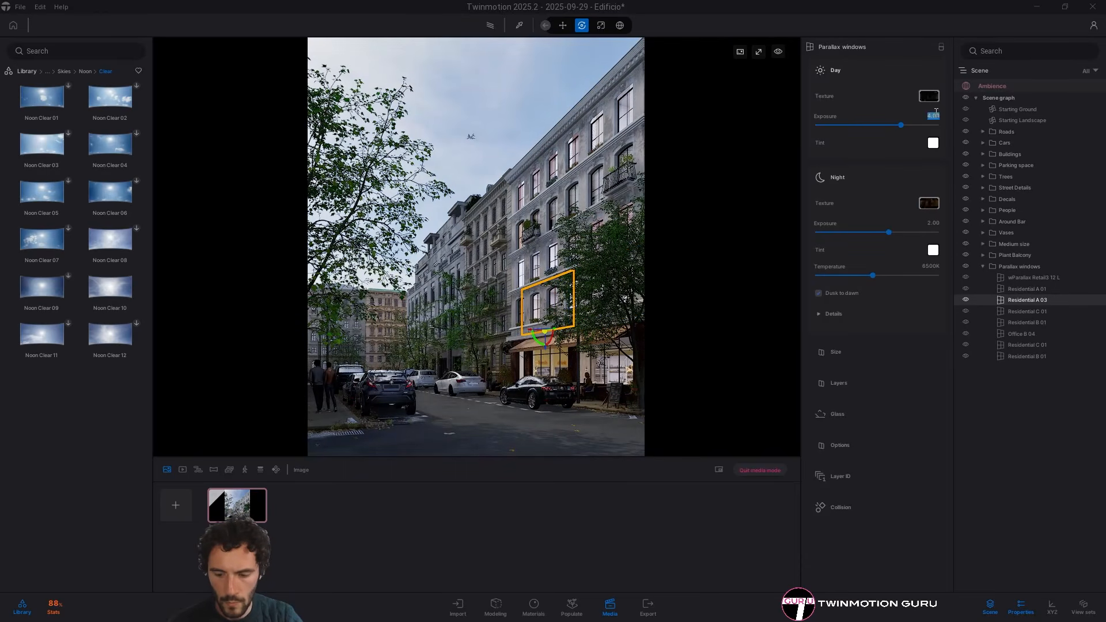
text(2)
key(Return)
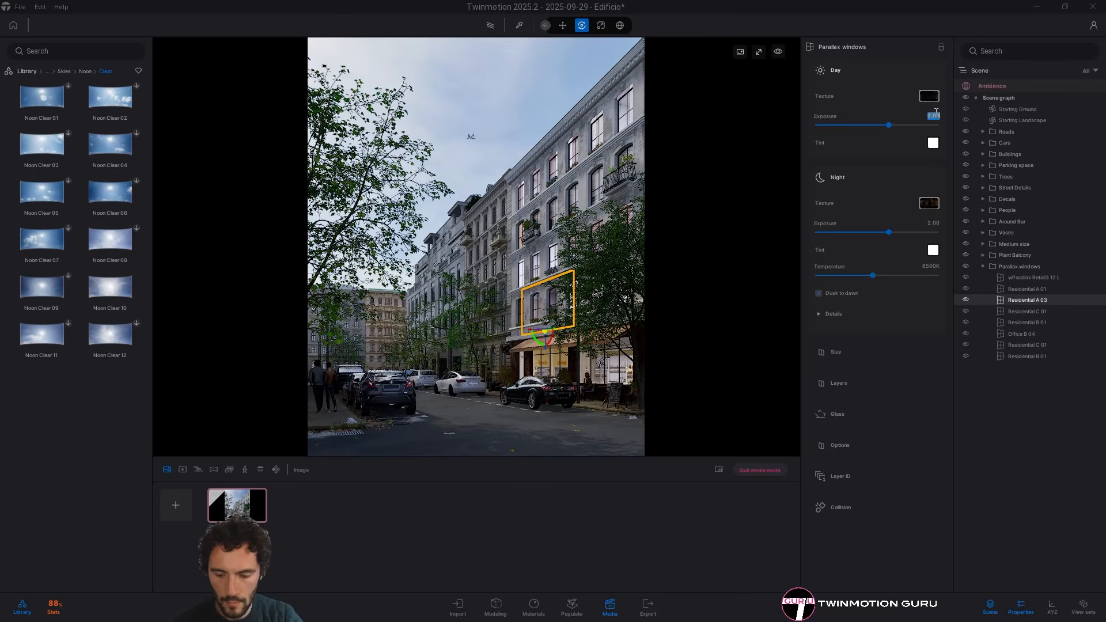
text(2.5)
key(Return)
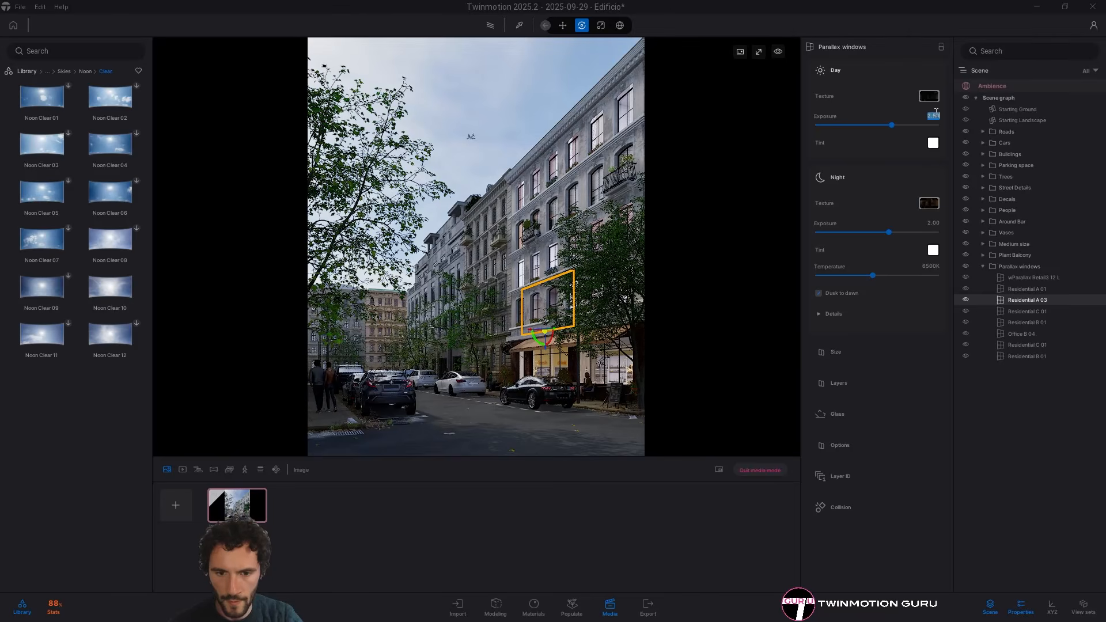
Set the Day Exposure of the lower Residential C 01 window to 2.5
click(1017, 312)
click(931, 115)
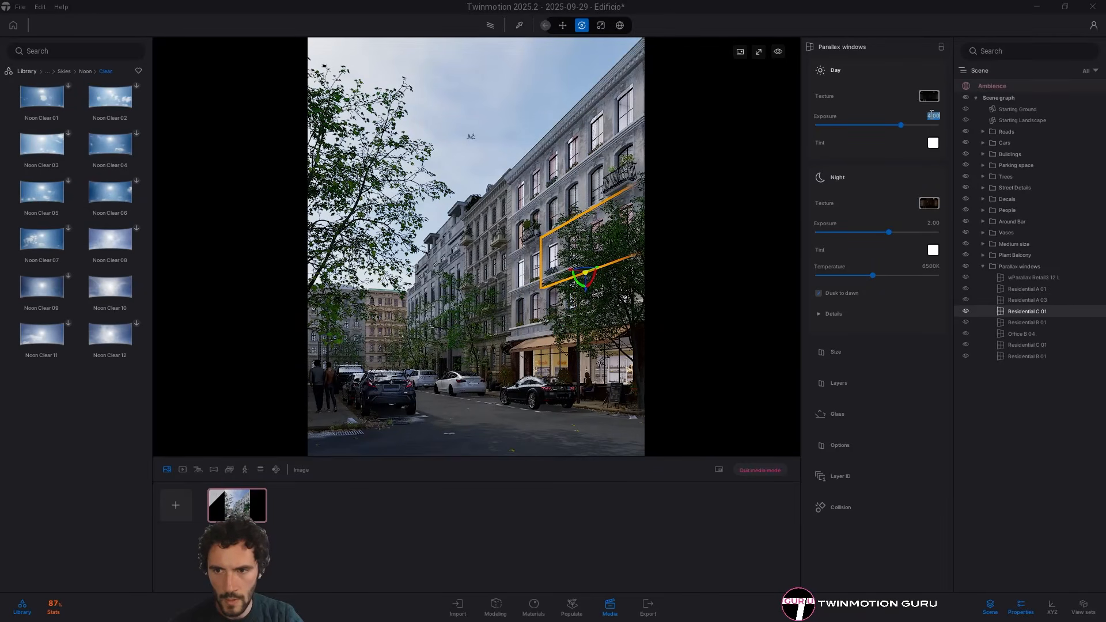
text(2.)
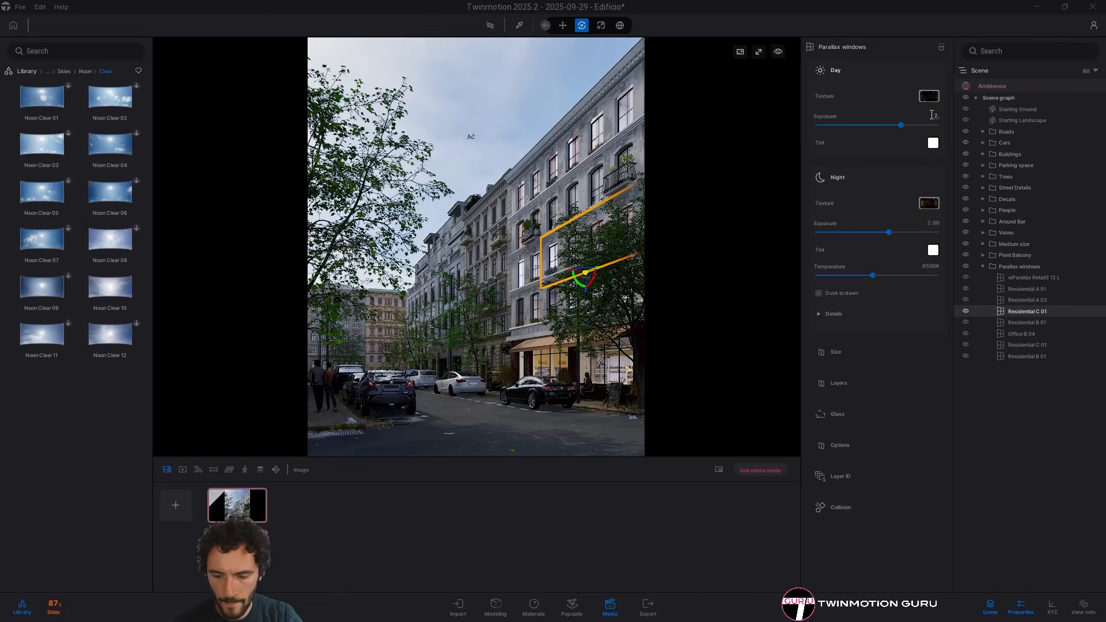
key(Return)
Set the Day Exposure of the lower Residential B 01 window to 2.5
click(1035, 322)
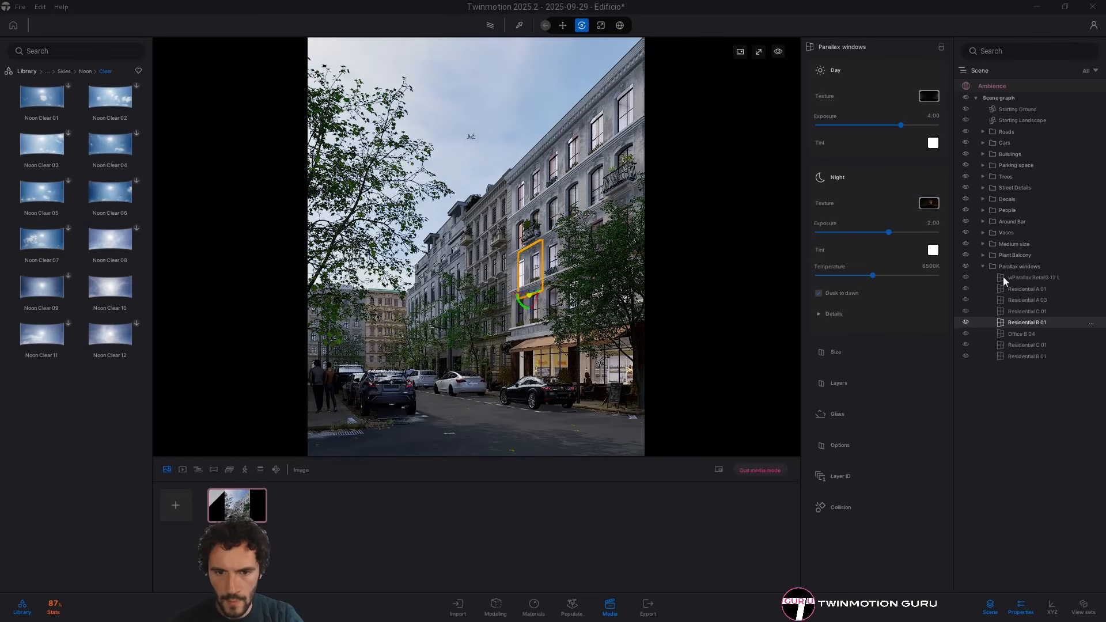
click(932, 115)
text(2.)
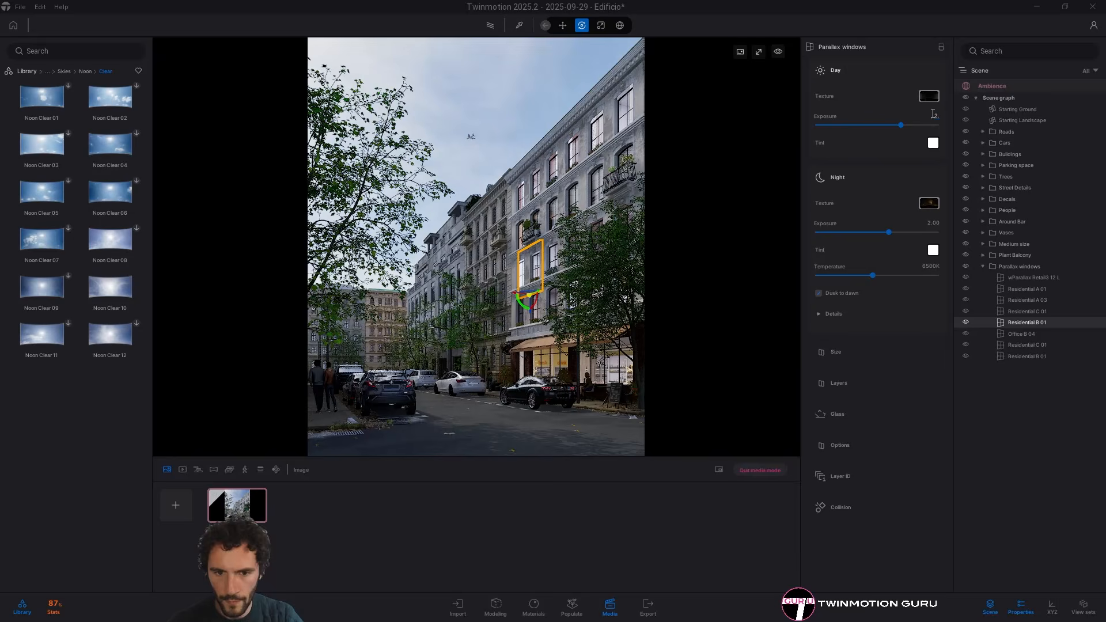
text(5)
key(Return)
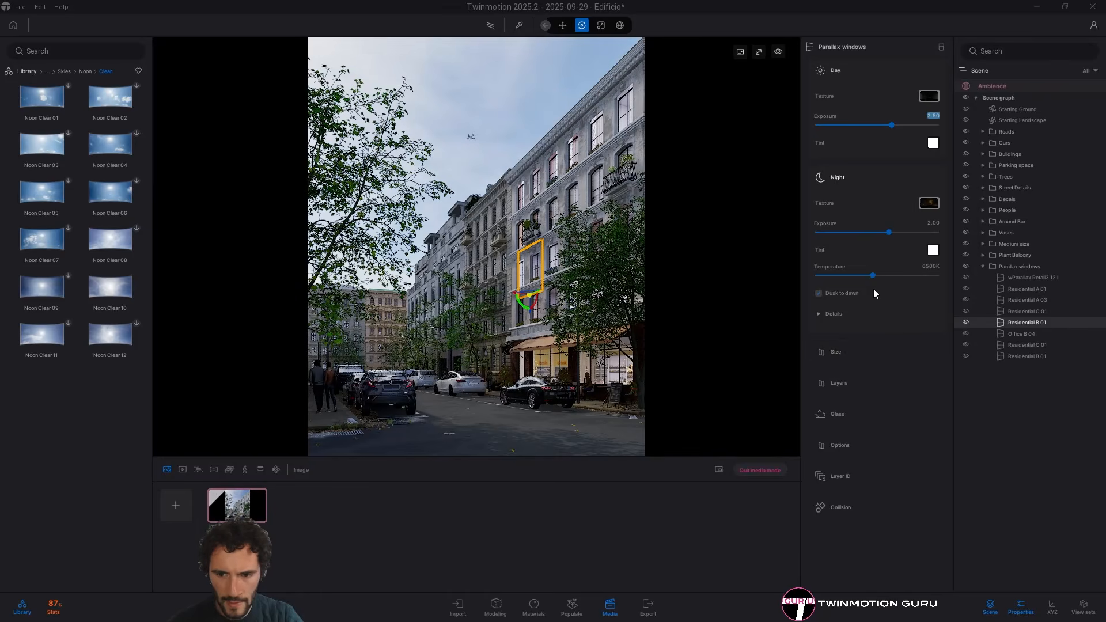
Enable layer 1 on the lower Residential B 01 and Residential C 01 parallax windows
click(838, 383)
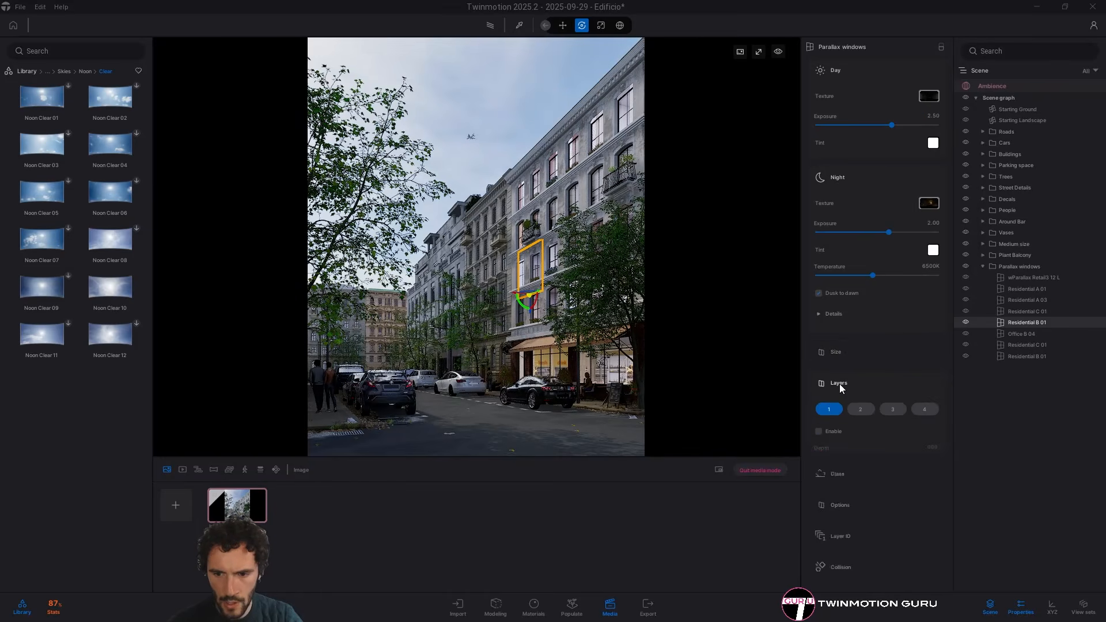
click(827, 429)
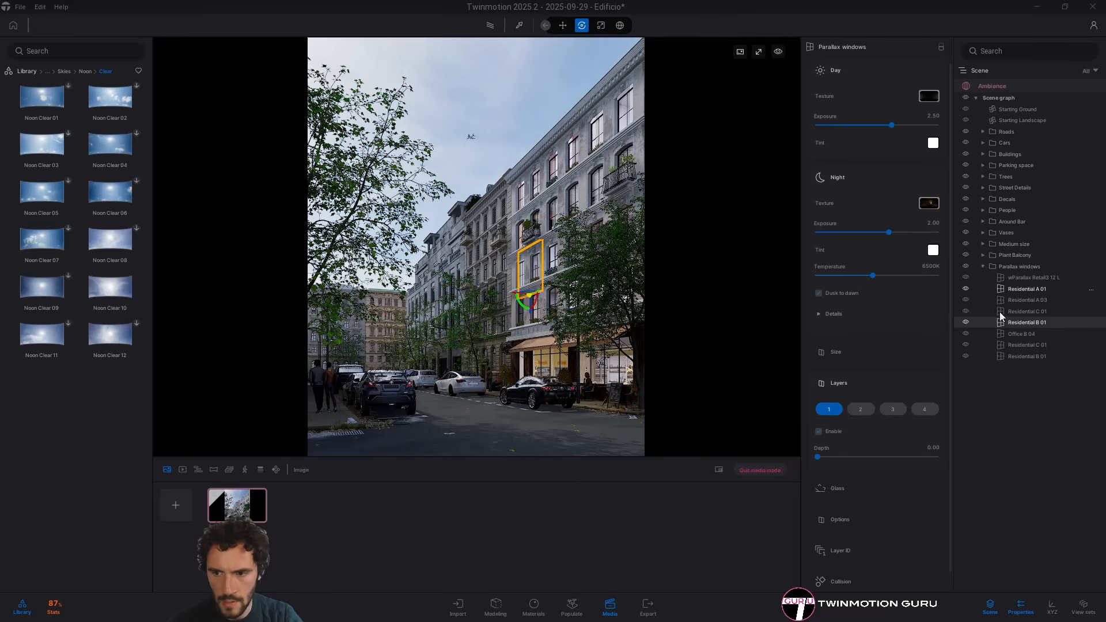
click(1023, 312)
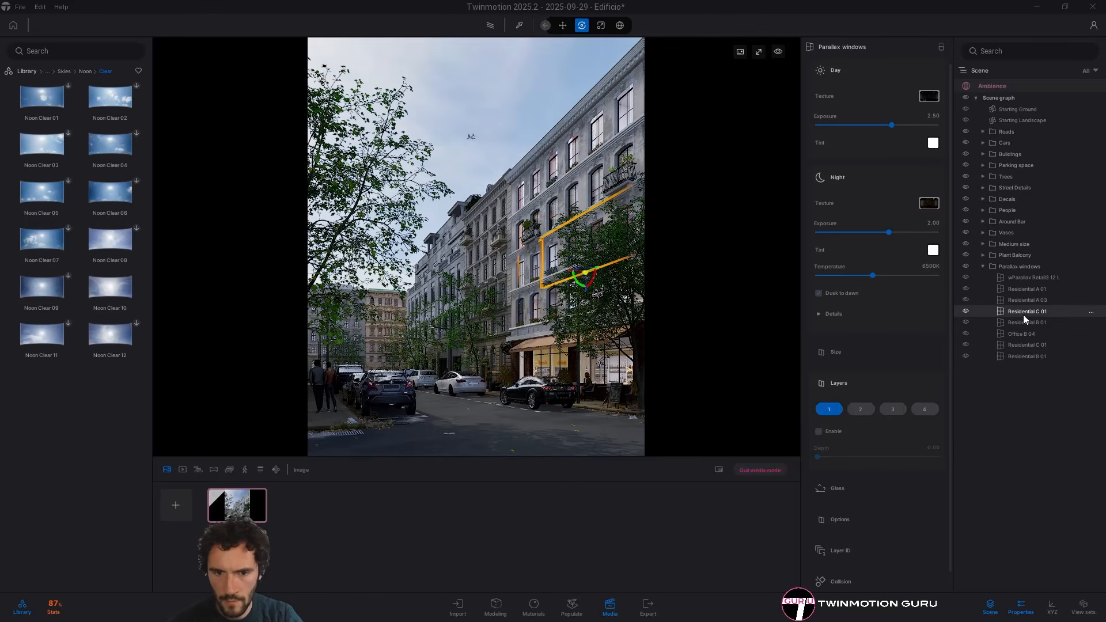
click(830, 430)
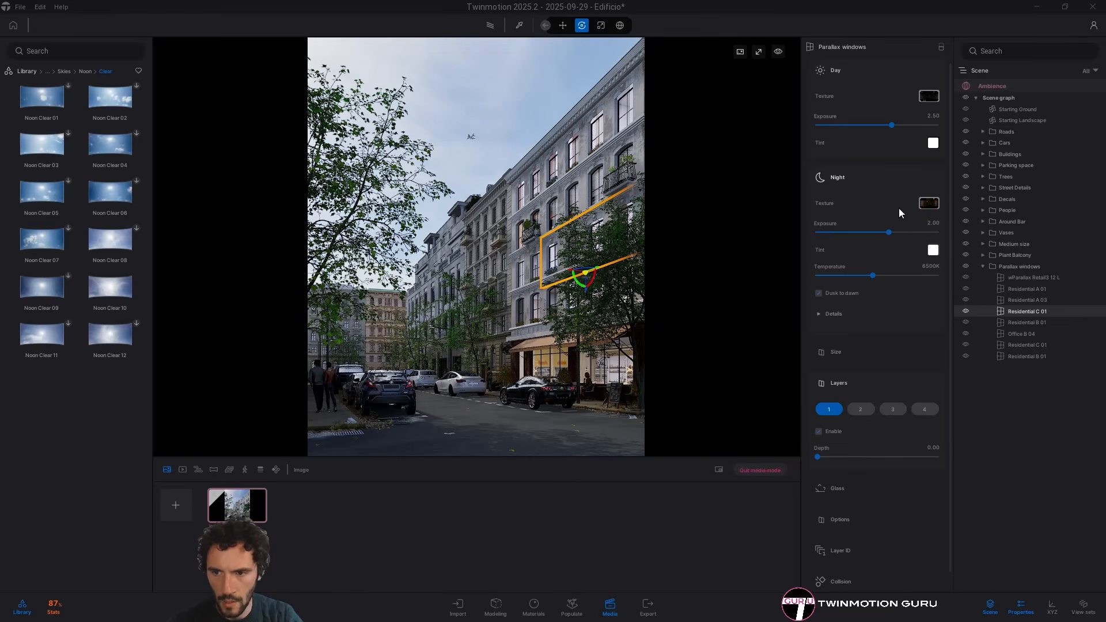
Set the Day Exposure of the lower Residential C 01 window to 2
click(929, 116)
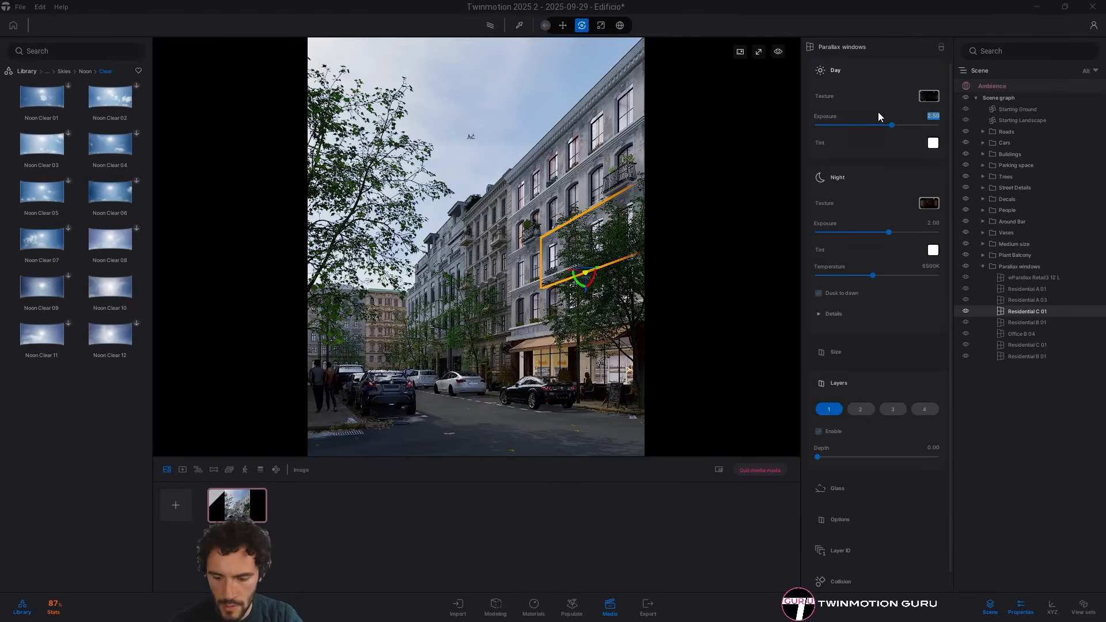
text(2)
key(Return)
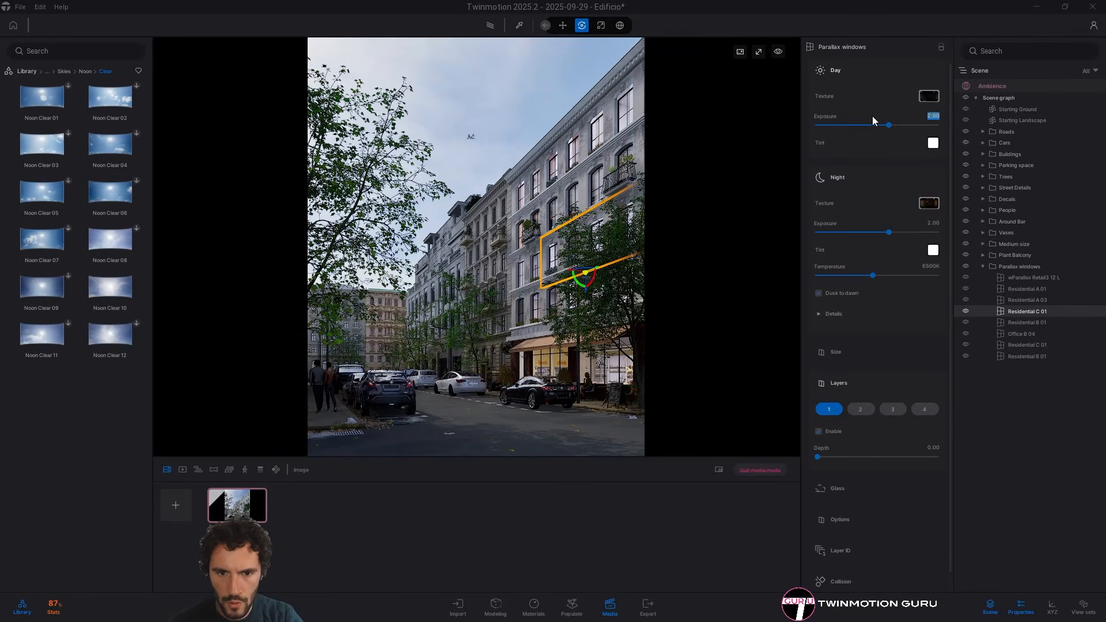
Set the Day Exposure of the top-floor Residential C 01 parallax window to 2 and disable its layer 1
click(1036, 344)
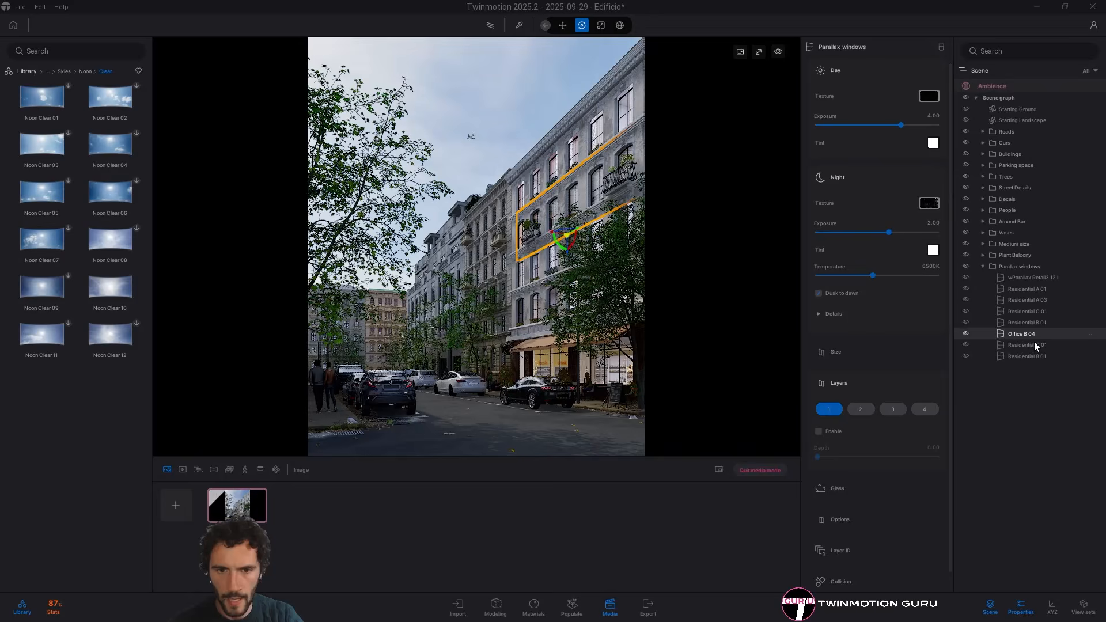
drag(889, 125, 901, 125)
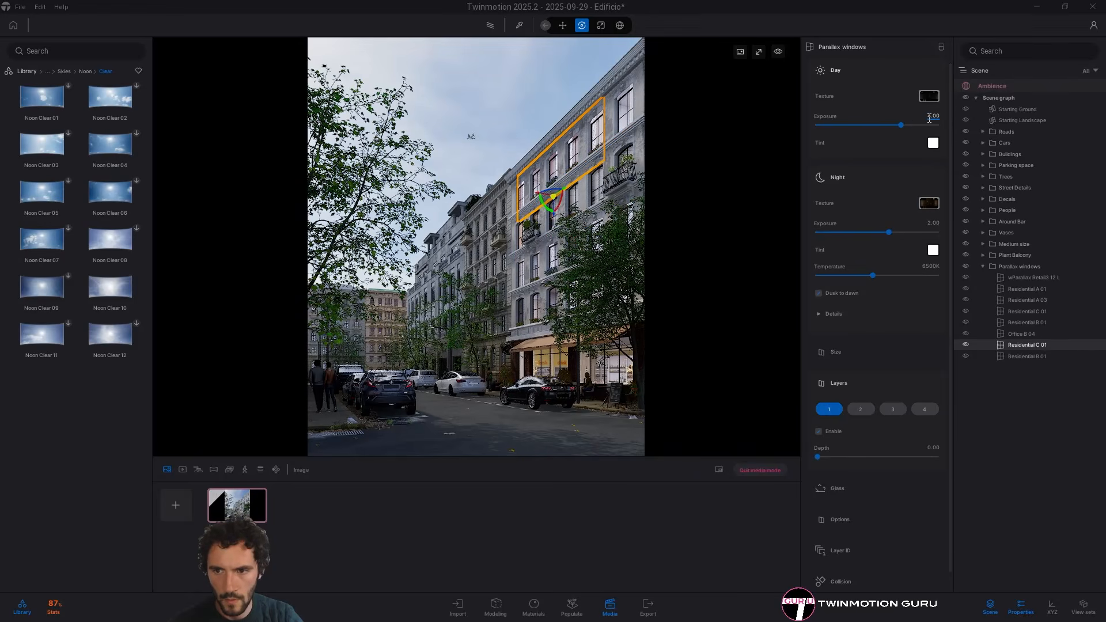
click(930, 118)
text(2)
key(Return)
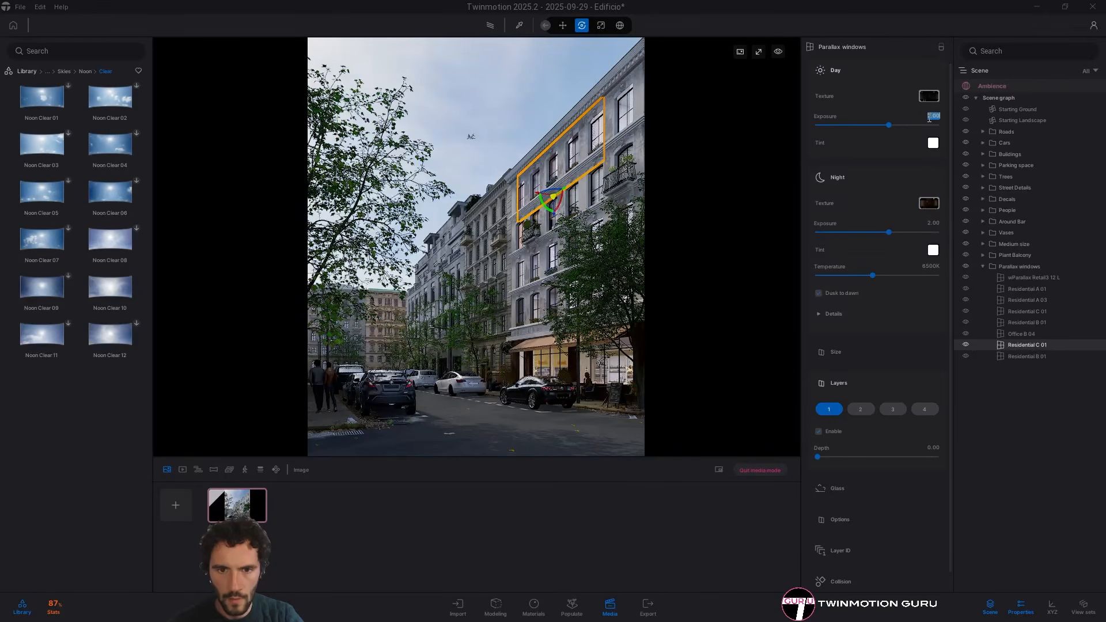
click(829, 432)
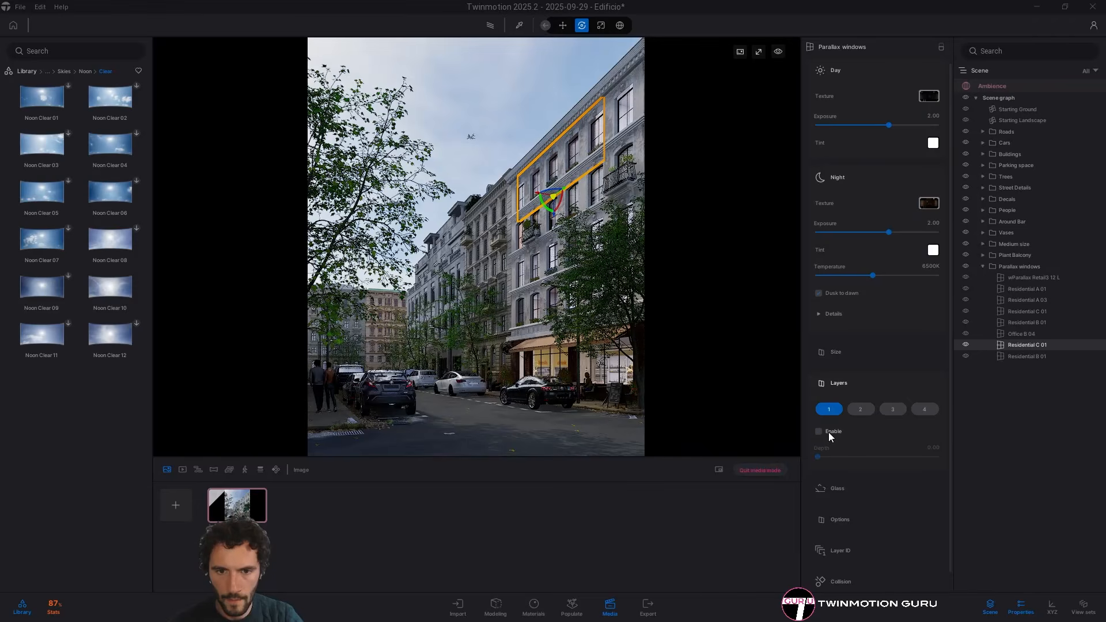
Disable layer 1 on the top-floor Residential B 01 parallax window and set its Day Exposure to 2
click(1017, 355)
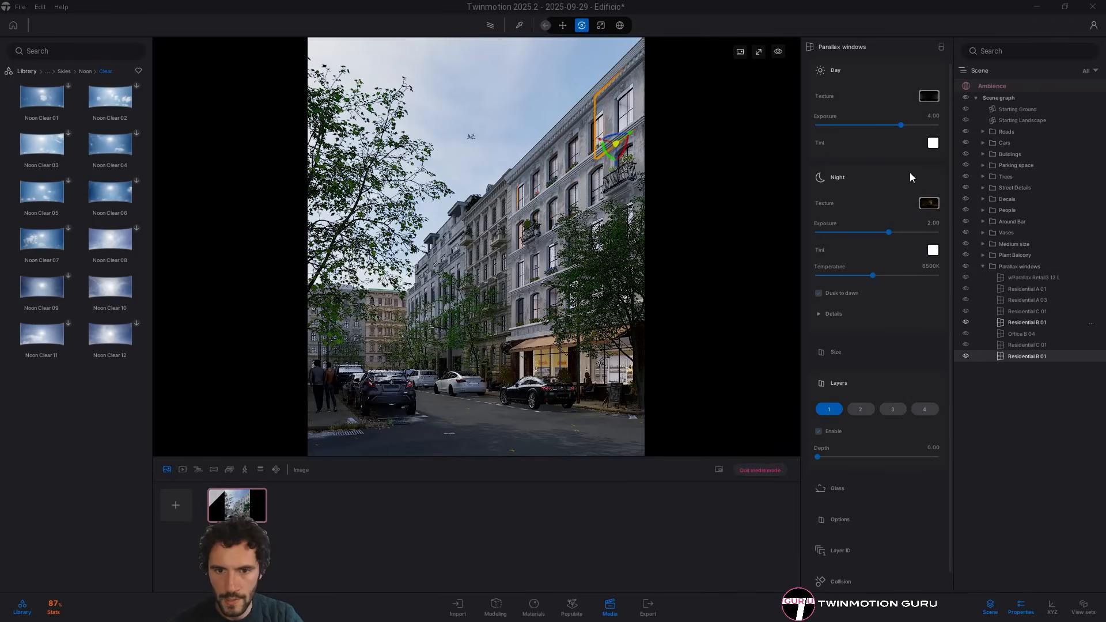
click(830, 433)
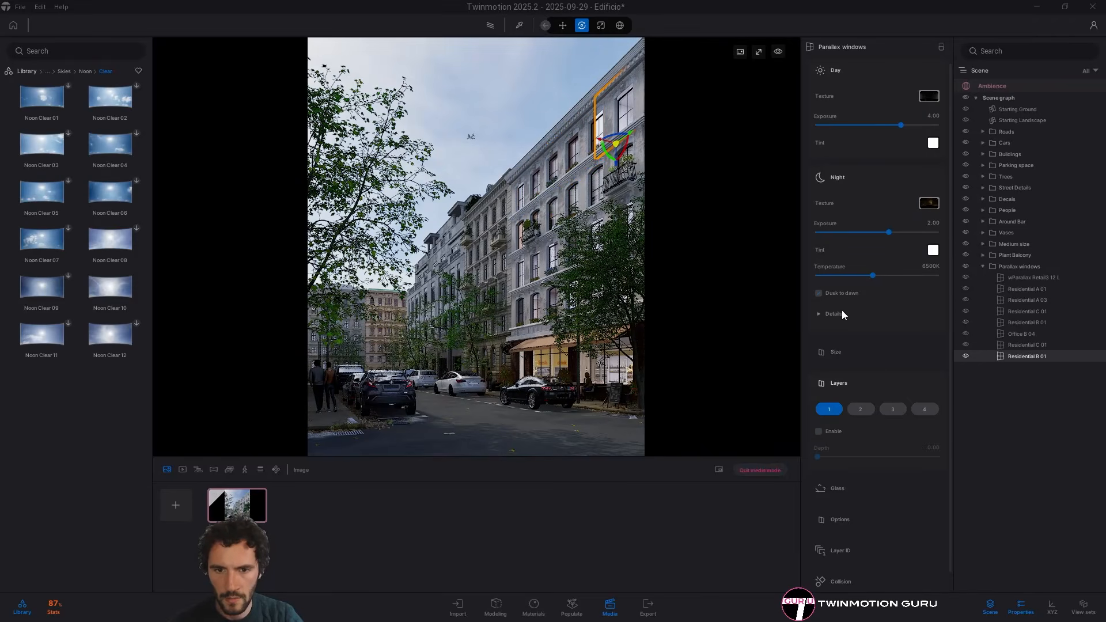
click(933, 117)
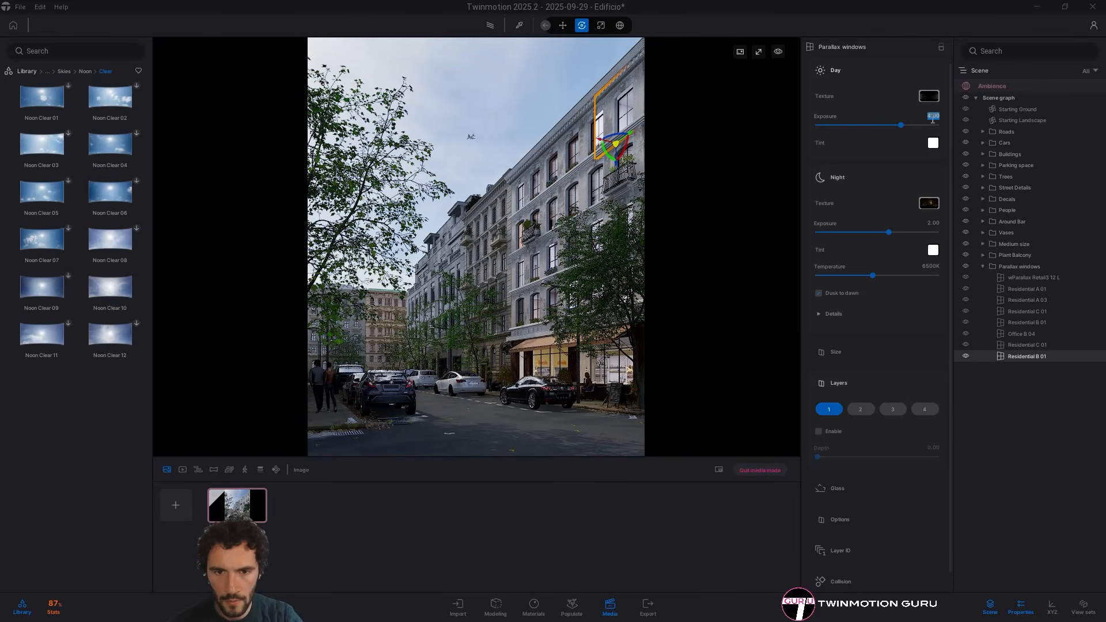
text(2)
key(Return)
key(Escape)
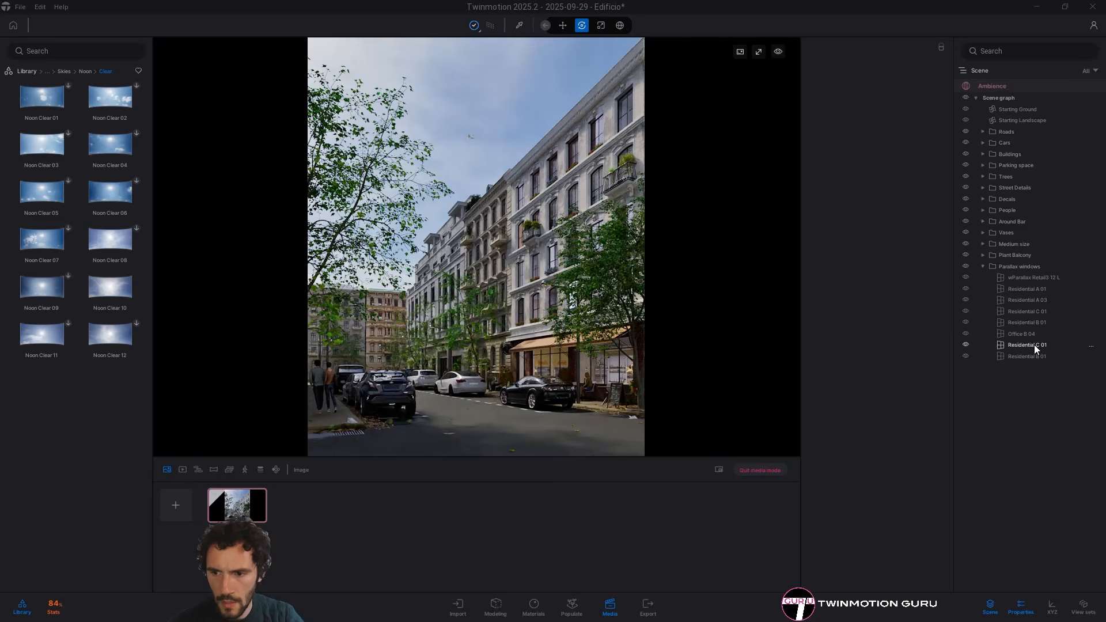
Shift the top-floor Residential C 01 and Residential B 01 parallax windows slightly along the facade and render with the path tracer
click(585, 140)
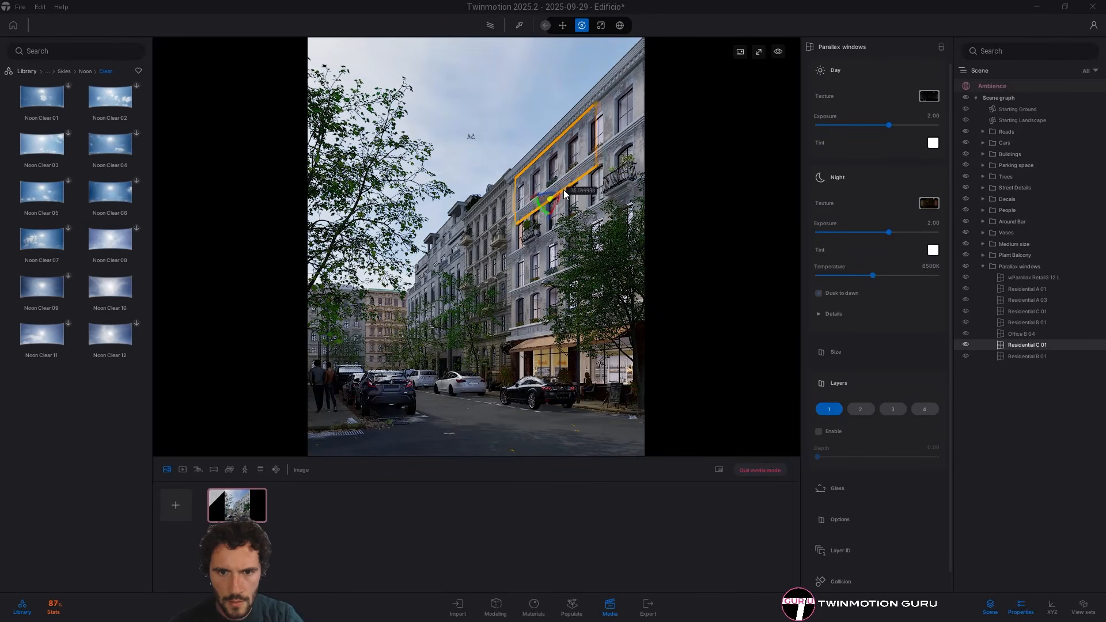
click(1026, 356)
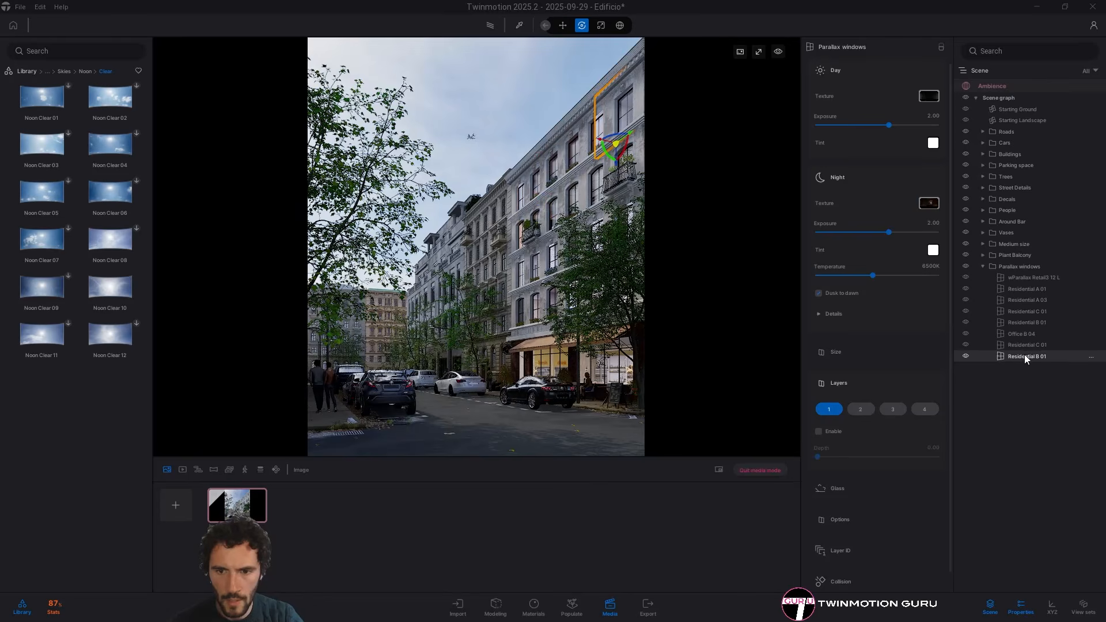
drag(632, 132, 629, 135)
key(r)
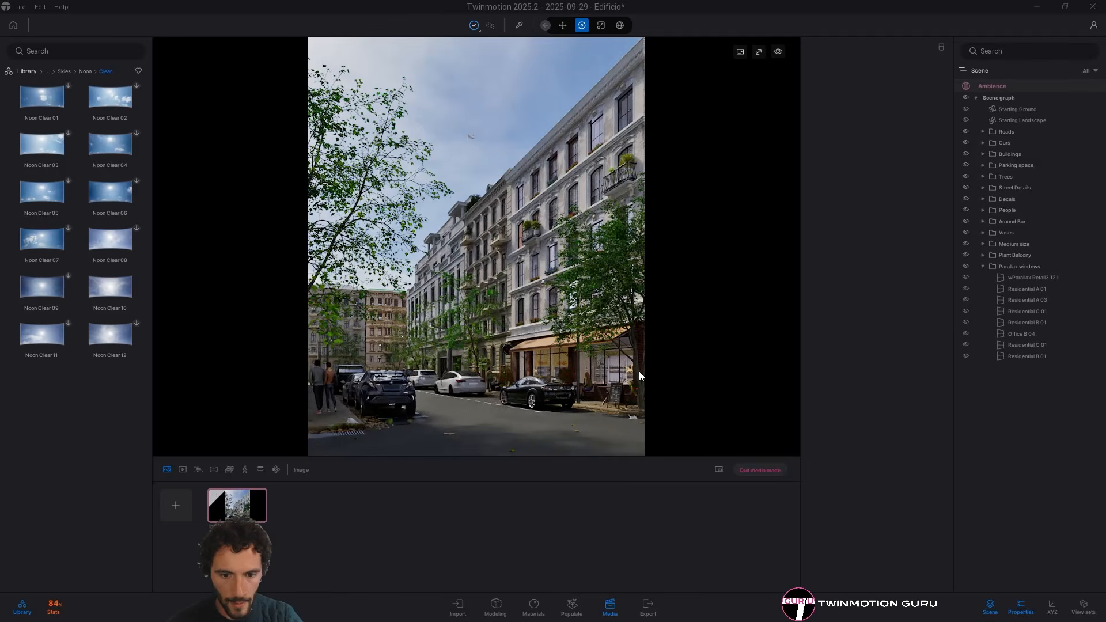
Hide the Parallax windows folder and show it again to compare the facade with and without interiors
click(966, 268)
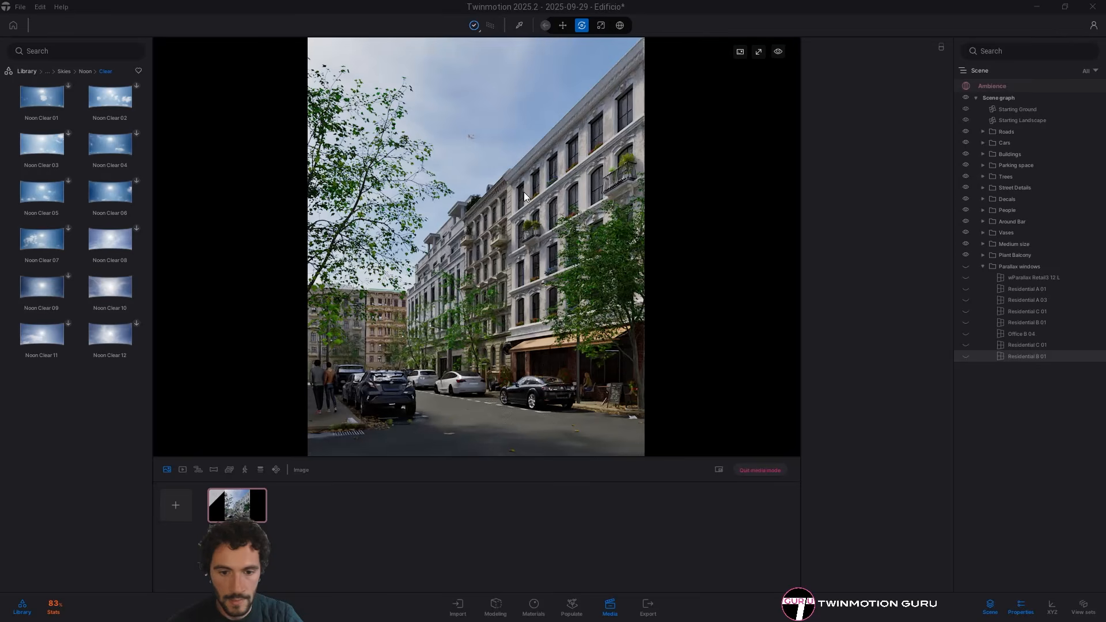
click(965, 267)
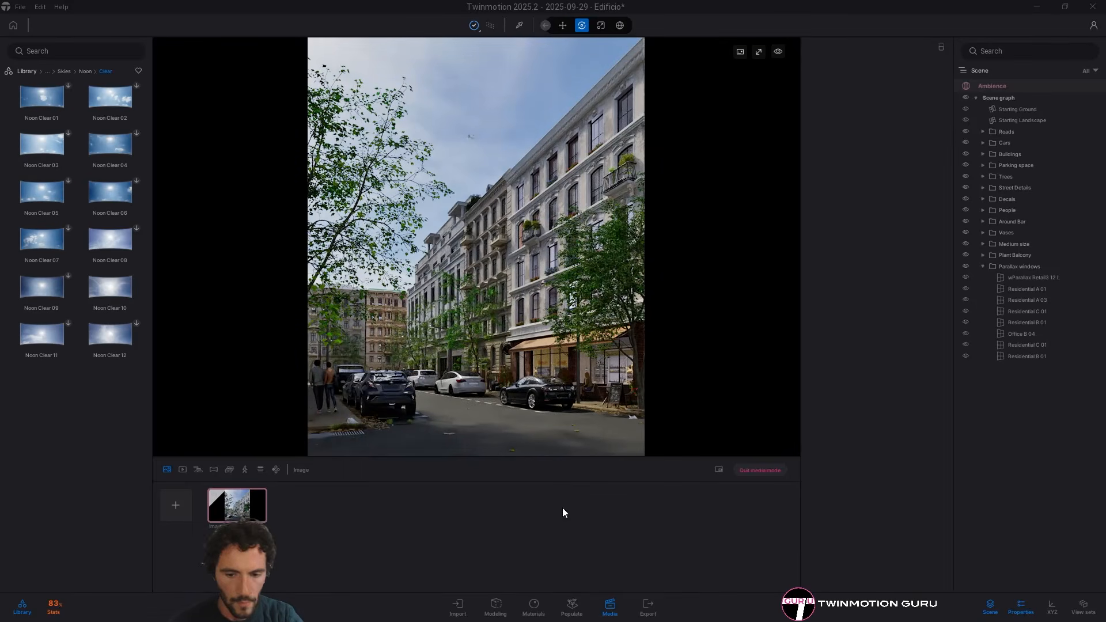
Hide the asset library and open the camera settings of Image3
click(31, 615)
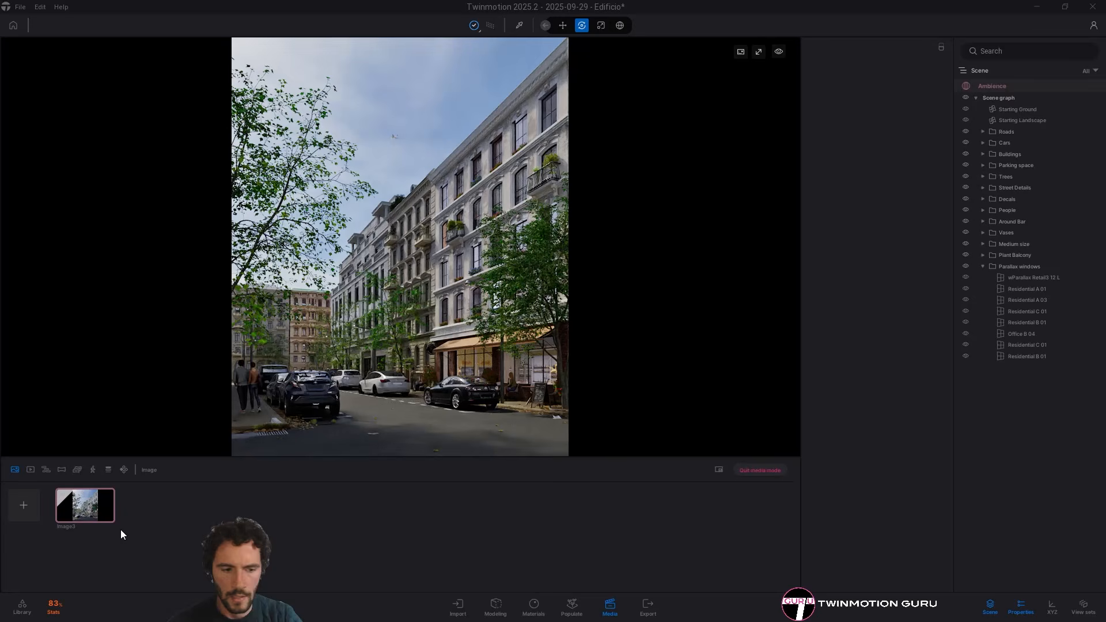
click(63, 516)
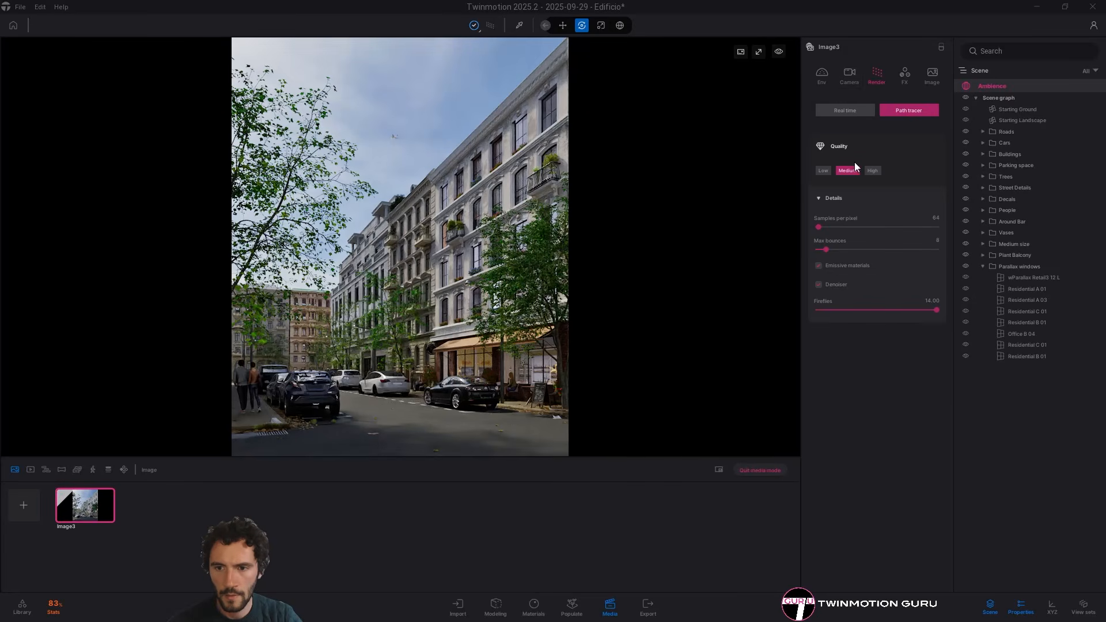
click(753, 471)
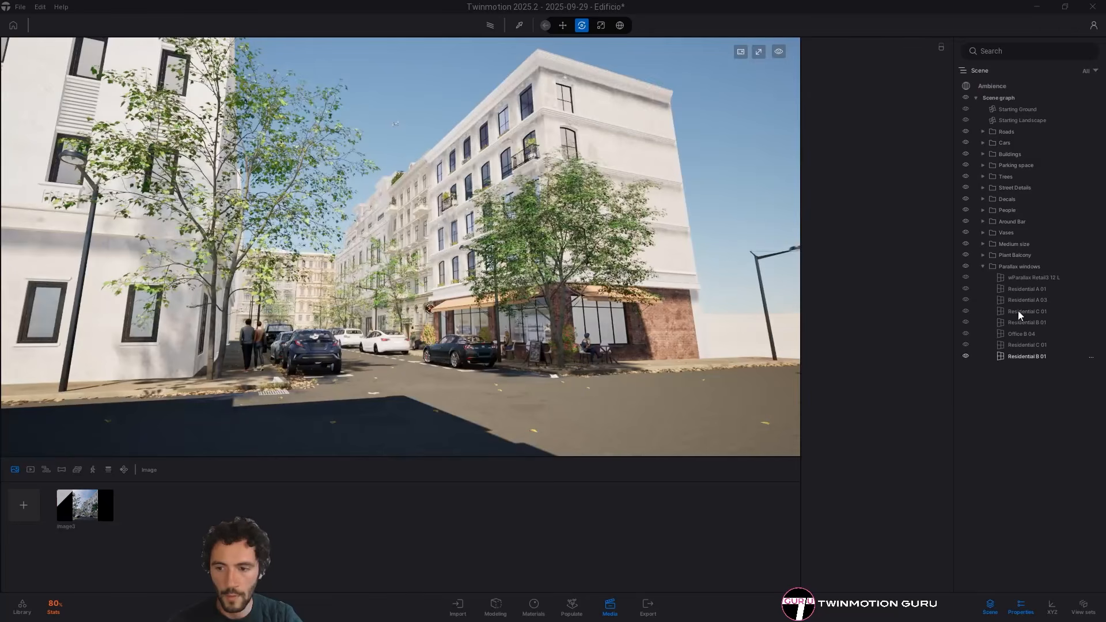
click(99, 500)
click(849, 75)
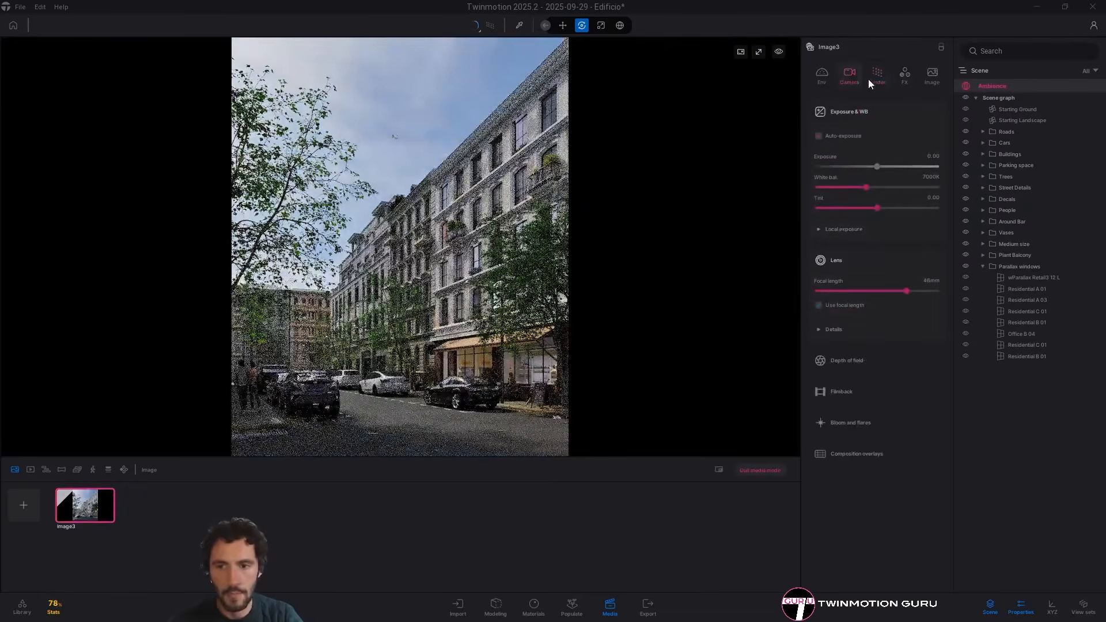
Switch Image3 to real-time rendering, review its shadow and Lumen reflection settings, and return it to Path tracer
click(875, 75)
click(847, 112)
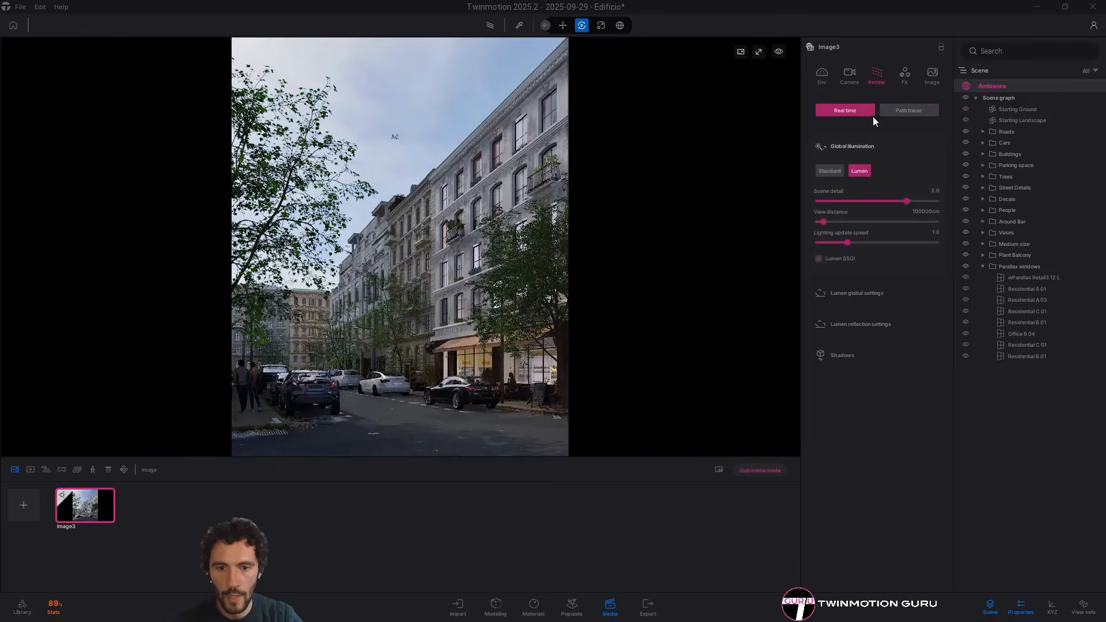
click(847, 354)
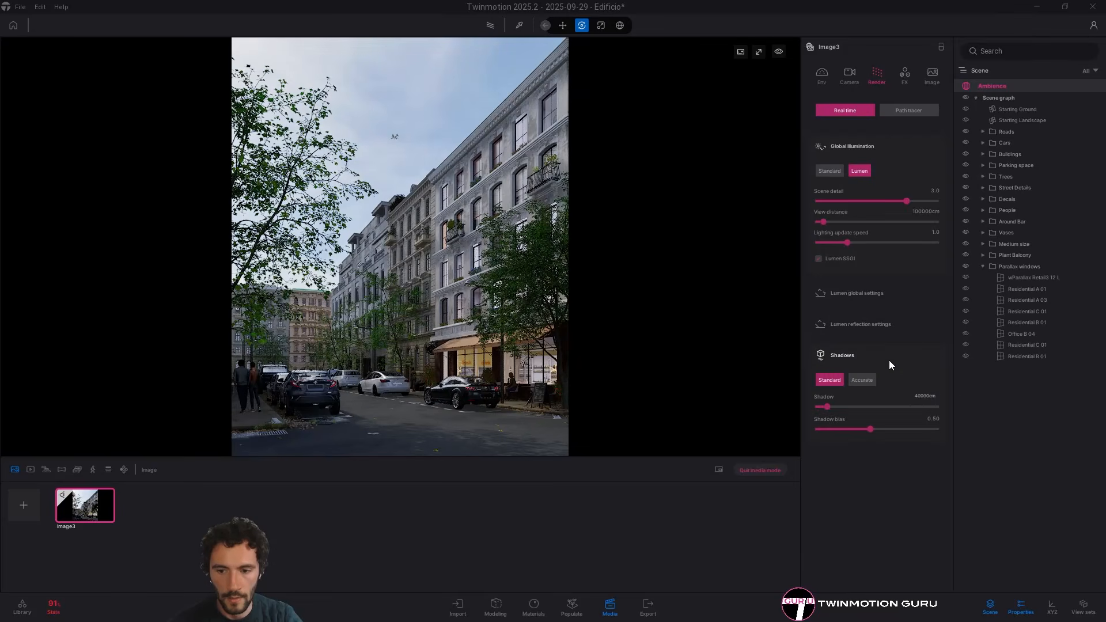
click(865, 320)
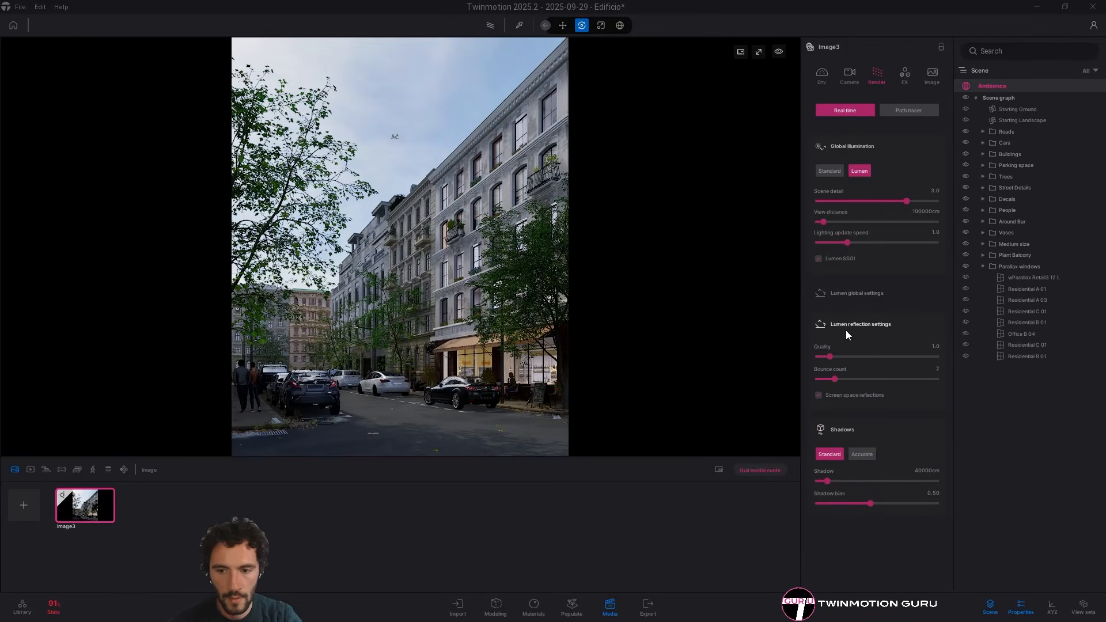
click(908, 110)
Export Image3 locally as a PNG into the Desktop folder Nuova cartella
click(759, 470)
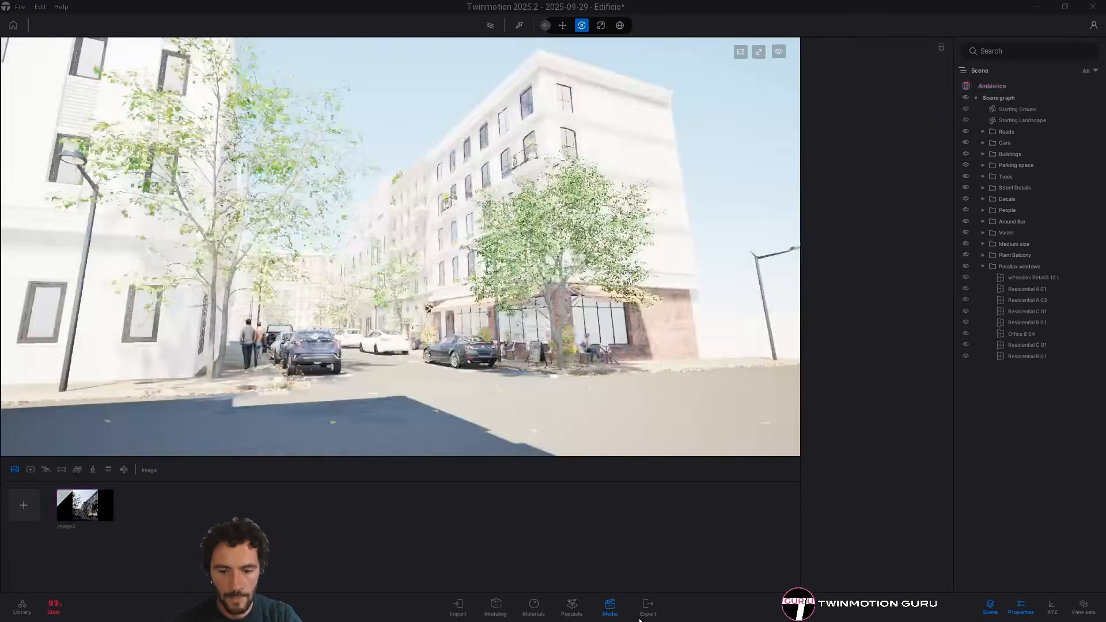
click(640, 616)
click(929, 99)
click(194, 180)
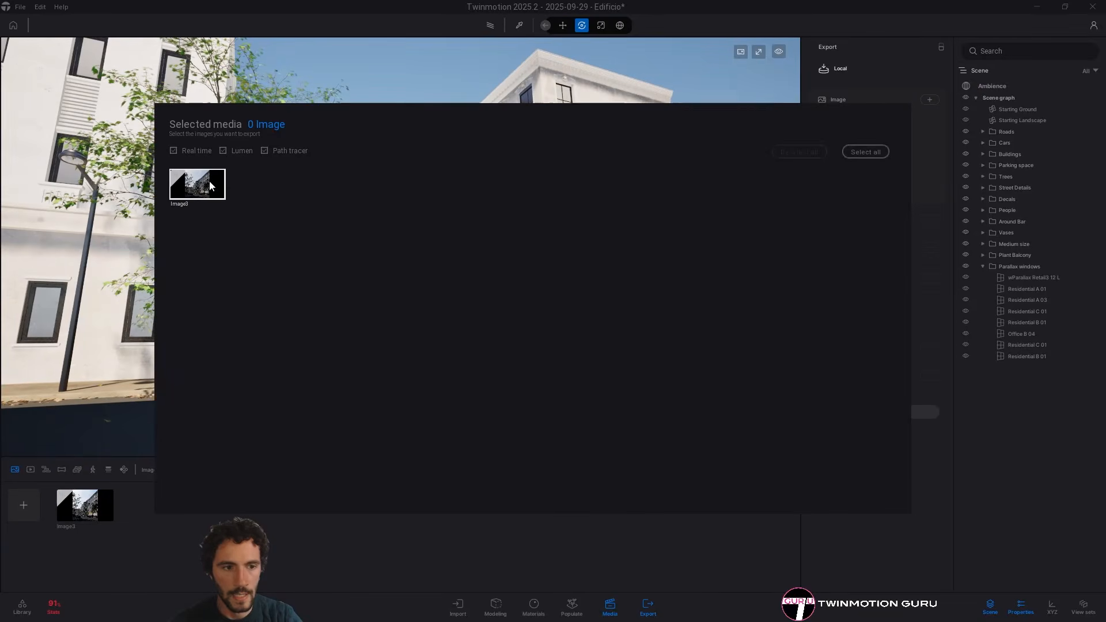
click(818, 151)
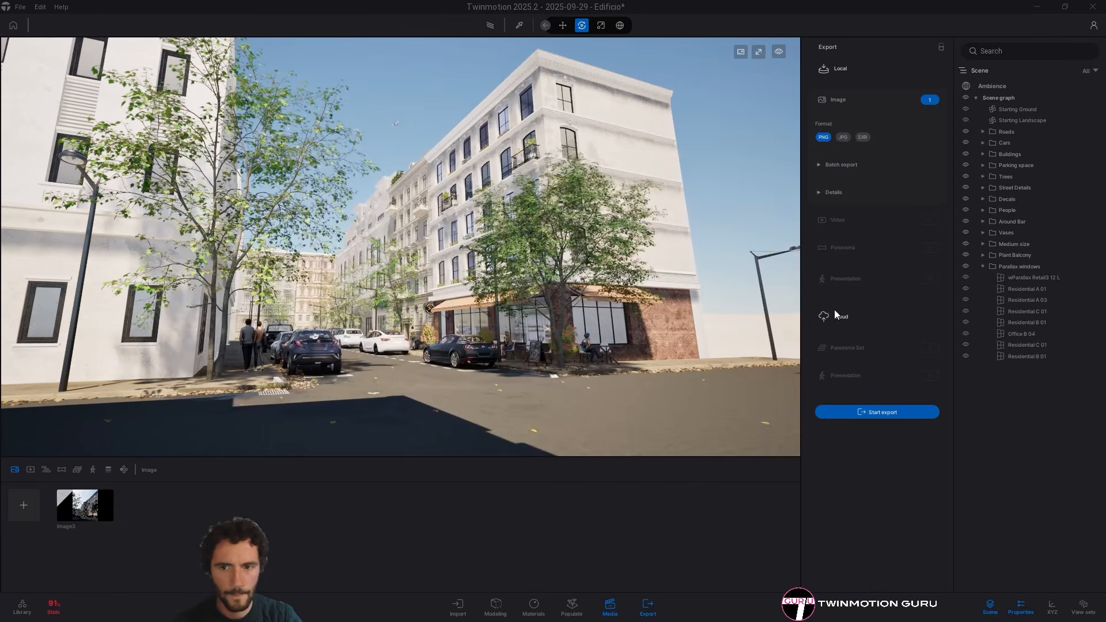
click(842, 191)
click(847, 191)
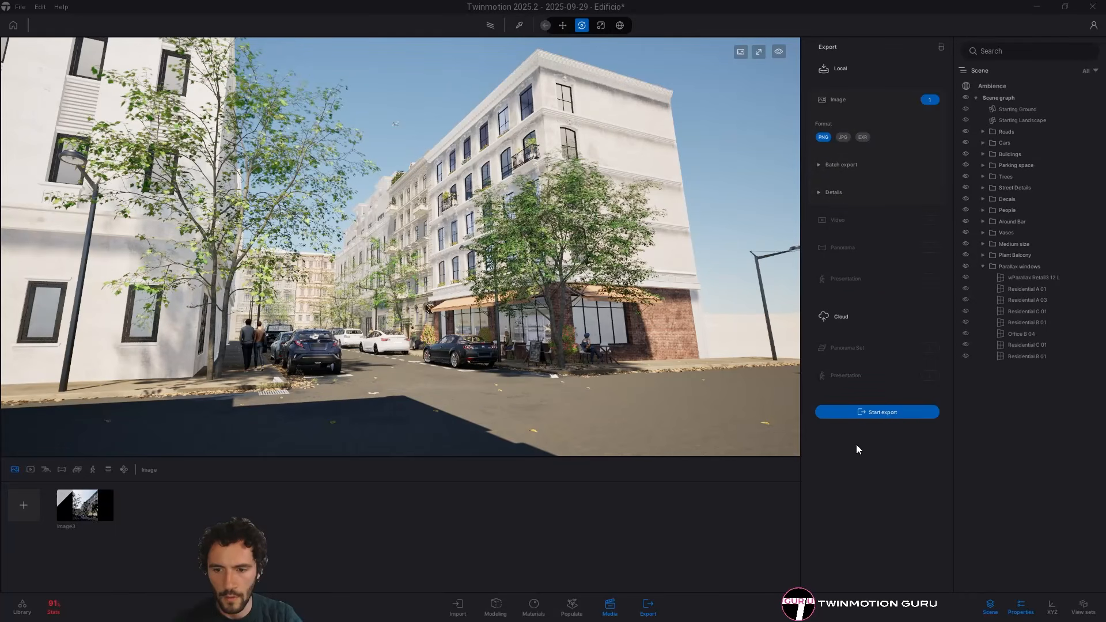
click(844, 411)
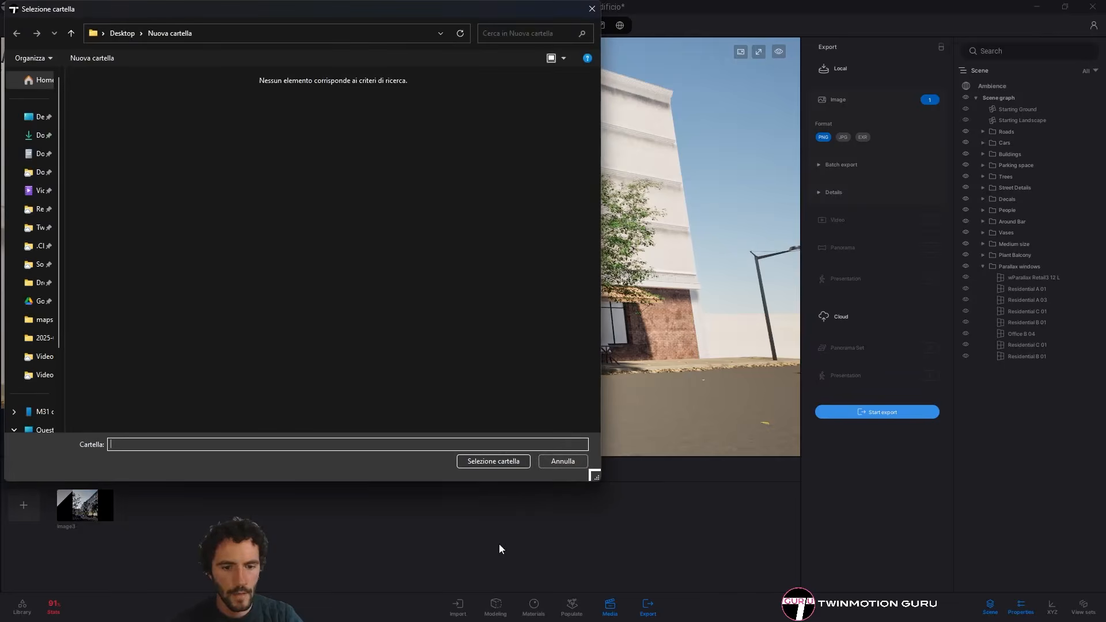
click(491, 461)
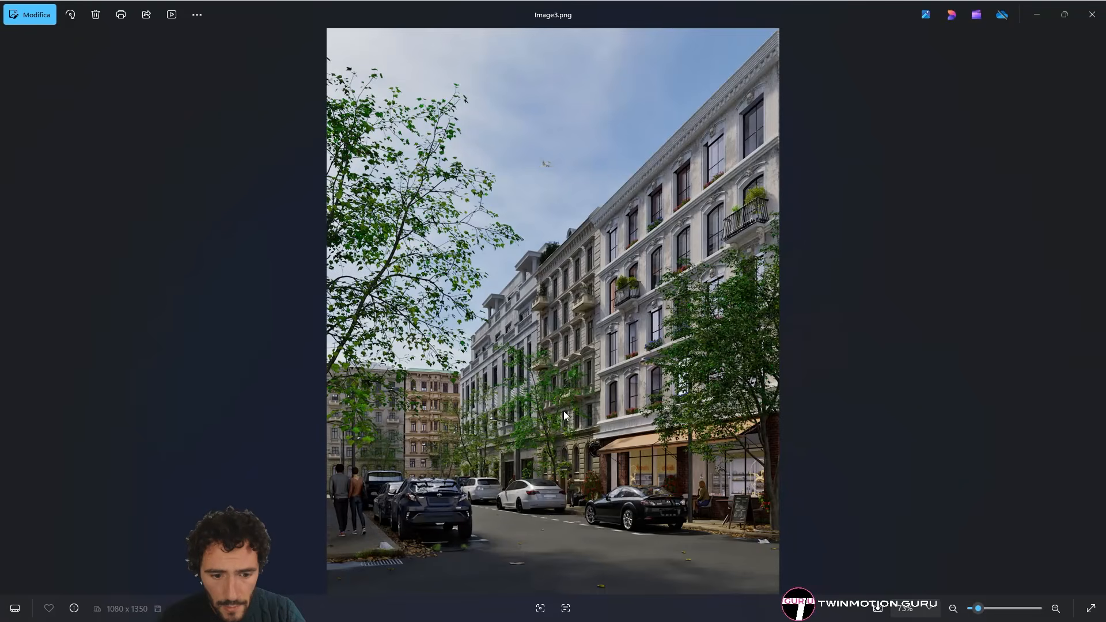
Examine the exported Image3.png in the image viewer, checking the shopfront, street, cars and upper facade windows up close
scroll(732, 373, up, 5)
drag(715, 412, 482, 148)
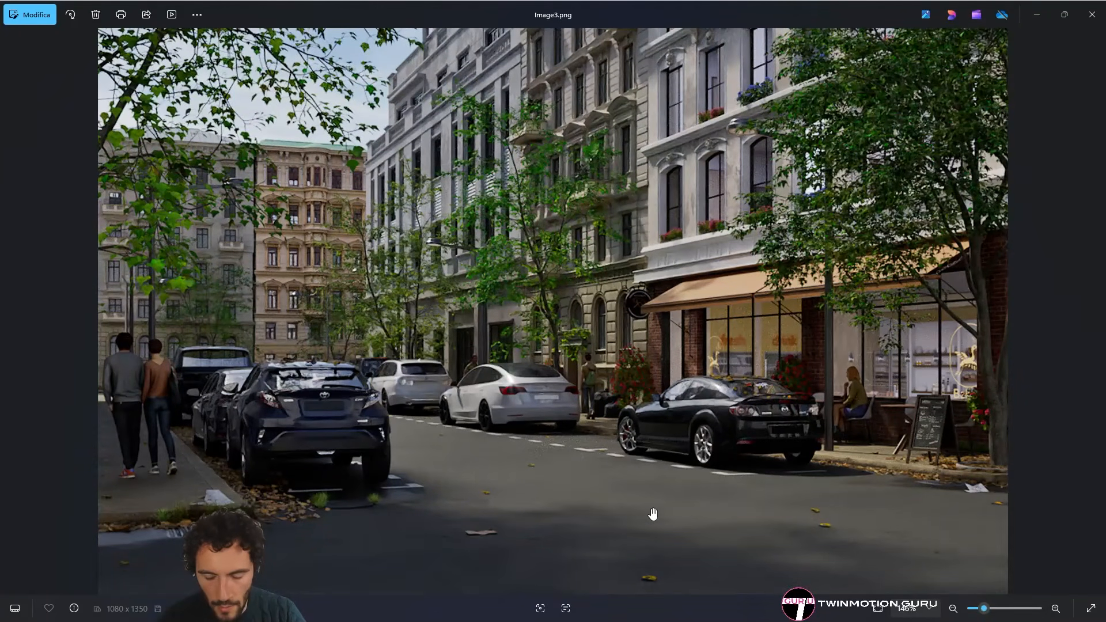
scroll(445, 451, down, 3)
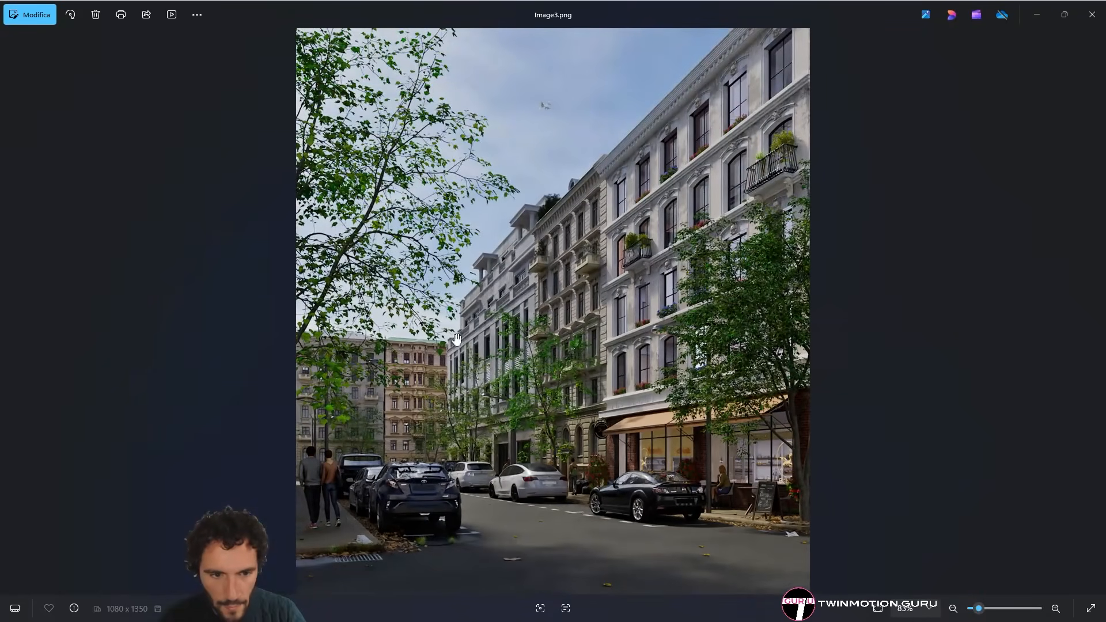
scroll(378, 225, down, 1)
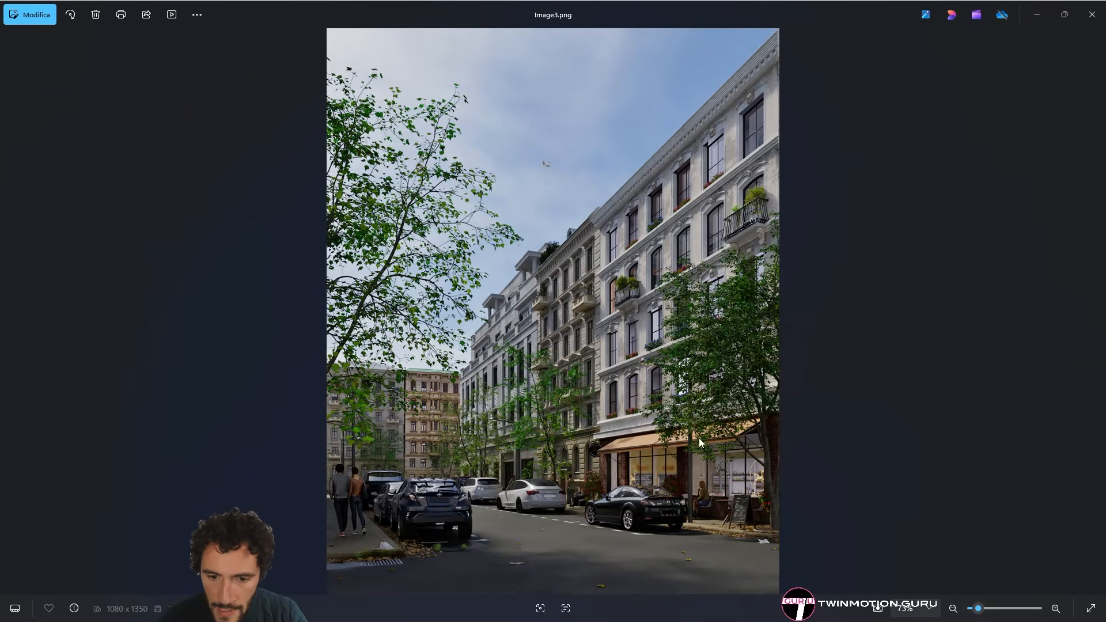
scroll(546, 488, up, 6)
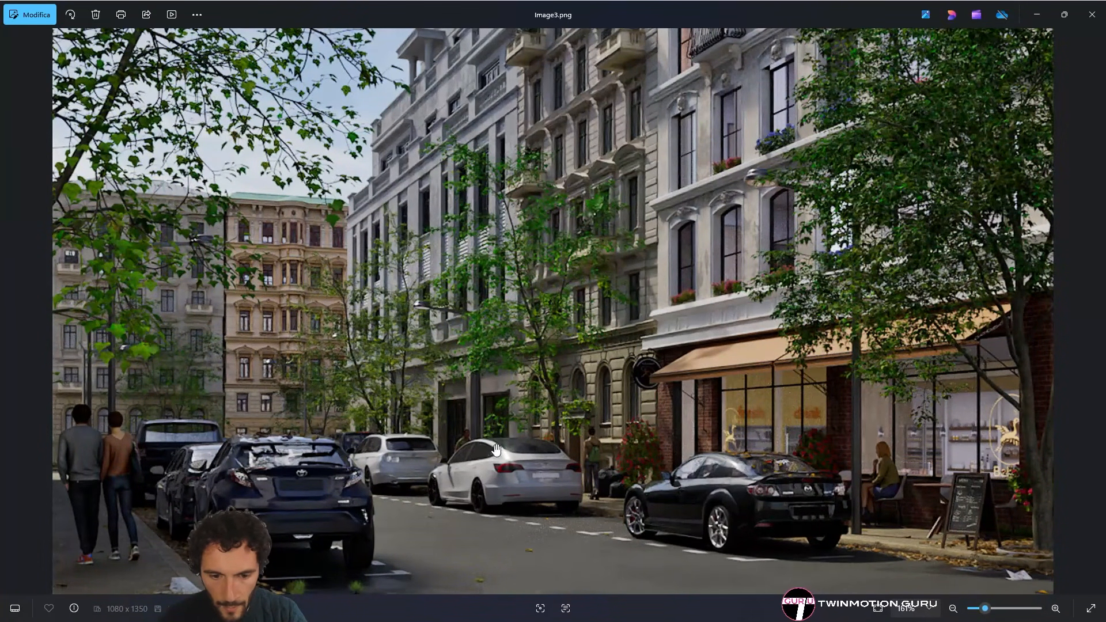
scroll(516, 481, down, 2)
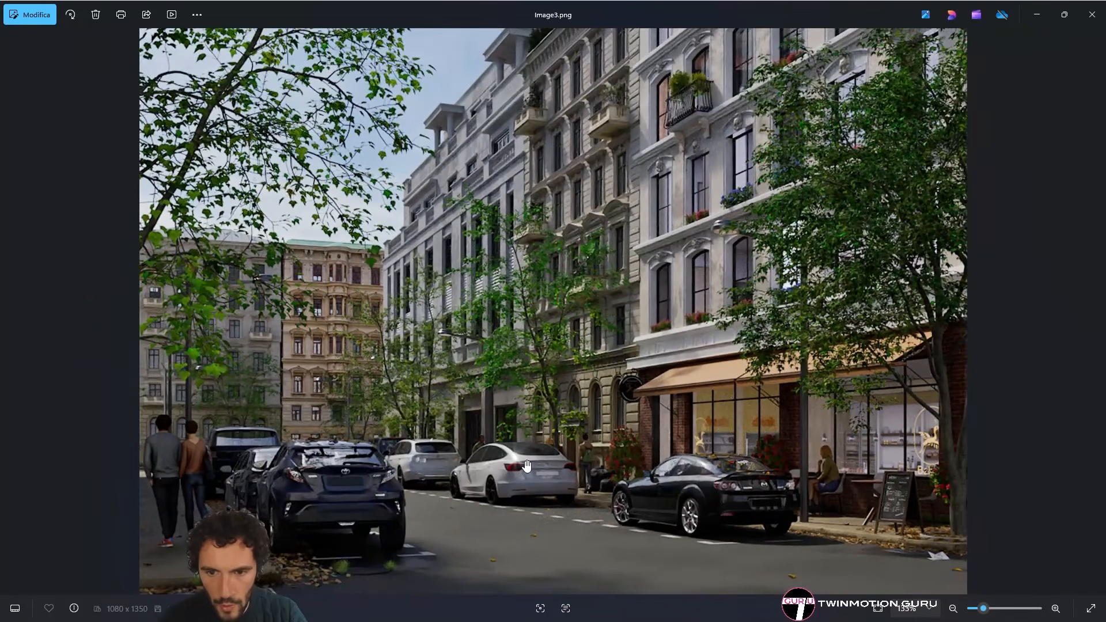
scroll(526, 465, down, 3)
scroll(807, 445, up, 2)
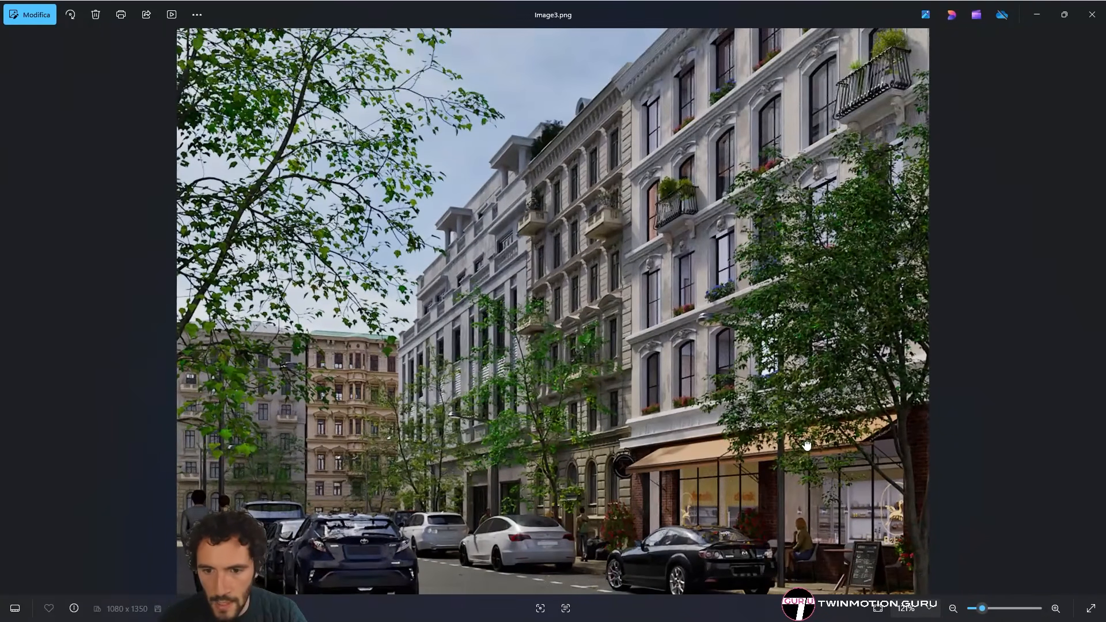
drag(752, 147, 767, 182)
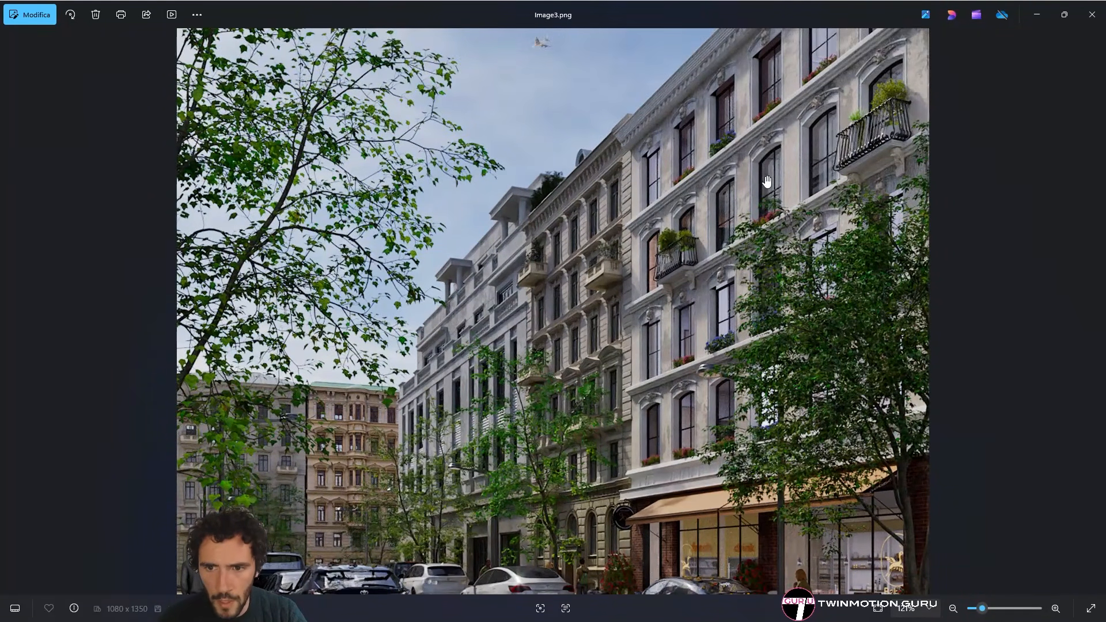
scroll(669, 294, down, 4)
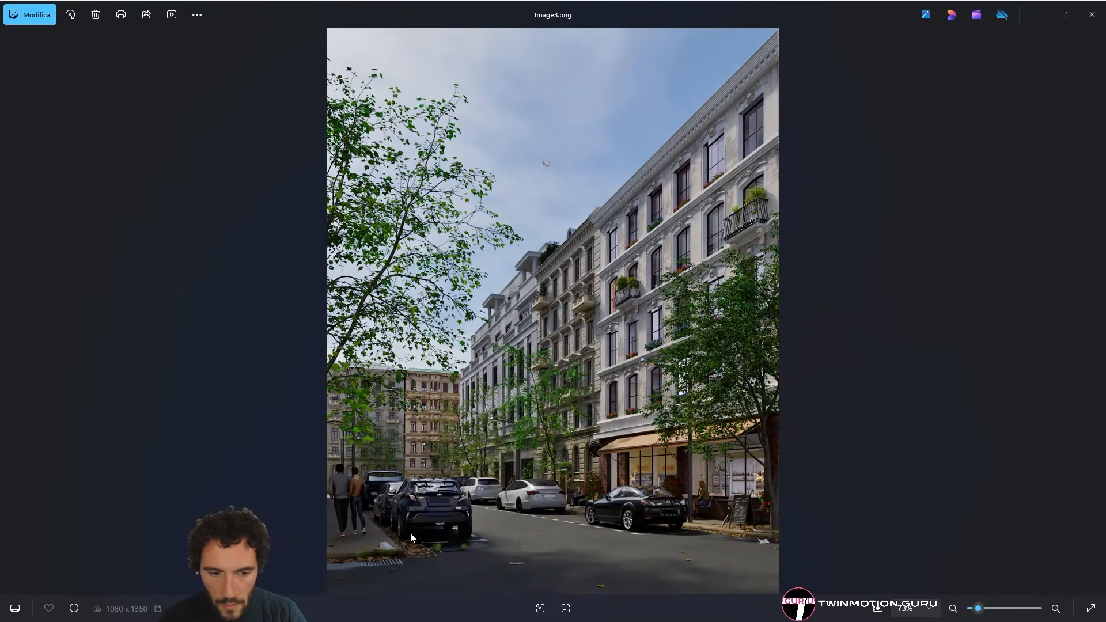
scroll(531, 302, up, 3)
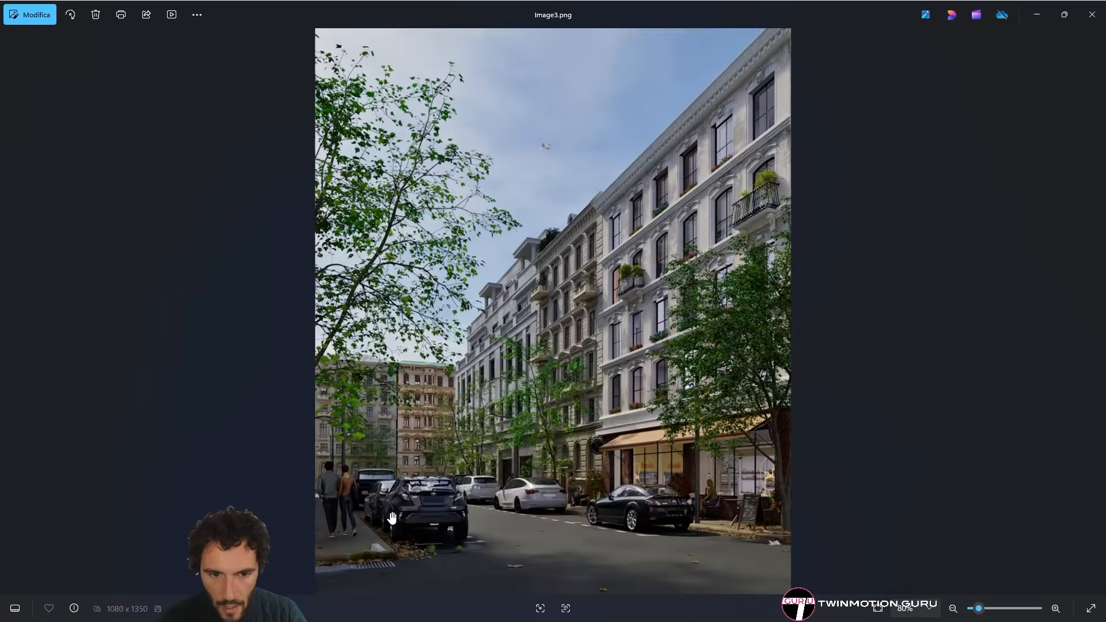
Examine the street, cars and background facades in the exported Image3.png, and close the image viewer to return to Twinmotion
scroll(791, 494, up, 2)
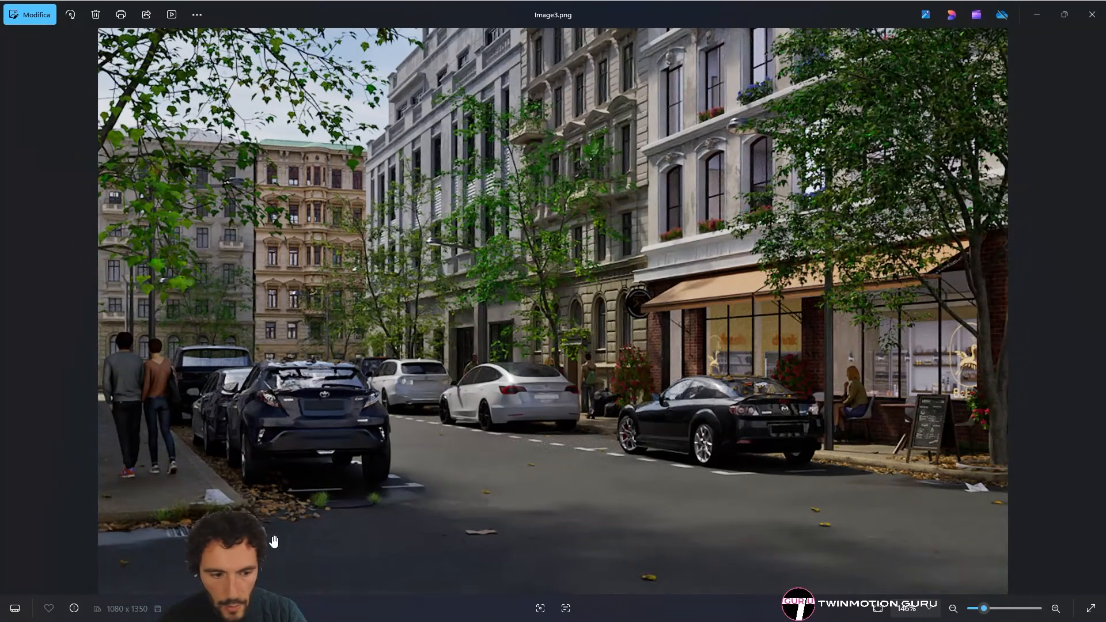
drag(712, 403, 707, 463)
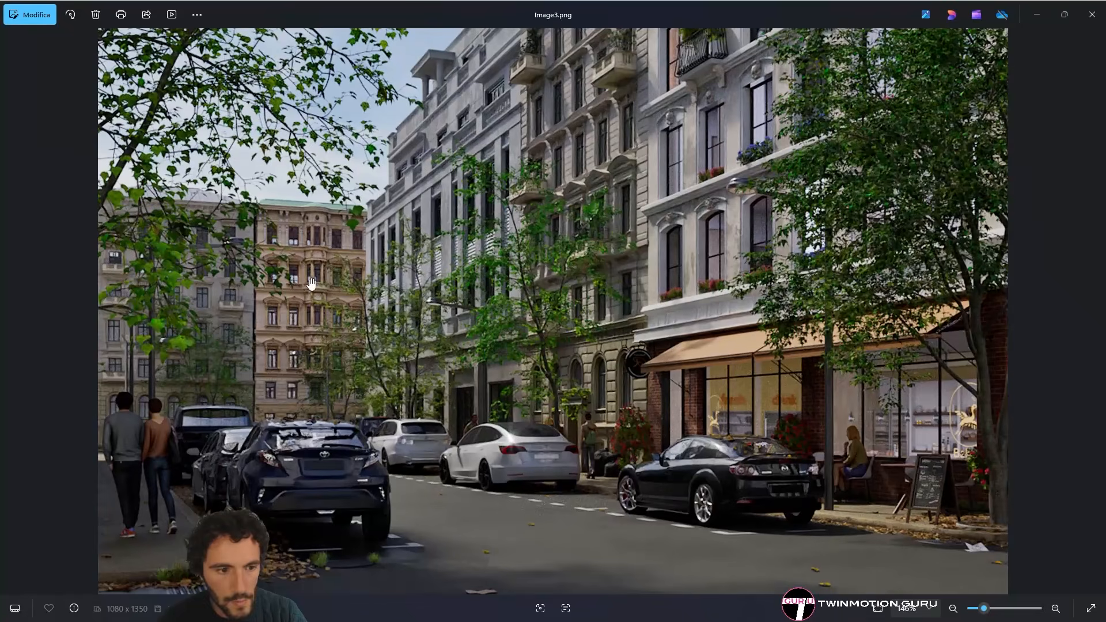
drag(313, 281, 330, 357)
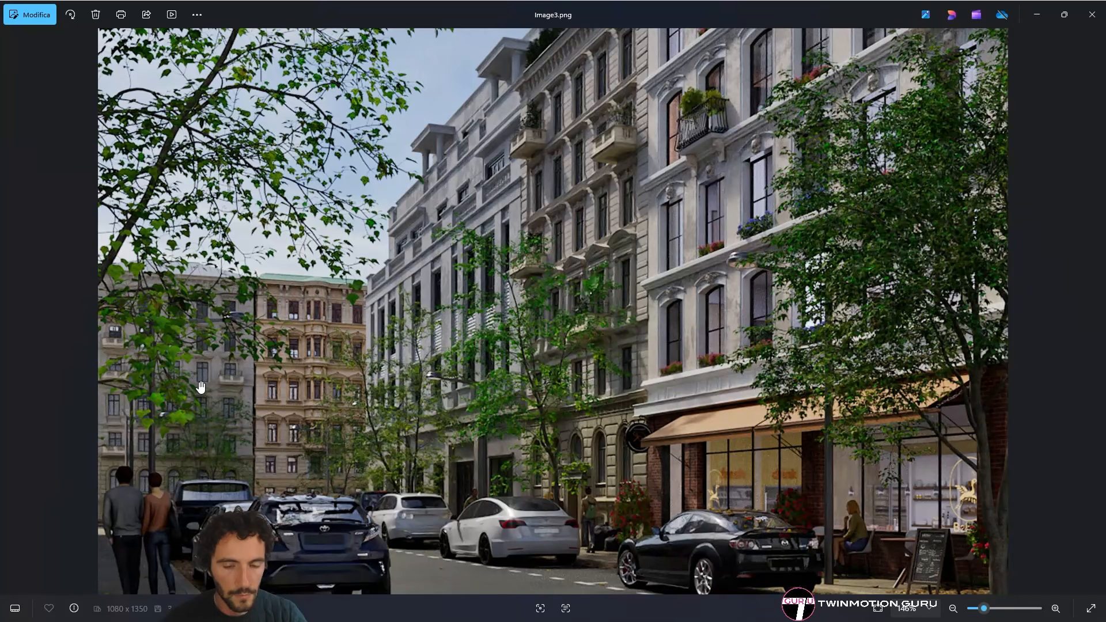
double_click(388, 419)
click(1087, 20)
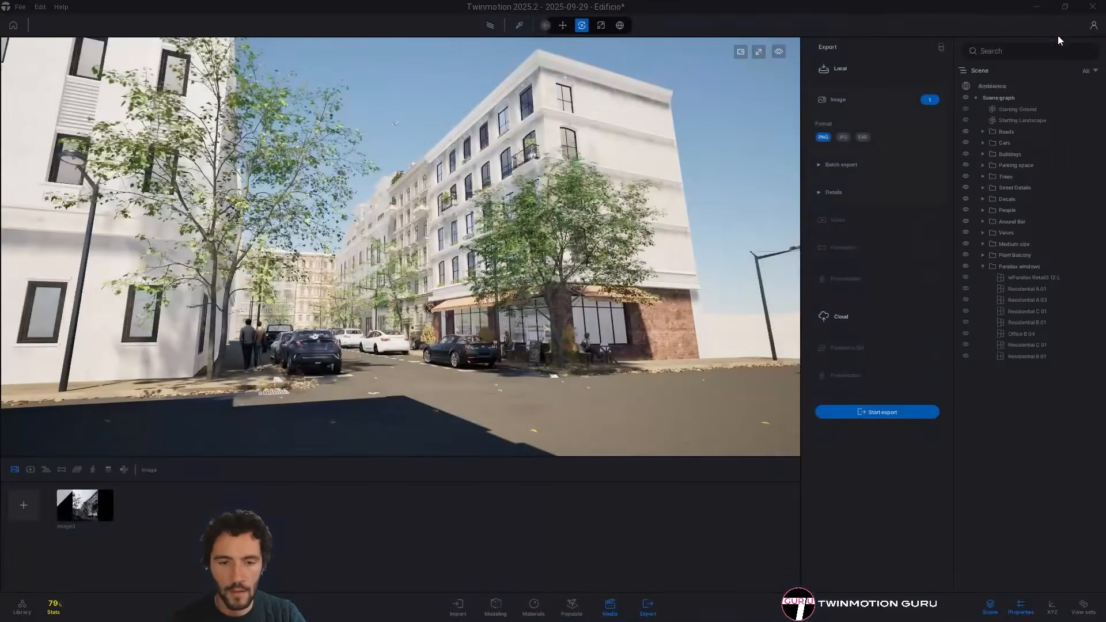
Set Image3's path tracer to 512 samples per pixel and 20 max bounces
click(99, 507)
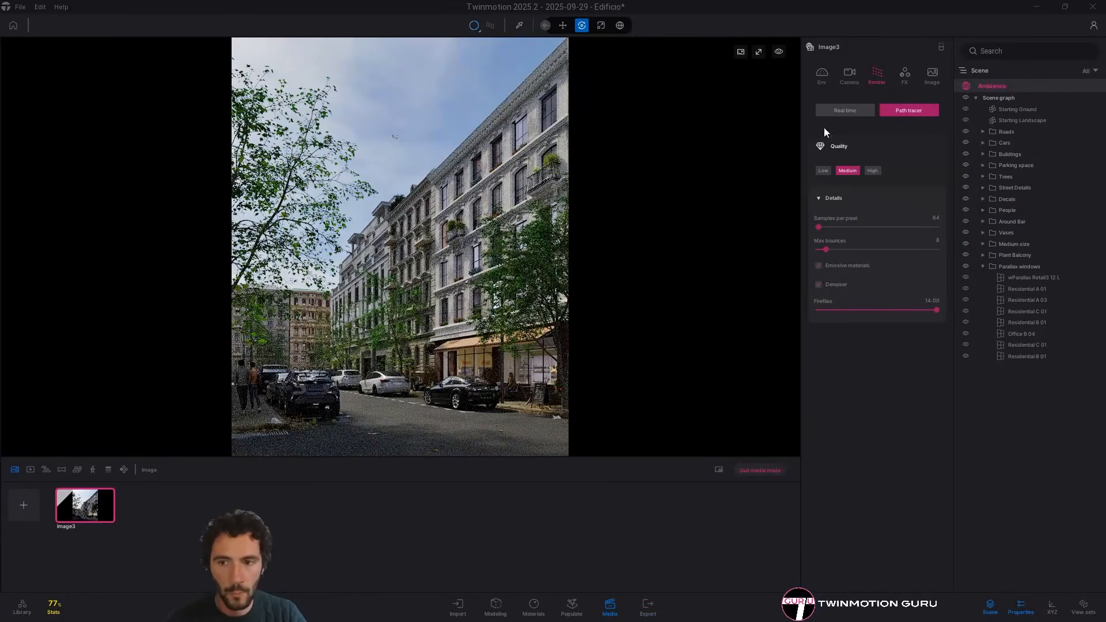
click(933, 218)
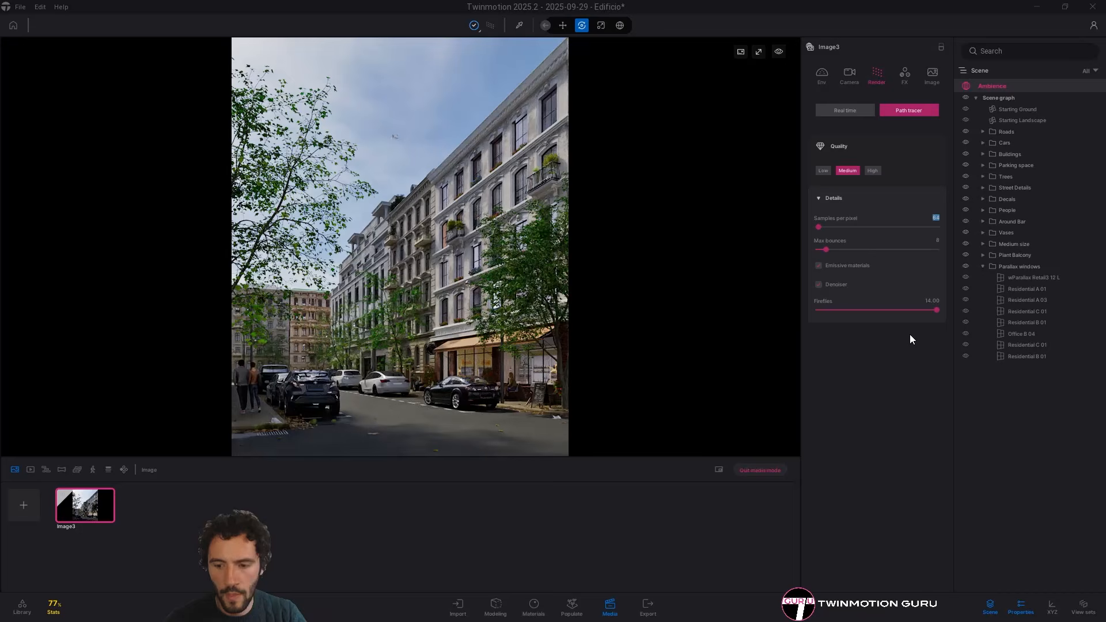
text(512)
key(Return)
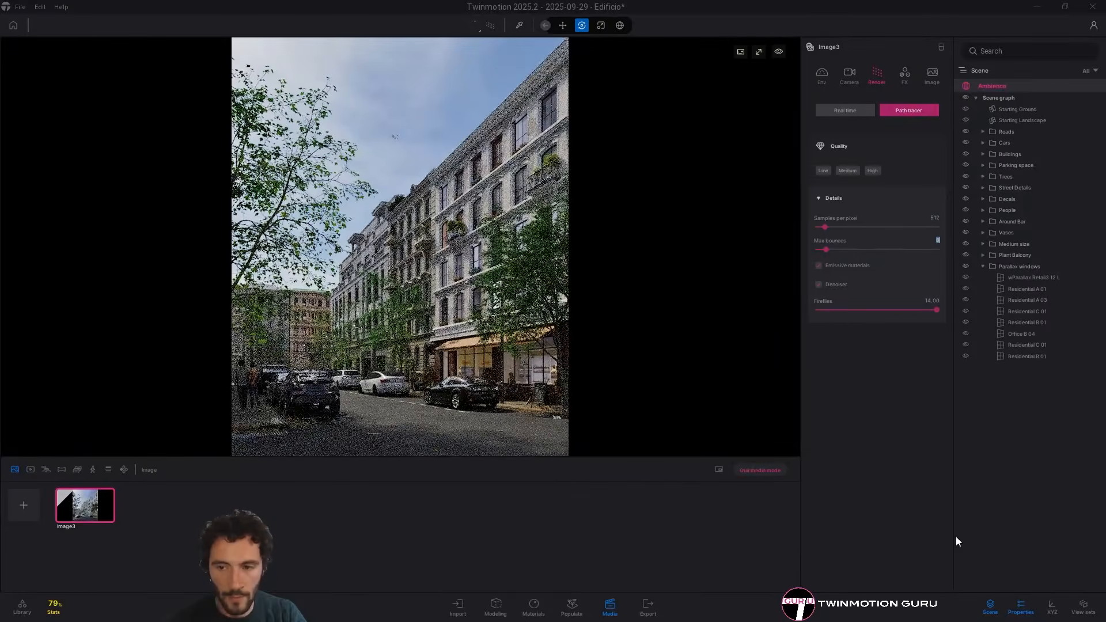
text(20)
key(Return)
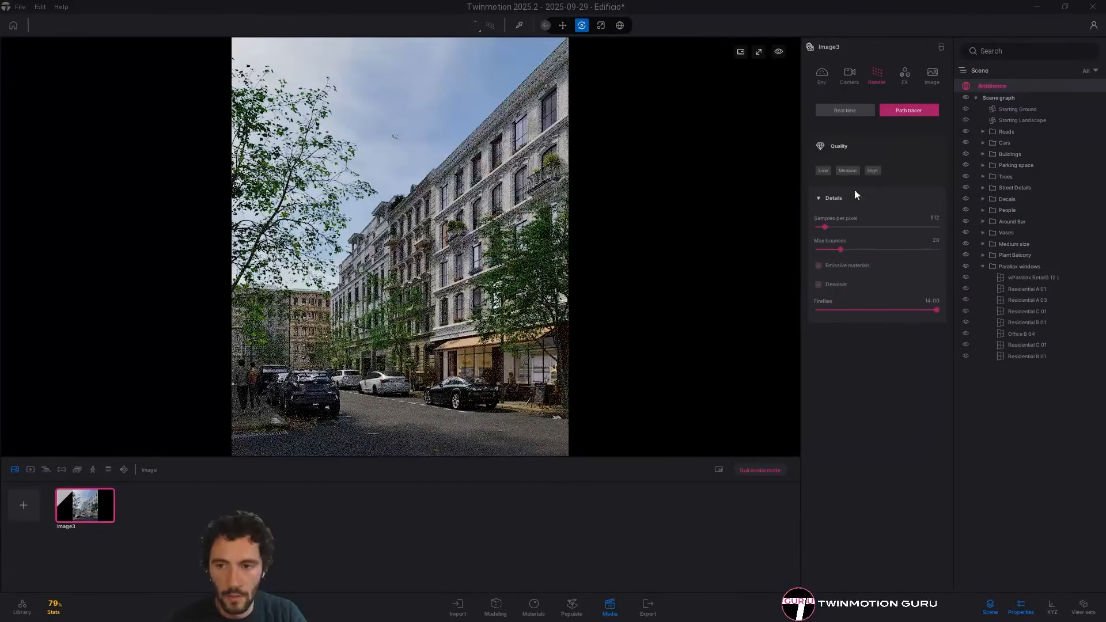
Review Image3's output format and HDRI environment settings, and leave media mode for the export settings
click(932, 75)
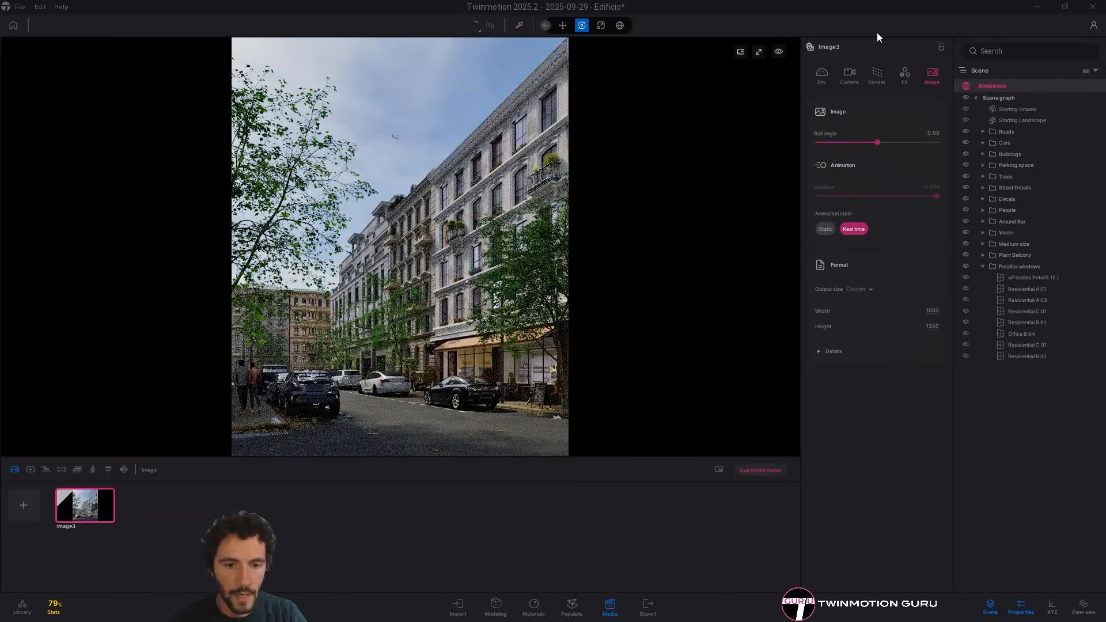
click(823, 76)
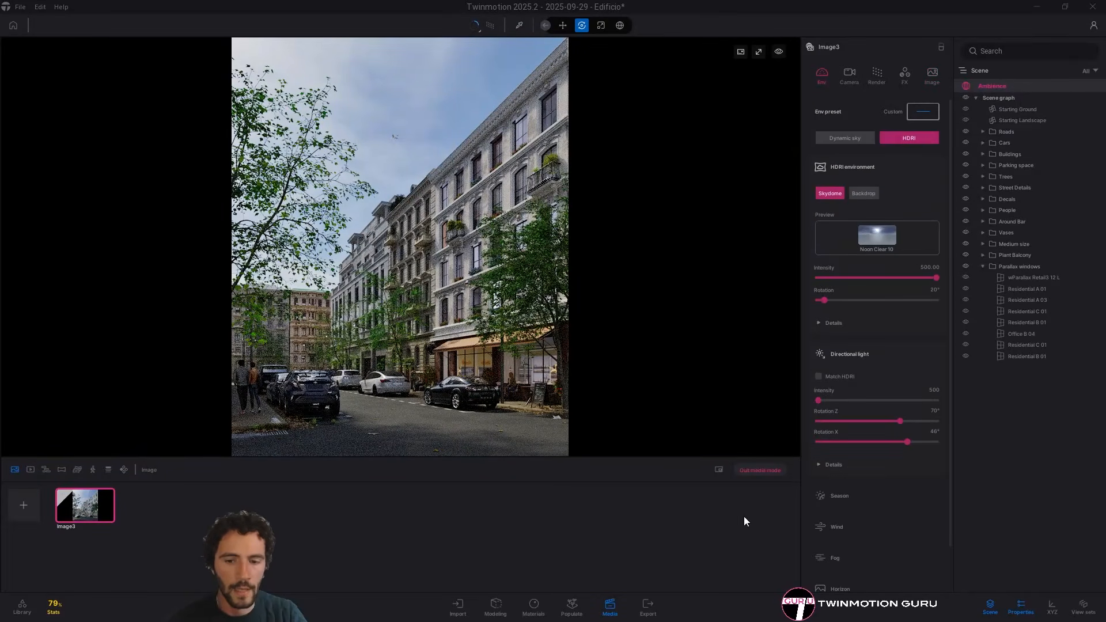
click(769, 469)
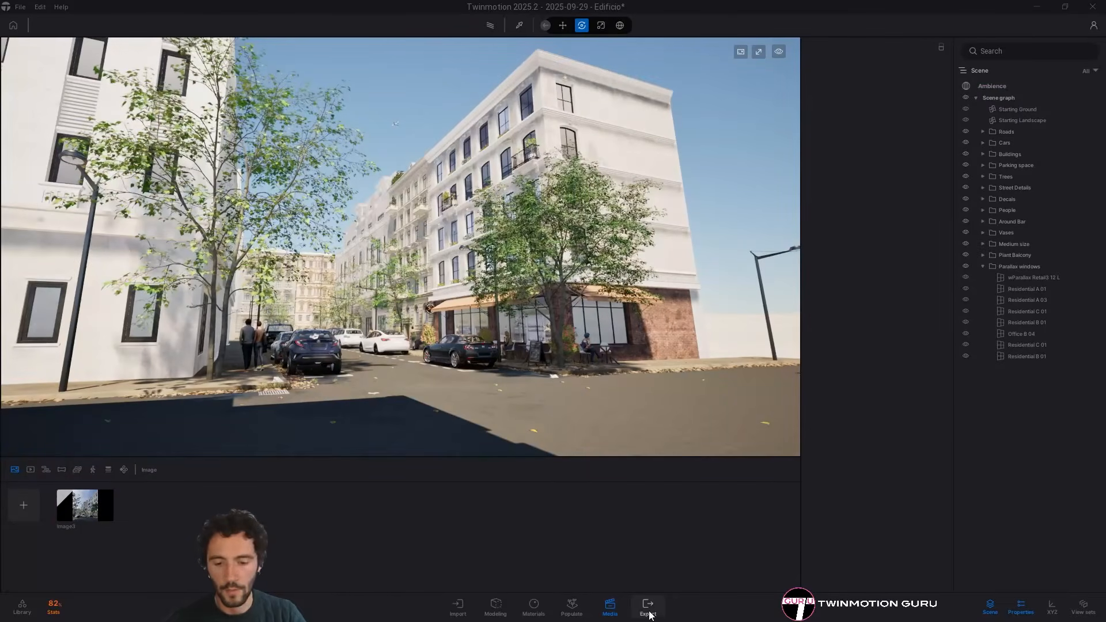
click(647, 605)
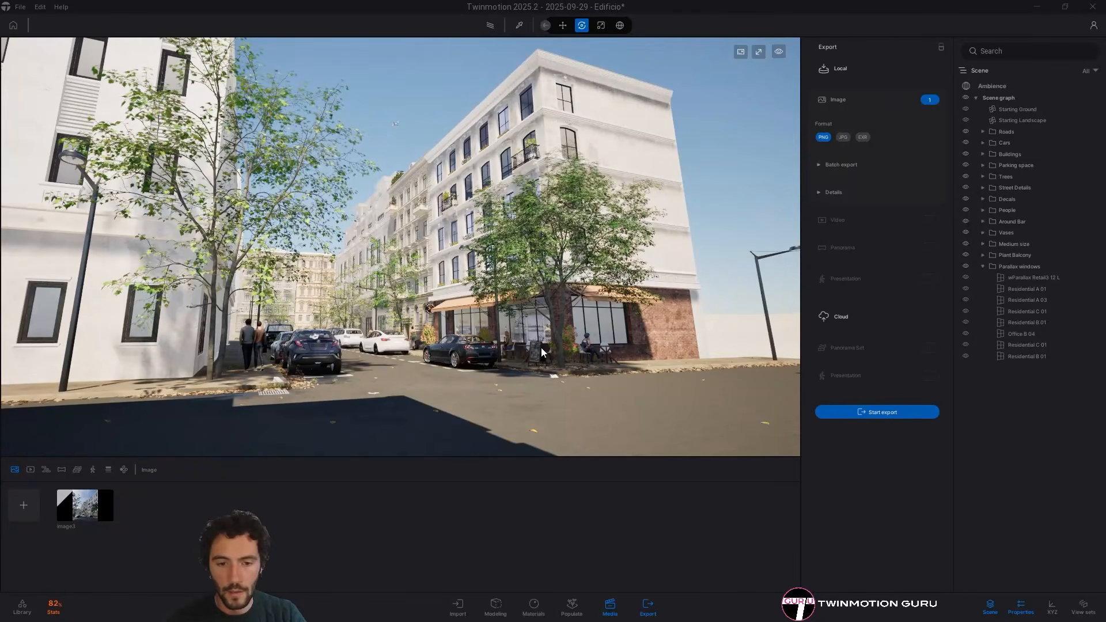
Hide the media dock to enlarge the viewport while approaching the corner building along the street
right_drag(542, 352, 500, 368)
key(w)
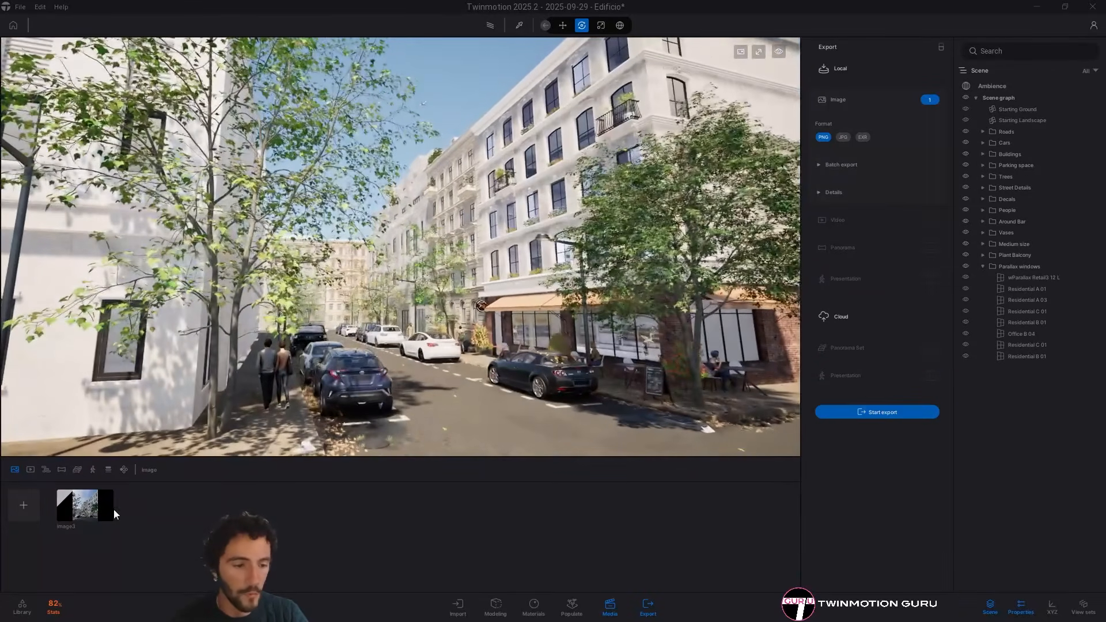
key(w)
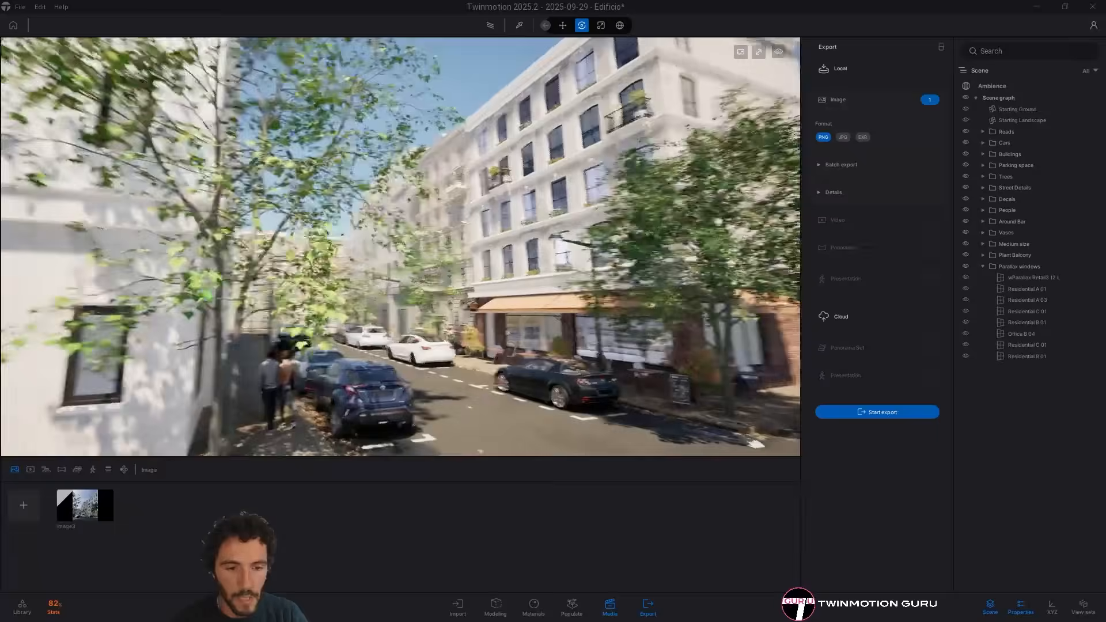
key(w)
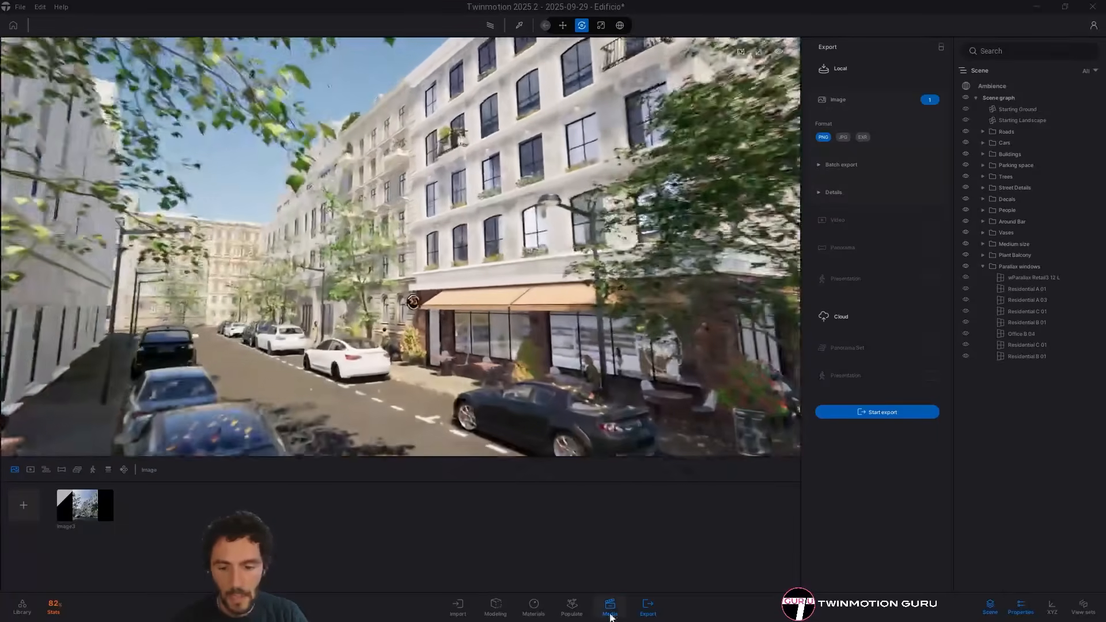
click(610, 611)
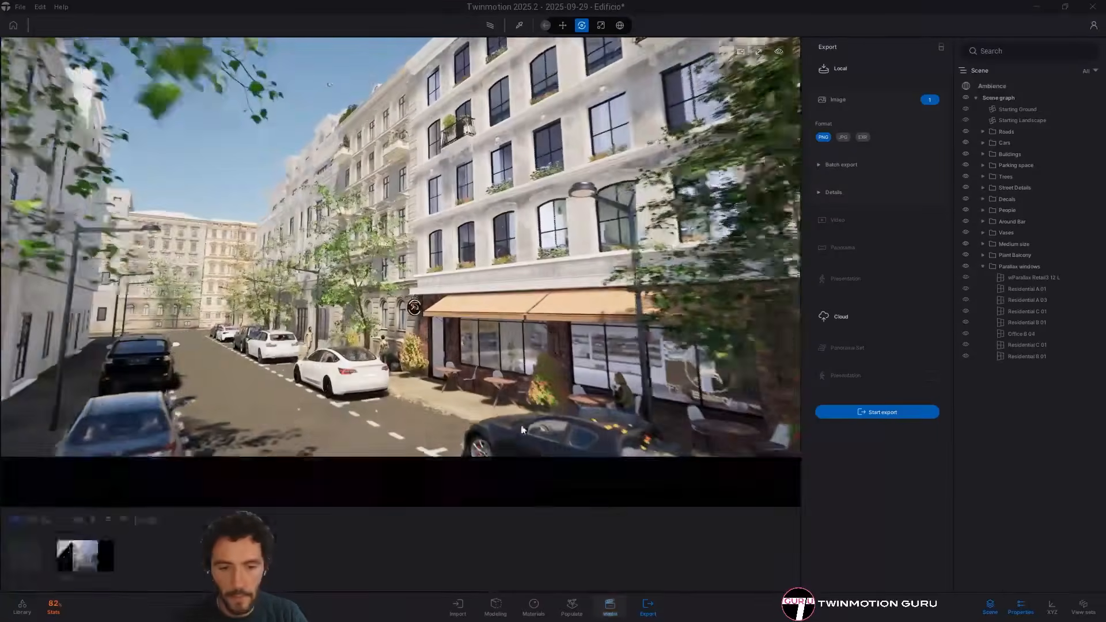
Examine the corner building from the intersection and its bakery facade from across the street
key(w)
mouse_move(417, 298)
right_down()
mouse_move(338, 309)
mouse_move(438, 298)
right_up()
key(s)
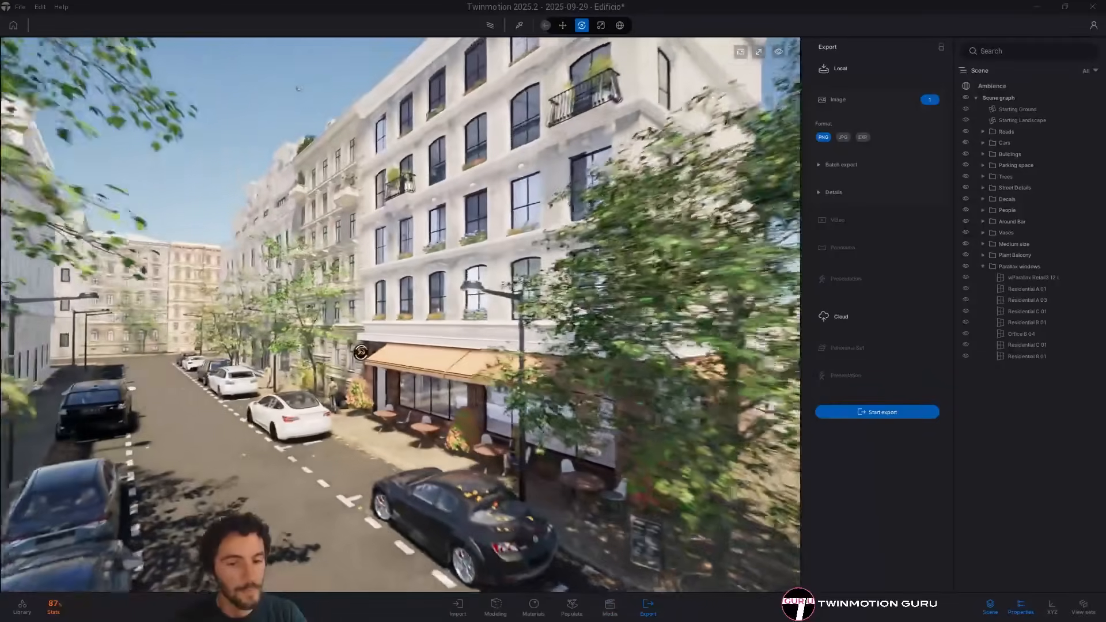
key(s)
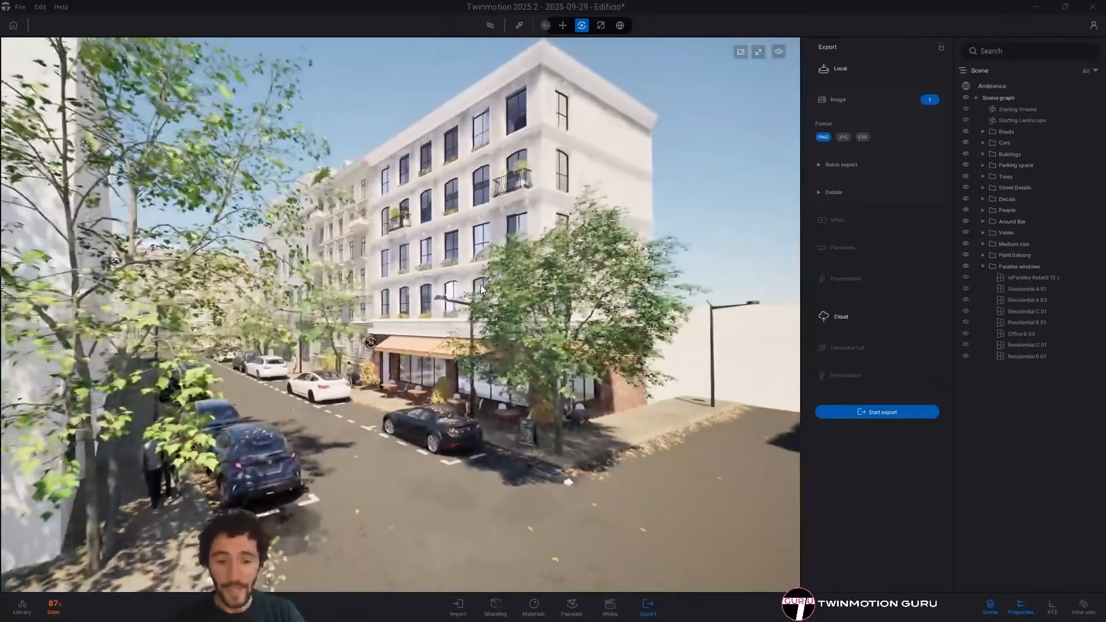
key(s)
key(q)
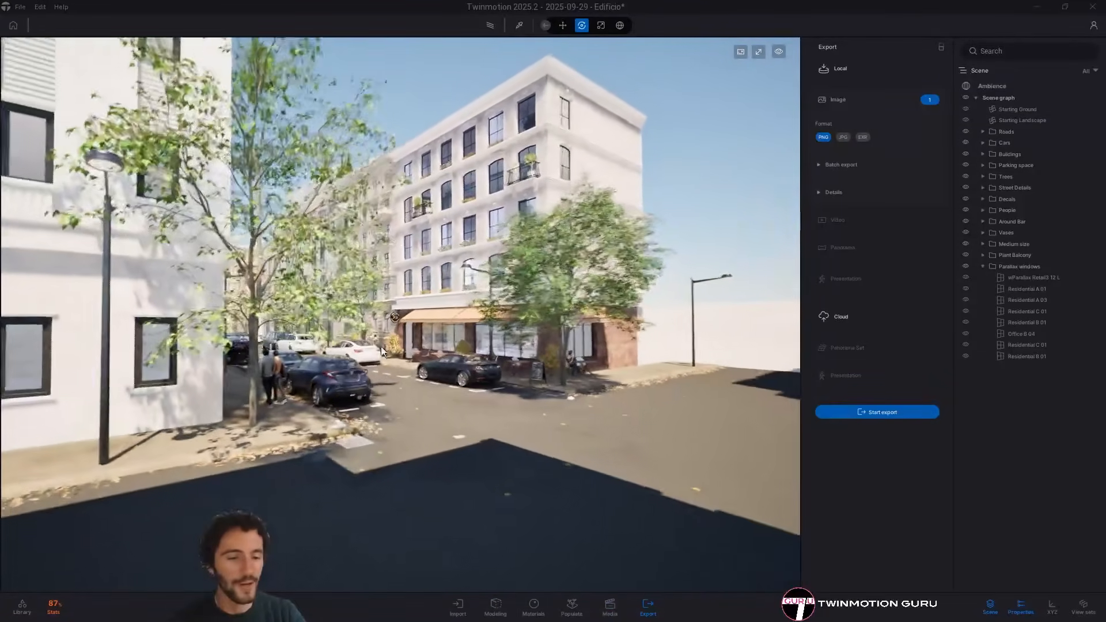
key(w)
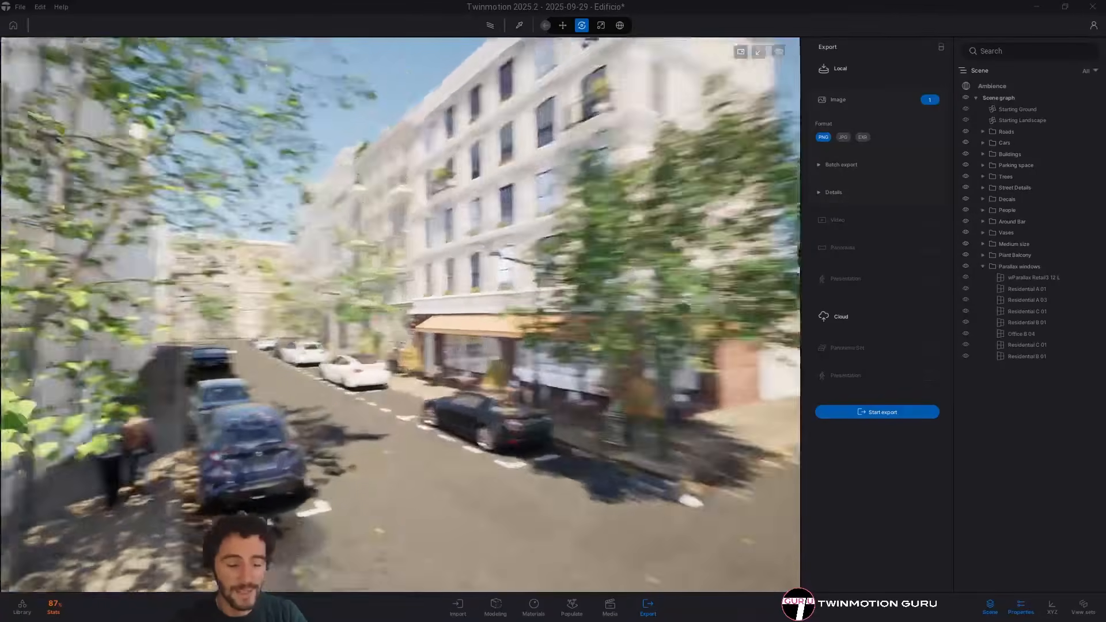
key(w)
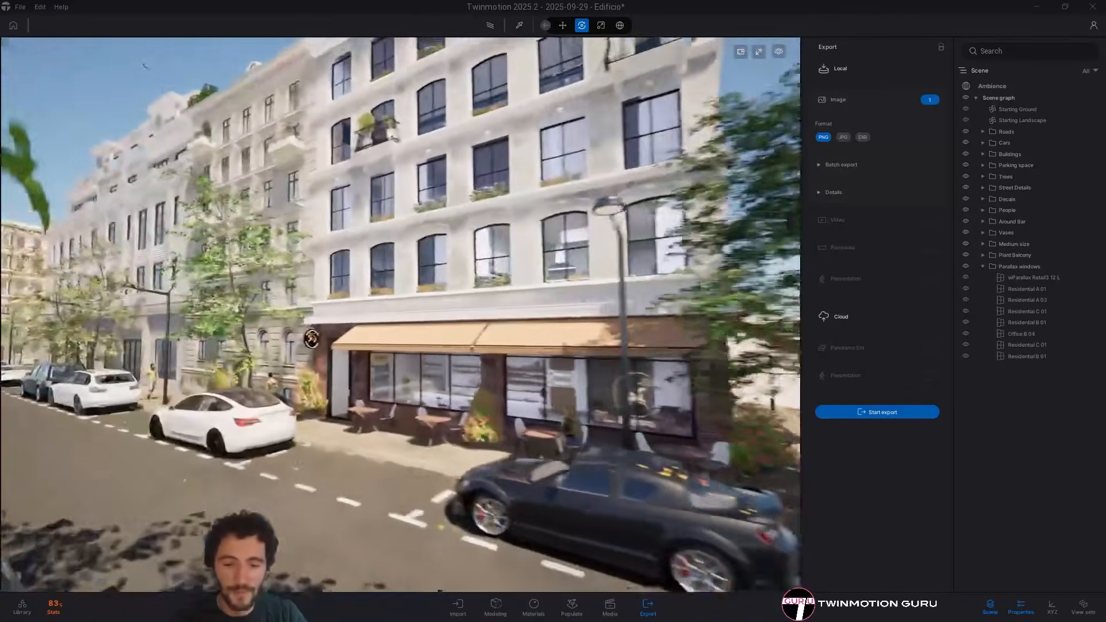
key(w)
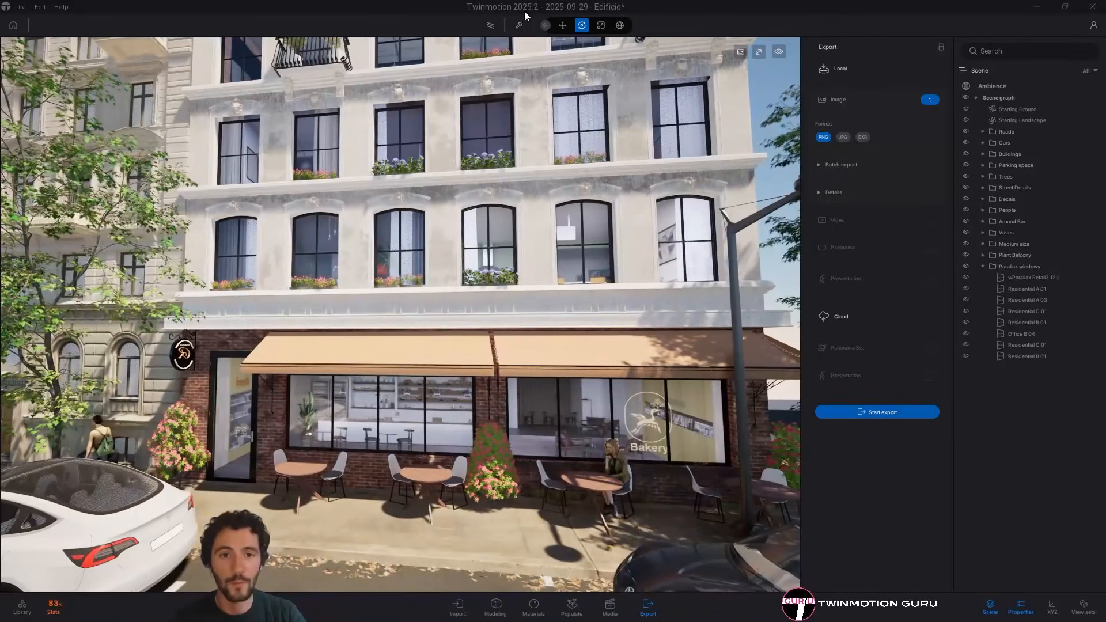
Inspect the parallax interiors of the bakery shopfront and the windows above it from several angles along the street
key(s)
right_drag(482, 361, 490, 359)
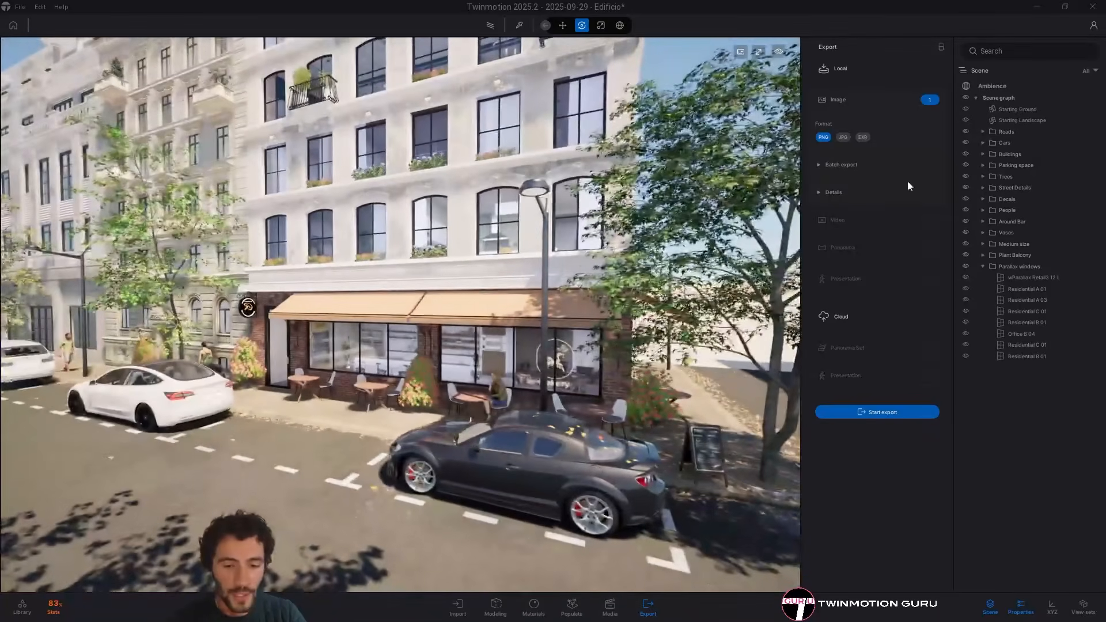
key(d)
key(w)
right_drag(555, 378, 495, 285)
key(a)
key(s)
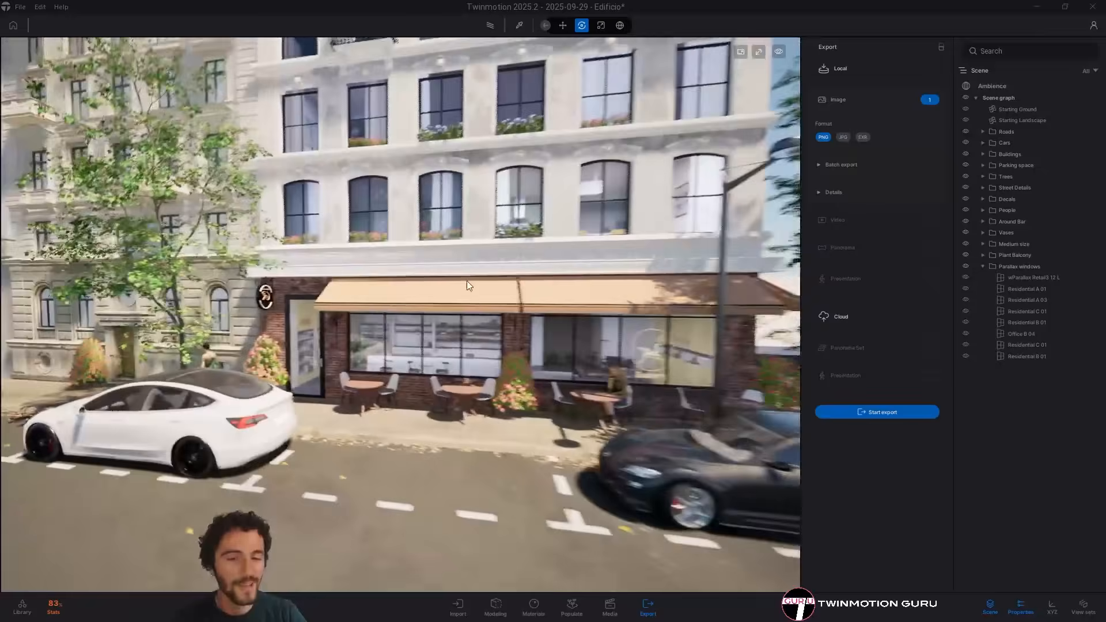
key(d)
key(w)
right_drag(470, 265, 426, 266)
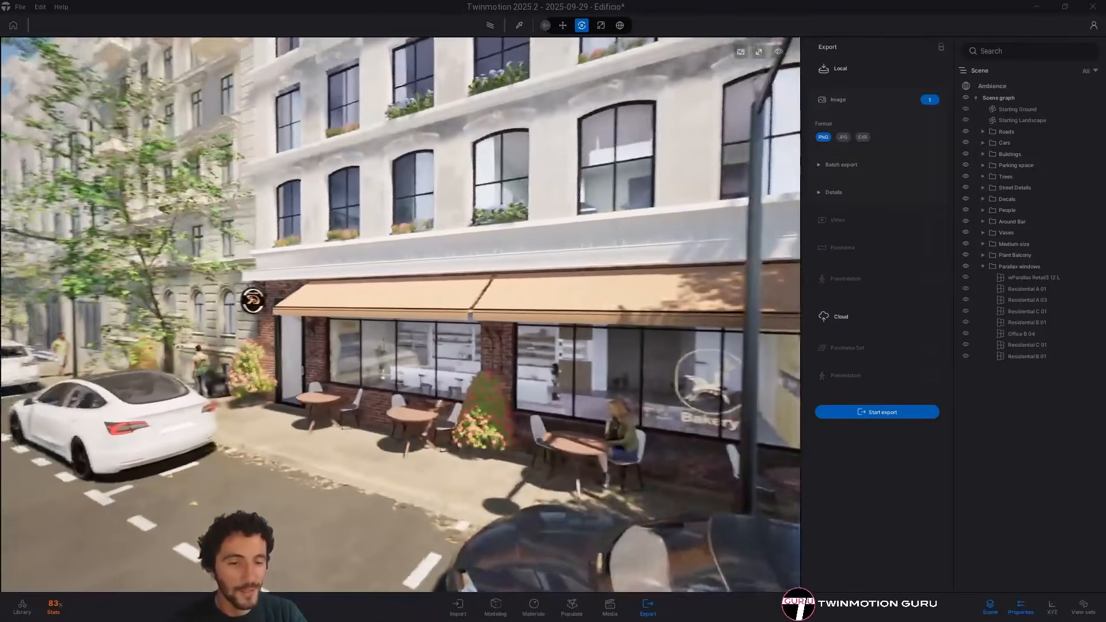
key(s)
right_drag(663, 202, 604, 199)
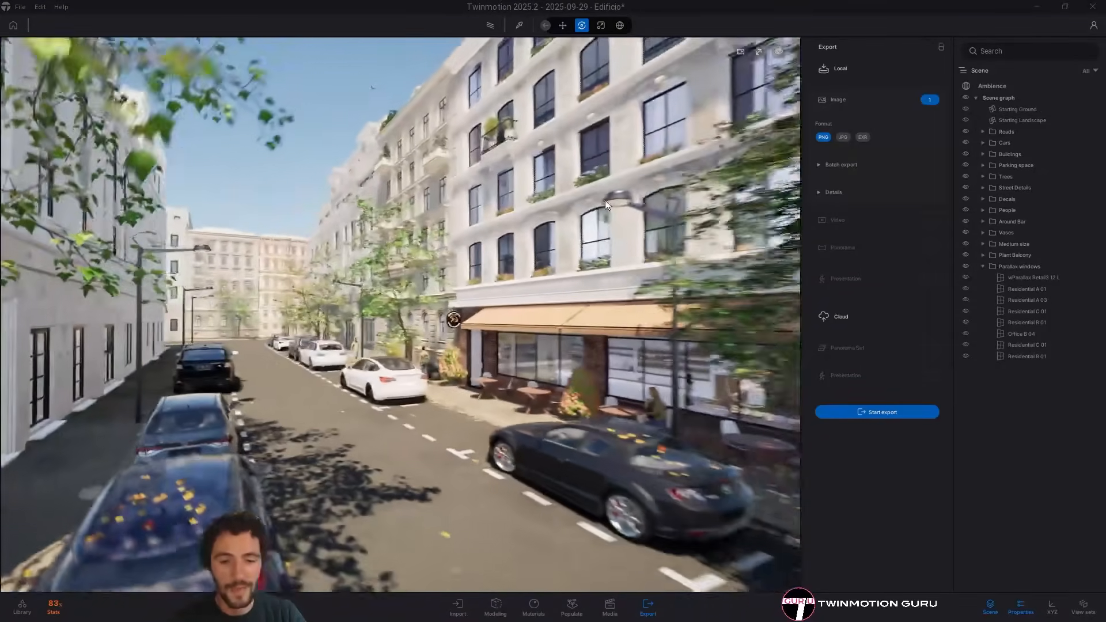
key(w)
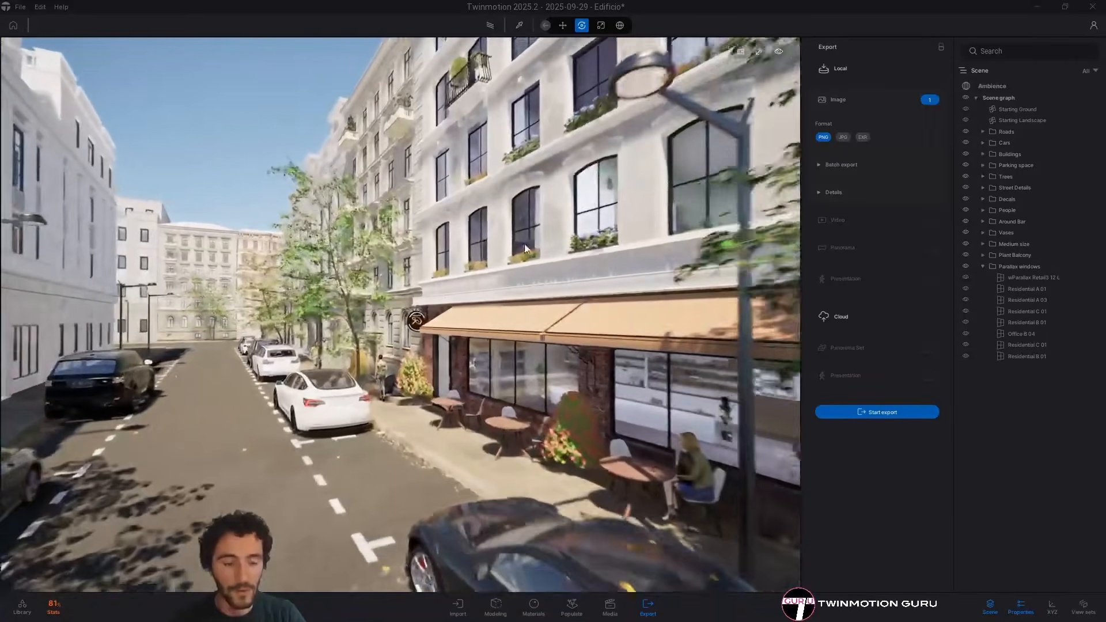
right_drag(524, 244, 455, 334)
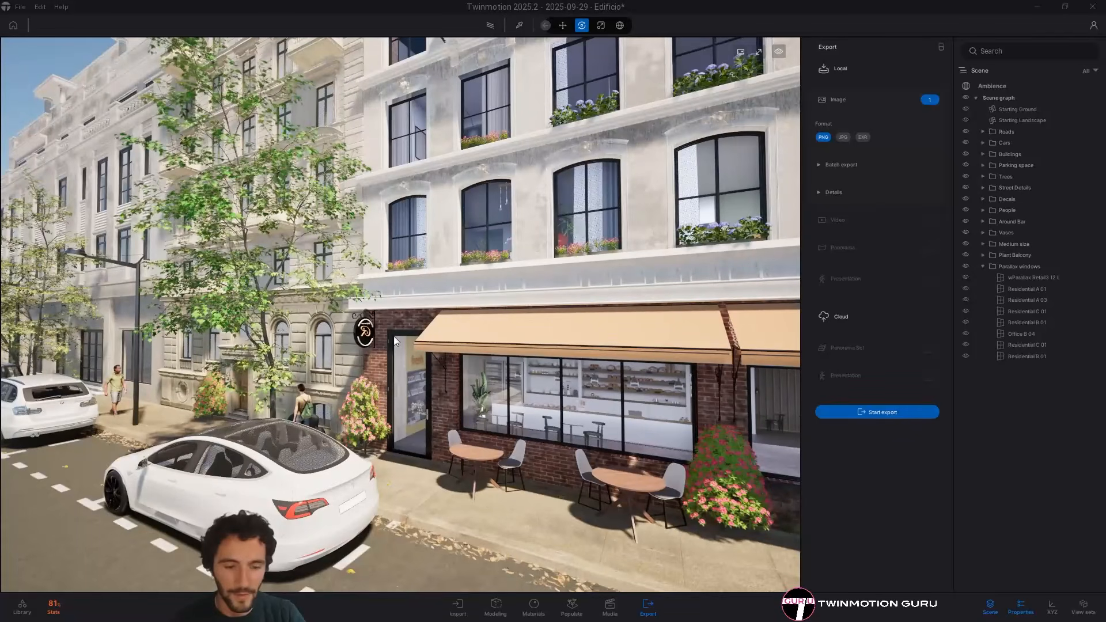
Review the whole building from the crossing and the bakery front head-on, checking the daytime look of the window interiors
key(s)
right_drag(349, 337, 398, 362)
key(d)
key(s)
right_drag(452, 288, 443, 285)
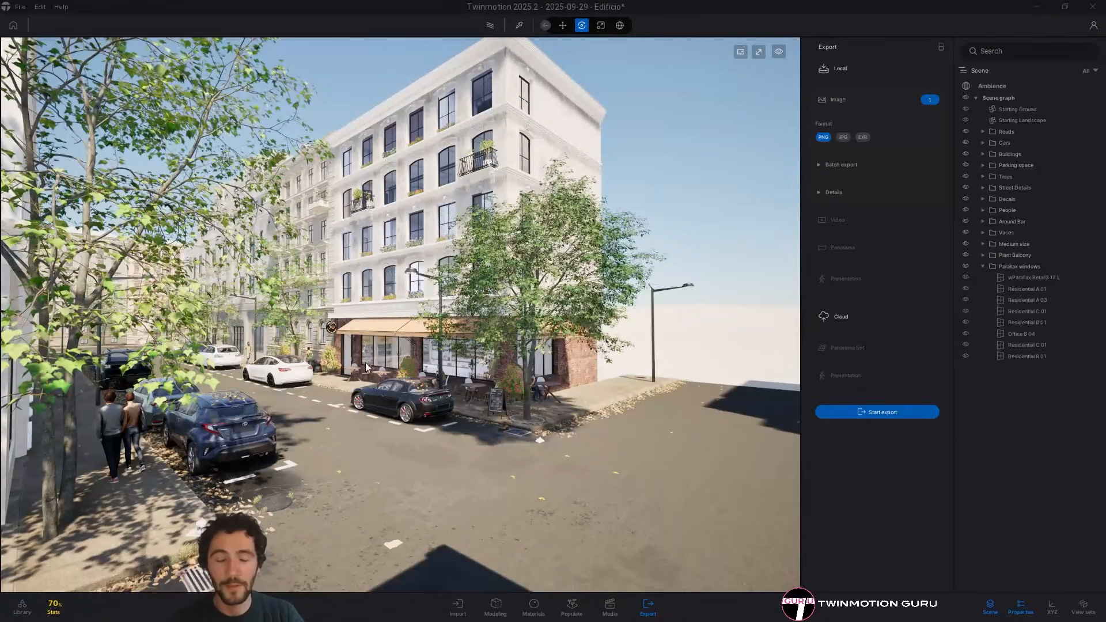
right_drag(366, 368, 488, 385)
key(w)
key(w)
key(w)
key(a)
key(w)
key(s)
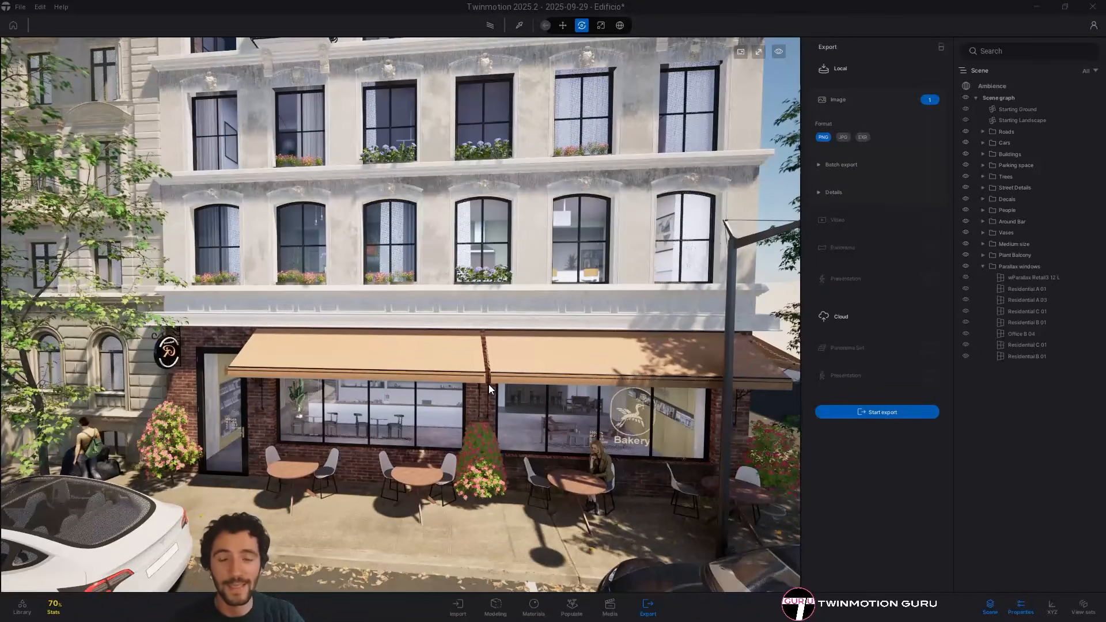
key(s)
key(a)
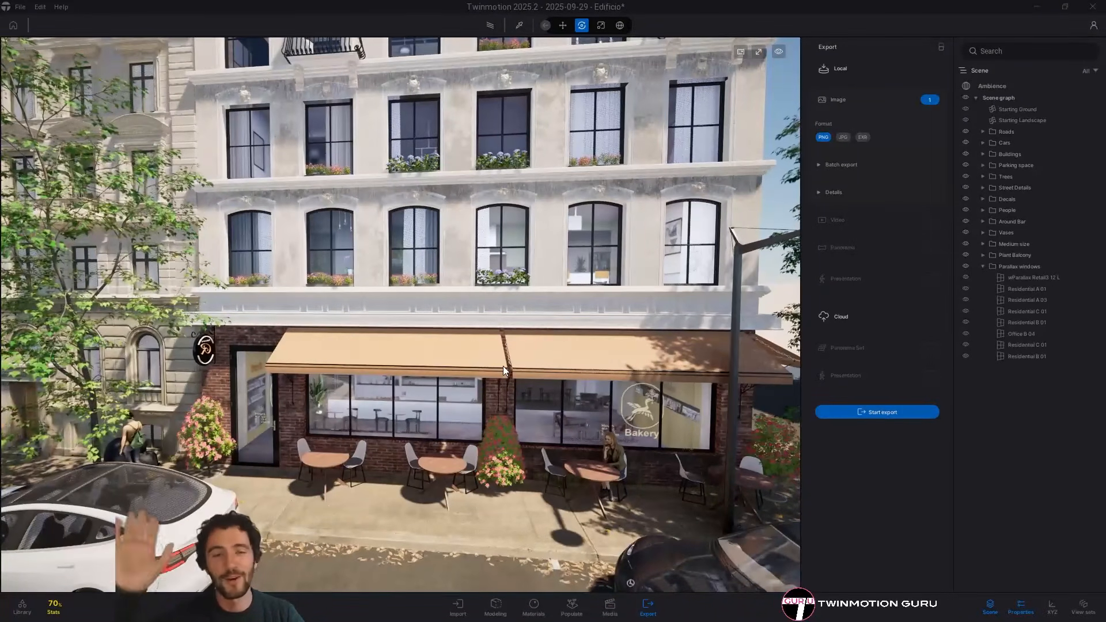